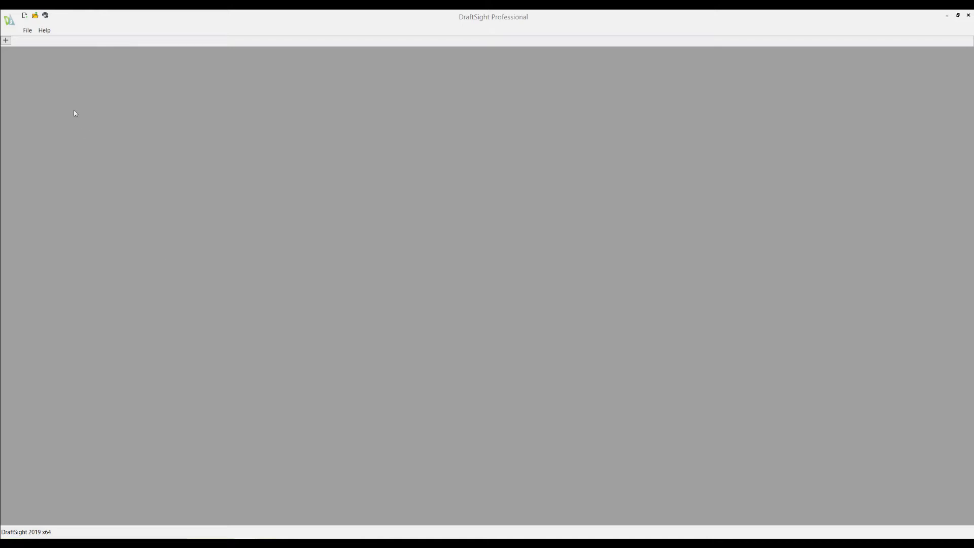
# Step: Create a new drawing from the standard template
pyautogui.click(26, 32)
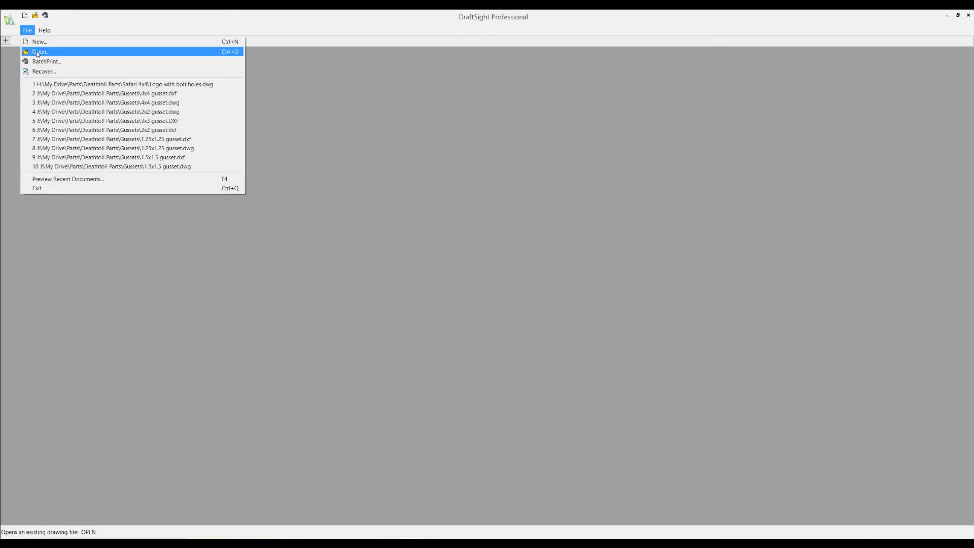
pyautogui.click(40, 42)
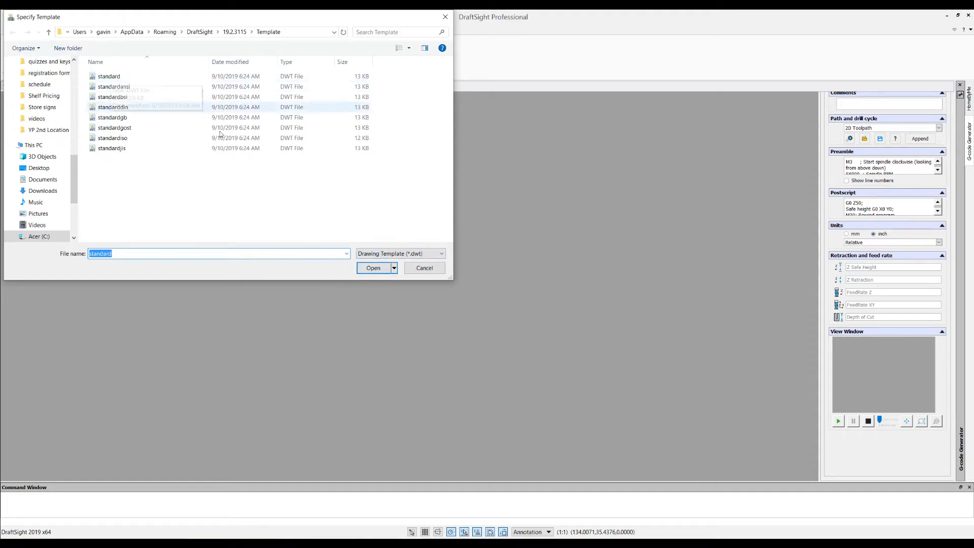
pyautogui.click(369, 272)
pyautogui.scroll(-1, 640, 277)
pyautogui.scroll(1, 487, 350)
pyautogui.scroll(-2, 561, 327)
pyautogui.scroll(-4, 558, 323)
pyautogui.scroll(3, 563, 323)
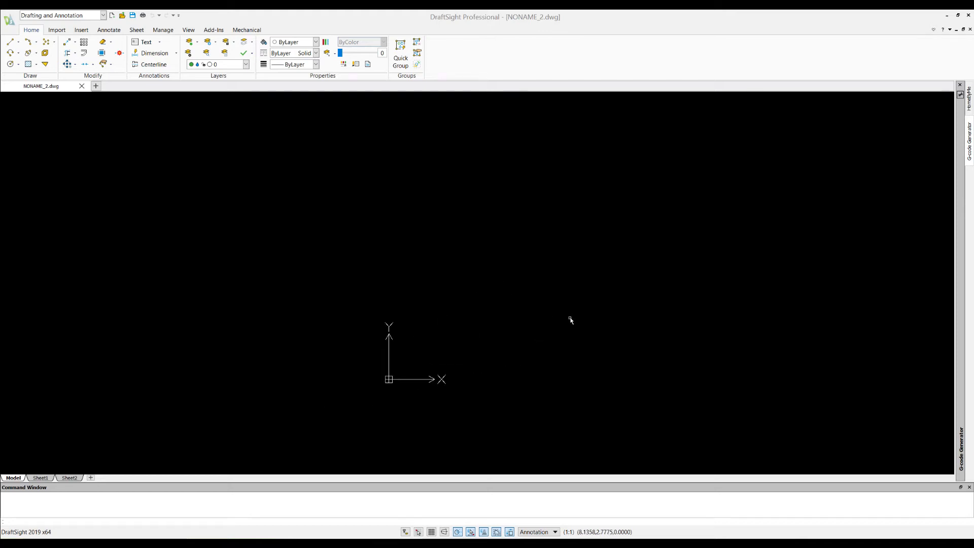
pyautogui.scroll(-1, 175, 294)
pyautogui.scroll(1, 169, 294)
pyautogui.scroll(-1, 170, 294)
pyautogui.scroll(1, 170, 293)
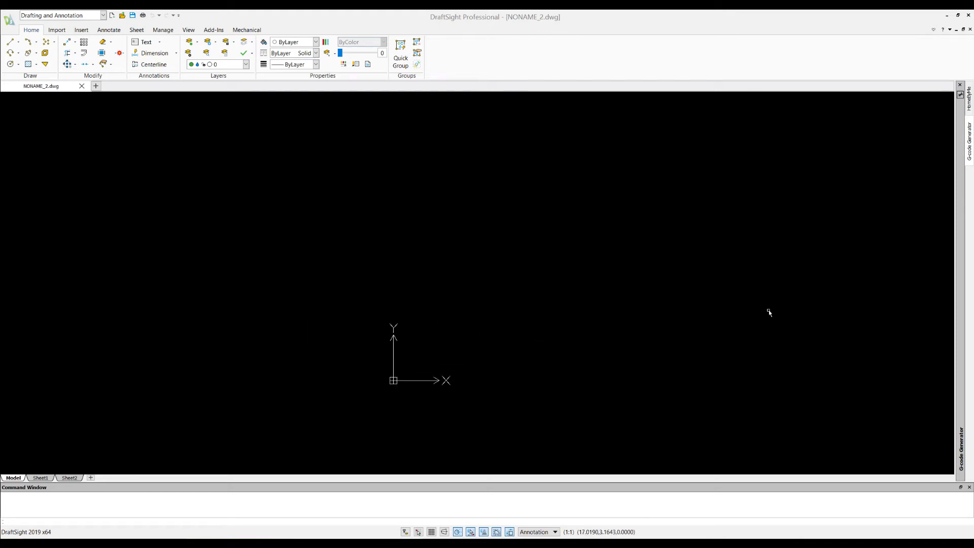
pyautogui.scroll(-1, 804, 306)
pyautogui.scroll(-1, 803, 304)
pyautogui.scroll(1, 802, 303)
pyautogui.scroll(2, 799, 304)
pyautogui.scroll(-1, 688, 317)
pyautogui.scroll(-1, 737, 328)
pyautogui.scroll(2, 738, 329)
pyautogui.scroll(1, 738, 329)
pyautogui.scroll(-1, 739, 330)
pyautogui.scroll(-1, 741, 332)
pyautogui.scroll(-1, 112, 333)
pyautogui.scroll(1, 111, 332)
pyautogui.scroll(-1, 111, 333)
pyautogui.scroll(1, 111, 333)
pyautogui.scroll(-1, 111, 333)
pyautogui.scroll(2, 111, 333)
pyautogui.scroll(-1, 909, 363)
pyautogui.scroll(1, 873, 351)
pyautogui.scroll(-1, 842, 148)
pyautogui.scroll(1, 842, 148)
pyautogui.scroll(-2, 842, 148)
pyautogui.scroll(1, 840, 151)
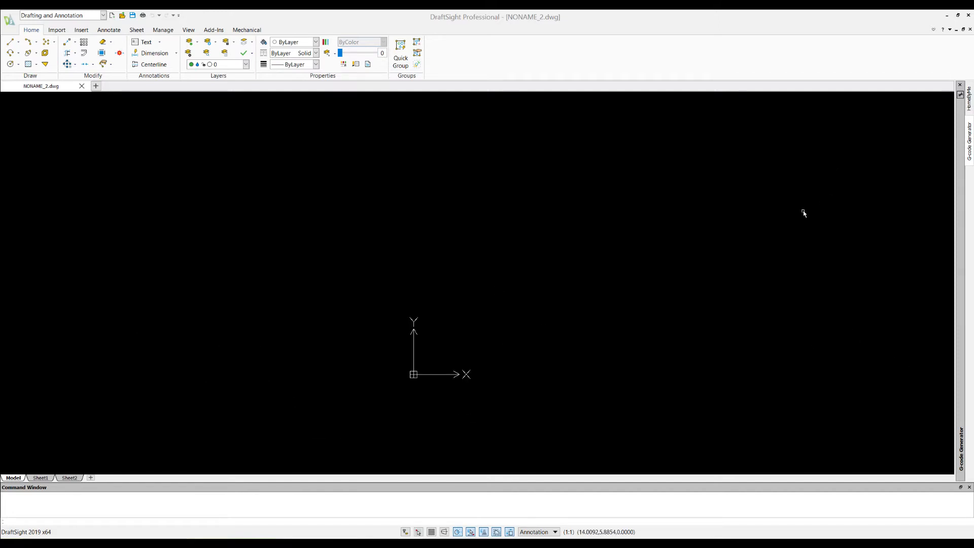
pyautogui.scroll(-1, 353, 259)
pyautogui.scroll(-1, 741, 359)
pyautogui.scroll(3, 769, 359)
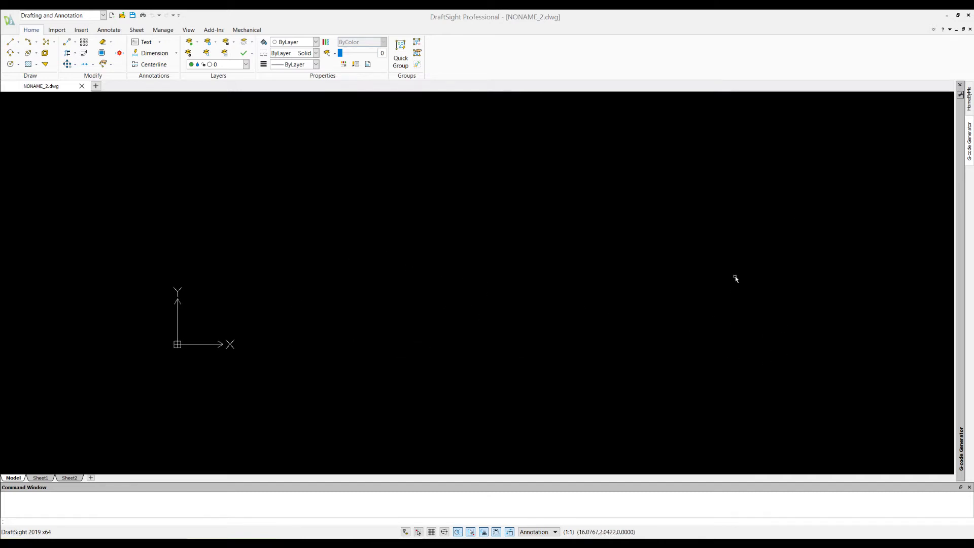
pyautogui.scroll(1, 775, 182)
pyautogui.scroll(-1, 672, 202)
pyautogui.scroll(1, 378, 162)
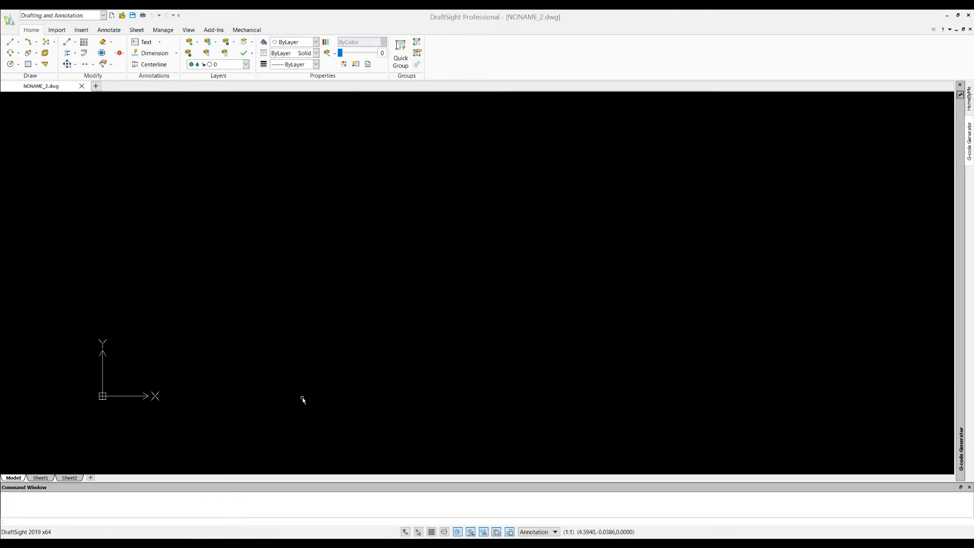
pyautogui.scroll(-1, 803, 363)
pyautogui.scroll(1, 781, 392)
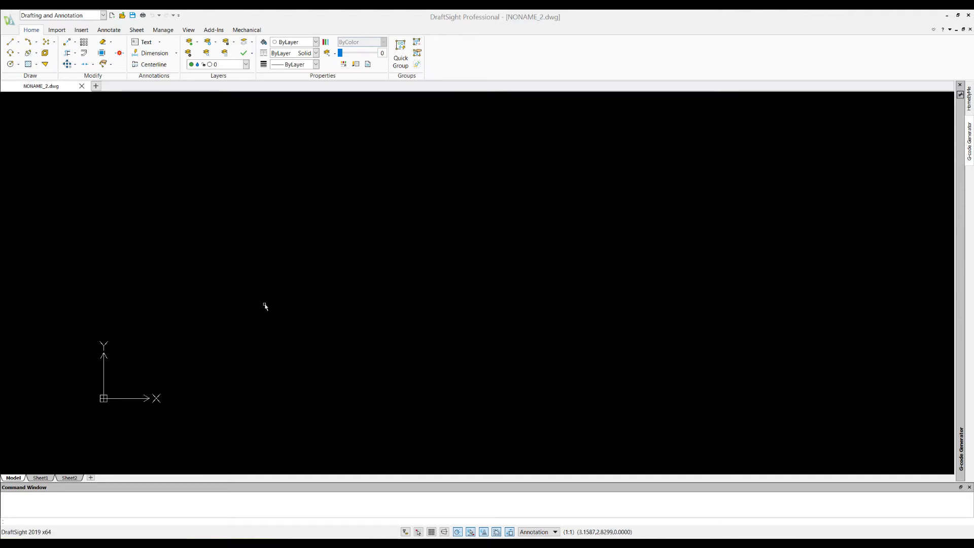
# Step: Save the drawing as Rock Slider in the 4x4 Safari folder under Deathtoll Parts on the DATA (D:) drive
pyautogui.click(132, 15)
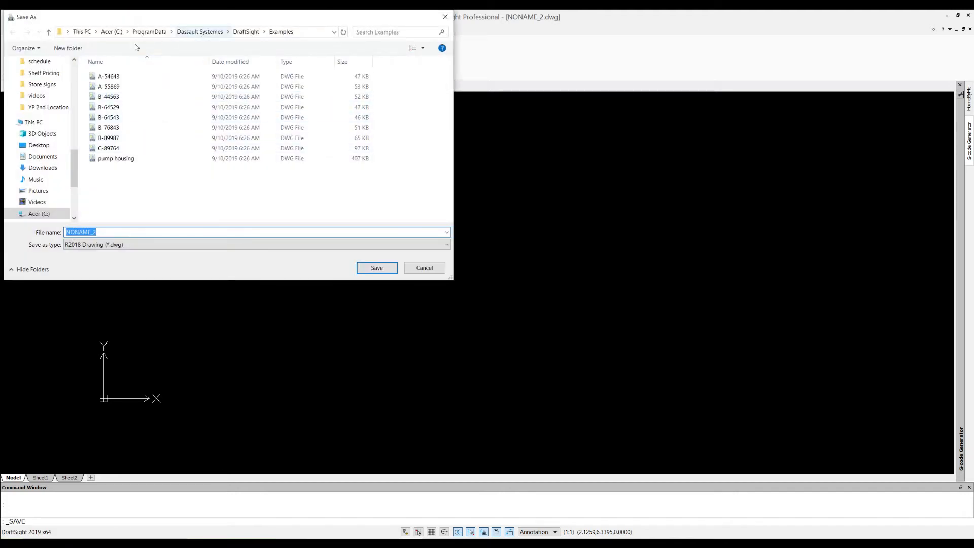
pyautogui.scroll(-2, 44, 162)
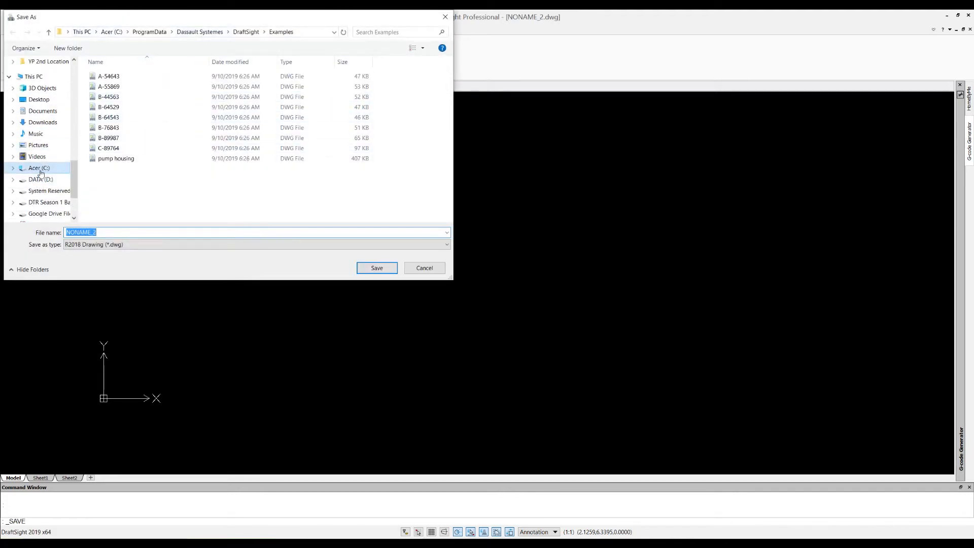
pyautogui.click(41, 180)
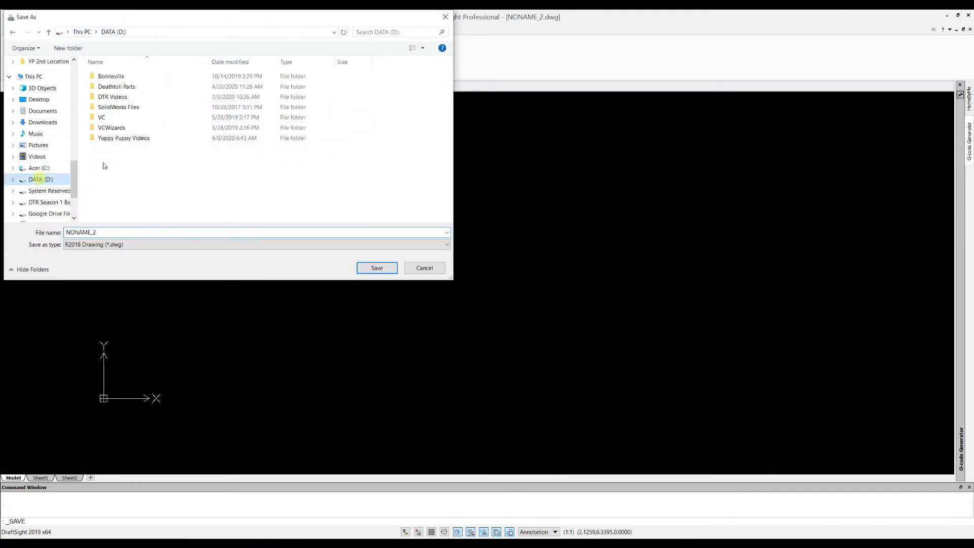
pyautogui.doubleClick(123, 87)
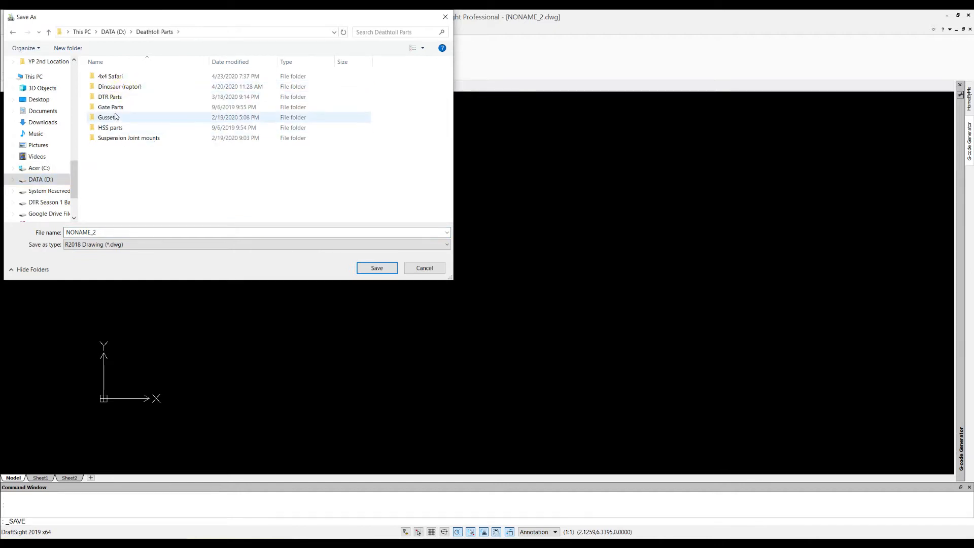
pyautogui.doubleClick(119, 76)
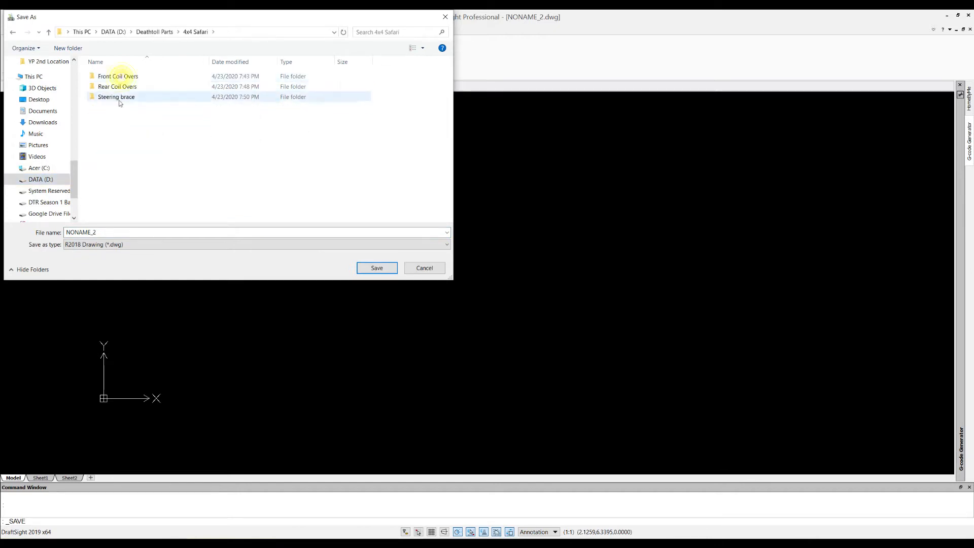
pyautogui.click(105, 231)
pyautogui.write('R')
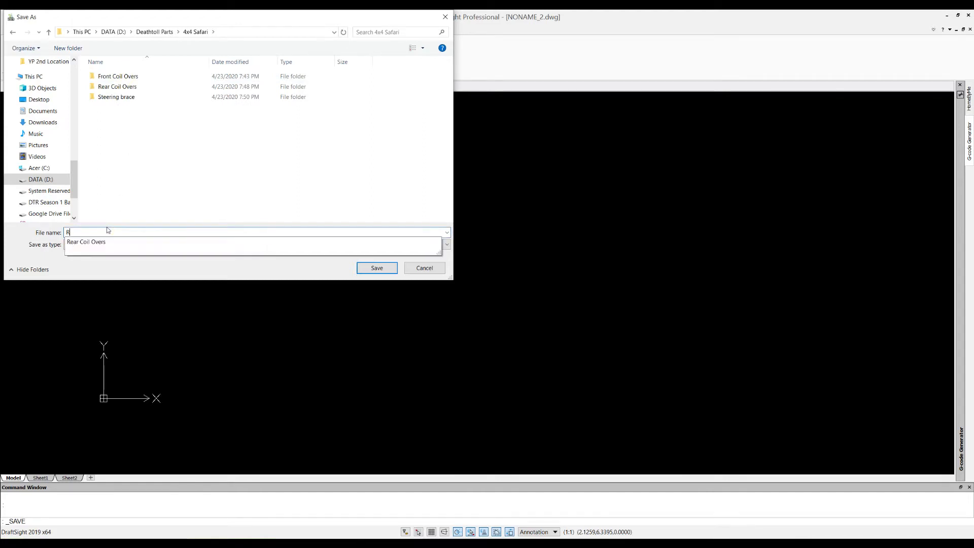
pyautogui.write('ock Sly')
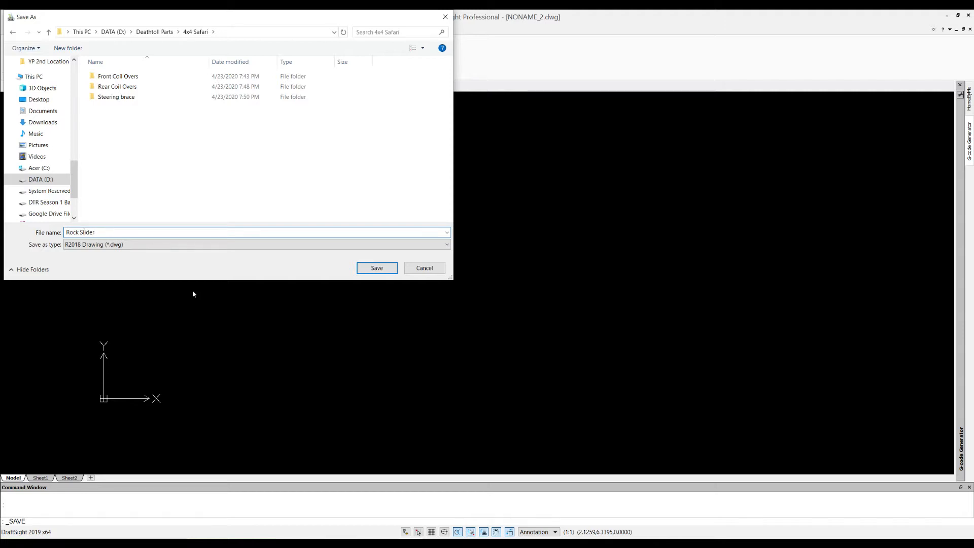
pyautogui.click(376, 273)
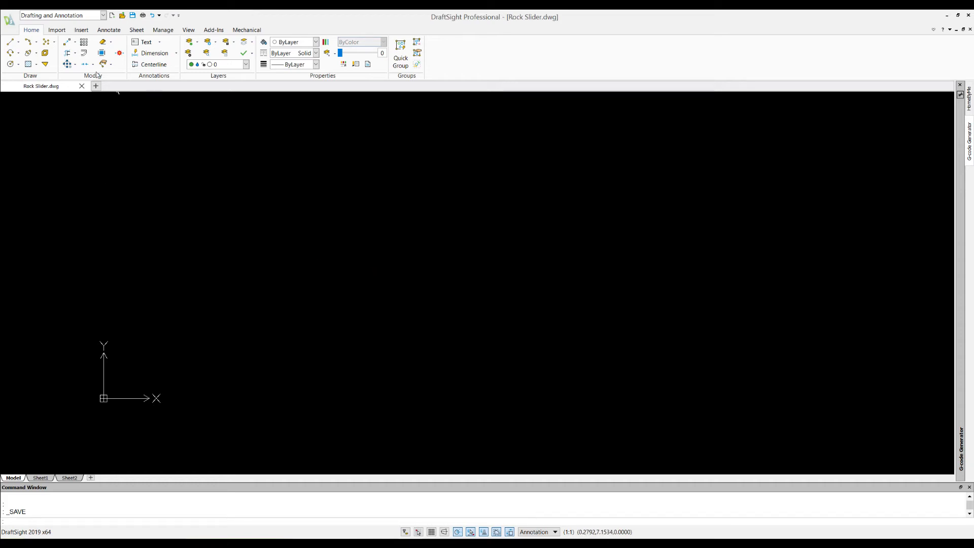
# Step: Draw connected lines starting above and right of the origin: 5 units straight down, continuing 83.5 units horizontally to the right
pyautogui.click(10, 41)
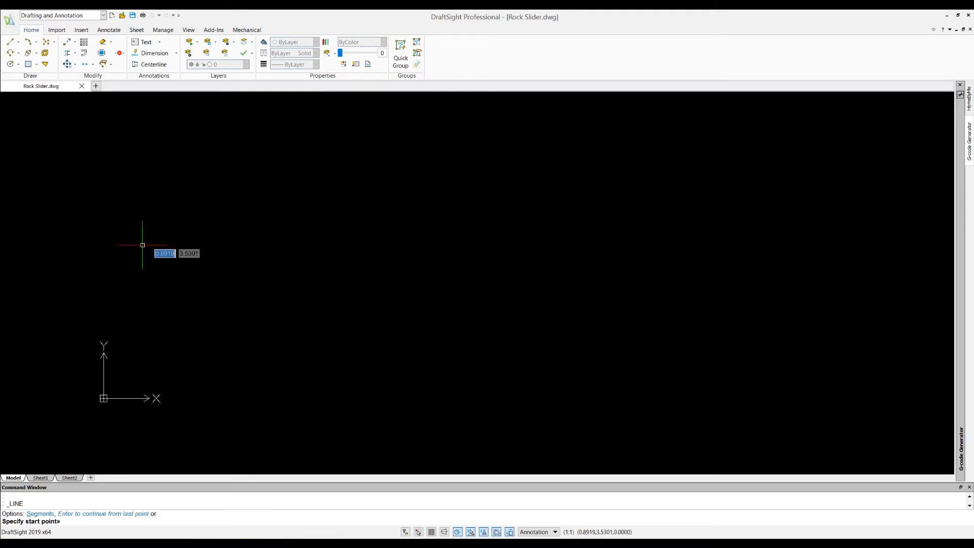
pyautogui.click(140, 154)
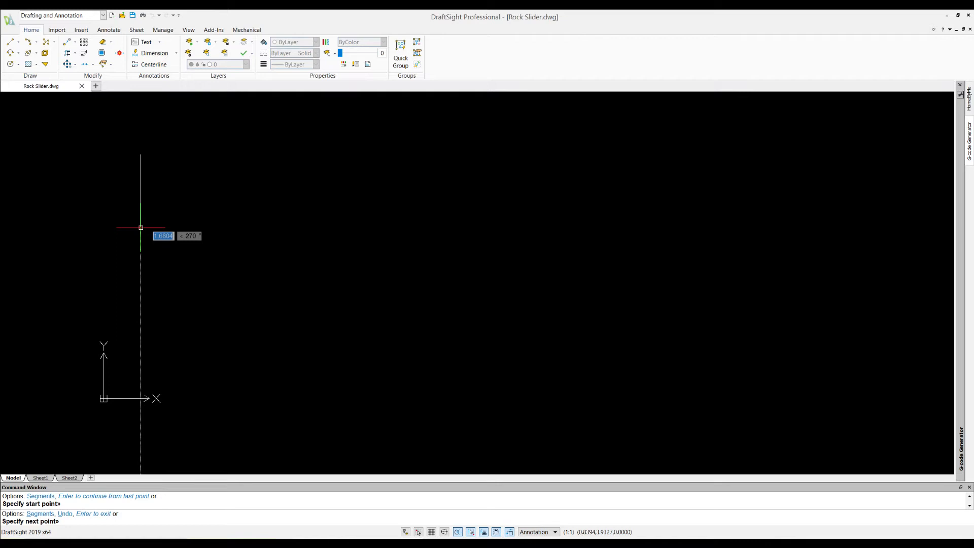
pyautogui.write('5')
pyautogui.press('Return')
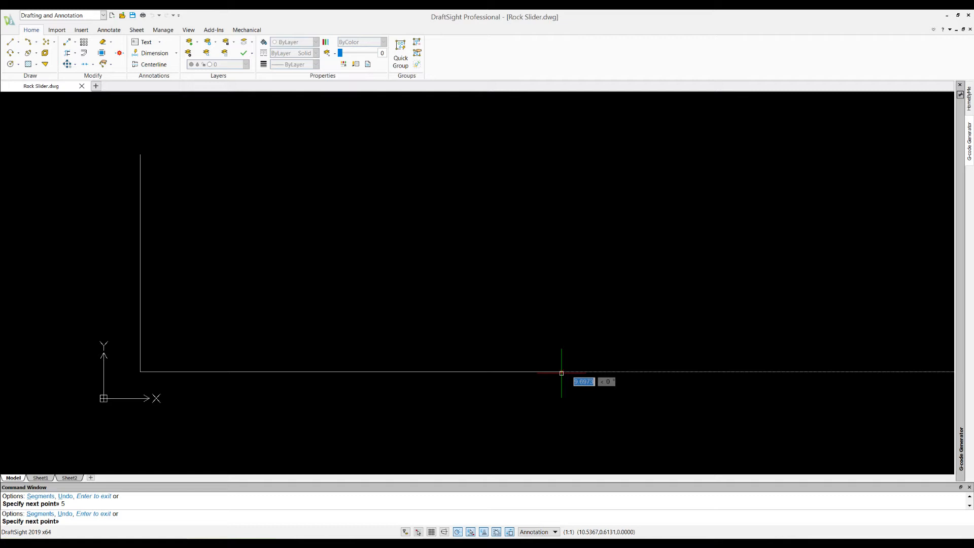
pyautogui.write('83.5')
pyautogui.press('Return')
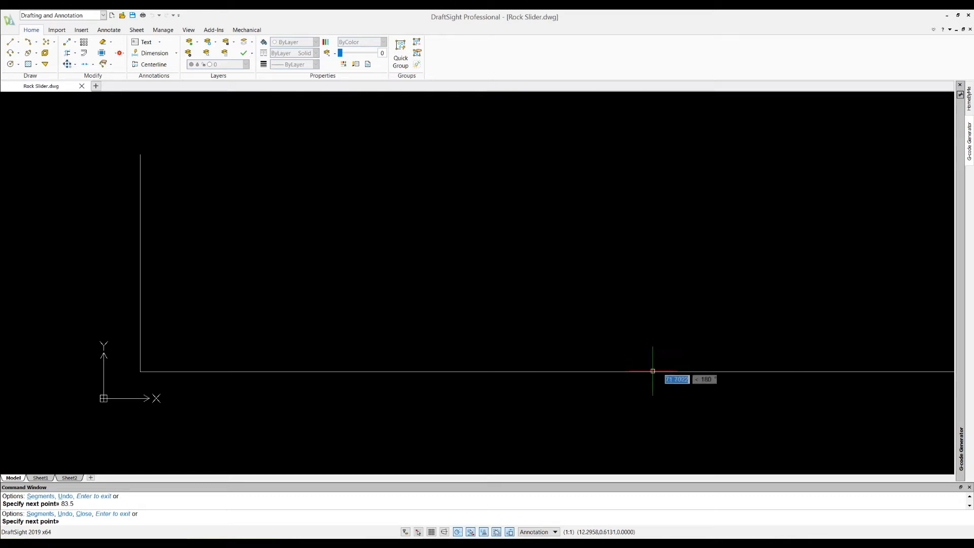
# Step: Continue from the right end of the 83.5-unit line with a 10-unit segment at 75 degrees, and end the line
pyautogui.scroll(-1, 689, 224)
pyautogui.scroll(-1, 718, 236)
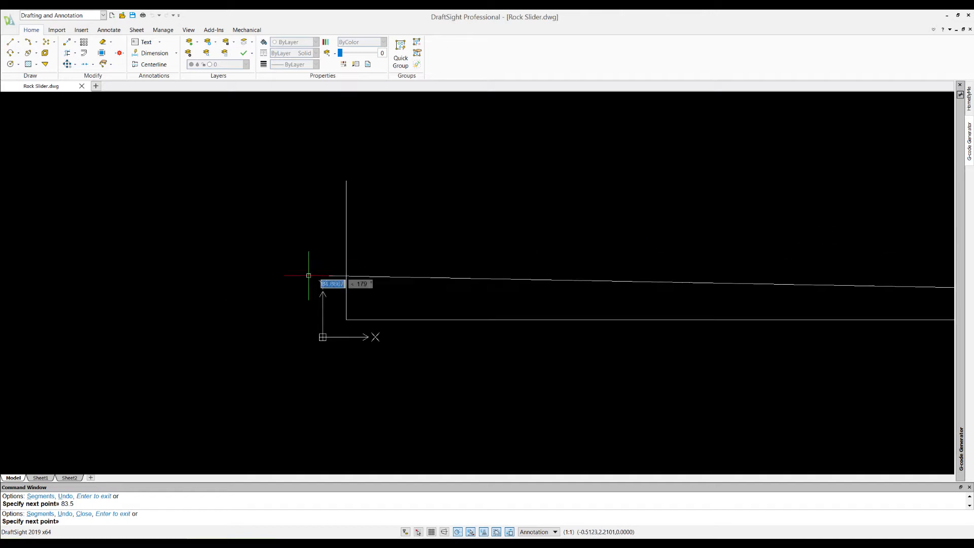
pyautogui.scroll(-3, 55, 373)
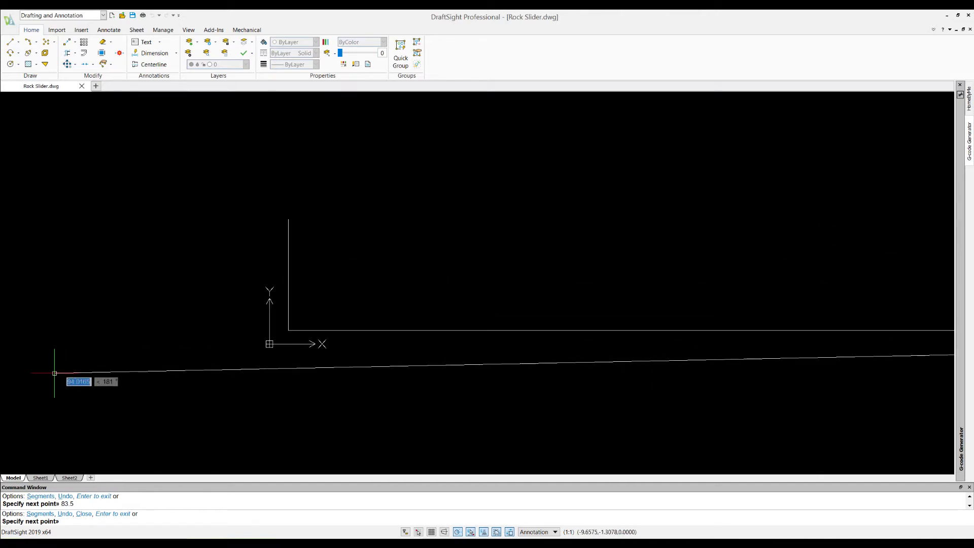
pyautogui.scroll(-2, 44, 380)
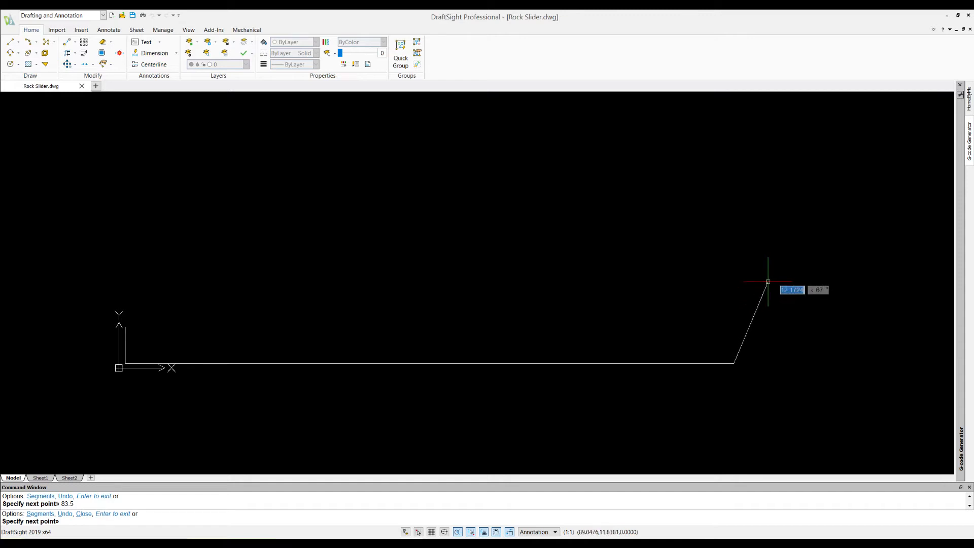
pyautogui.write('10')
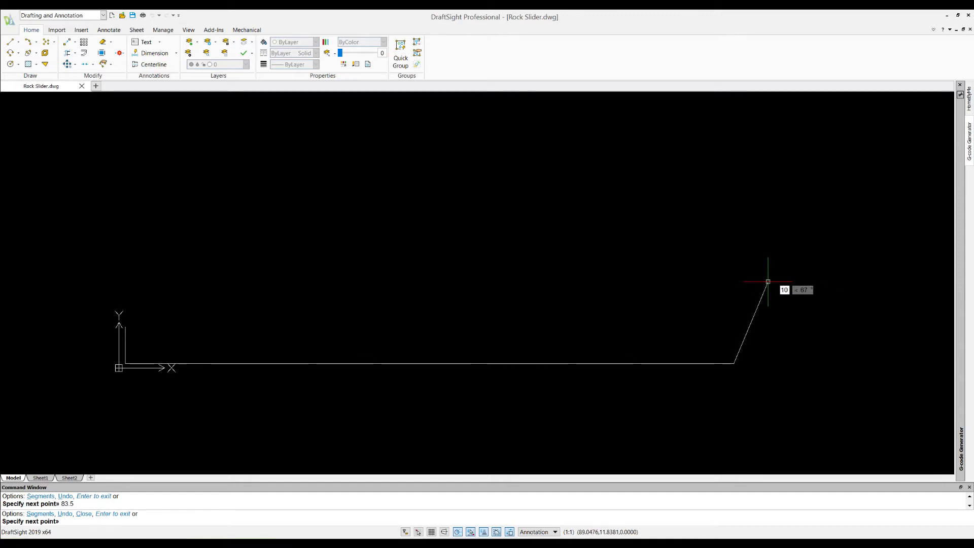
pyautogui.press('Tab')
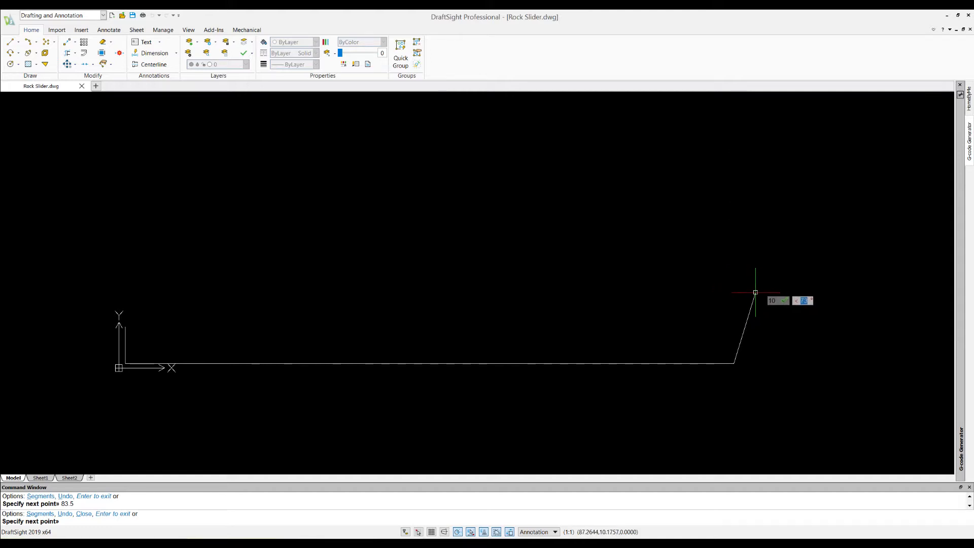
pyautogui.write('75')
pyautogui.press('Return')
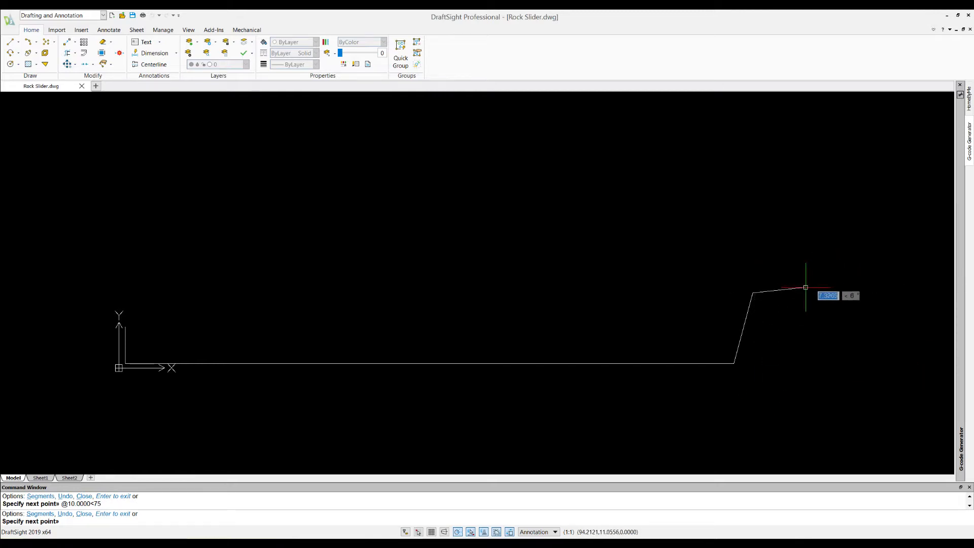
pyautogui.press('Escape')
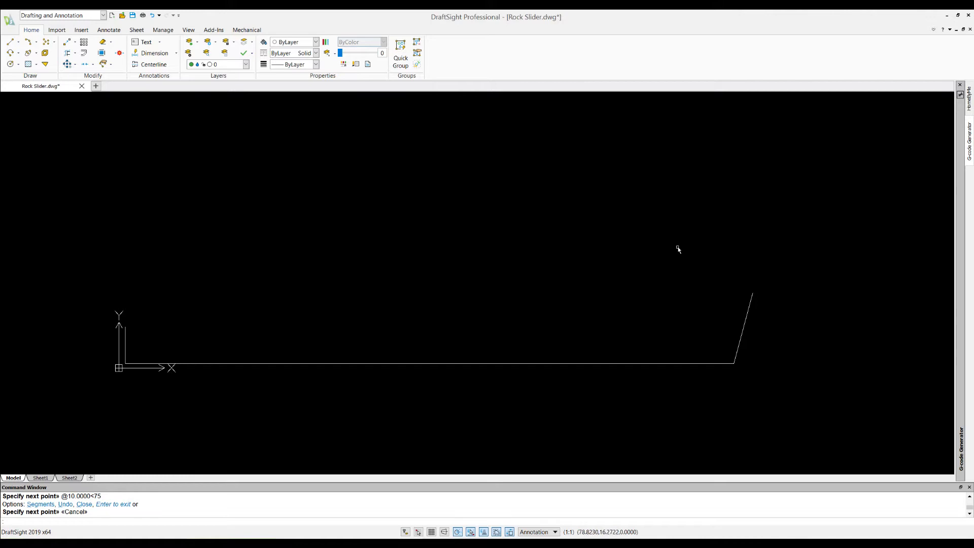
# Step: Draw a horizontal line from the top end of the short vertical line to well past the slanted line
pyautogui.click(8, 43)
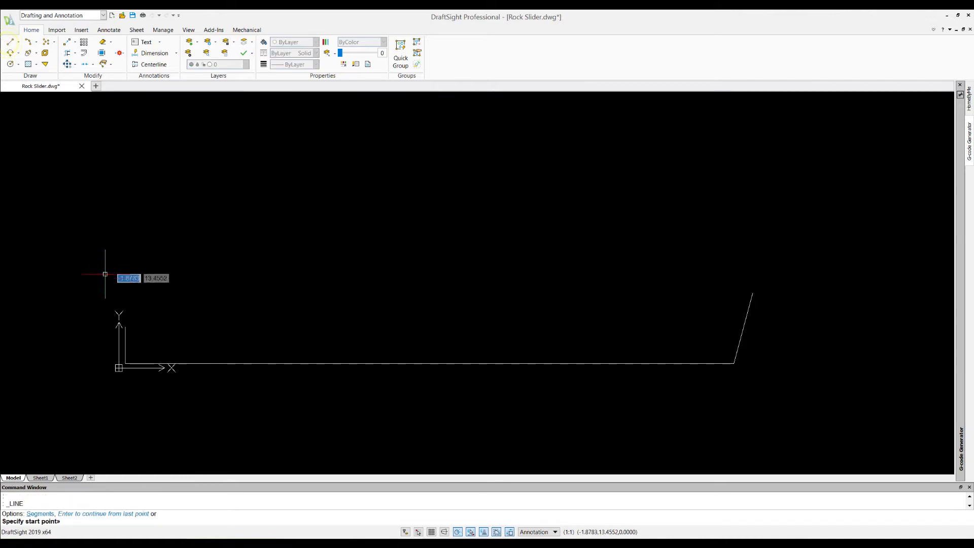
pyautogui.click(126, 327)
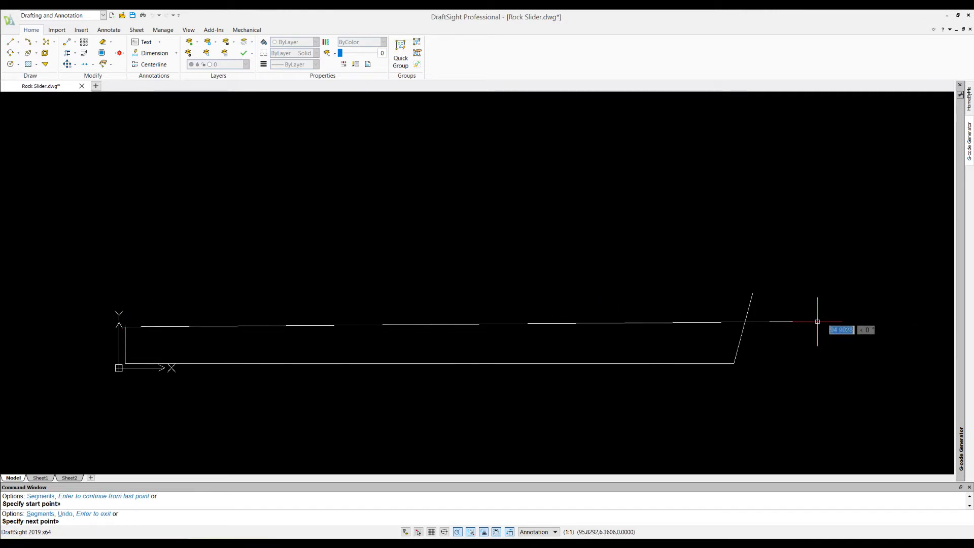
pyautogui.click(853, 327)
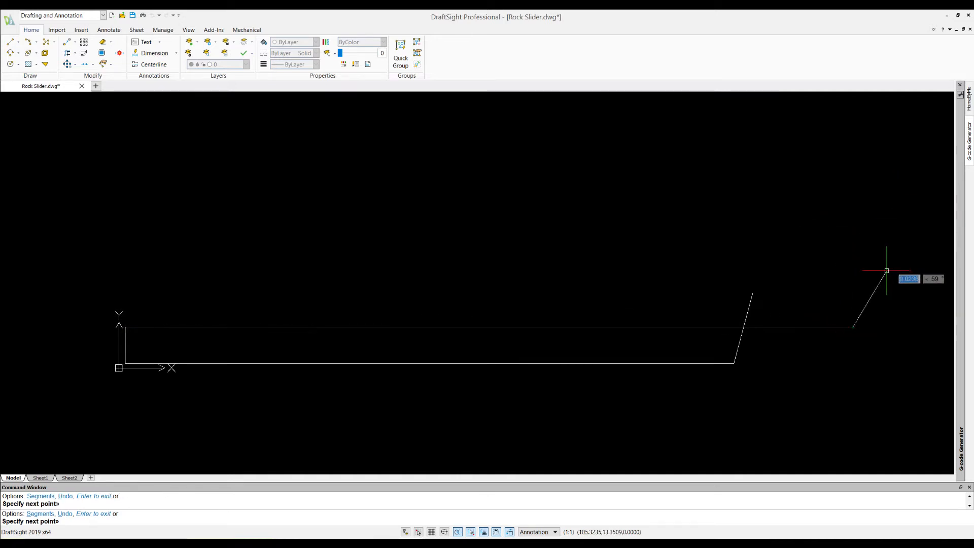
pyautogui.press('Escape')
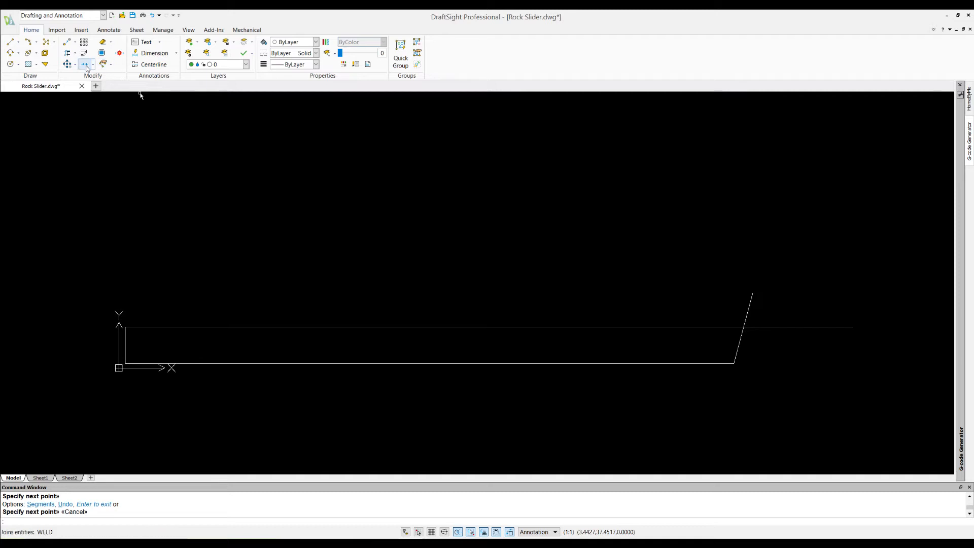
# Step: Trim the slanted line above the upper horizontal line and the horizontal line beyond the slanted one, using all entities as cutting edges
pyautogui.click(69, 53)
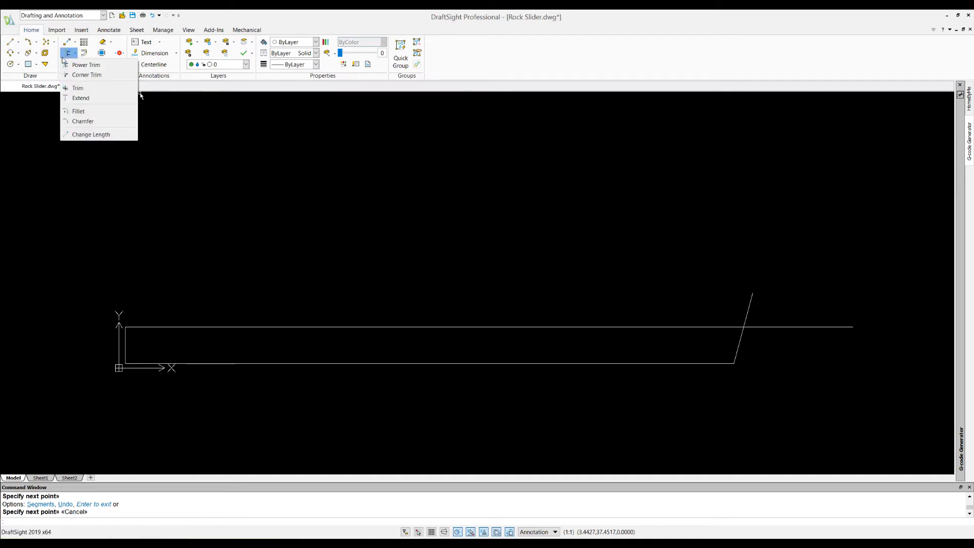
pyautogui.click(83, 90)
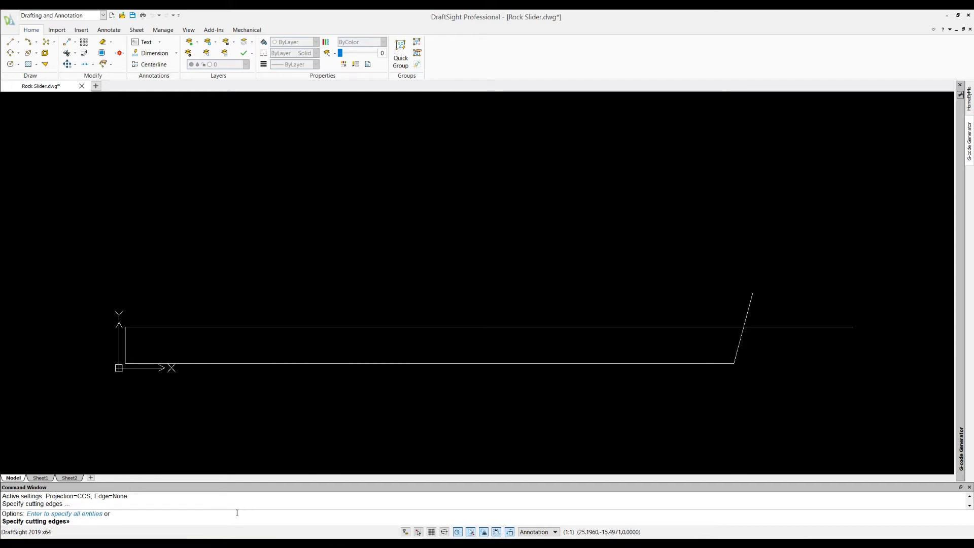
pyautogui.press('Return')
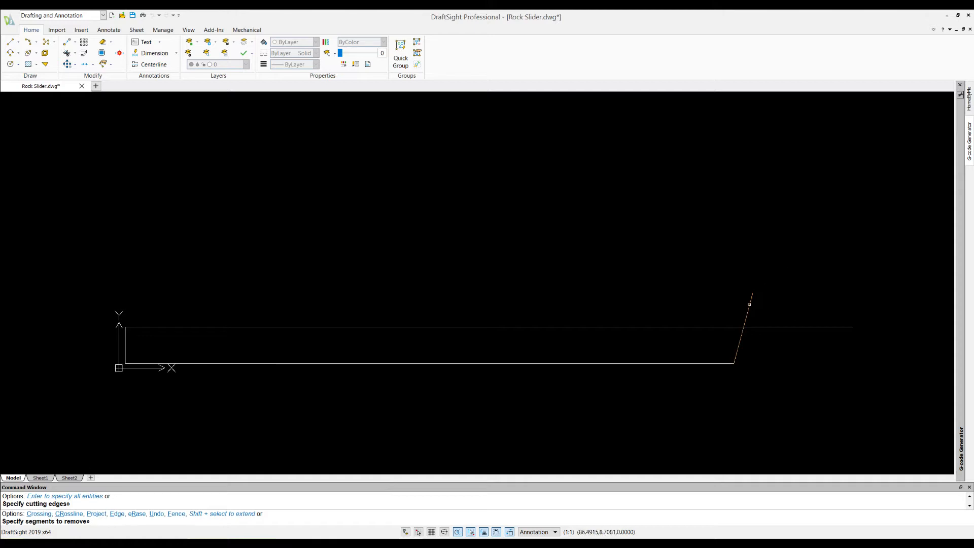
pyautogui.click(751, 305)
pyautogui.click(759, 327)
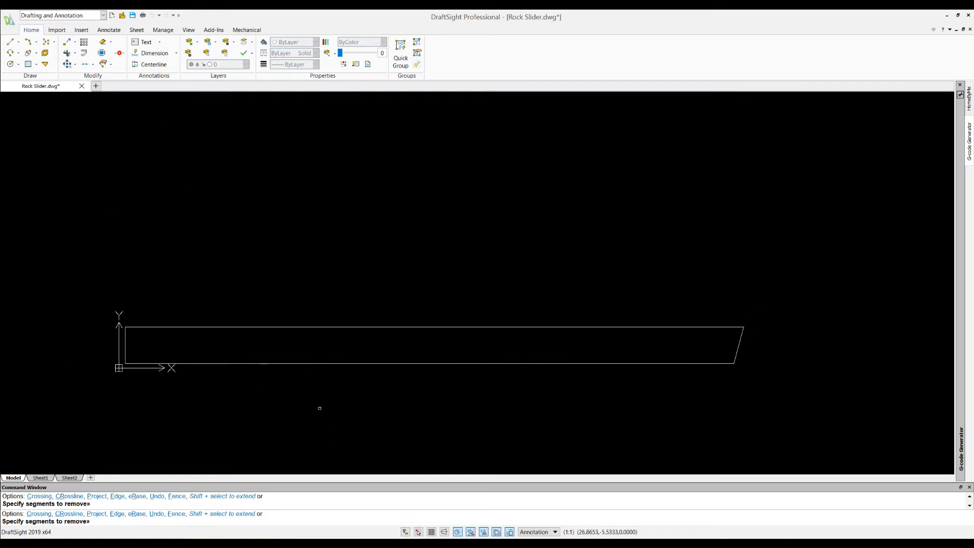
pyautogui.press('Escape')
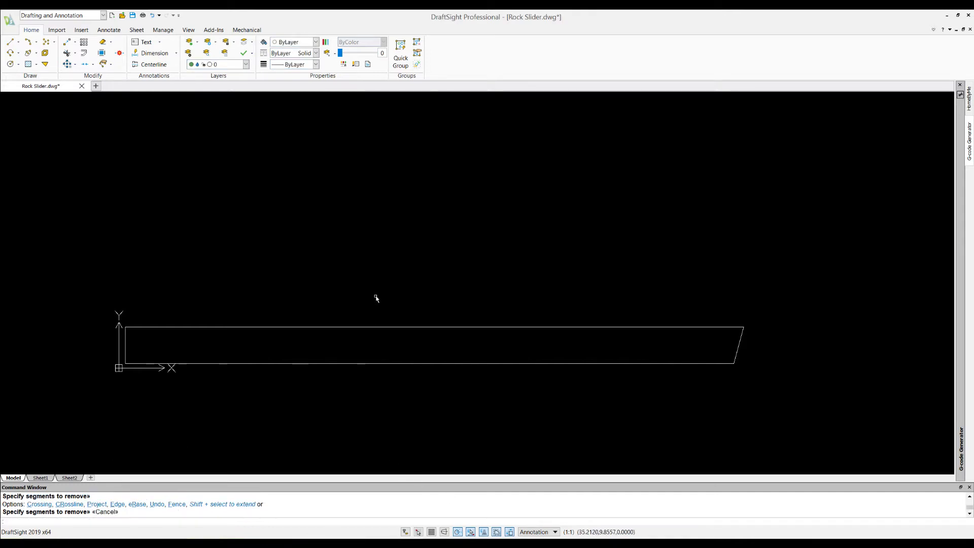
pyautogui.scroll(-1, 642, 300)
pyautogui.scroll(1, 600, 315)
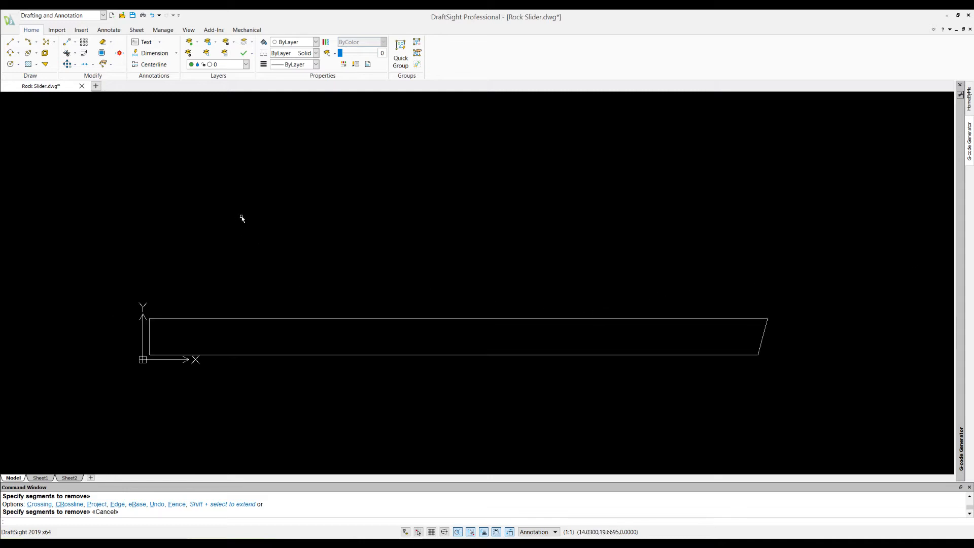
pyautogui.click(375, 268)
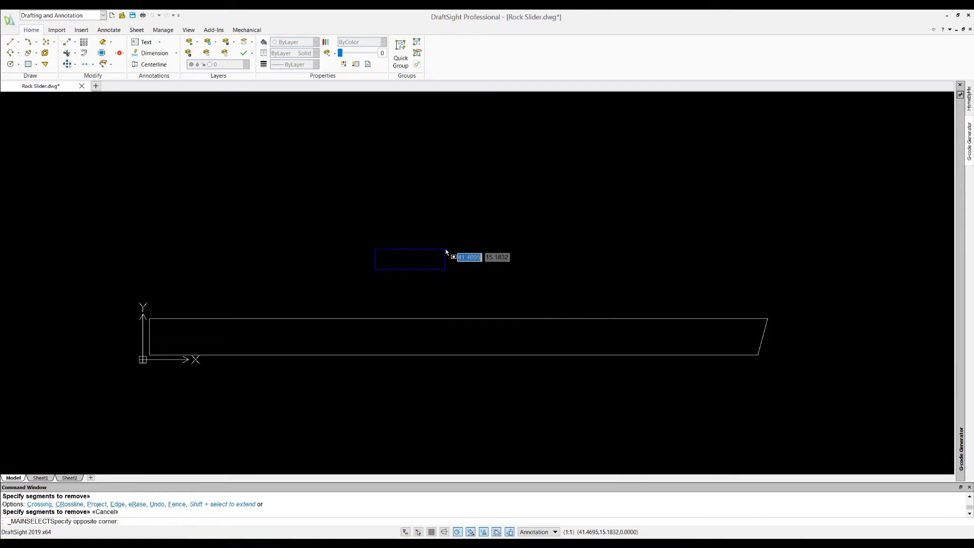
pyautogui.press('Escape')
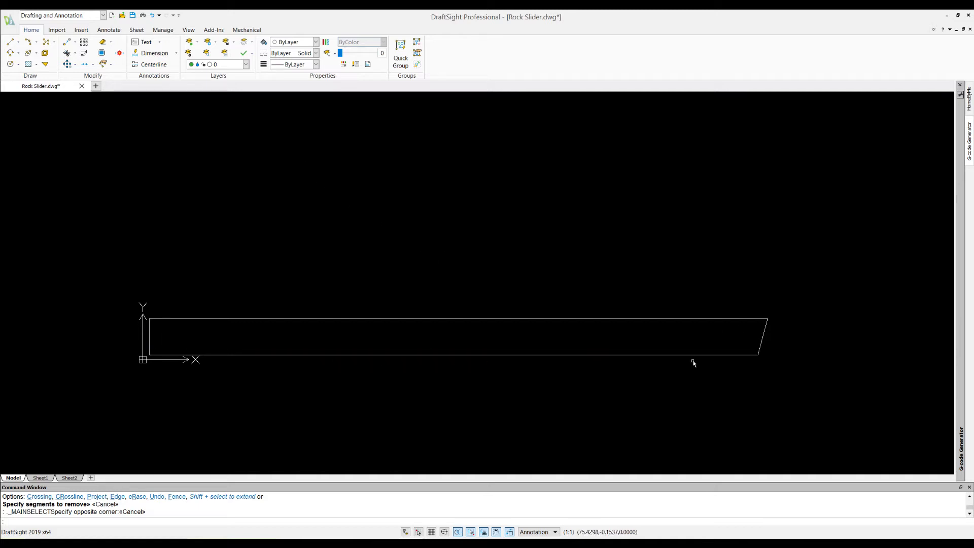
# Step: Draw connected lines from the plate's lower-left corner: 11 units straight down, continuing 6 units horizontally to the right
pyautogui.scroll(2, 305, 344)
pyautogui.scroll(-1, 325, 344)
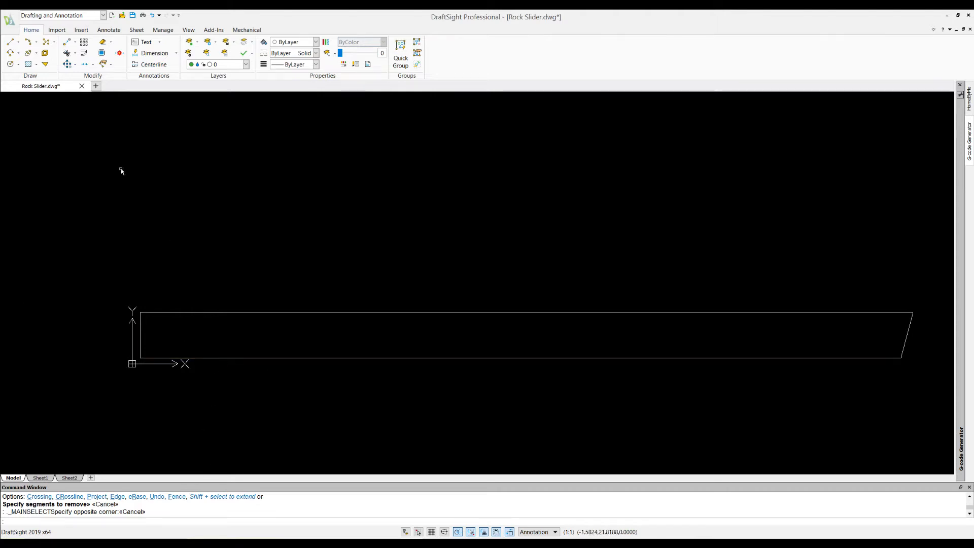
pyautogui.click(10, 42)
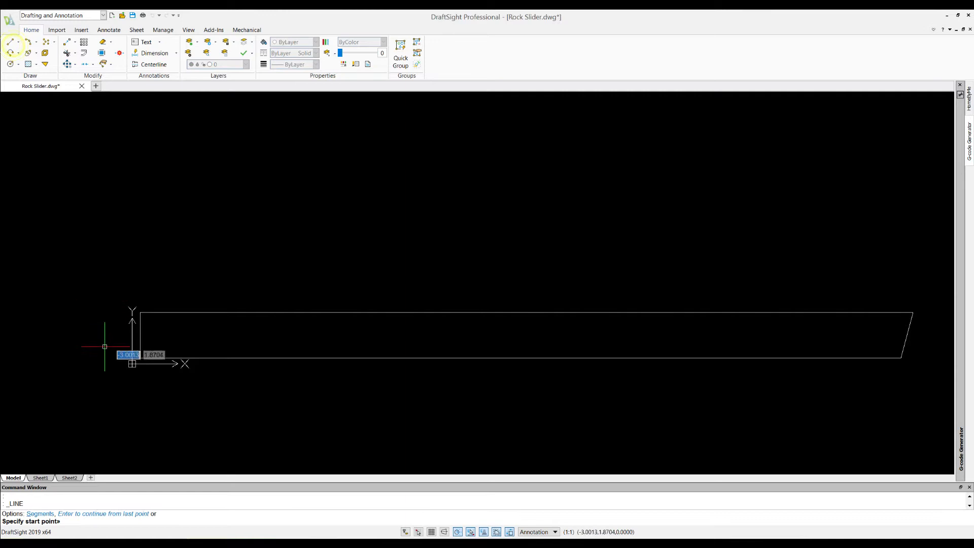
pyautogui.click(140, 358)
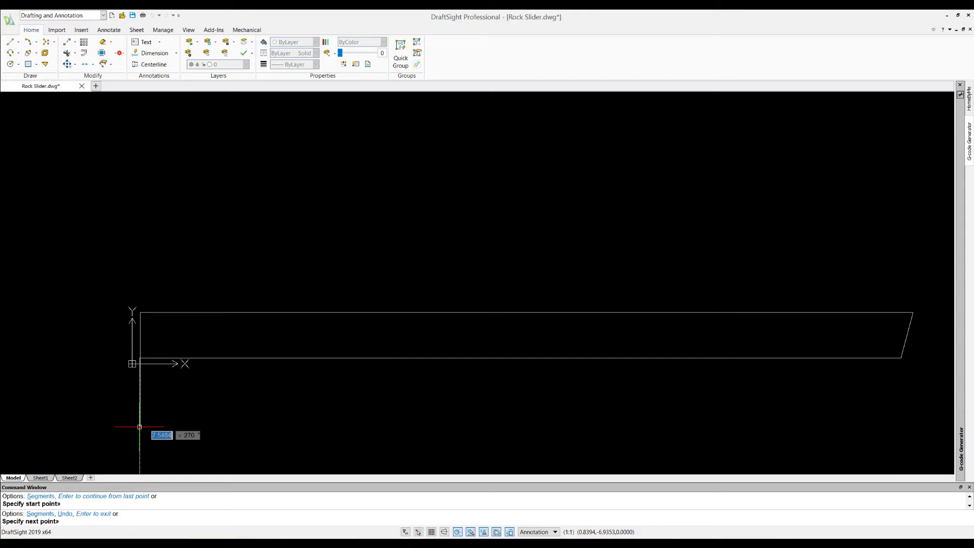
pyautogui.write('11')
pyautogui.press('Return')
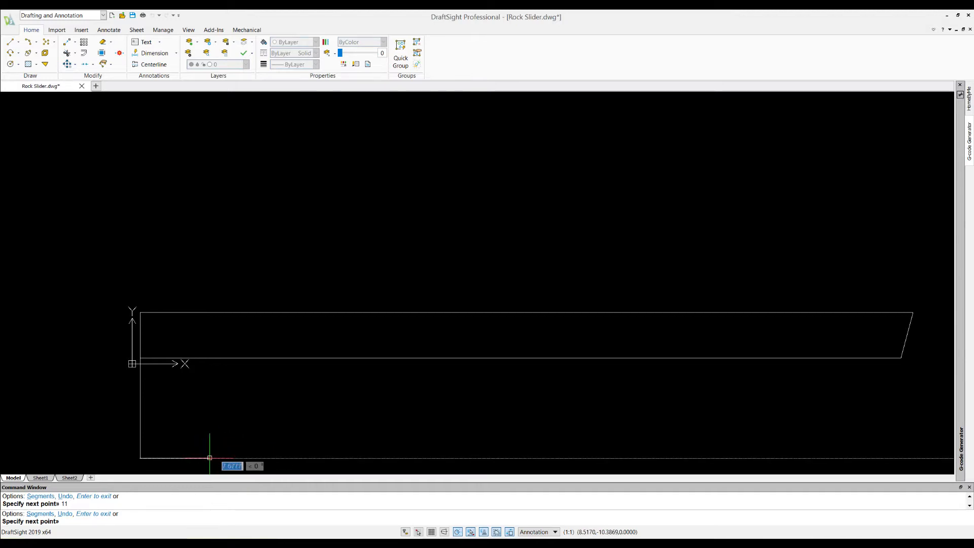
pyautogui.write('6')
pyautogui.press('Return')
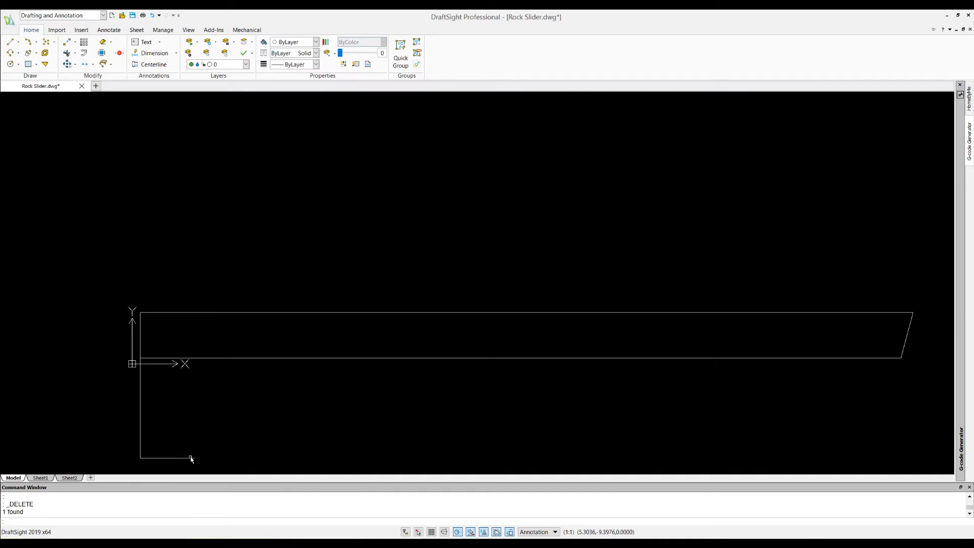
# Step: Draw connected lines from the plate's lower-left corner: 5.375 units straight down, continuing horizontally right to past the slanted end
pyautogui.click(10, 41)
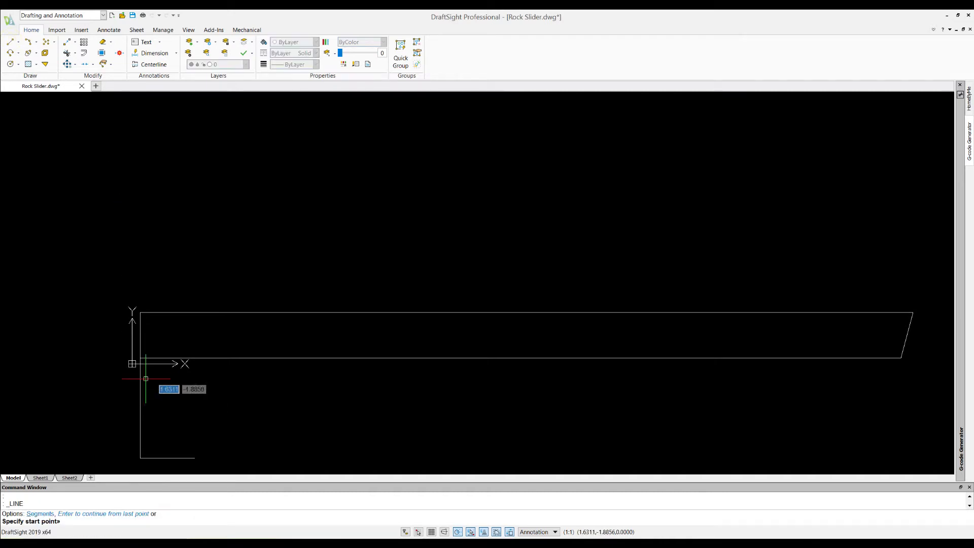
pyautogui.click(140, 358)
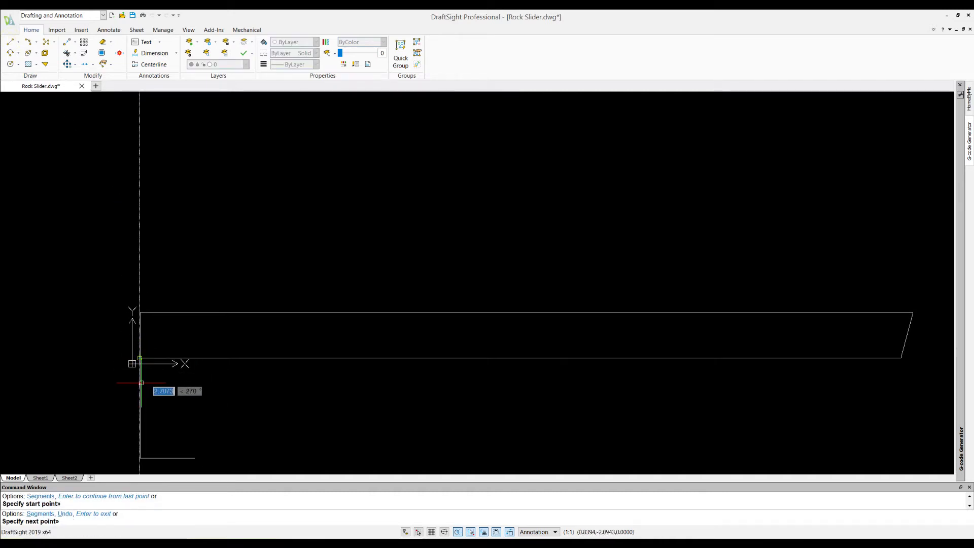
pyautogui.write('5.375')
pyautogui.press('Return')
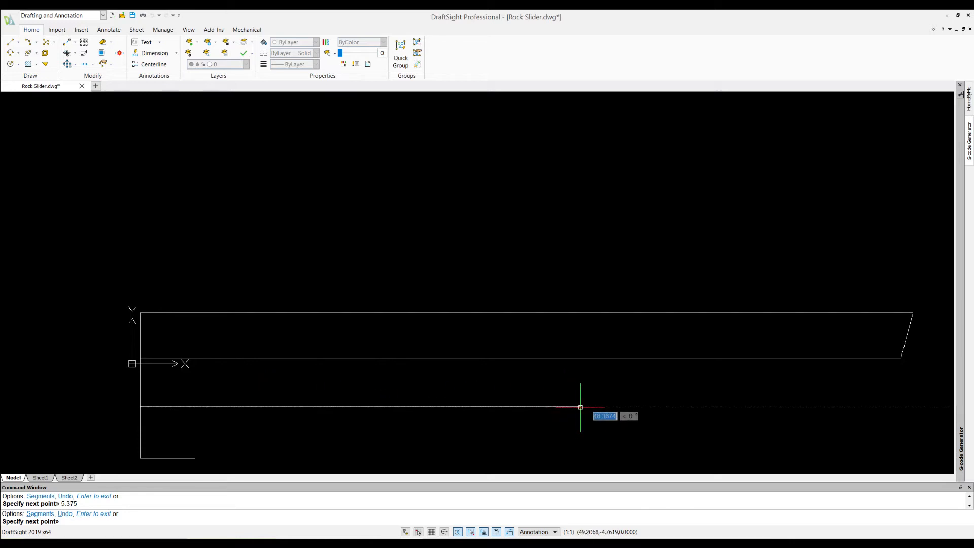
pyautogui.click(949, 407)
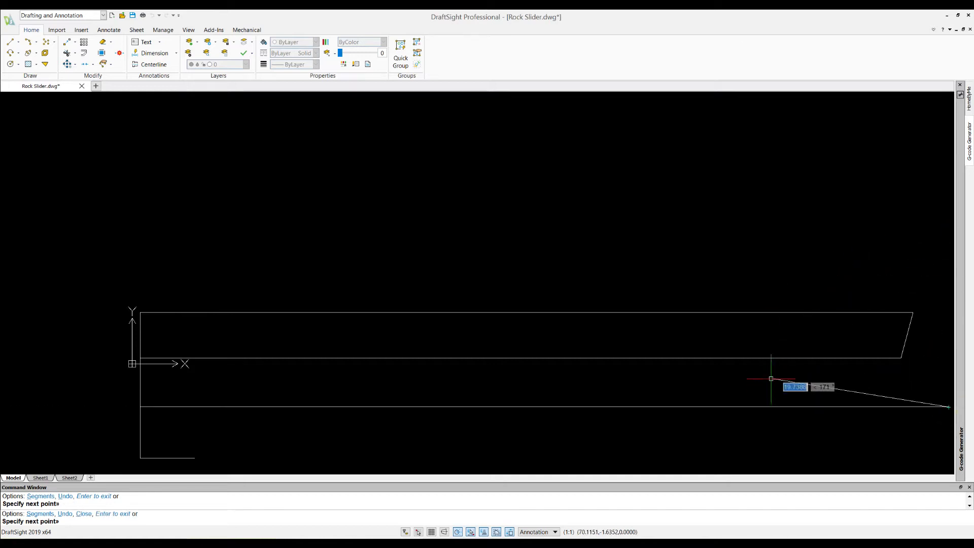
pyautogui.press('Escape')
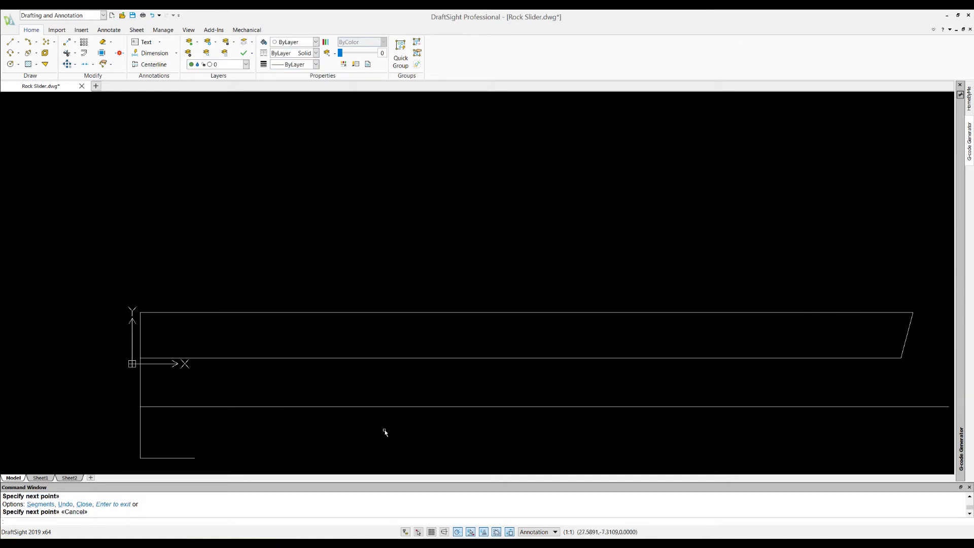
# Step: Delete the 5.375-unit vertical line that overlaps the 11-unit vertical, and clear the selection
pyautogui.click(140, 383)
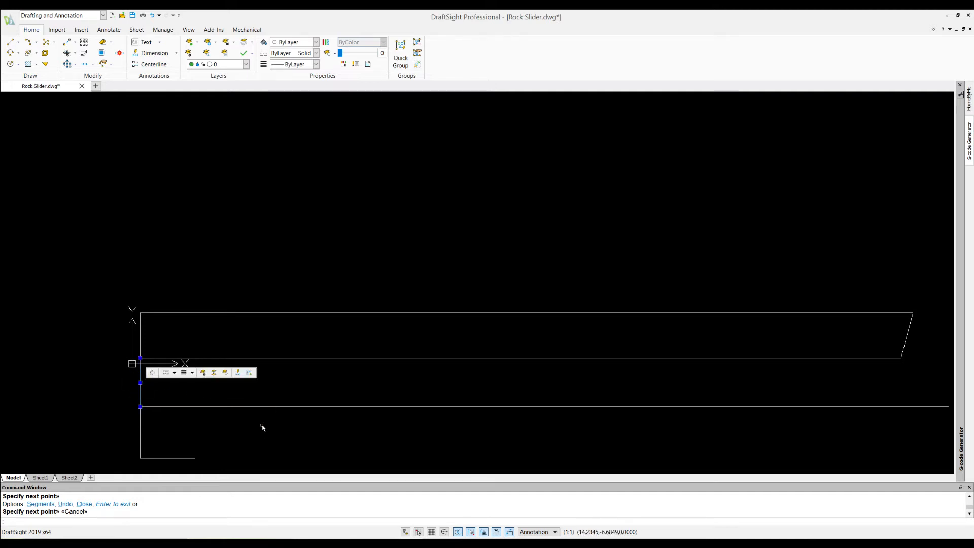
pyautogui.press('Delete')
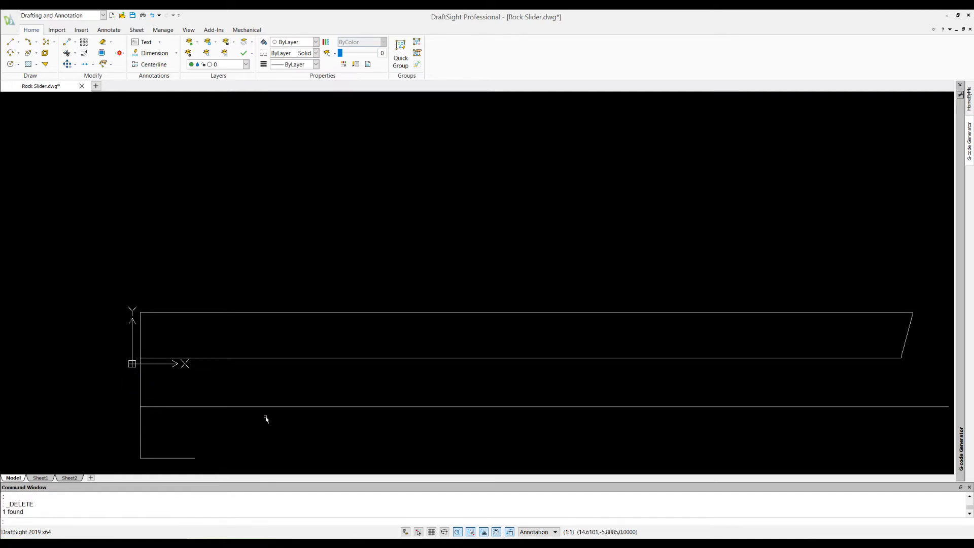
pyautogui.click(141, 388)
pyautogui.click(168, 396)
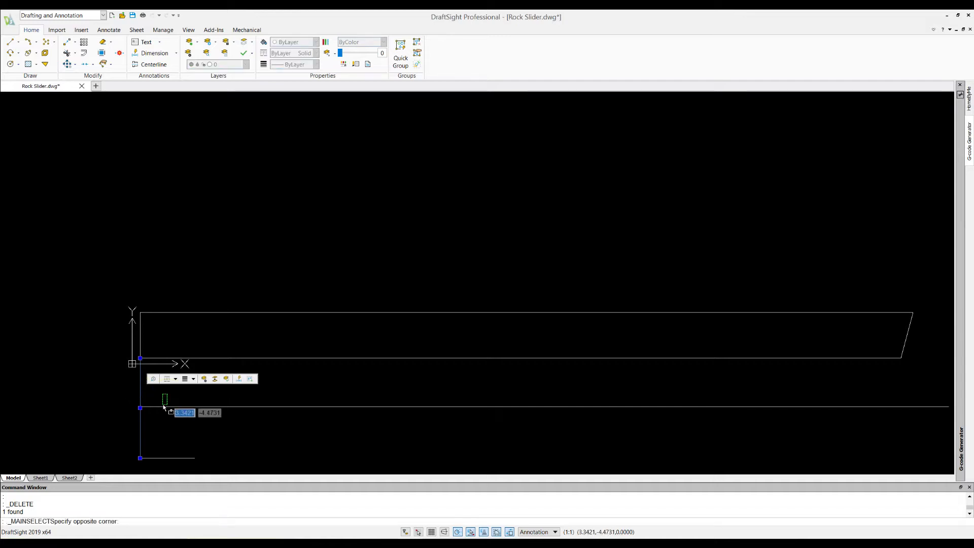
pyautogui.press('Escape')
pyautogui.press('Escape')
pyautogui.press('Escape')
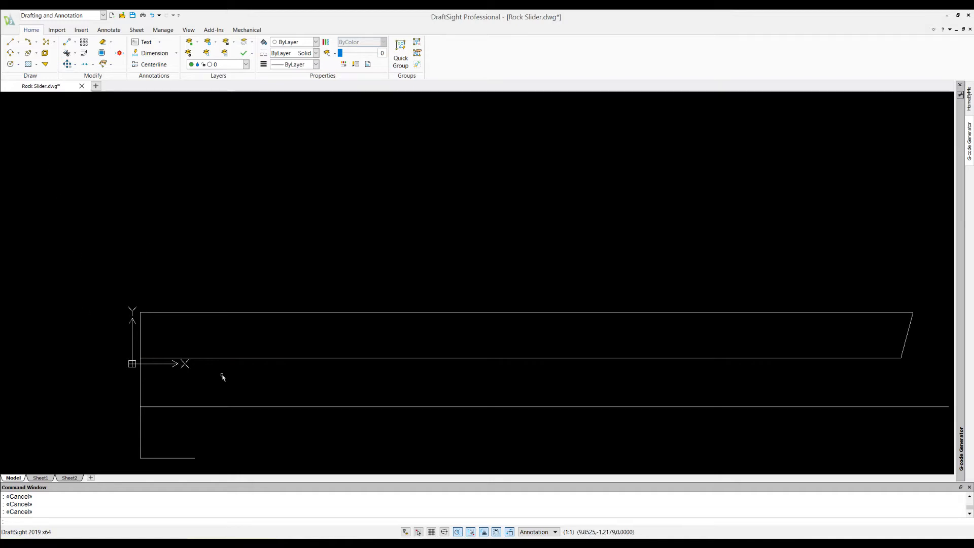
# Step: Draw a line 16 units right along the long lower horizontal from its left end, continuing diagonally down to the right end of the 6-unit line
pyautogui.scroll(-1, 364, 422)
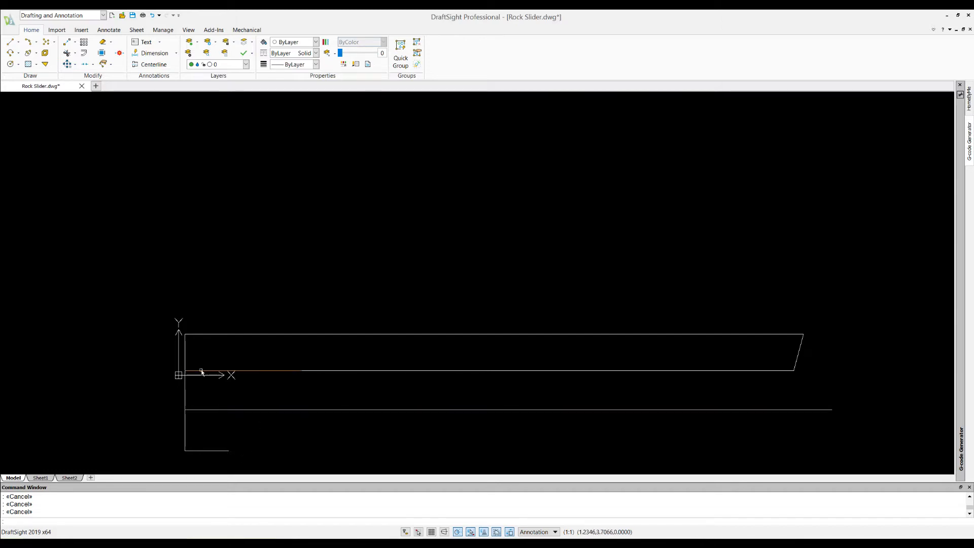
pyautogui.click(10, 43)
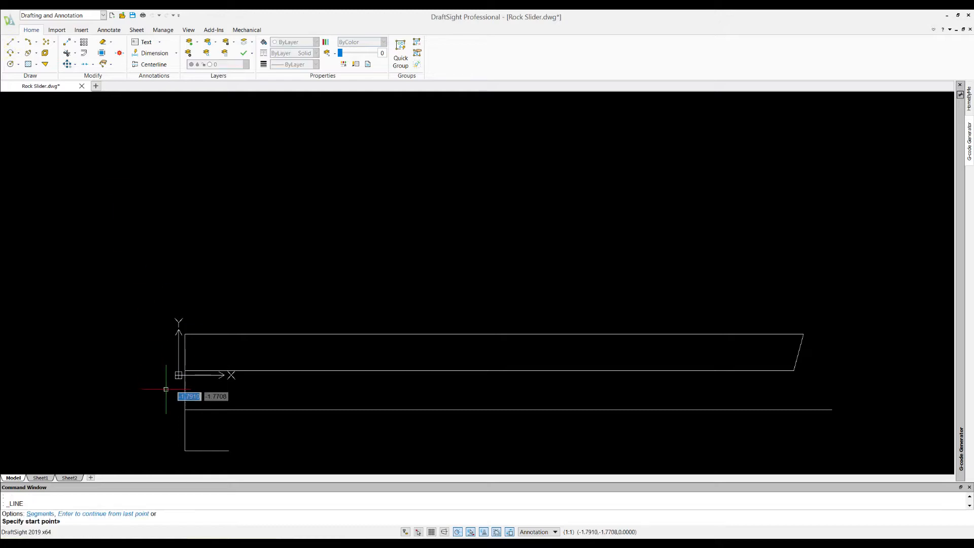
pyautogui.click(184, 409)
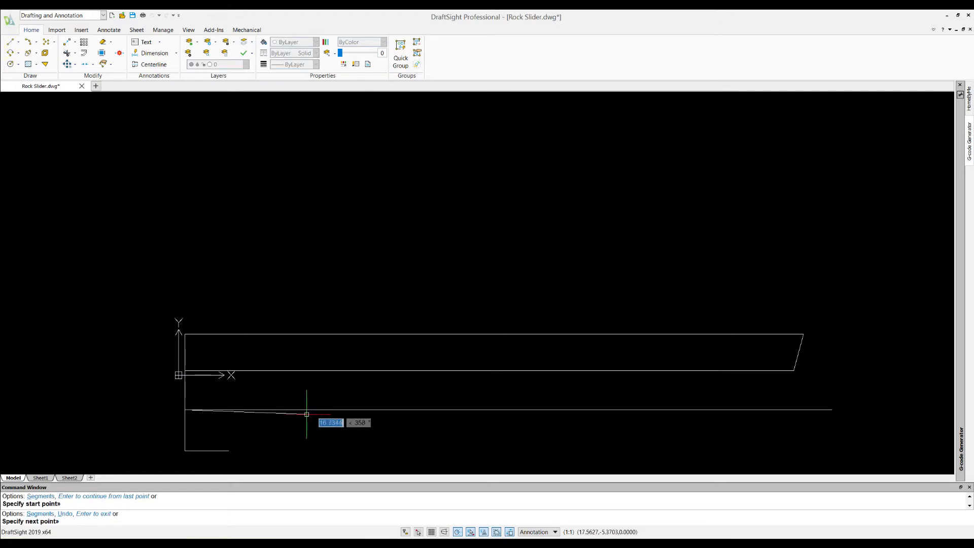
pyautogui.write('16')
pyautogui.press('Return')
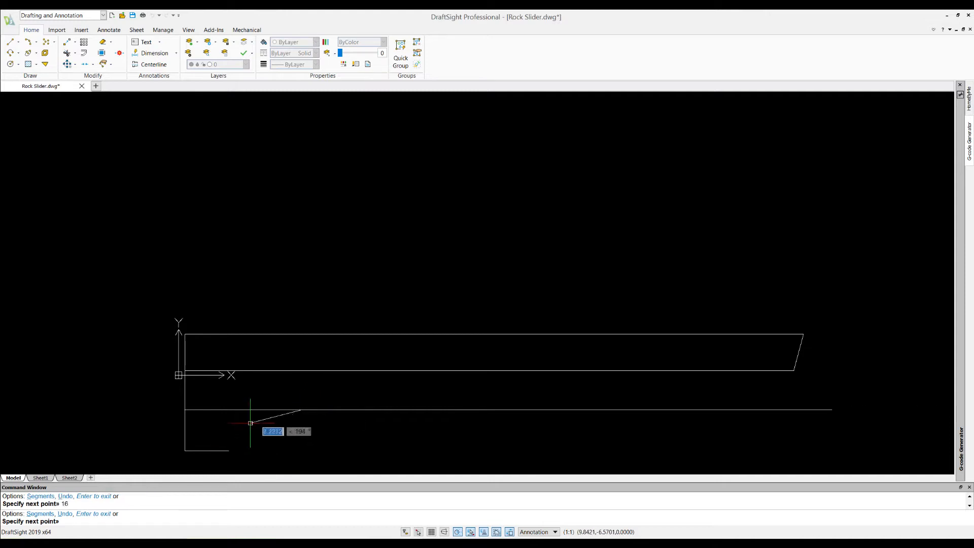
pyautogui.click(229, 450)
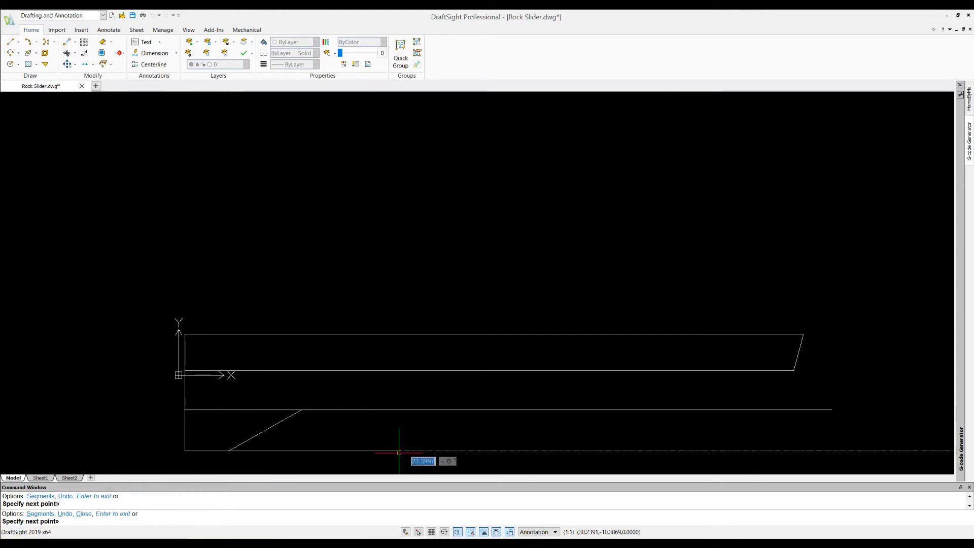
pyautogui.press('Escape')
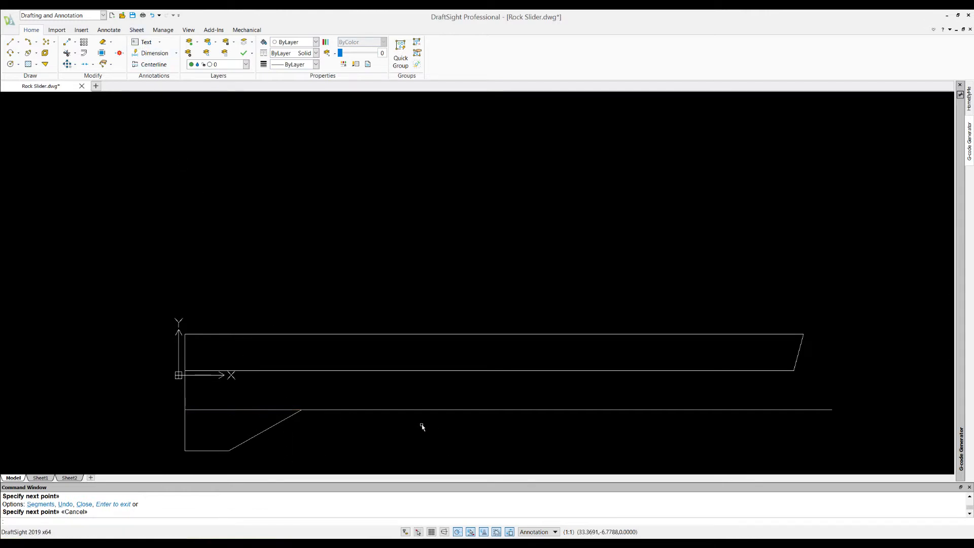
# Step: Draw connected lines from the left end of the long lower horizontal: 44.5 units right along it, continuing straight up to the plate's lower edge
pyautogui.scroll(-1, 482, 406)
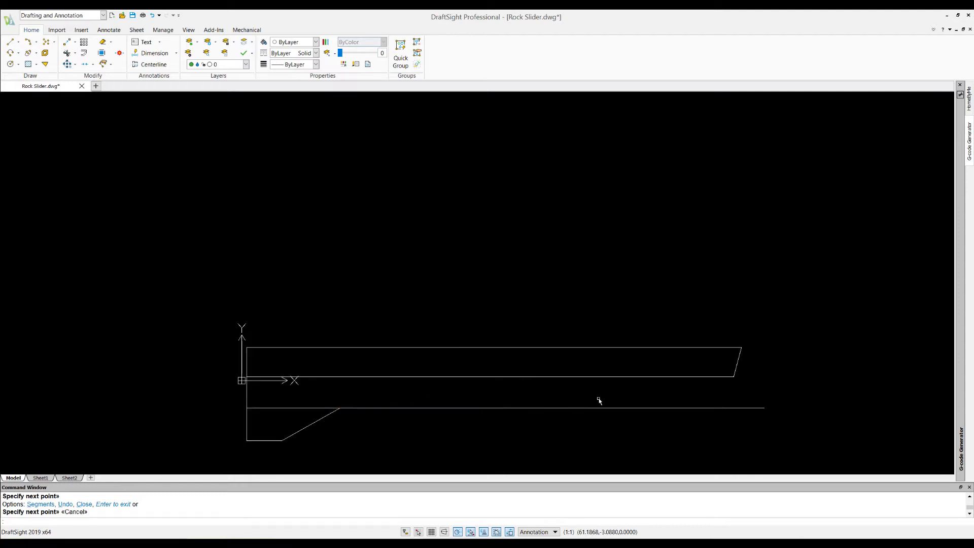
pyautogui.scroll(1, 591, 400)
pyautogui.scroll(1, 572, 443)
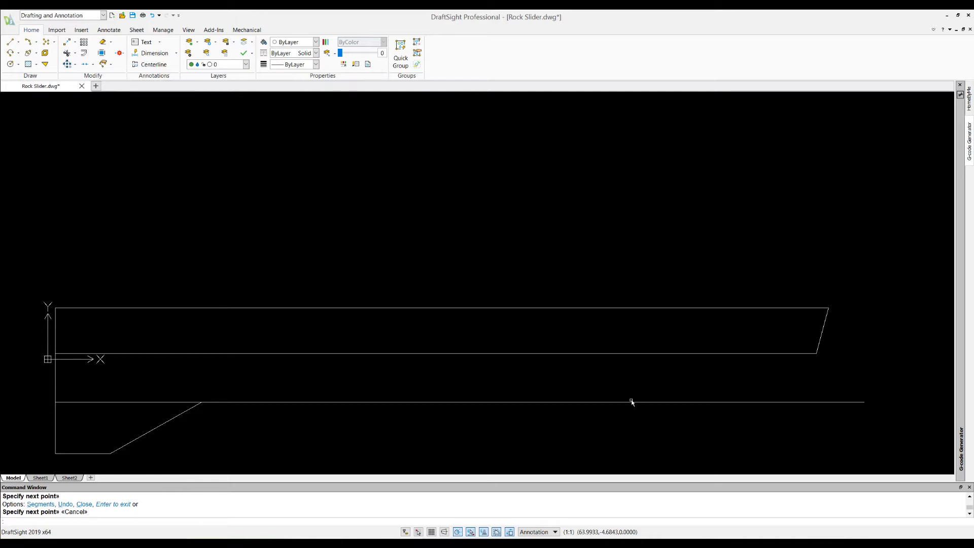
pyautogui.click(10, 41)
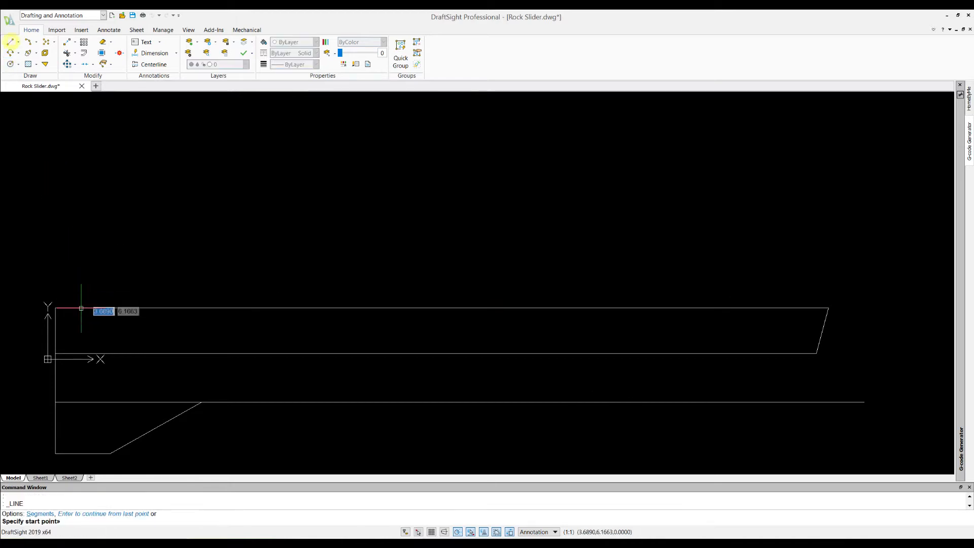
pyautogui.click(56, 402)
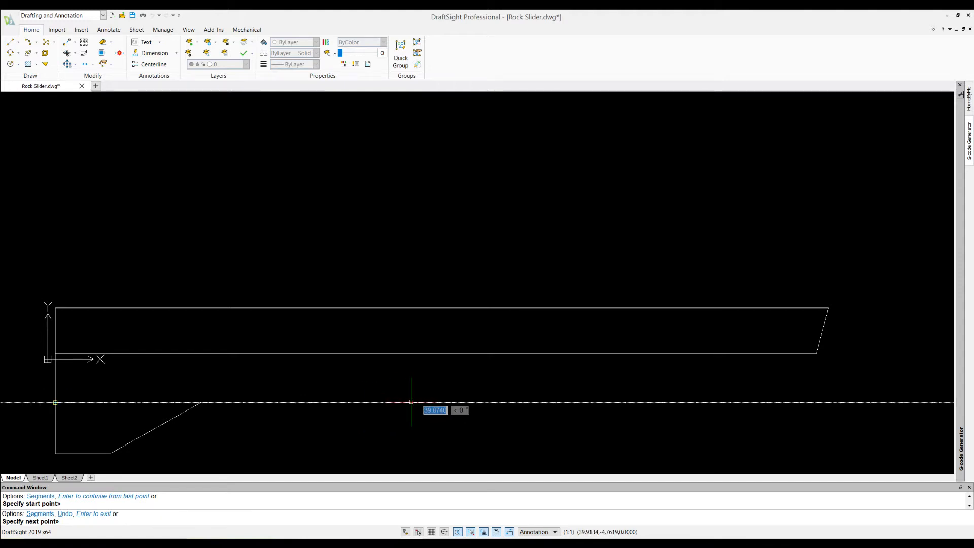
pyautogui.write('44.5')
pyautogui.press('Return')
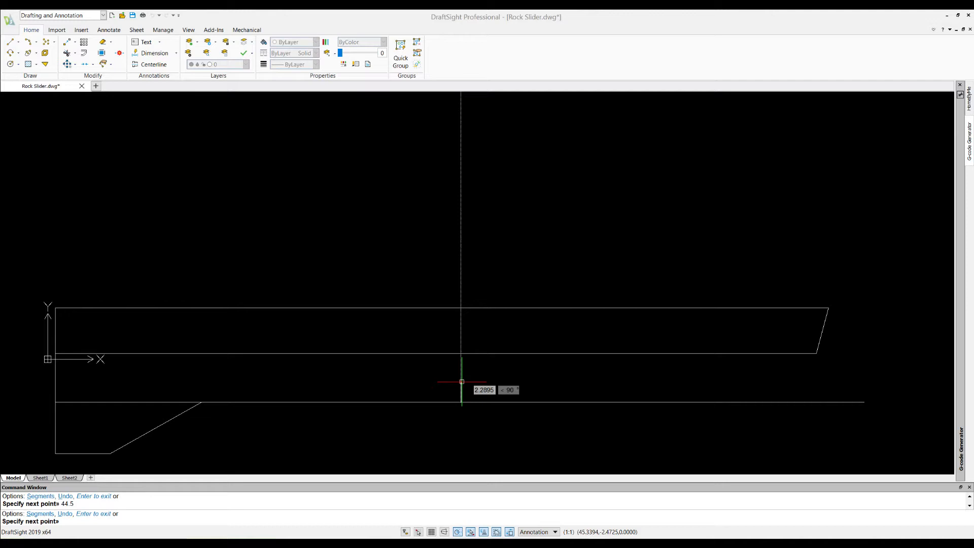
pyautogui.click(460, 353)
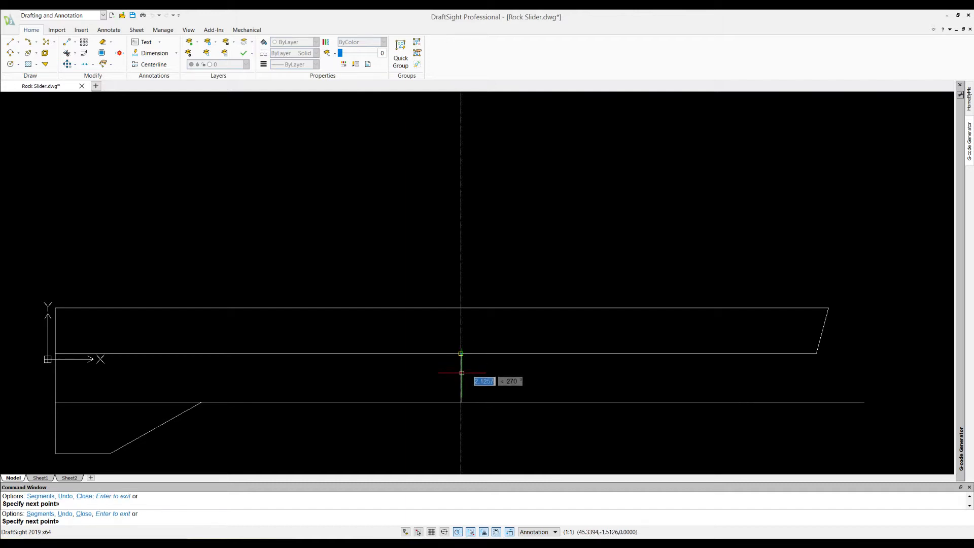
# Step: Continue 2.5 units straight down, about 17.5 units right and straight down to the long lower horizontal, and end the line
pyautogui.write('2.5')
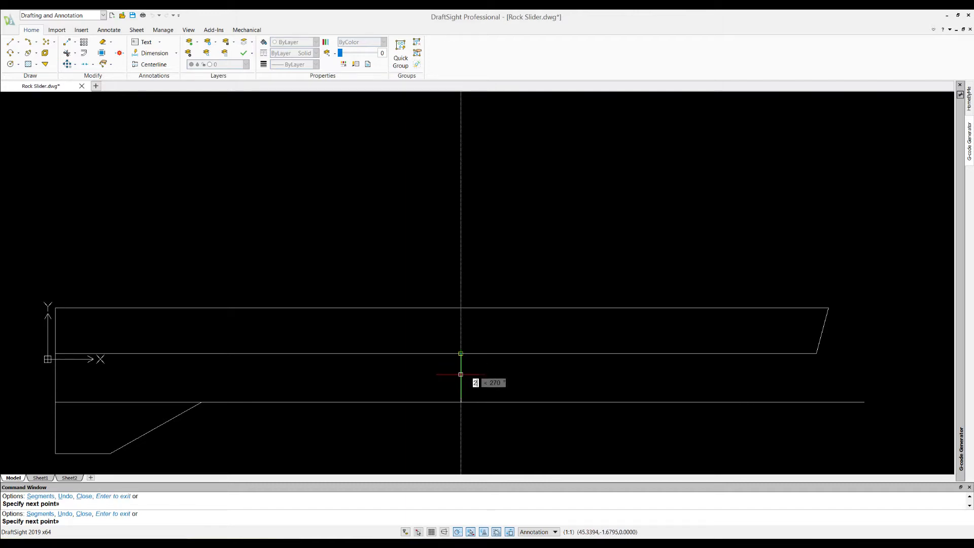
pyautogui.press('Return')
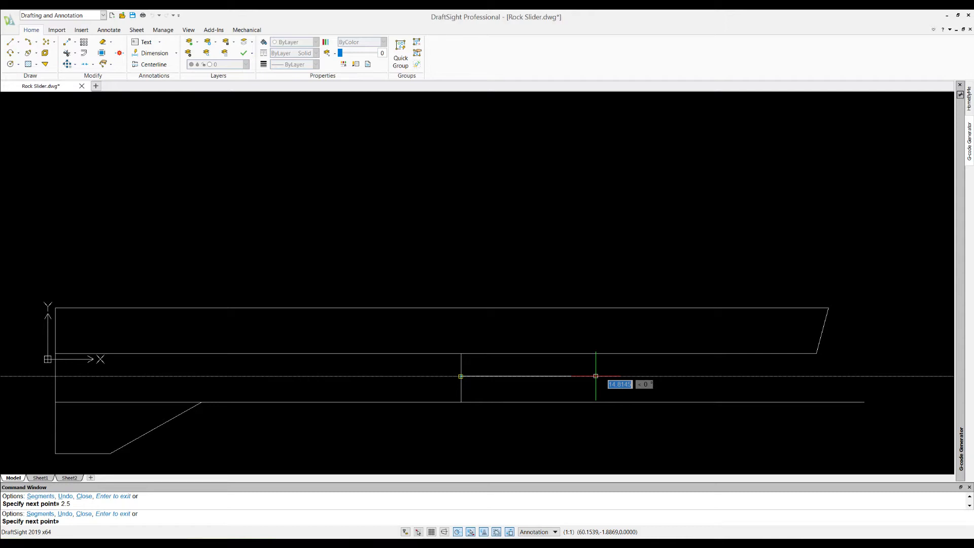
pyautogui.click(621, 376)
pyautogui.click(621, 401)
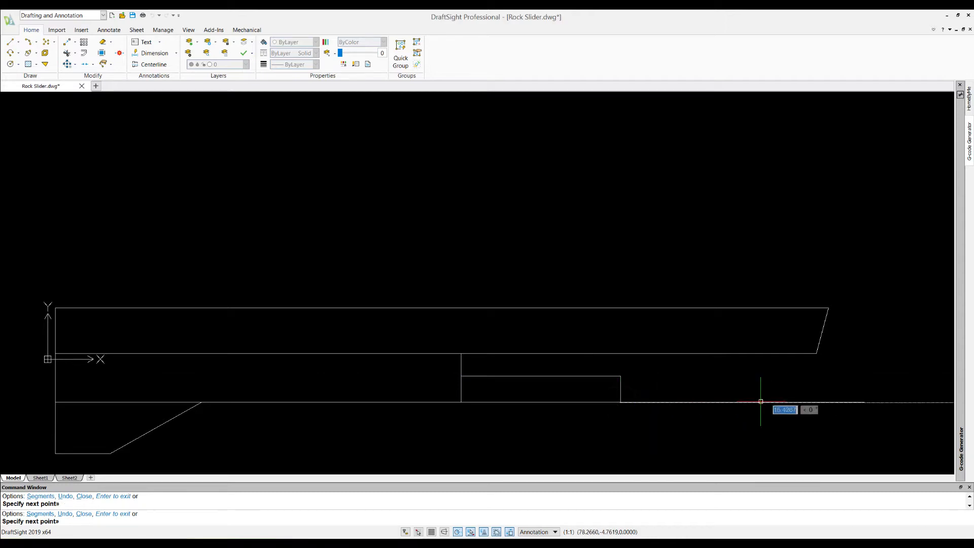
pyautogui.press('Escape')
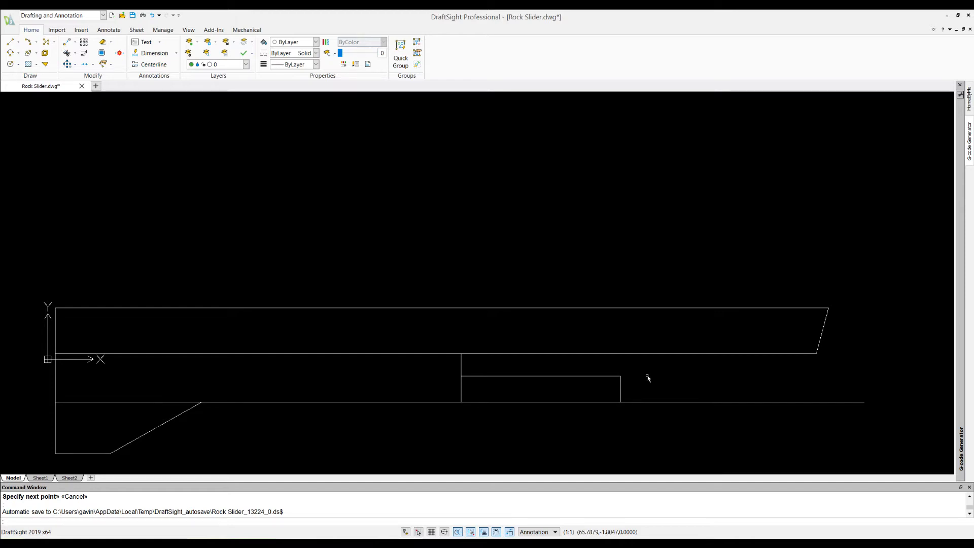
# Step: Draw connected lines from the lower end of the raised step's right vertical: 0.875 units straight up, continuing about 25 units right
pyautogui.click(10, 42)
pyautogui.click(620, 402)
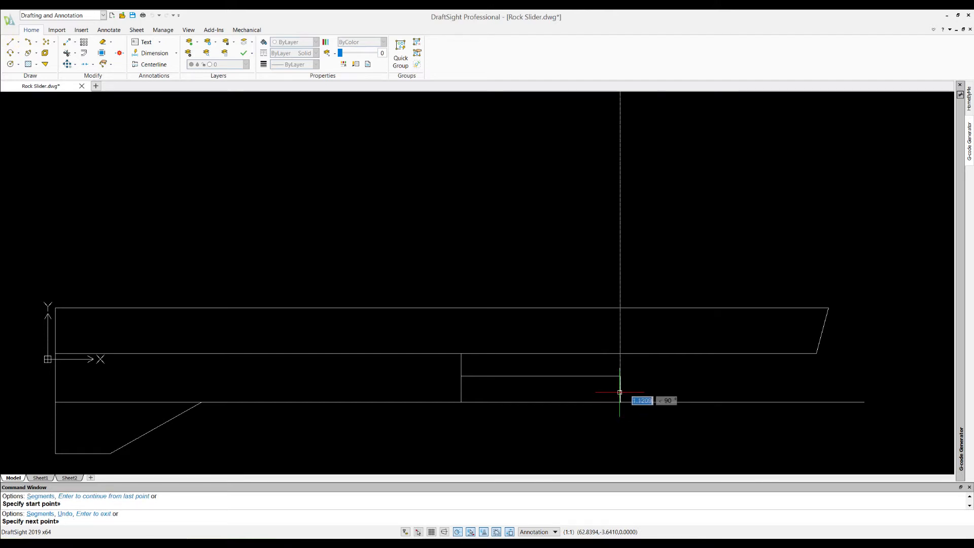
pyautogui.write('.875')
pyautogui.press('Return')
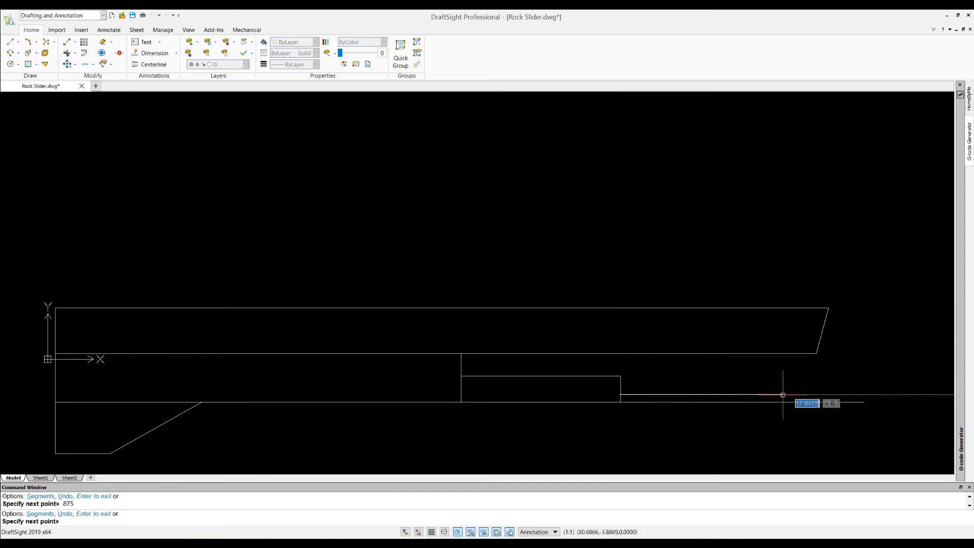
pyautogui.click(850, 394)
pyautogui.press('Escape')
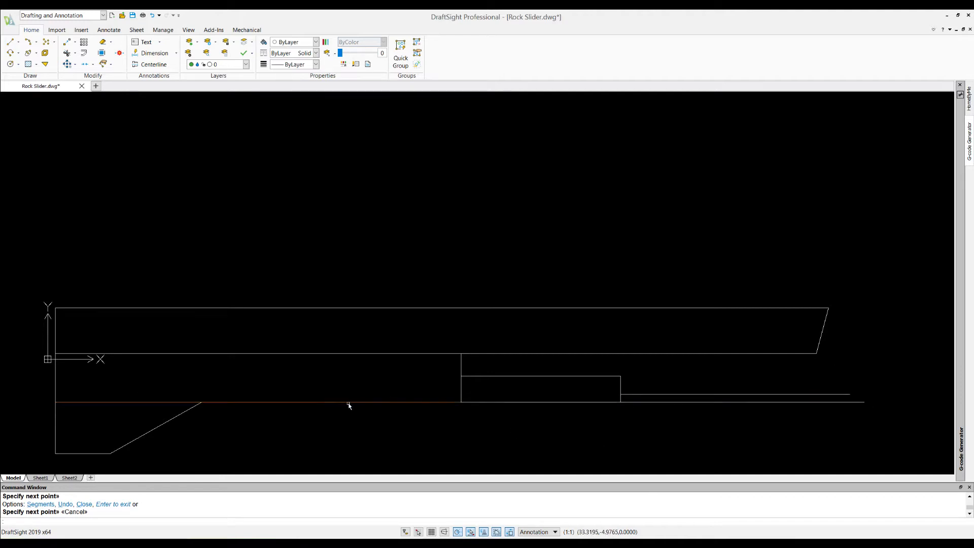
# Step: Trim the long lower horizontal beyond the raised step's right vertical, and try trimming the vertical above the step's upper-left corner
pyautogui.click(67, 53)
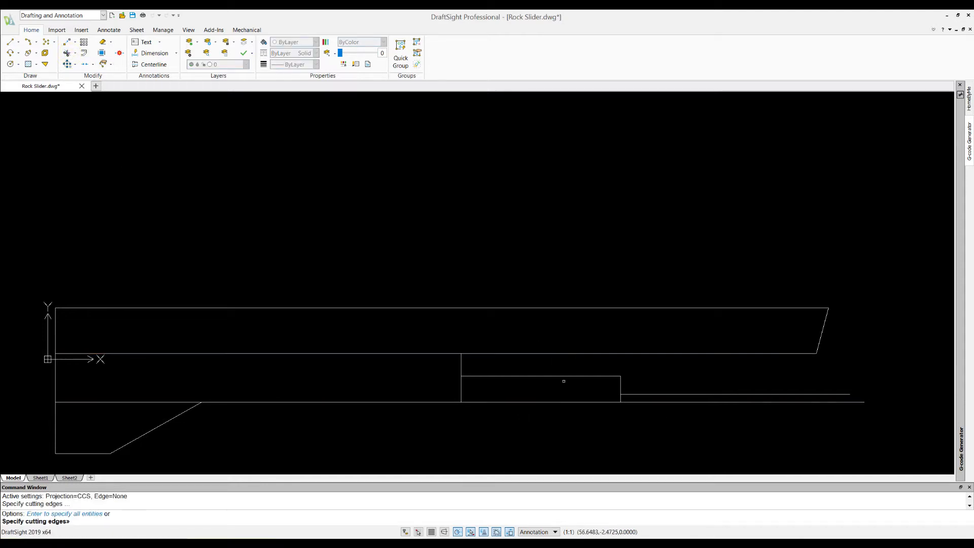
pyautogui.press('Return')
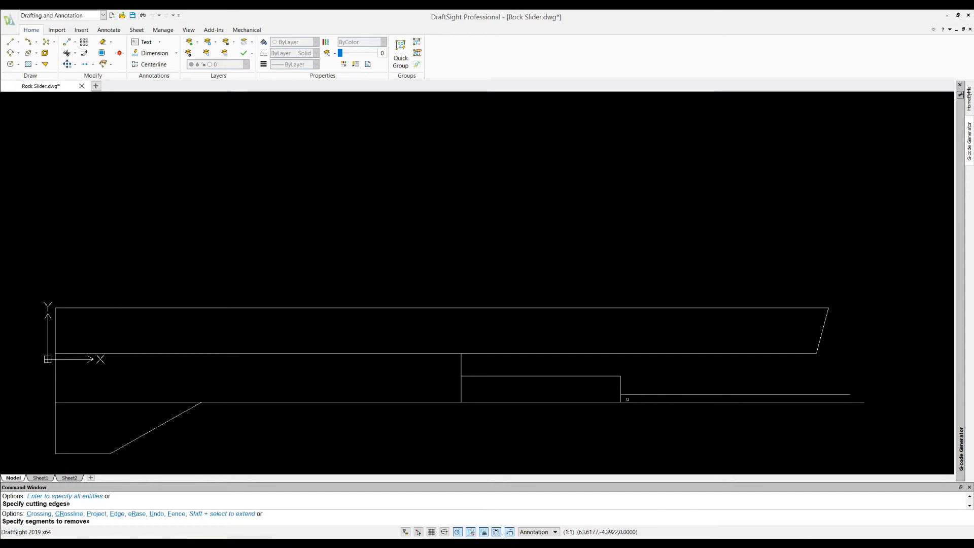
pyautogui.click(630, 402)
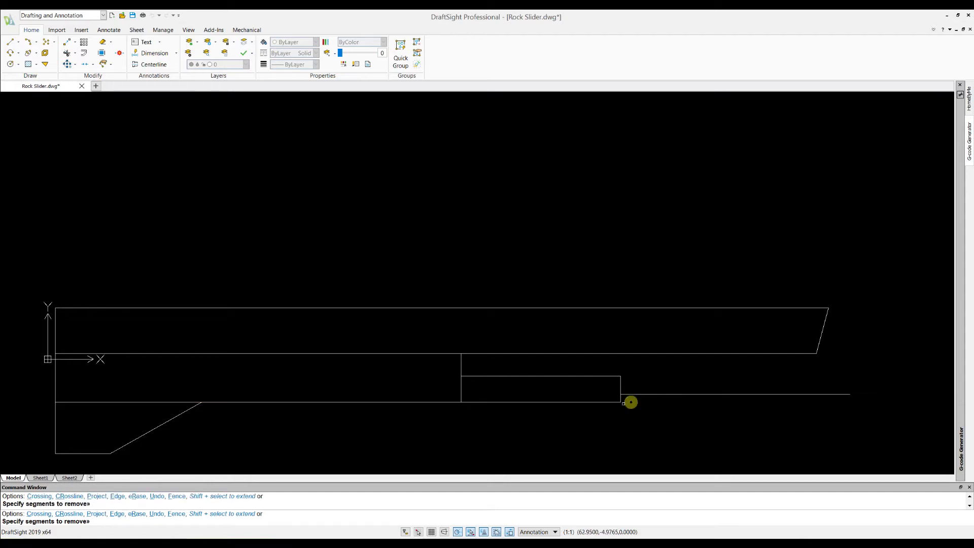
pyautogui.click(462, 361)
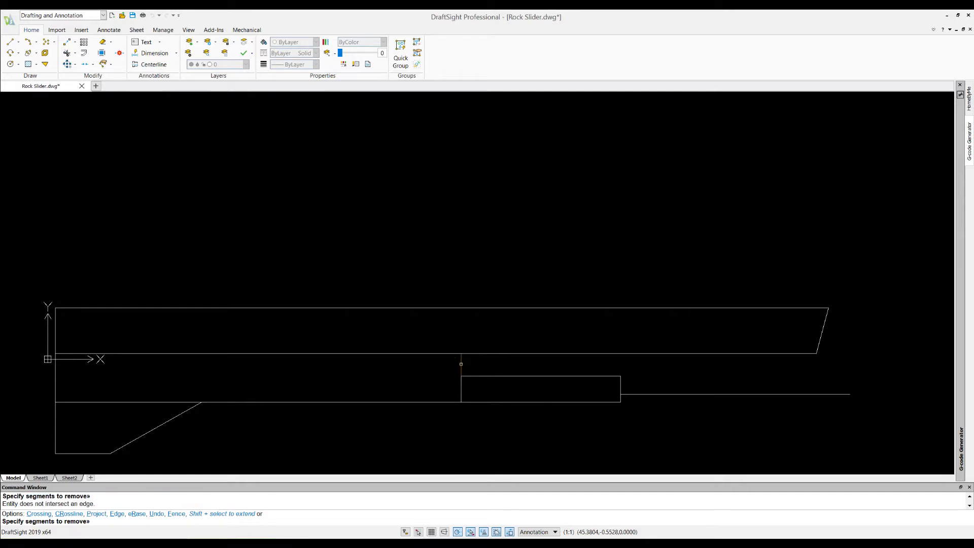
pyautogui.click(461, 370)
# Step: Remove the overlapping horizontal segments above the tapered leg, between the plate's left edge and the top of the diagonal
pyautogui.click(137, 402)
pyautogui.click(144, 401)
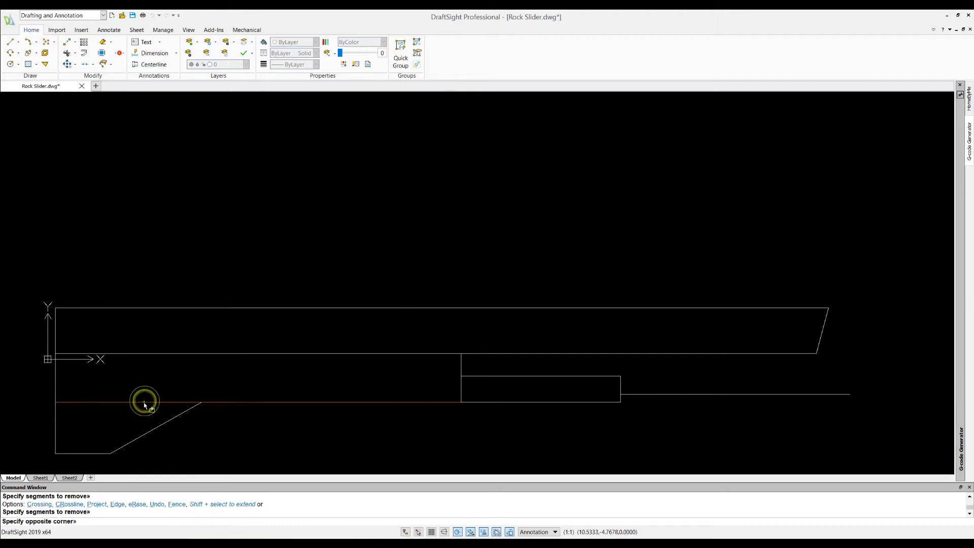
pyautogui.click(144, 401)
pyautogui.click(143, 402)
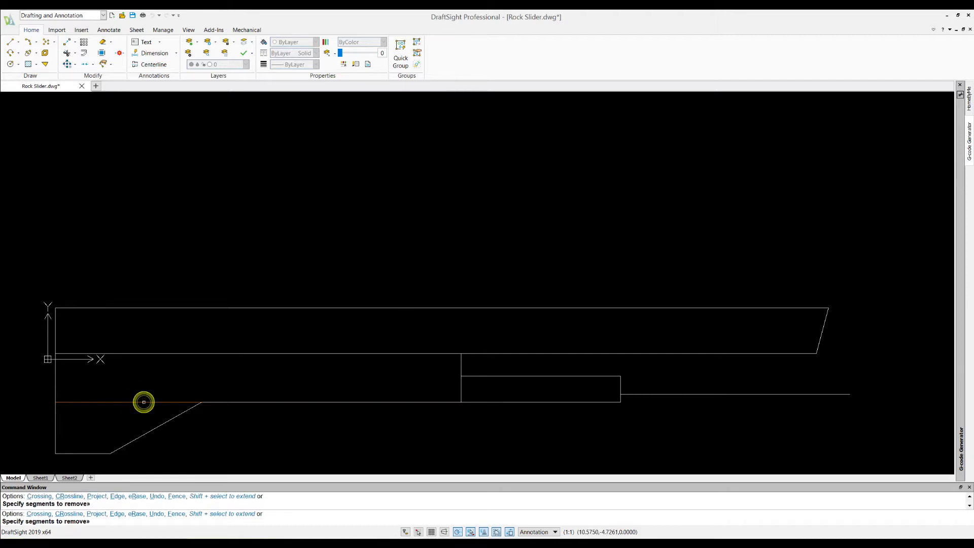
pyautogui.press('Escape')
pyautogui.press('Escape')
pyautogui.press('Escape')
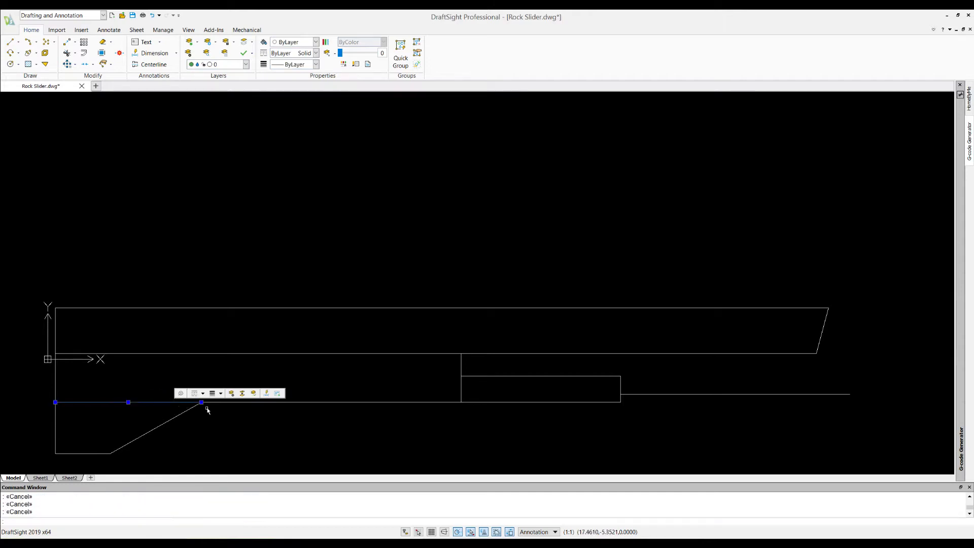
pyautogui.press('Delete')
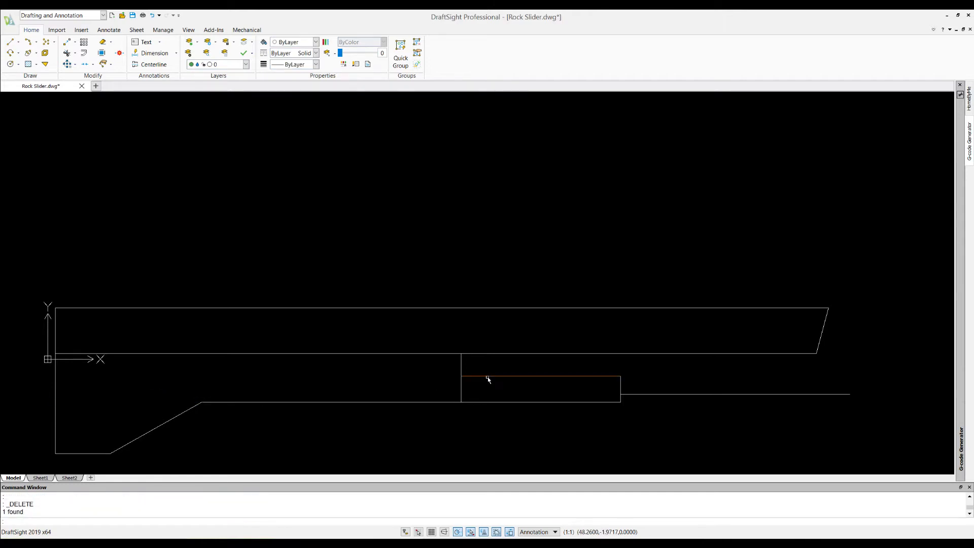
# Step: Trim away the horizontal segment beneath the raised step and the vertical segment connecting its upper-left corner to the horizontal above
pyautogui.click(461, 372)
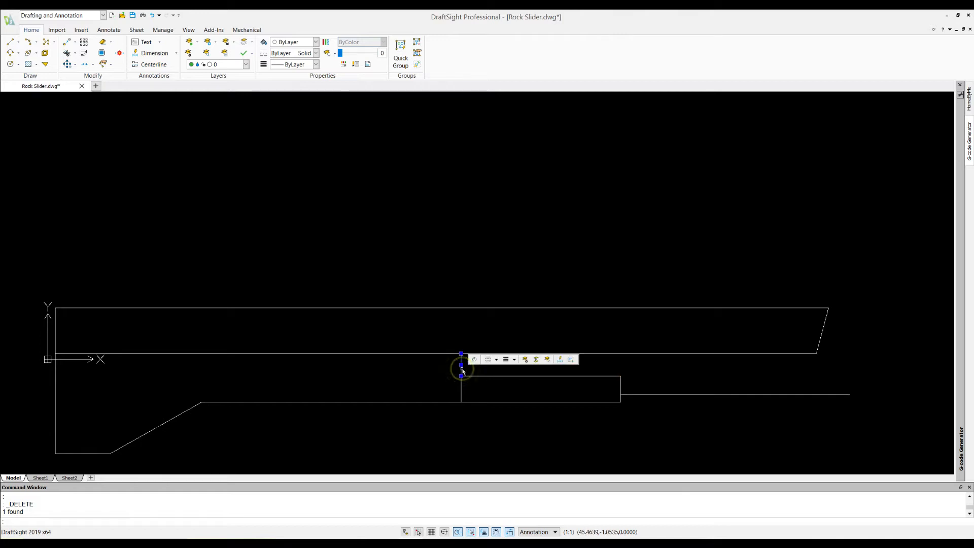
pyautogui.press('Escape')
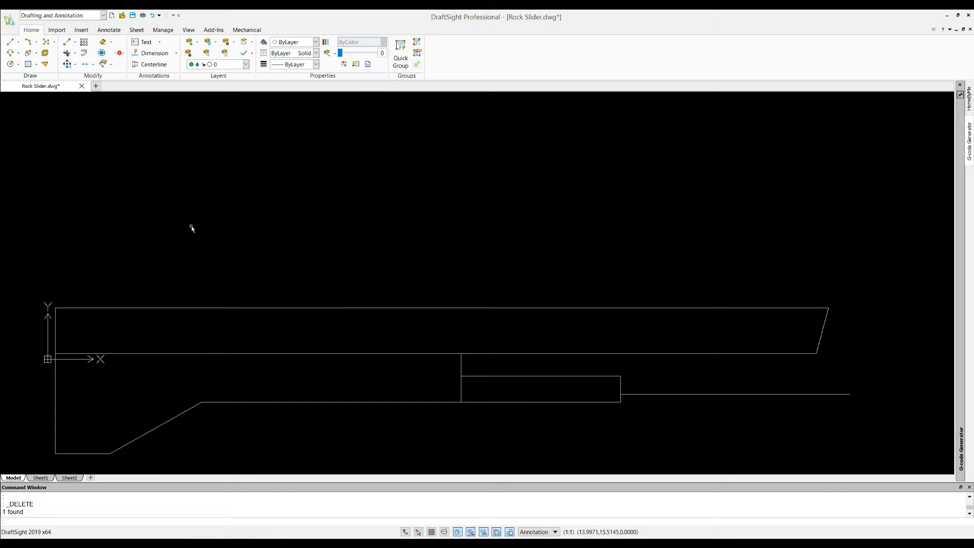
pyautogui.click(67, 53)
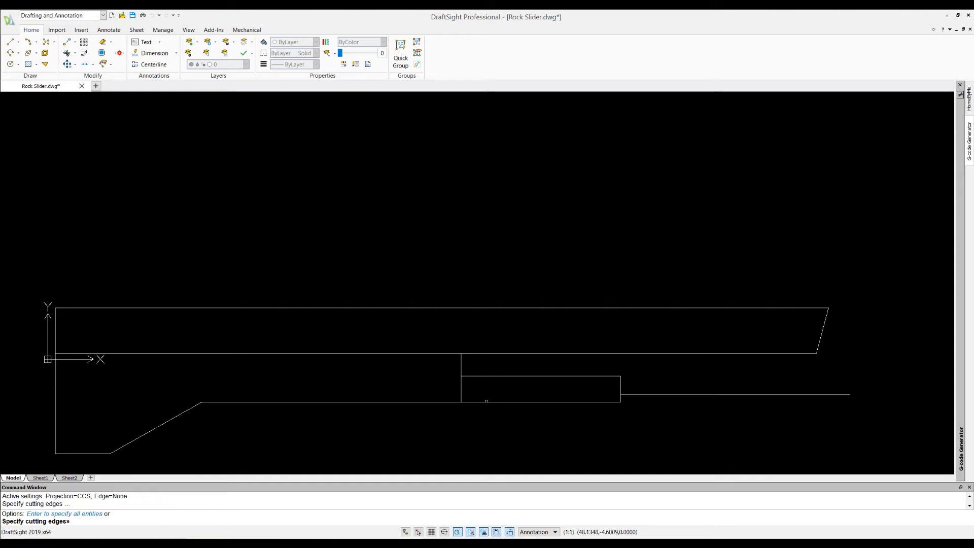
pyautogui.press('Return')
pyautogui.click(487, 402)
pyautogui.click(462, 367)
pyautogui.click(621, 399)
pyautogui.click(620, 401)
pyautogui.press('Escape')
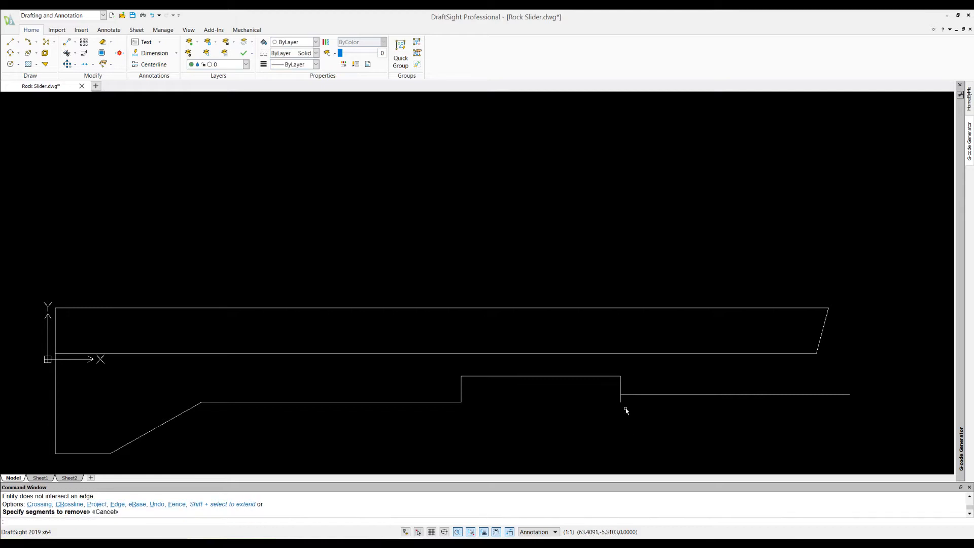
# Step: Remove the overlapping vertical stubs hanging below the 0.875-unit horizontal at the raised step's right side
pyautogui.click(622, 399)
pyautogui.press('Escape')
pyautogui.press('Escape')
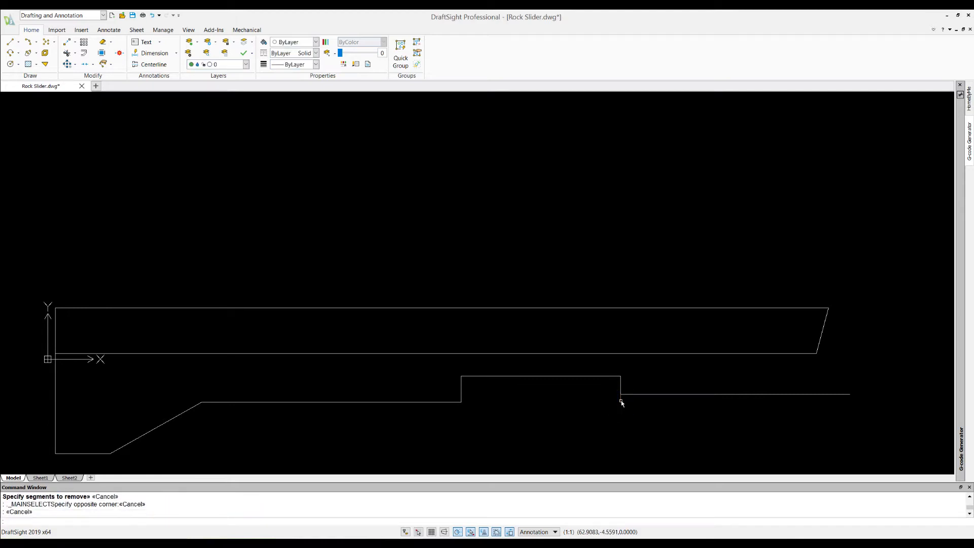
pyautogui.click(620, 398)
pyautogui.press('Delete')
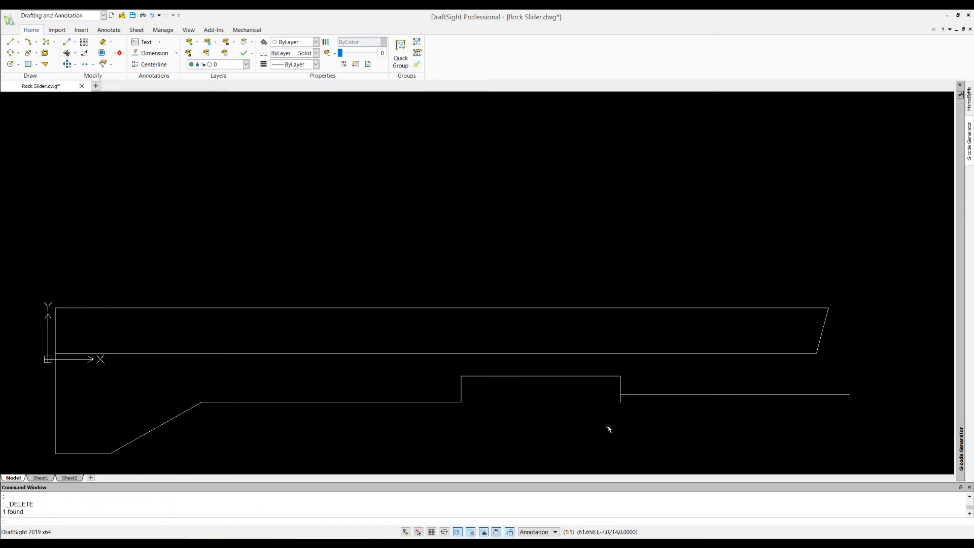
pyautogui.click(67, 53)
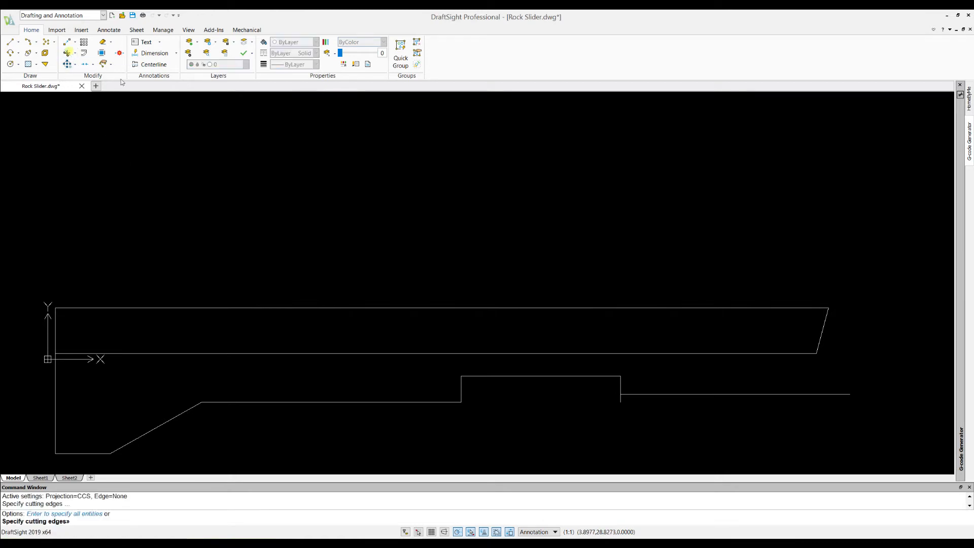
pyautogui.press('Return')
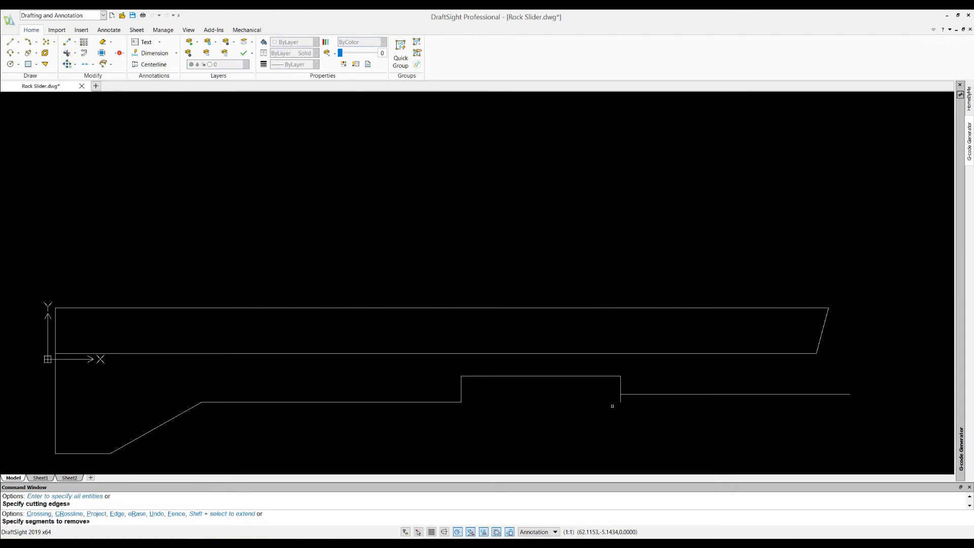
pyautogui.click(620, 401)
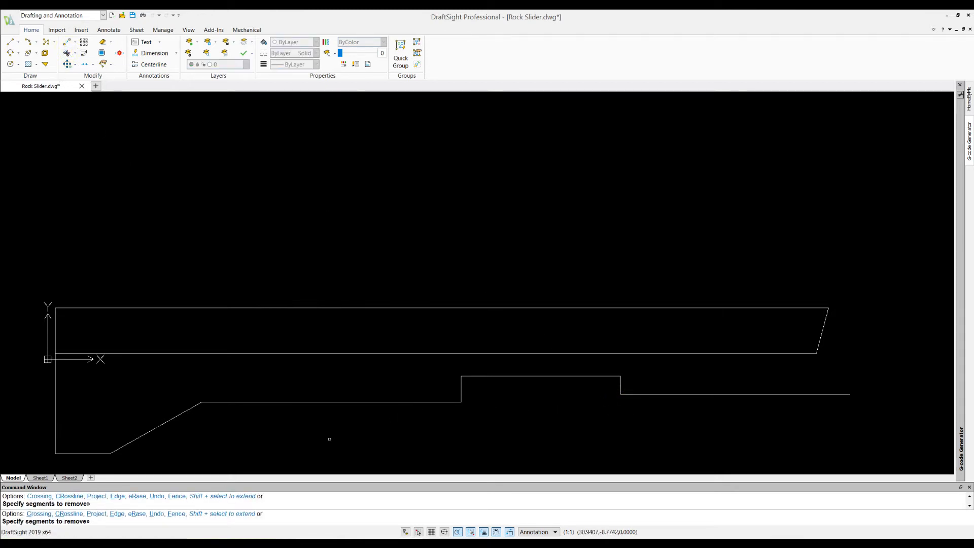
pyautogui.press('Escape')
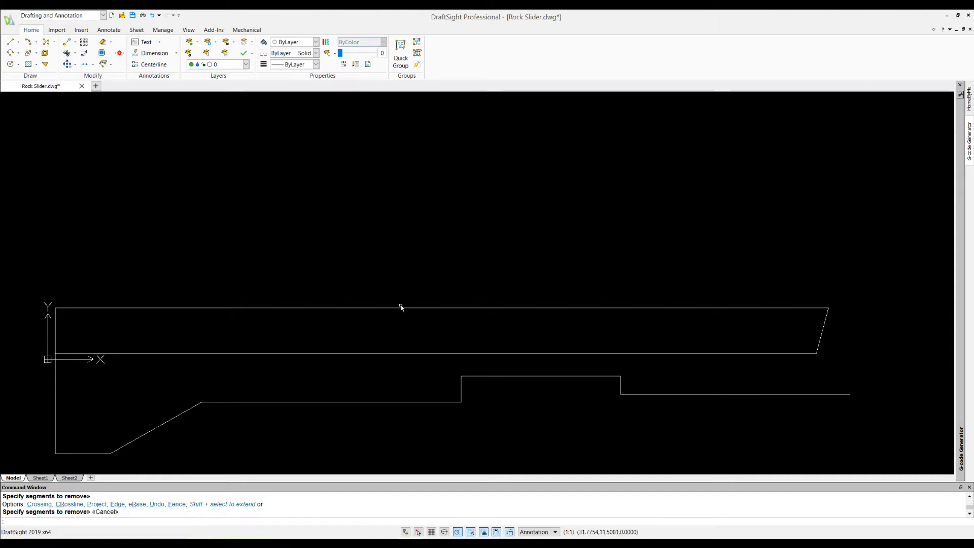
# Step: Draw a vertical line from the lower end of the angled right edge straight down to the lower right horizontal
pyautogui.click(10, 41)
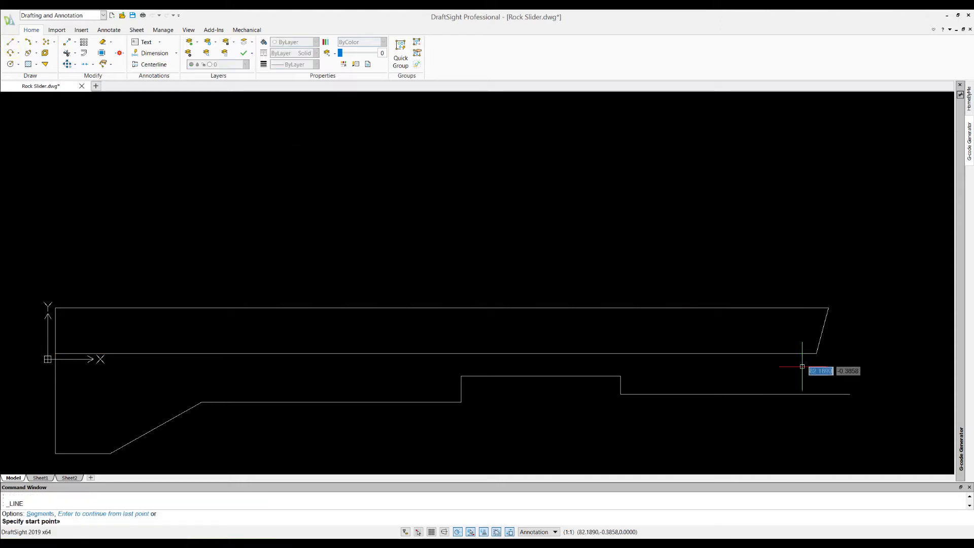
pyautogui.click(816, 354)
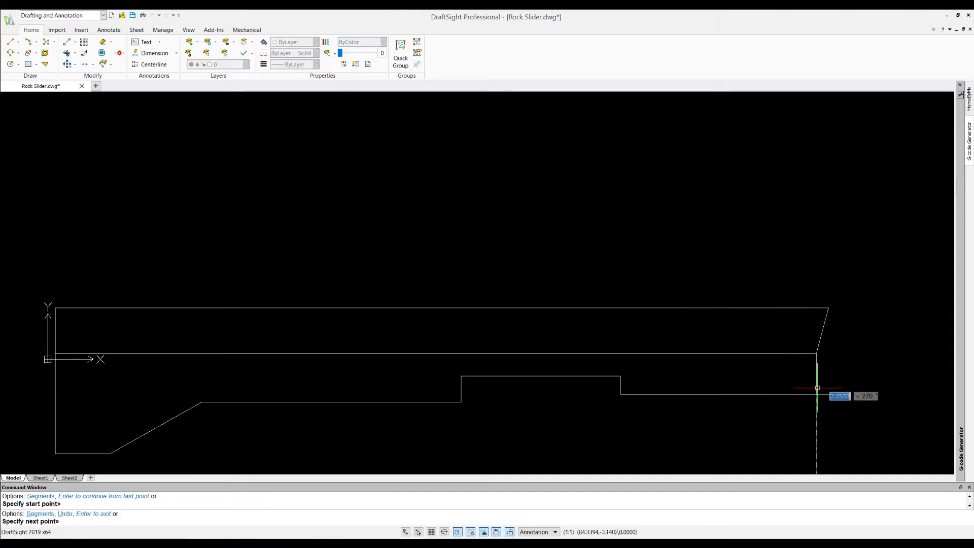
pyautogui.click(816, 394)
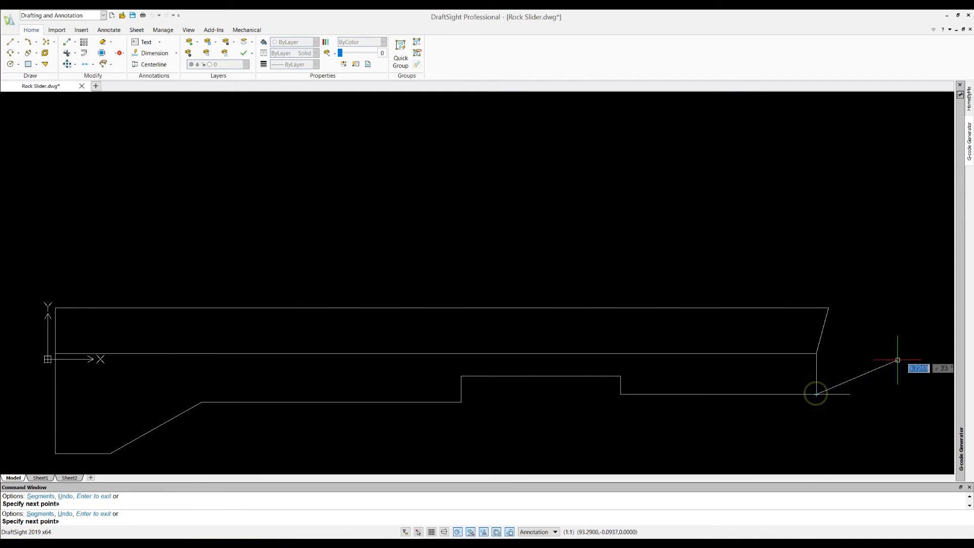
pyautogui.press('Escape')
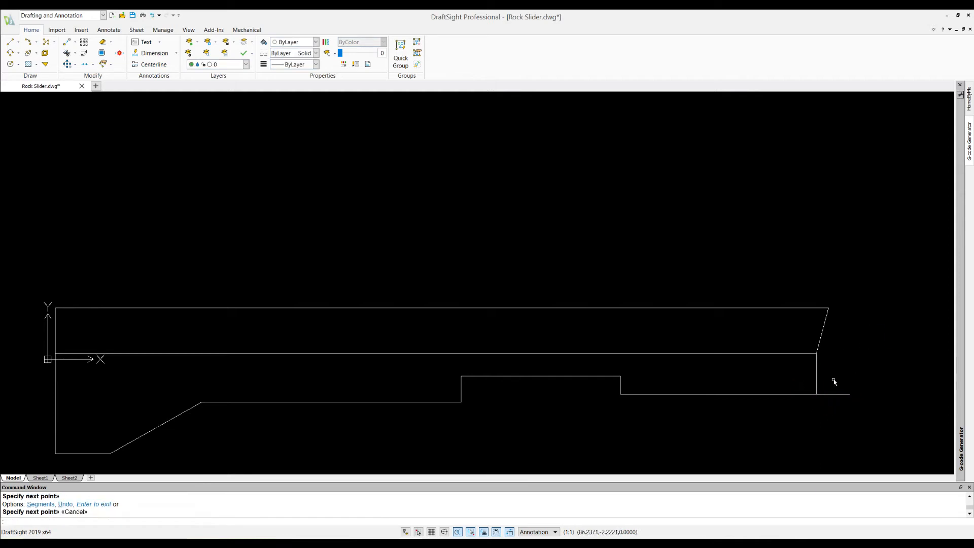
# Step: Trim the lower right horizontal where it extends past the new right-end vertical, and delete one overlapping line of the profile
pyautogui.click(66, 52)
pyautogui.press('Return')
pyautogui.click(842, 397)
pyautogui.click(838, 391)
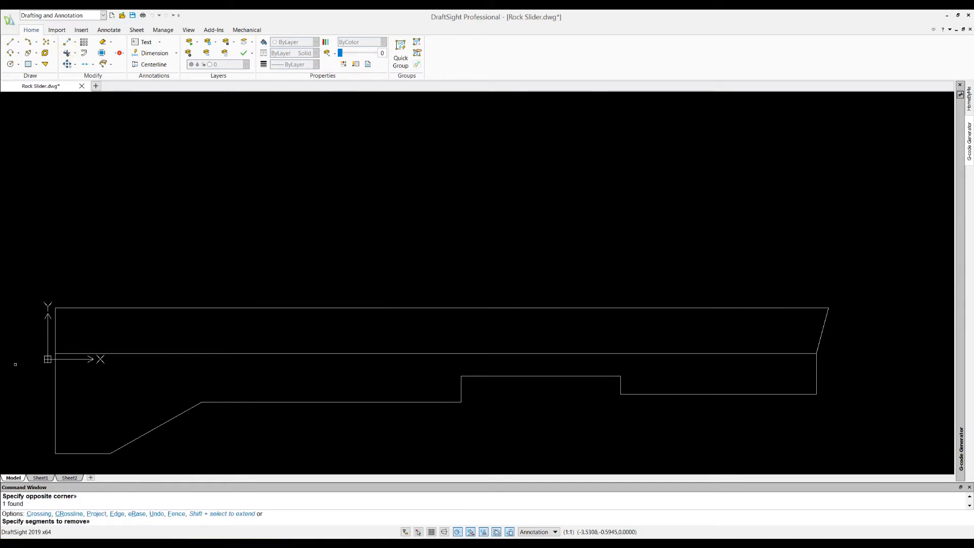
pyautogui.press('Escape')
pyautogui.press('Escape')
pyautogui.press('Escape')
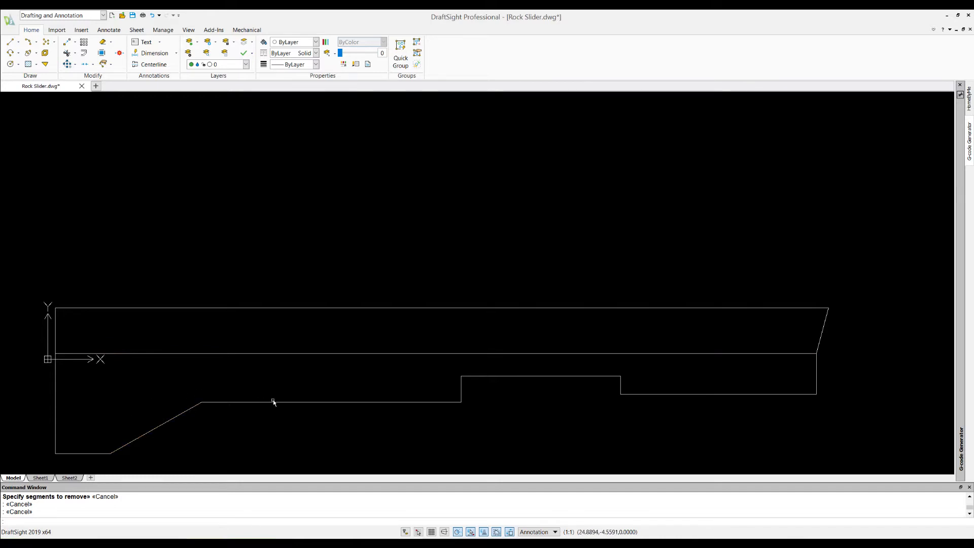
pyautogui.press('Delete')
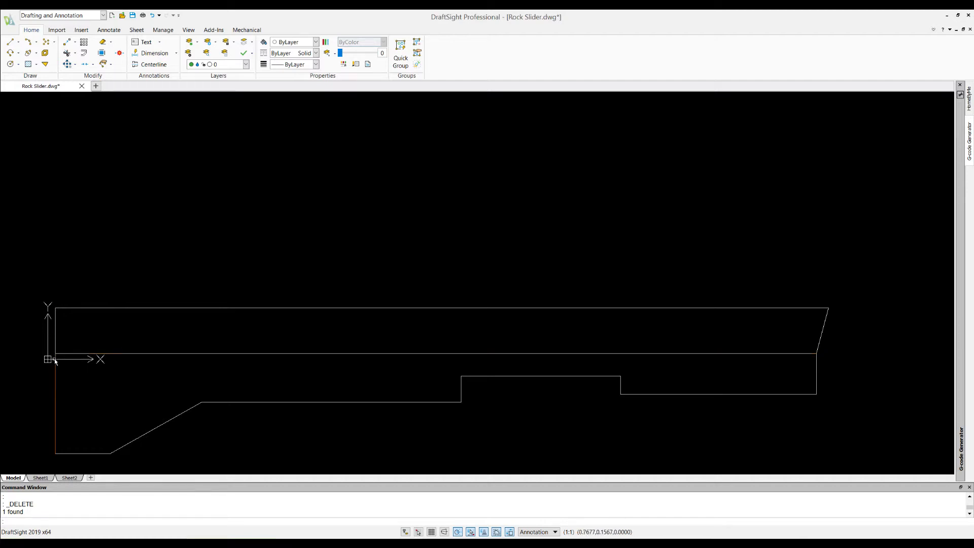
# Step: Draw a marker line about 4.4 units left from the middle horizontal's left end, and delete the long middle horizontal
pyautogui.click(9, 41)
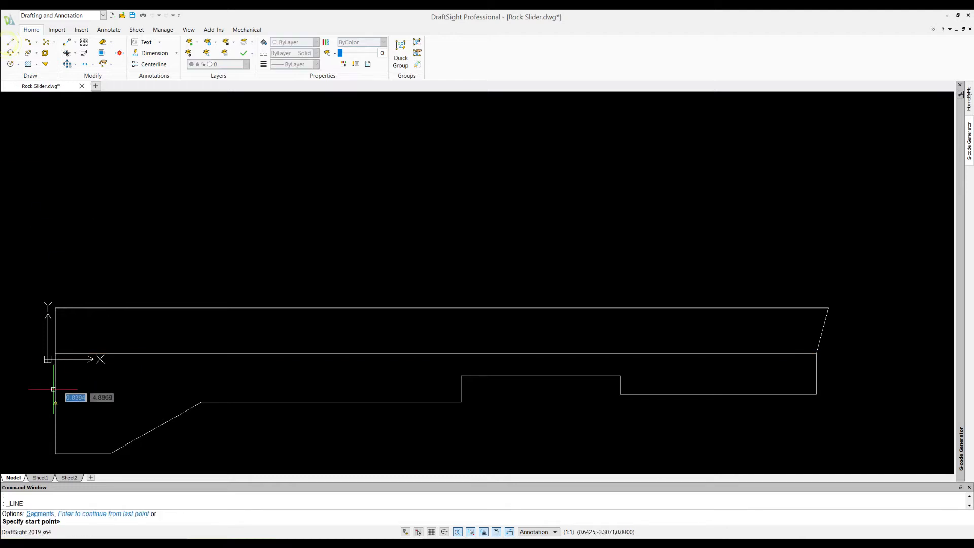
pyautogui.click(55, 353)
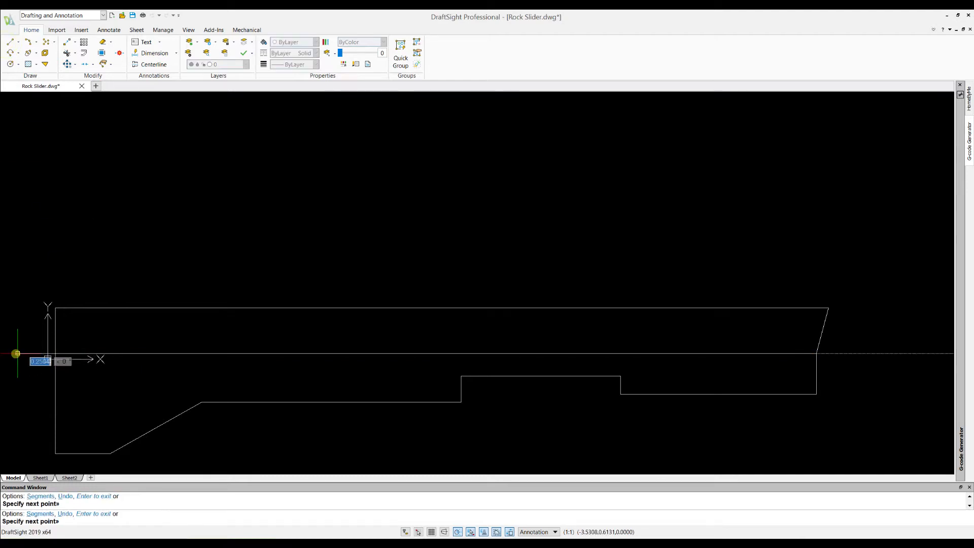
pyautogui.press('Escape')
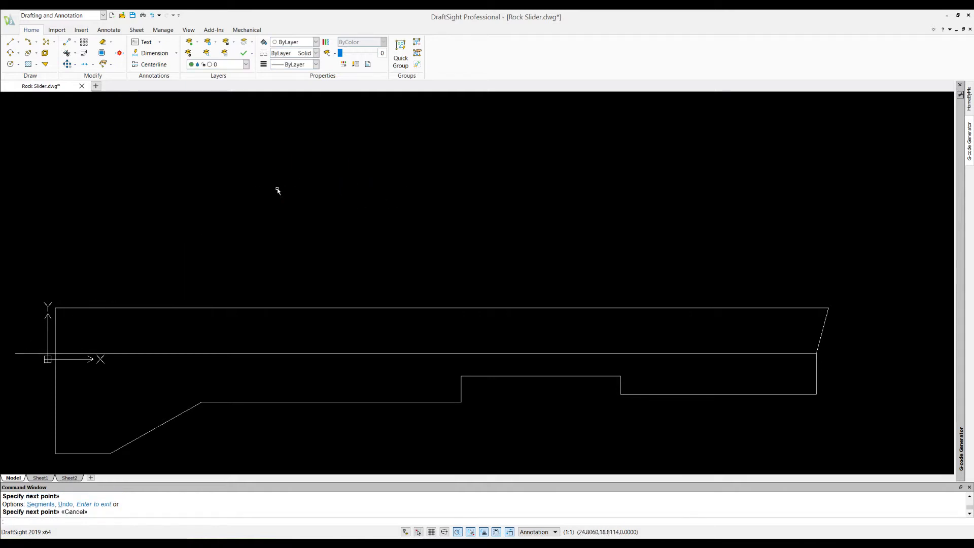
pyautogui.click(84, 353)
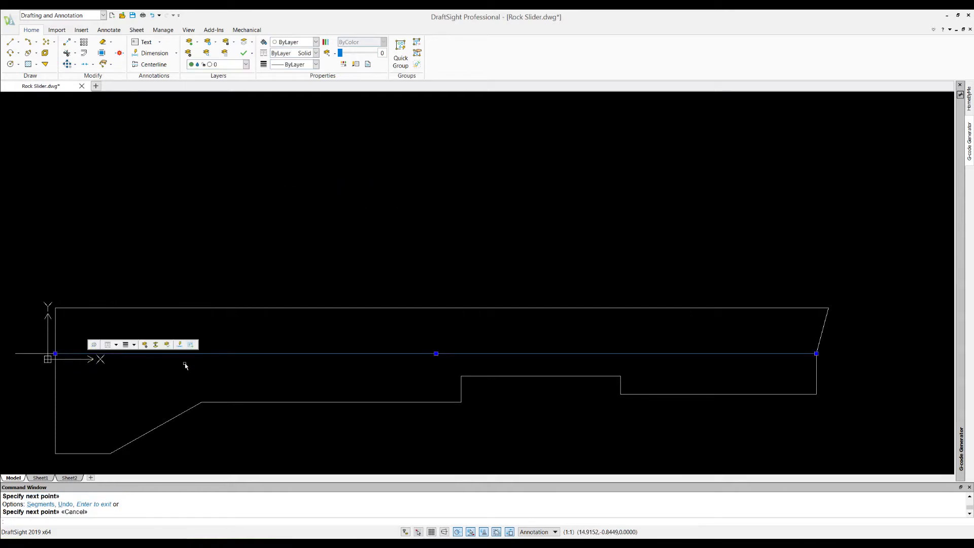
pyautogui.press('Delete')
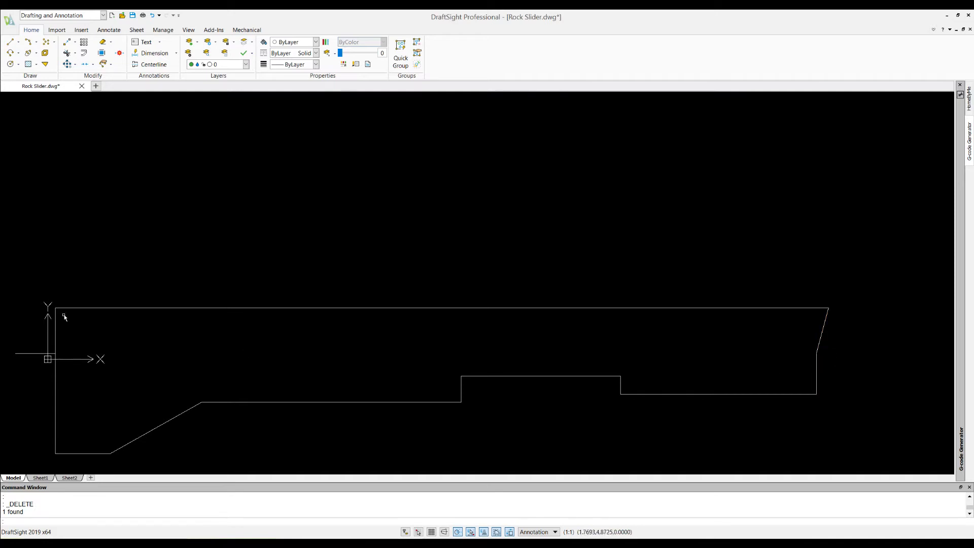
# Step: Draw guide lines from the marker line's end on the plate's left edge, 12.5 units right and 6.5 units down
pyautogui.click(10, 42)
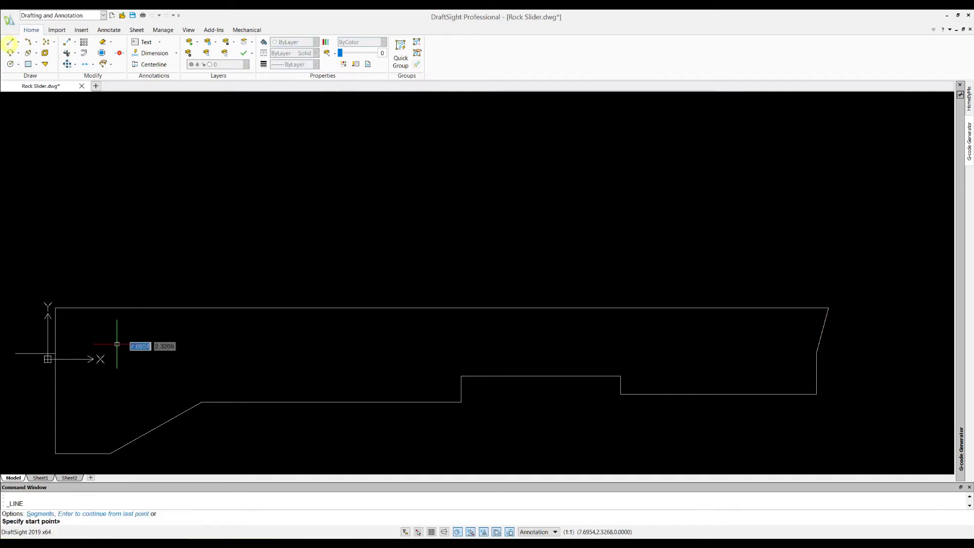
pyautogui.click(55, 353)
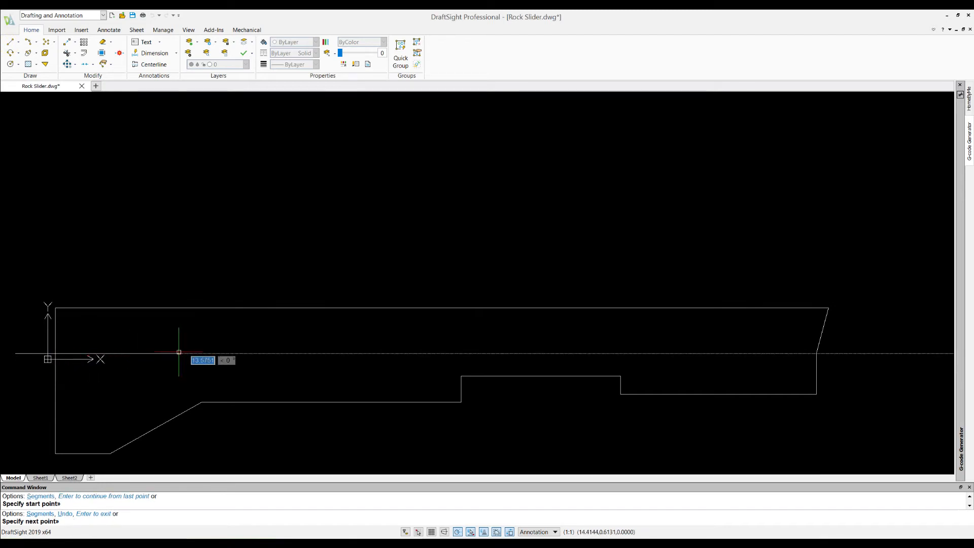
pyautogui.write('12.5')
pyautogui.press('Return')
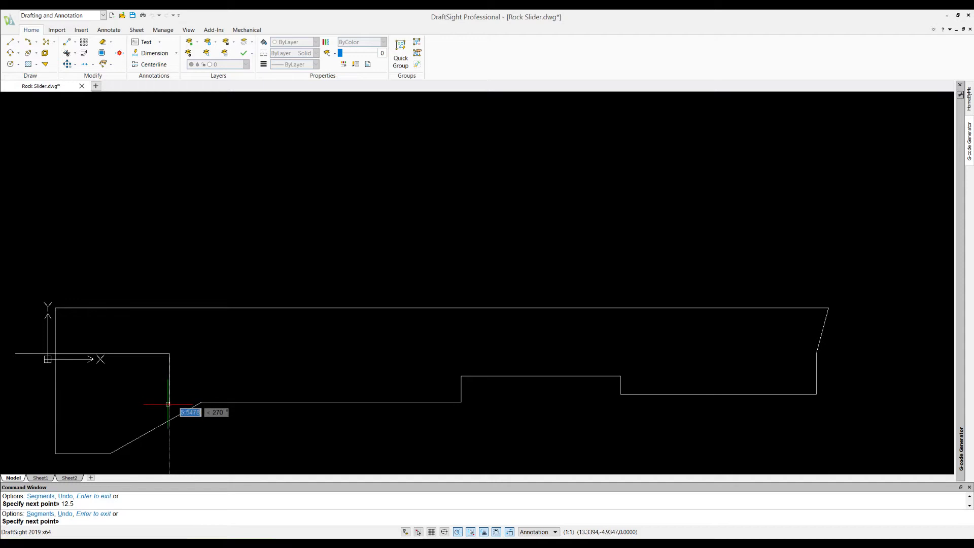
pyautogui.write('6.5')
pyautogui.press('Return')
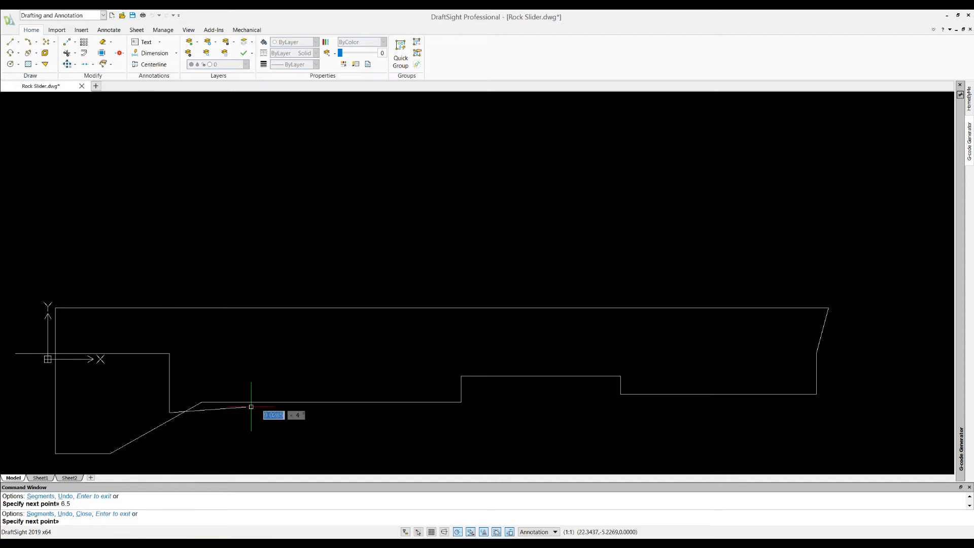
pyautogui.press('Escape')
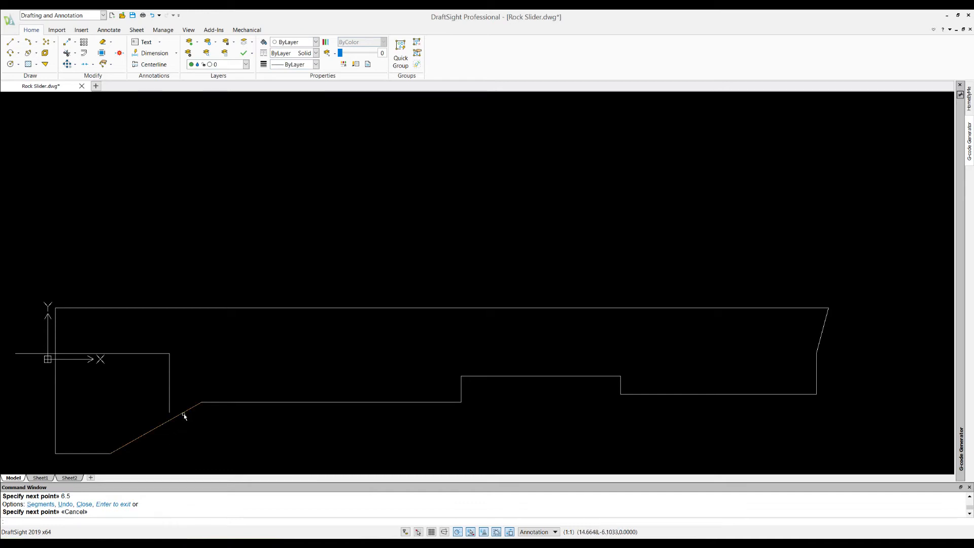
# Step: Draw a circle of diameter 2 centred on the lower end of the 6.5-unit guide line
pyautogui.click(10, 64)
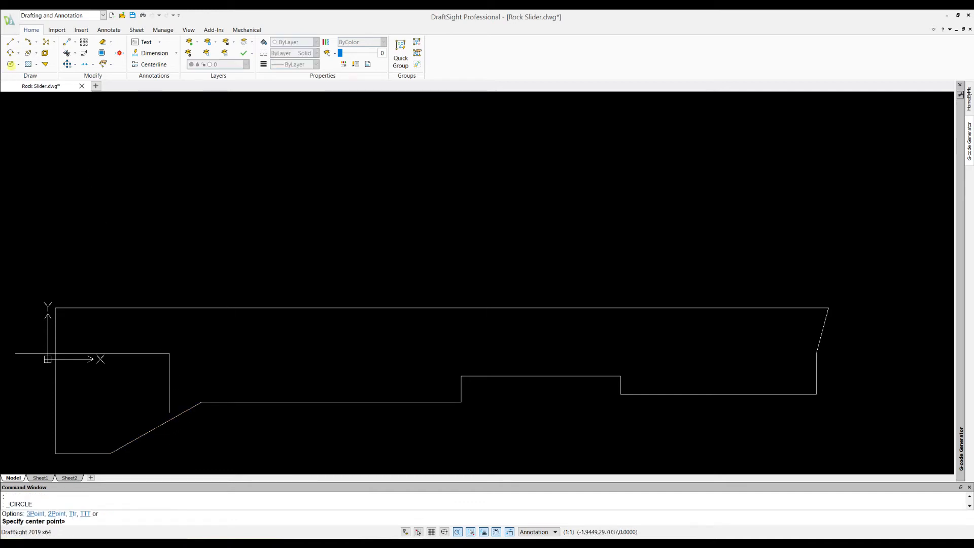
pyautogui.click(169, 412)
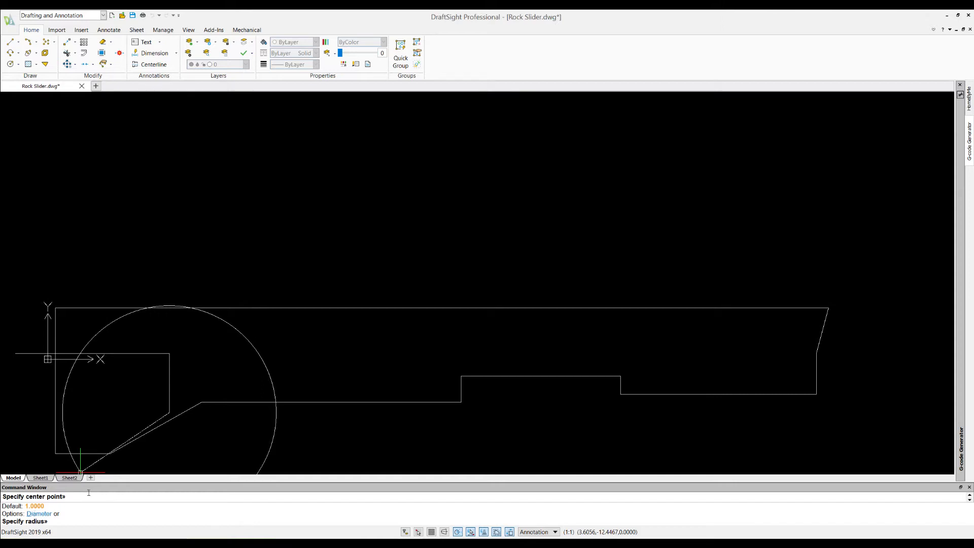
pyautogui.write('d')
pyautogui.press('Return')
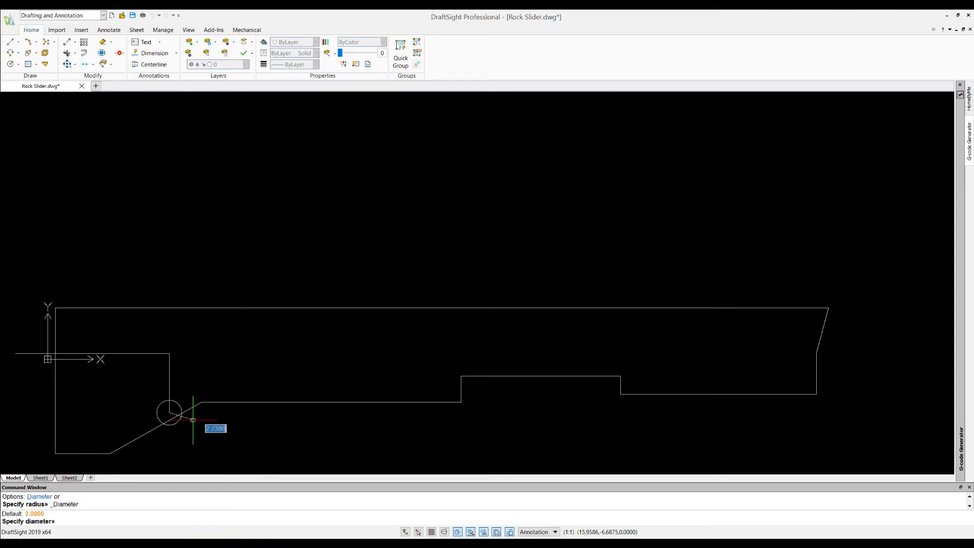
pyautogui.write('2')
pyautogui.press('Return')
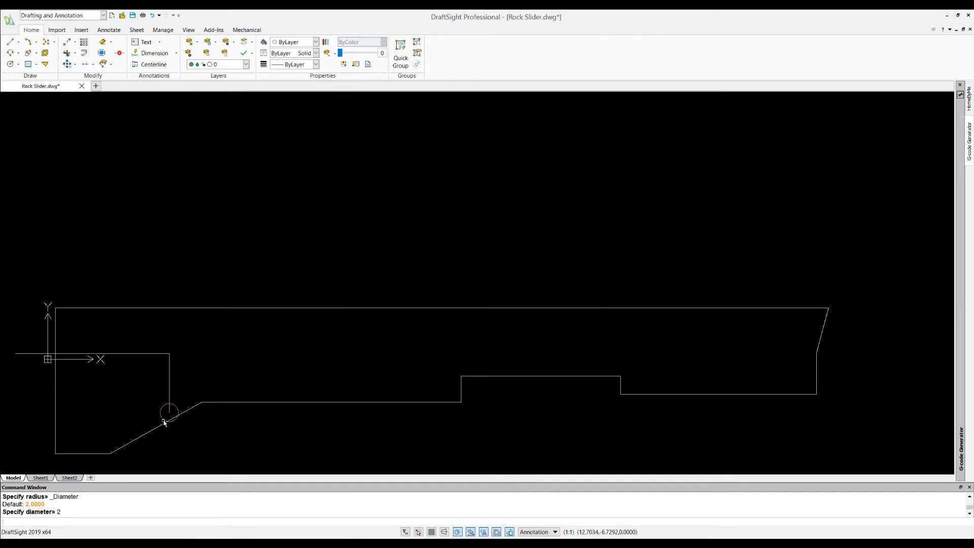
pyautogui.press('Escape')
pyautogui.press('Escape')
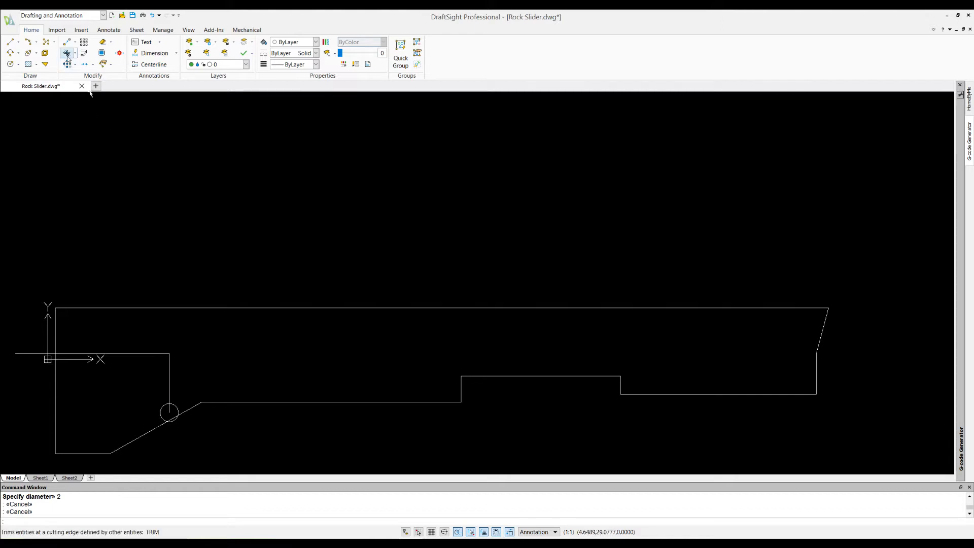
# Step: Trim away the sloped leg edge's segment inside the circle and the circle's arc below that slope
pyautogui.click(66, 53)
pyautogui.press('Return')
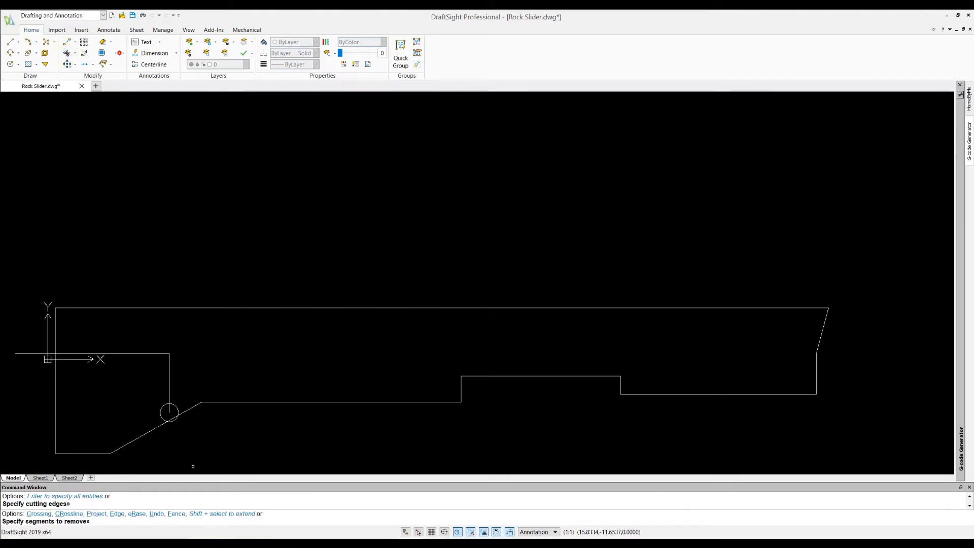
pyautogui.click(170, 418)
pyautogui.click(173, 420)
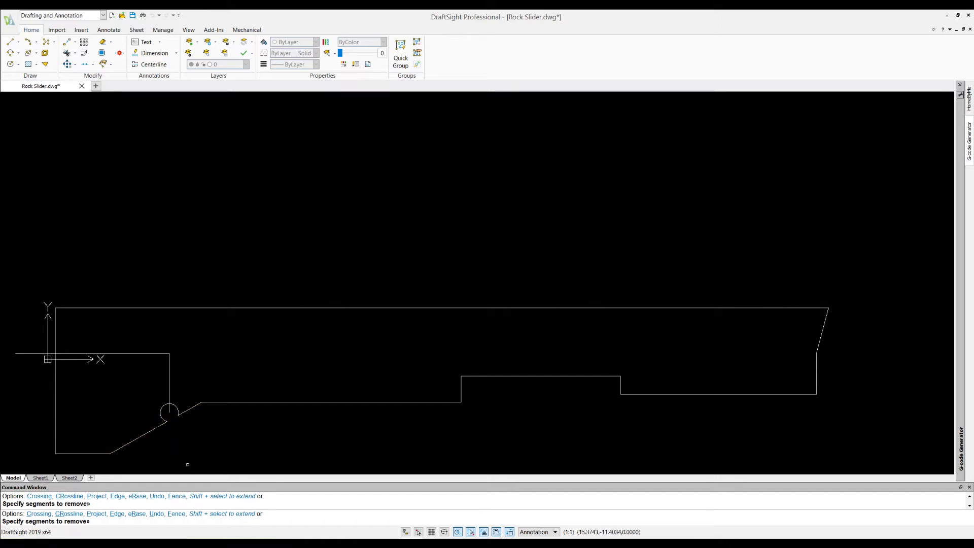
pyautogui.press('Escape')
# Step: Delete the horizontal and vertical guide lines that located the circle on the sloped edge
pyautogui.click(166, 353)
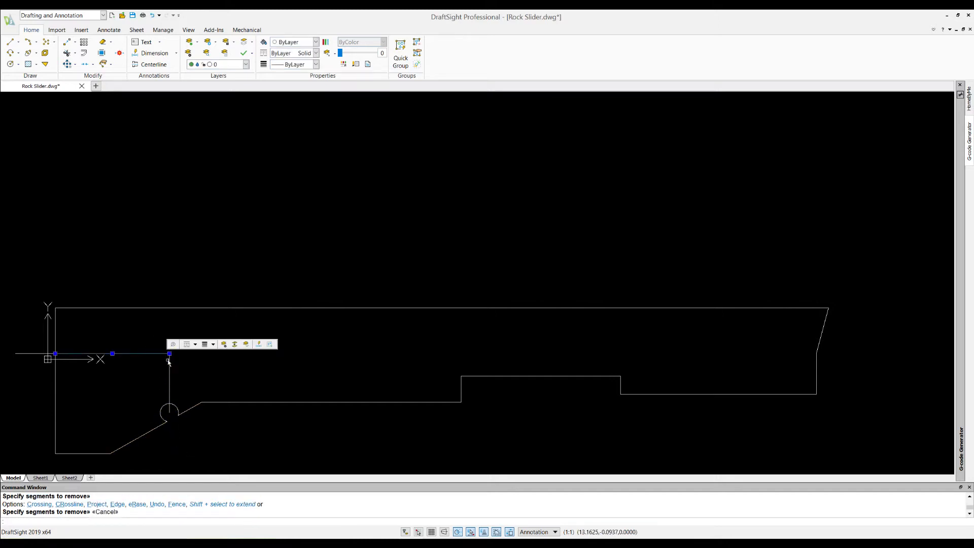
pyautogui.press('Delete')
pyautogui.click(169, 371)
pyautogui.press('Delete')
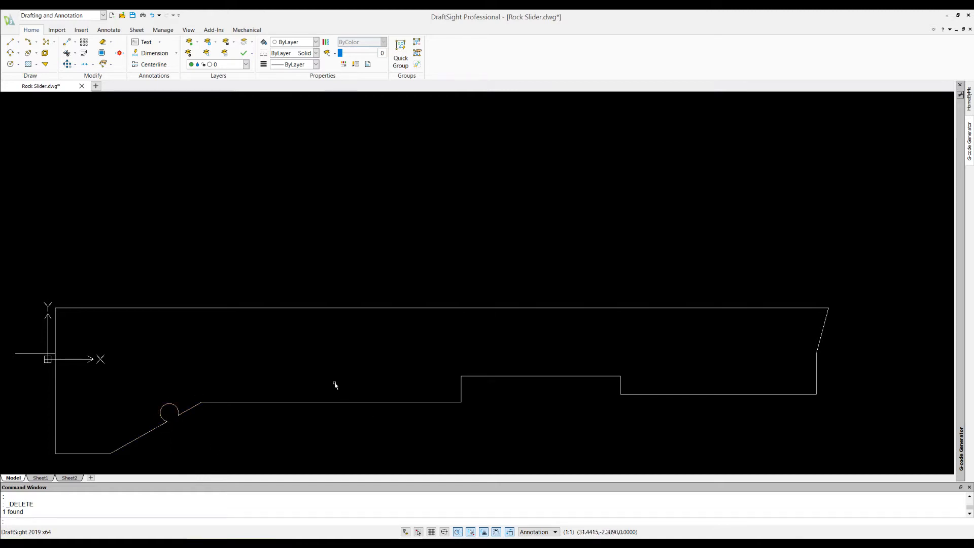
pyautogui.scroll(-1, 331, 378)
pyautogui.scroll(2, 528, 374)
pyautogui.scroll(-1, 318, 400)
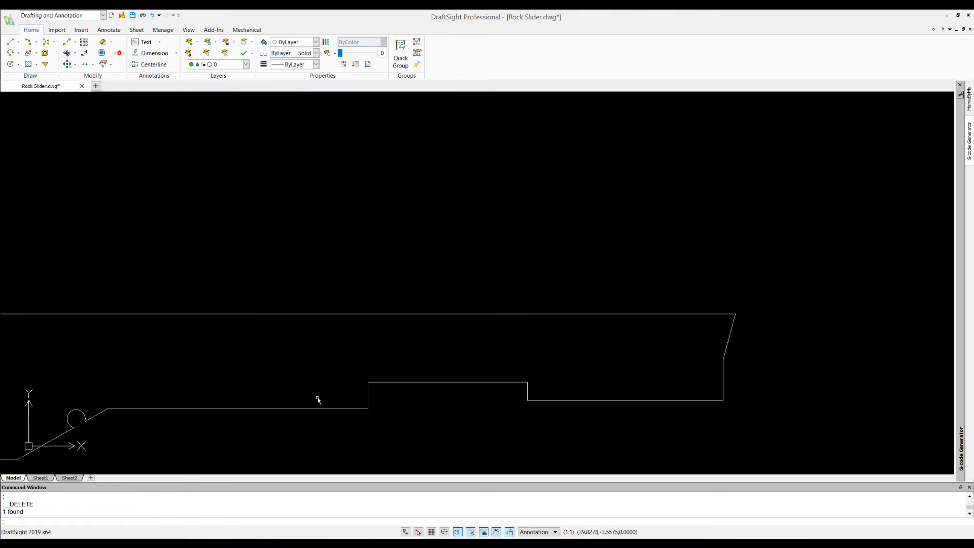
pyautogui.scroll(-1, 339, 364)
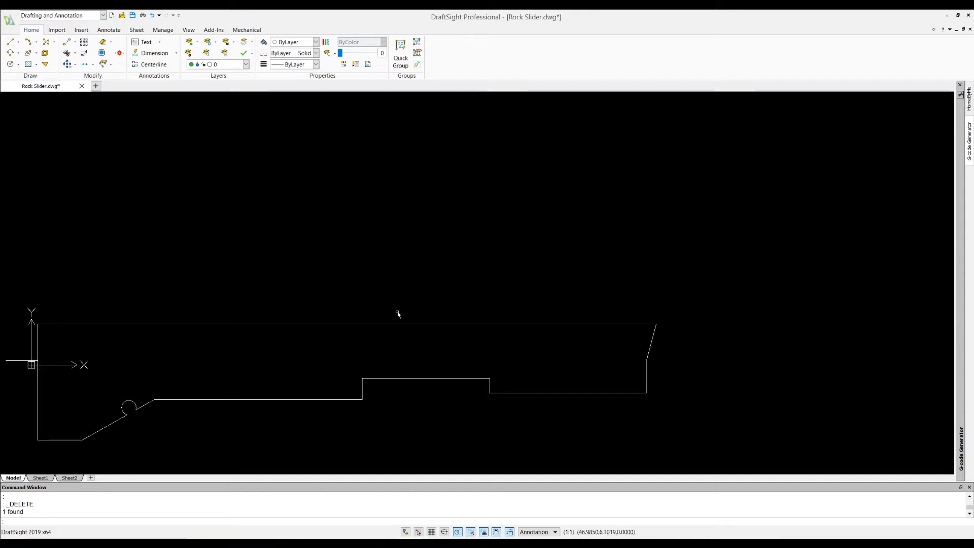
pyautogui.click(10, 64)
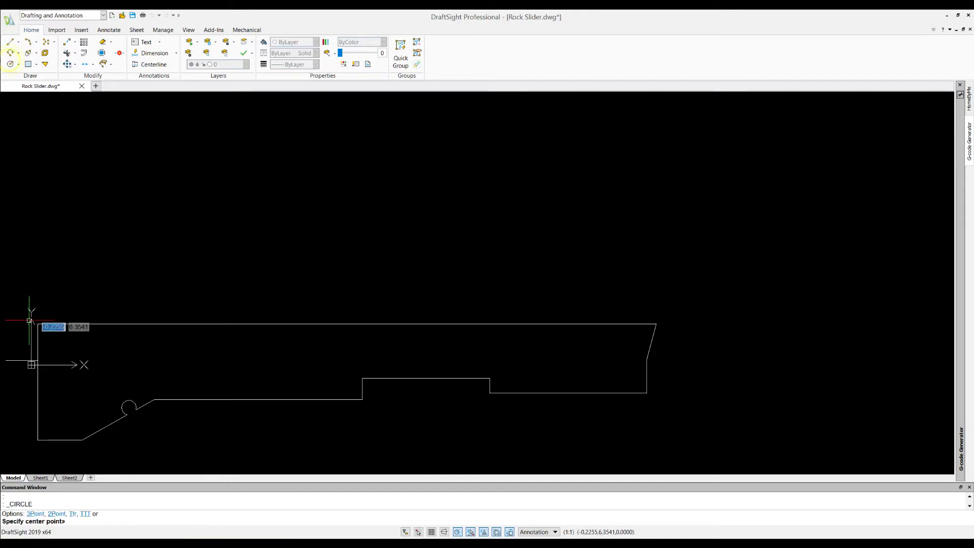
pyautogui.click(37, 360)
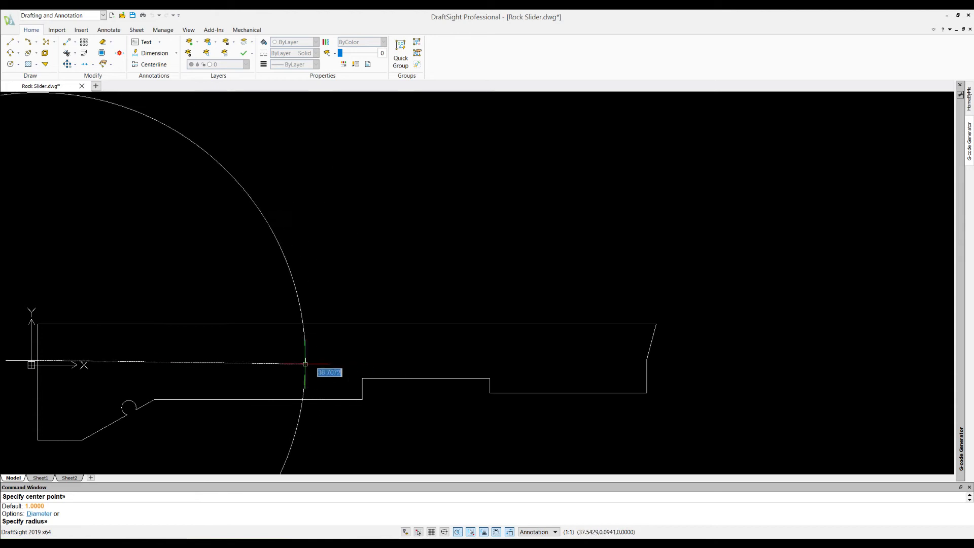
# Step: Draw guide lines from the marker line's end on the plate's left edge, 40.5 units right and 3.5 units down
pyautogui.click(10, 41)
pyautogui.click(32, 364)
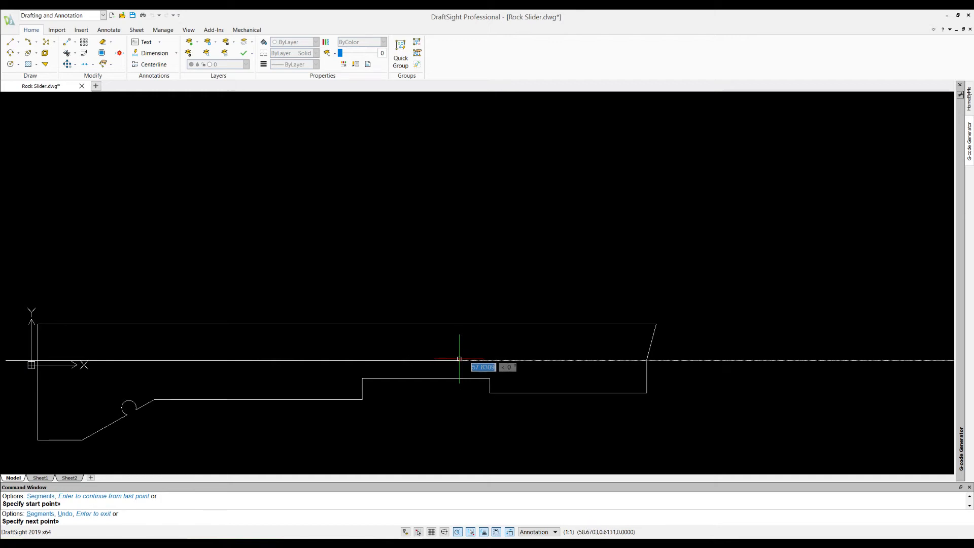
pyautogui.write('40.5')
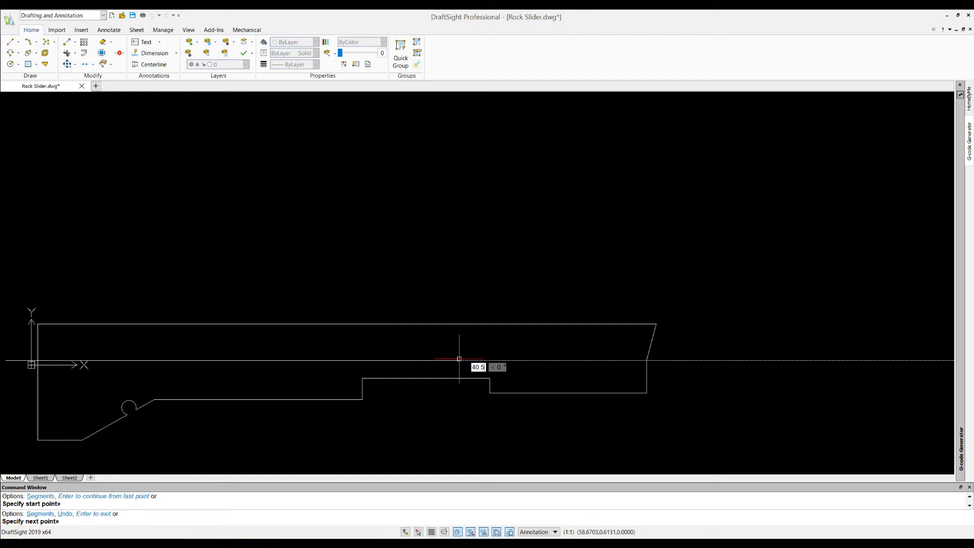
pyautogui.press('Return')
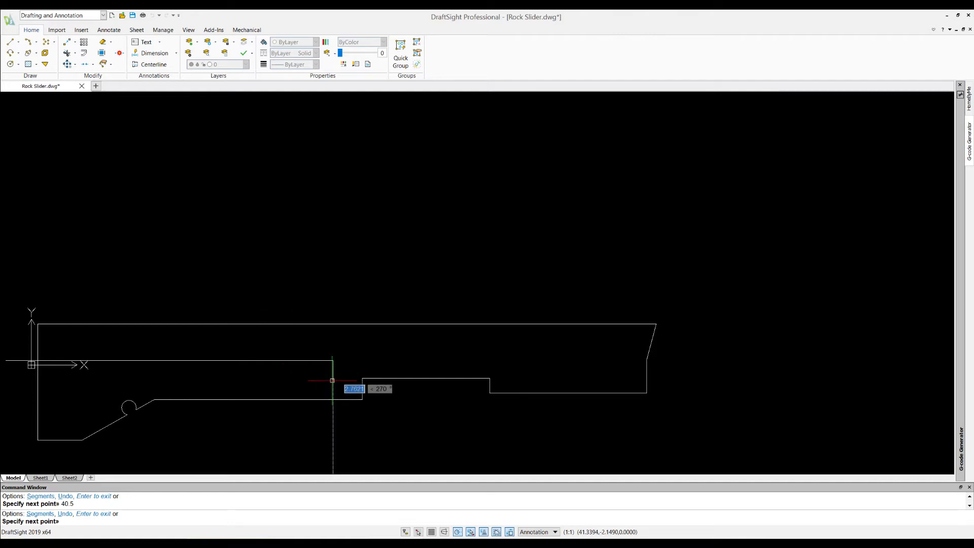
pyautogui.write('3.5')
pyautogui.press('Return')
pyautogui.press('Escape')
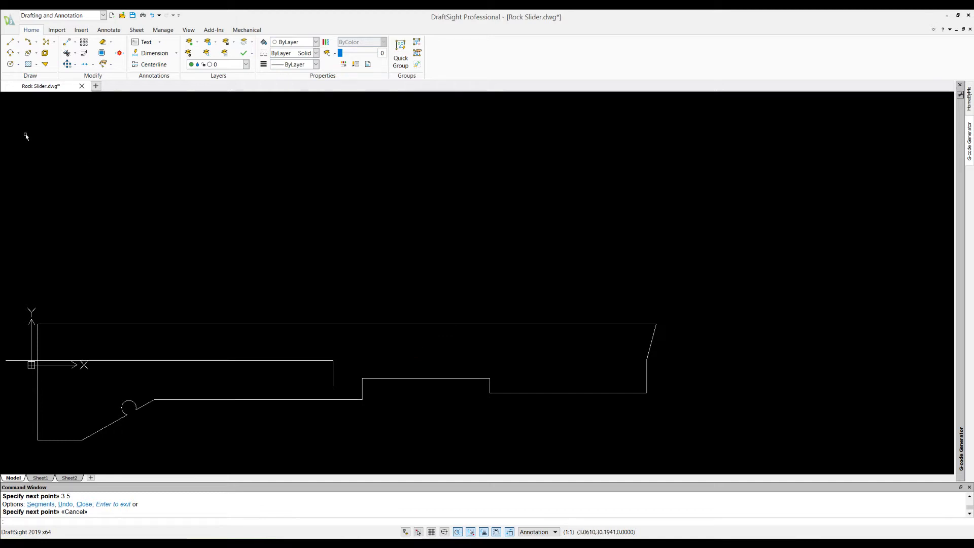
# Step: Draw a circle of radius 1 centred on the lower end of the guide line left of the raised step
pyautogui.click(10, 64)
pyautogui.click(332, 386)
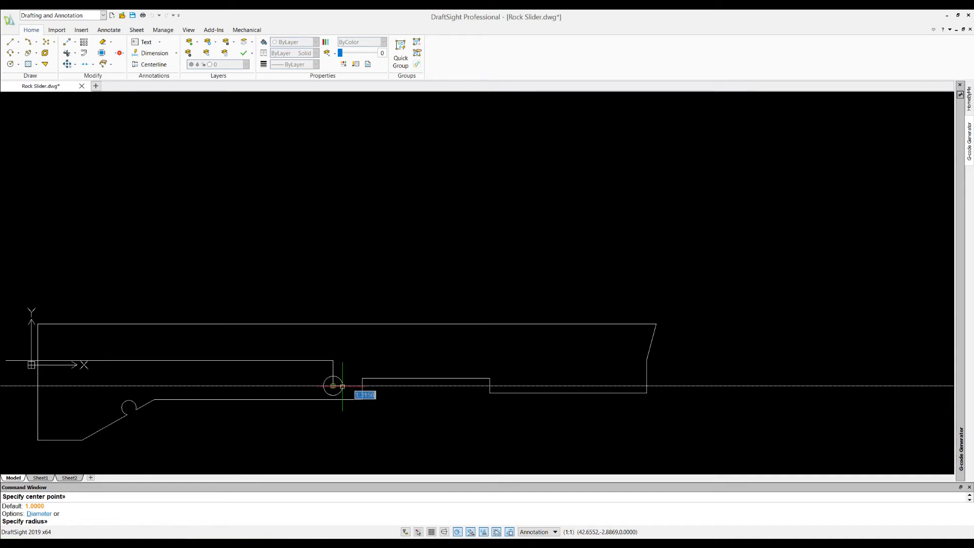
pyautogui.write('1')
pyautogui.press('Return')
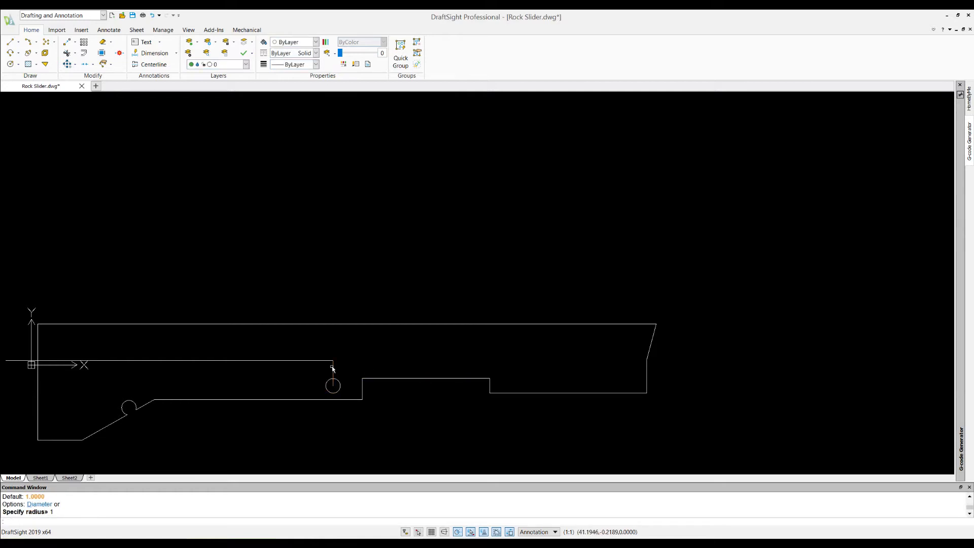
# Step: Delete the 3.5-unit vertical and 40.5-unit horizontal guide lines, keeping the short marker line at the left edge
pyautogui.click(333, 371)
pyautogui.press('Delete')
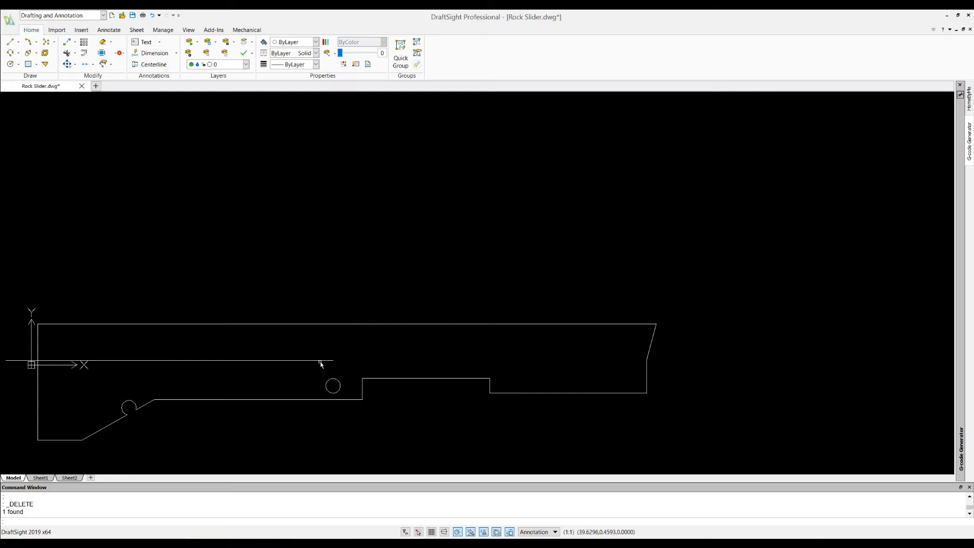
pyautogui.click(320, 361)
pyautogui.press('Delete')
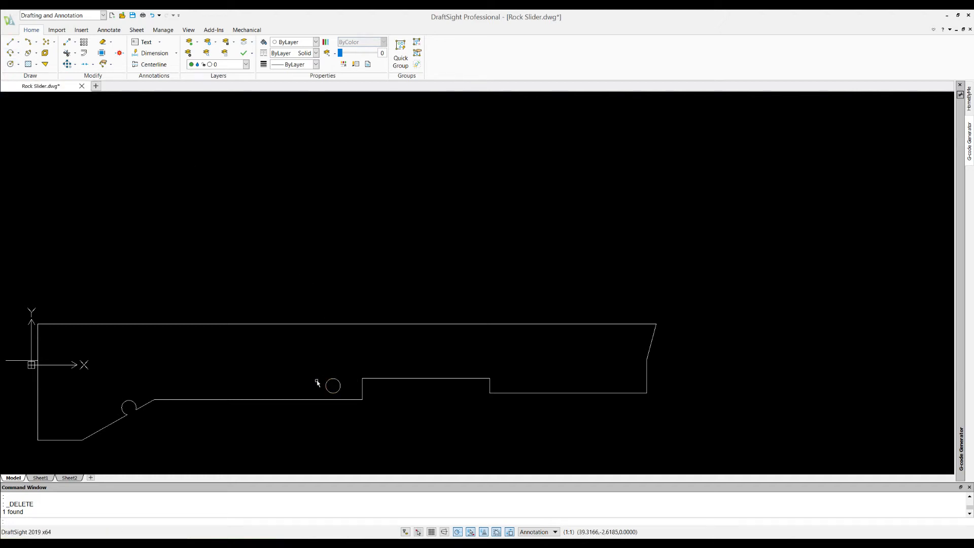
# Step: Draw guide lines from the marker line's end on the plate's left edge, 71.5 units right and 3.5 units down
pyautogui.click(10, 42)
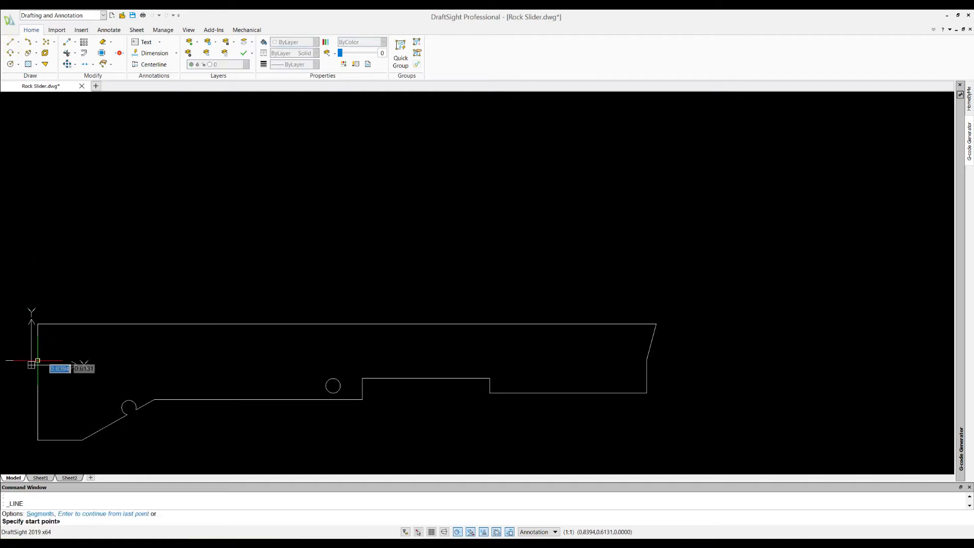
pyautogui.click(37, 361)
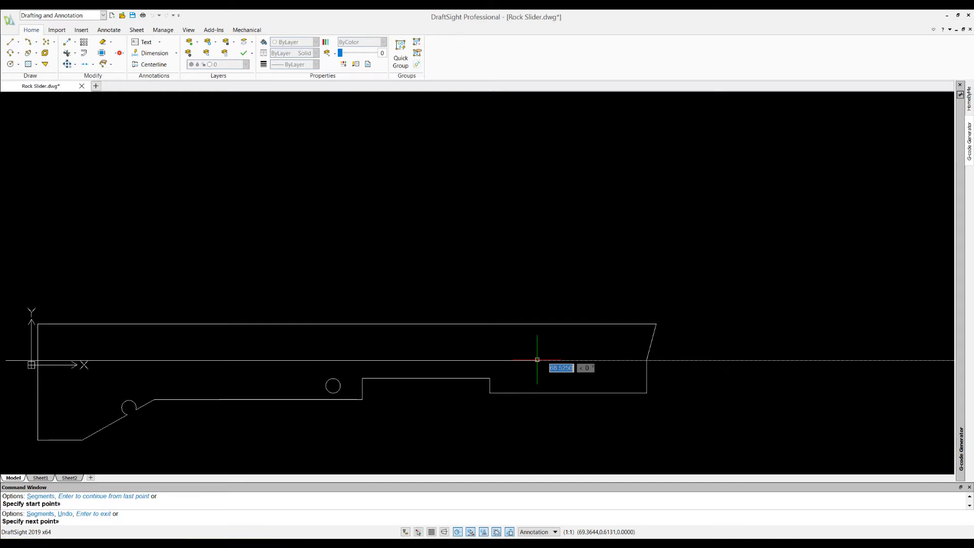
pyautogui.write('71.5')
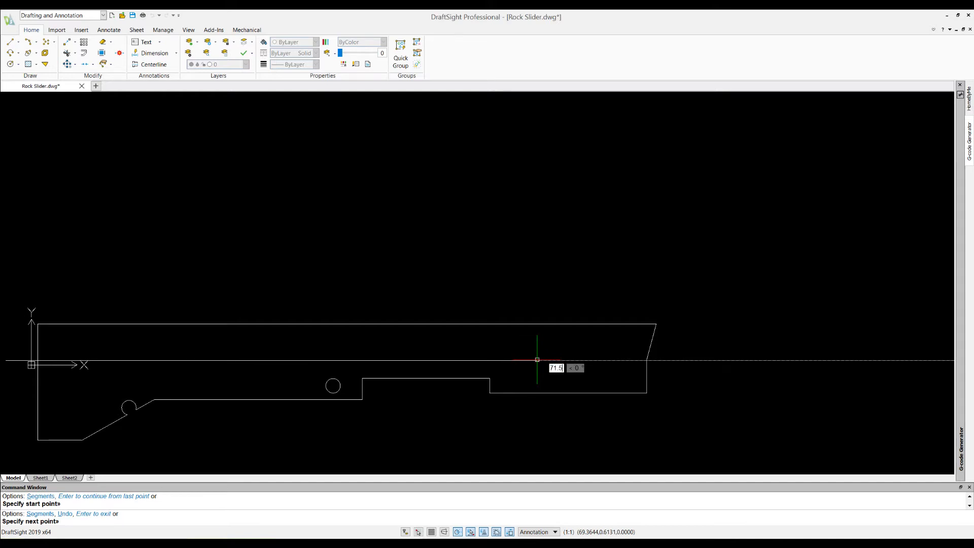
pyautogui.press('Return')
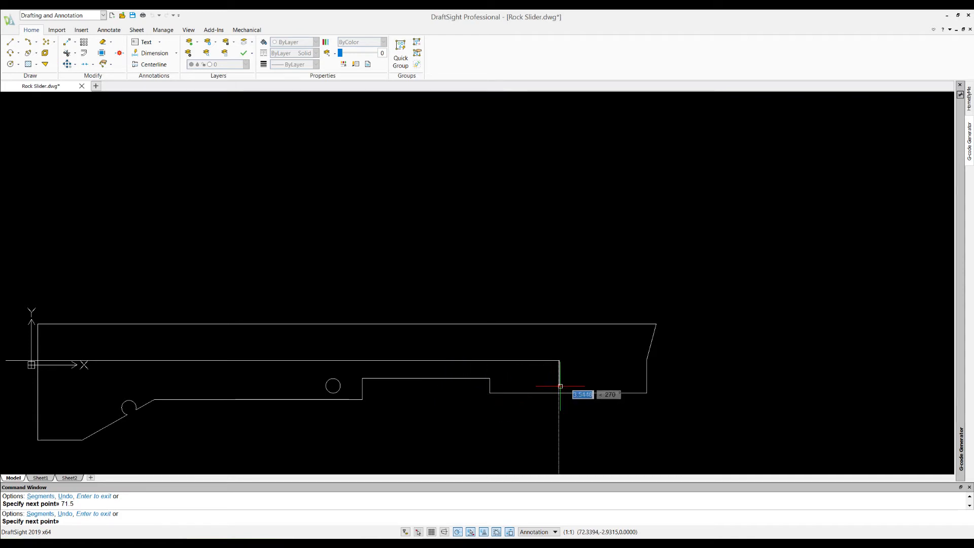
pyautogui.write('3.5')
pyautogui.press('Return')
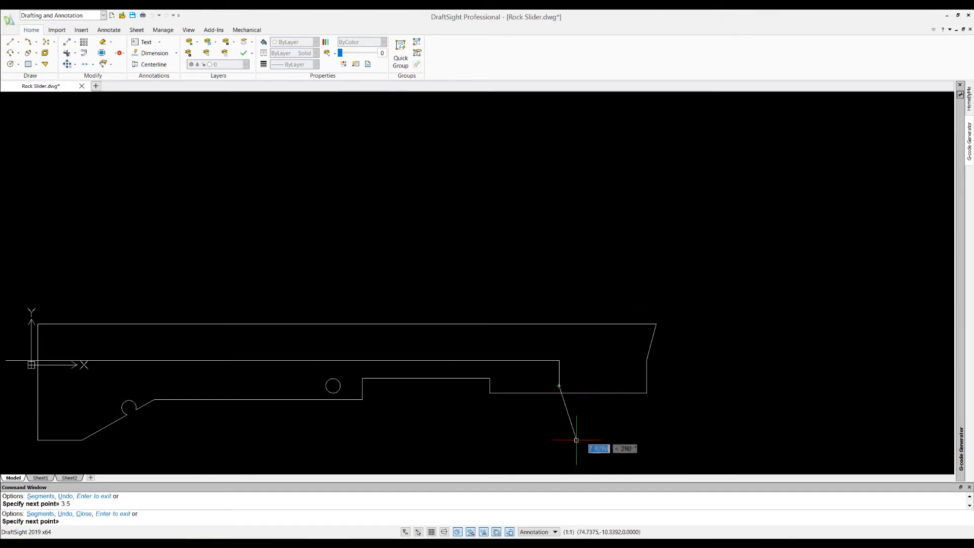
pyautogui.press('Escape')
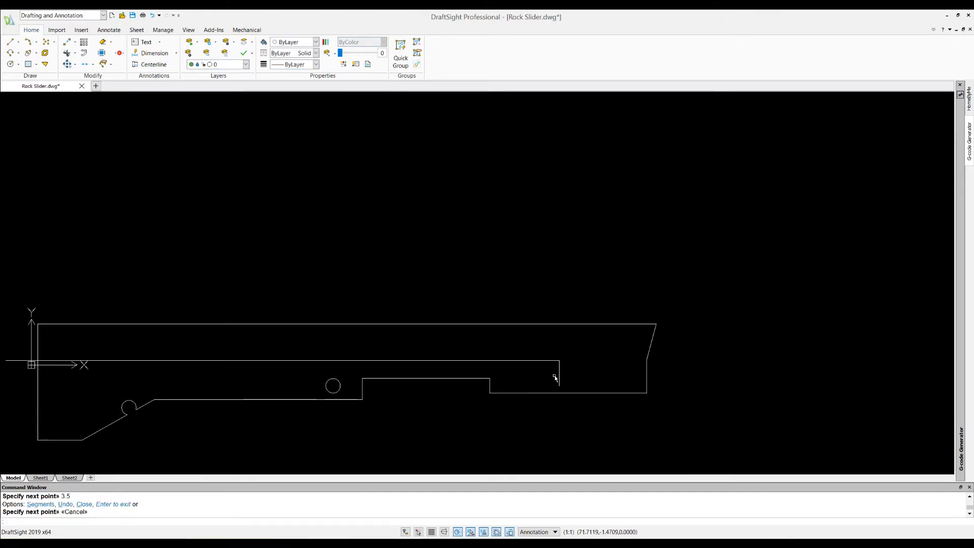
# Step: Draw a circle of radius 1 centred on the lower end of the vertical guide line near the plate's right end
pyautogui.click(10, 63)
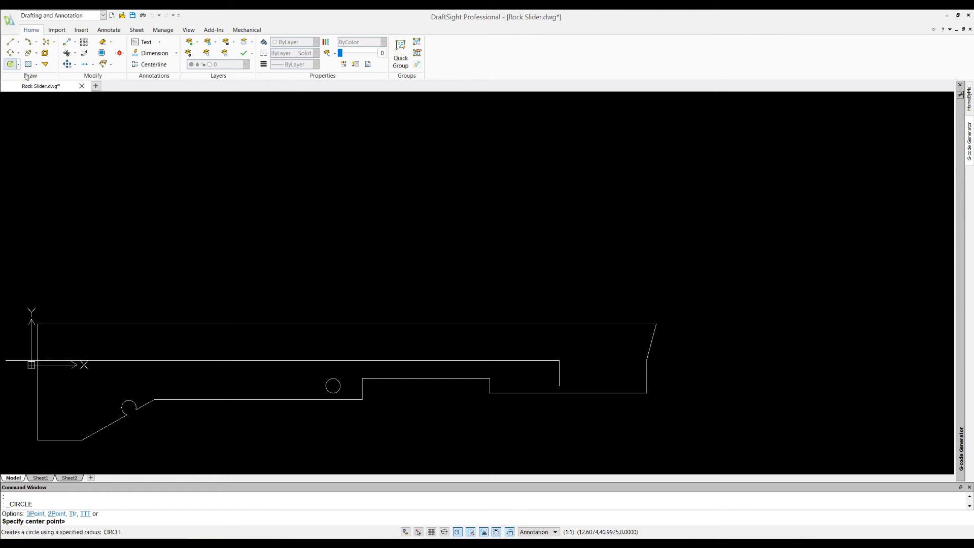
pyautogui.click(559, 386)
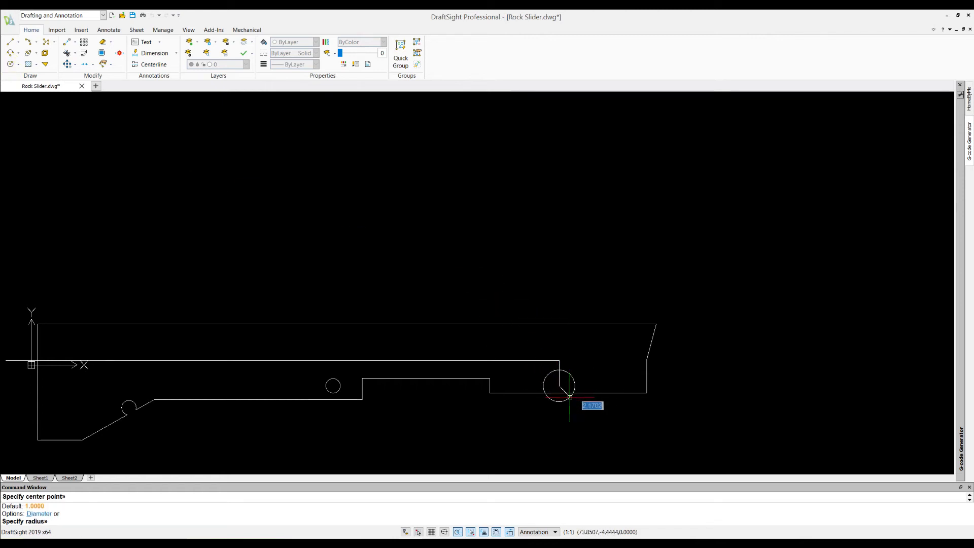
pyautogui.write('1')
pyautogui.press('Return')
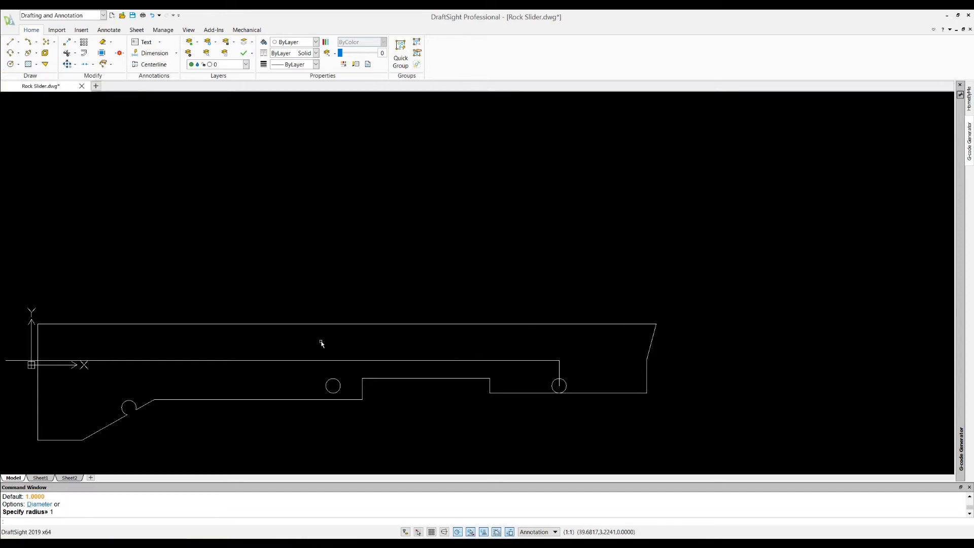
# Step: Delete the 71.5-unit horizontal and 3.5-unit vertical guide lines, keeping the short marker line at the left edge
pyautogui.click(343, 361)
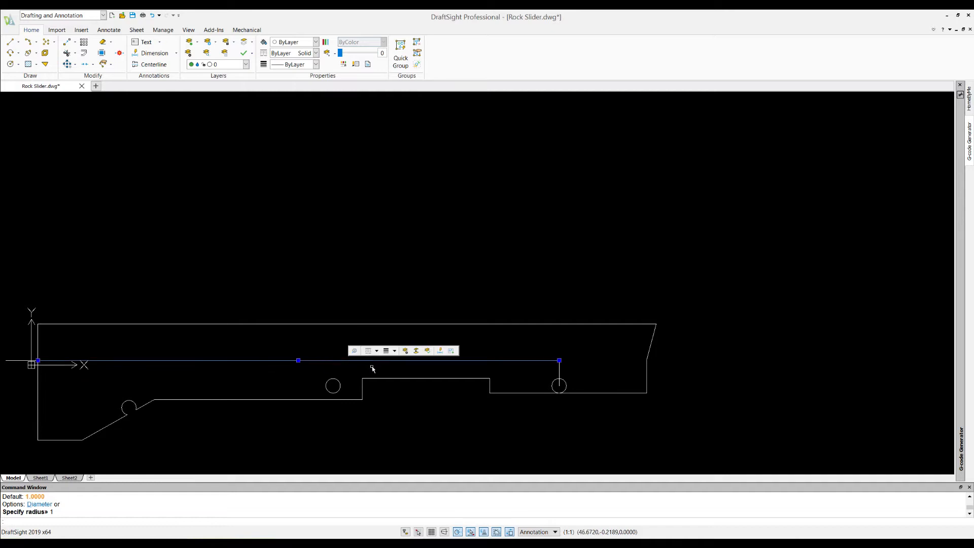
pyautogui.press('Delete')
pyautogui.click(559, 369)
pyautogui.press('Delete')
# Step: Draw guide lines from the marker line's end on the plate's left edge, 80.5 units right and 3.5 units down
pyautogui.click(9, 42)
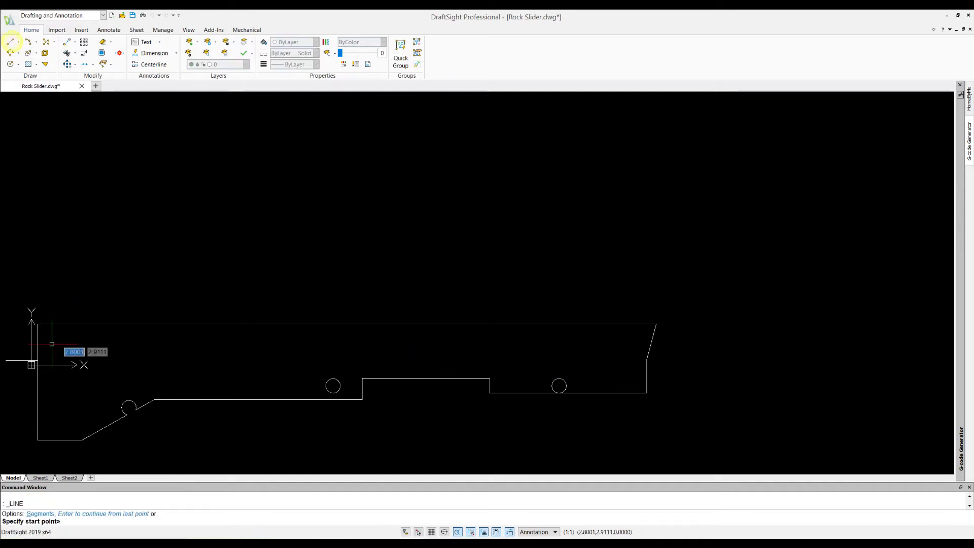
pyautogui.click(38, 360)
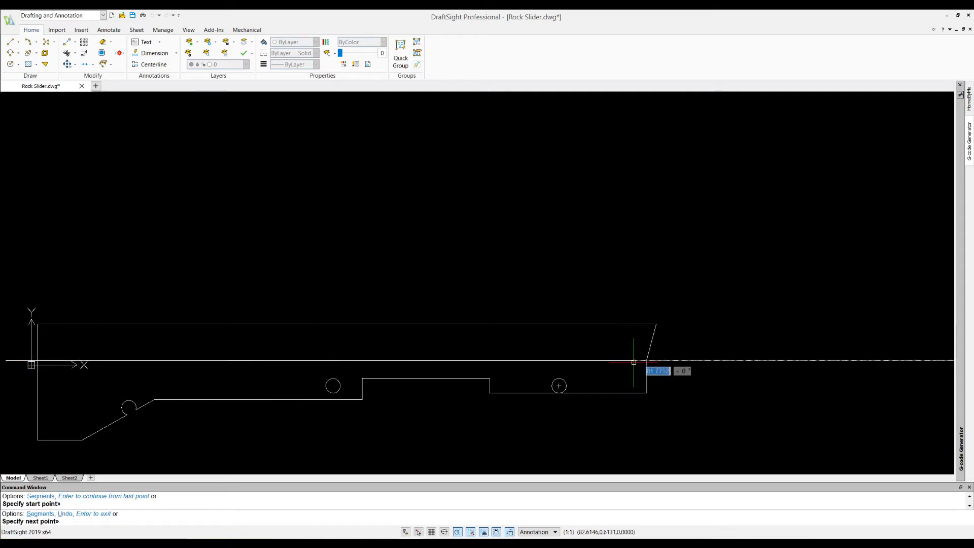
pyautogui.write('80.5')
pyautogui.press('Return')
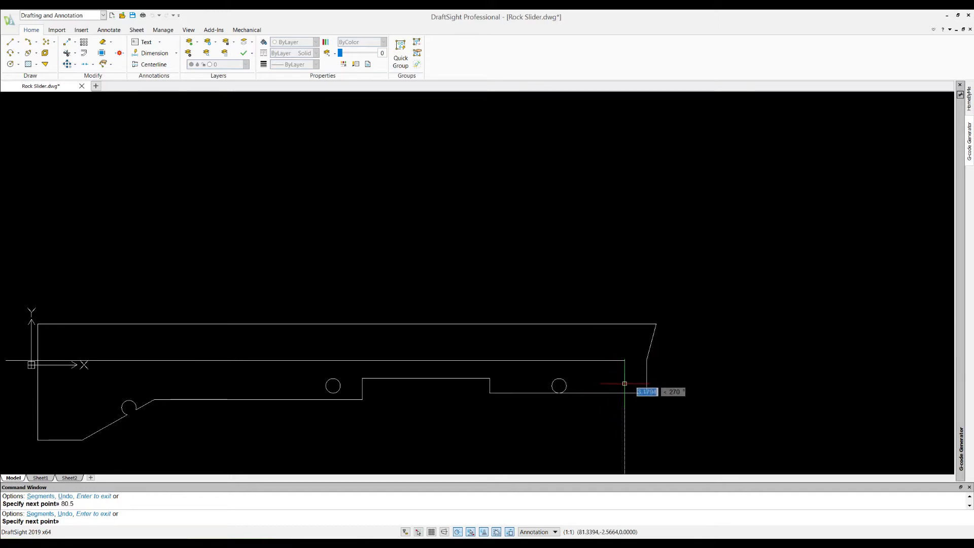
pyautogui.write('3.5')
pyautogui.press('Return')
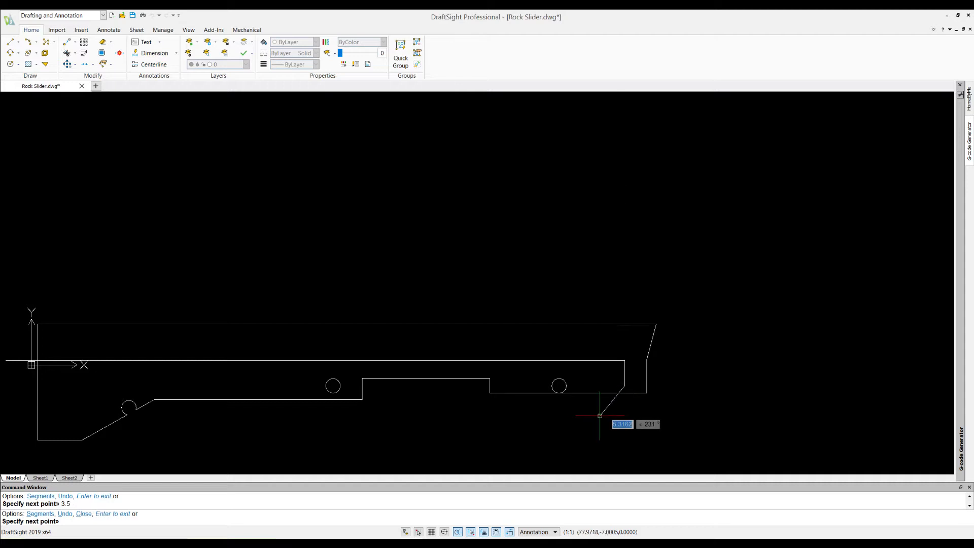
pyautogui.press('Return')
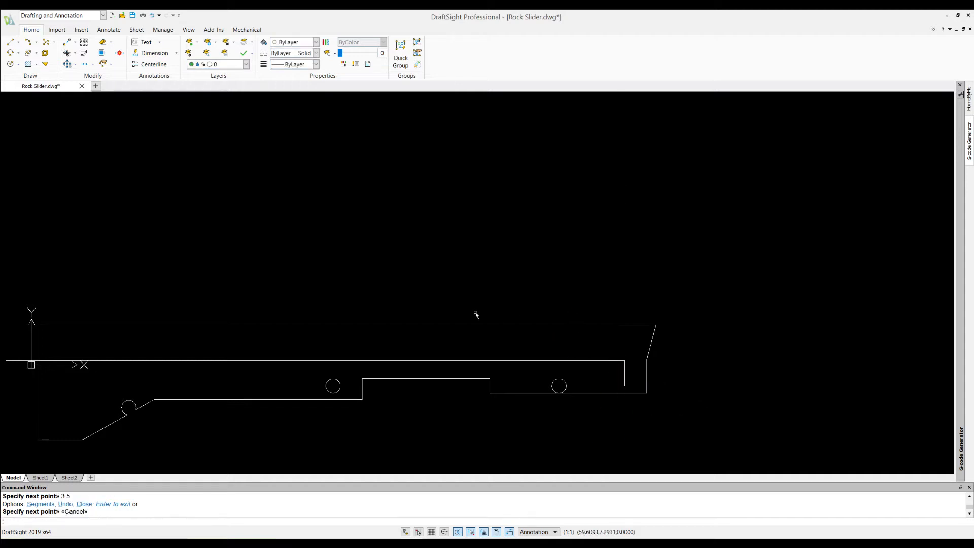
# Step: Draw a circle of radius 1 centred on the vertical guide line's lower end, and delete the guide lines
pyautogui.click(10, 64)
pyautogui.click(625, 386)
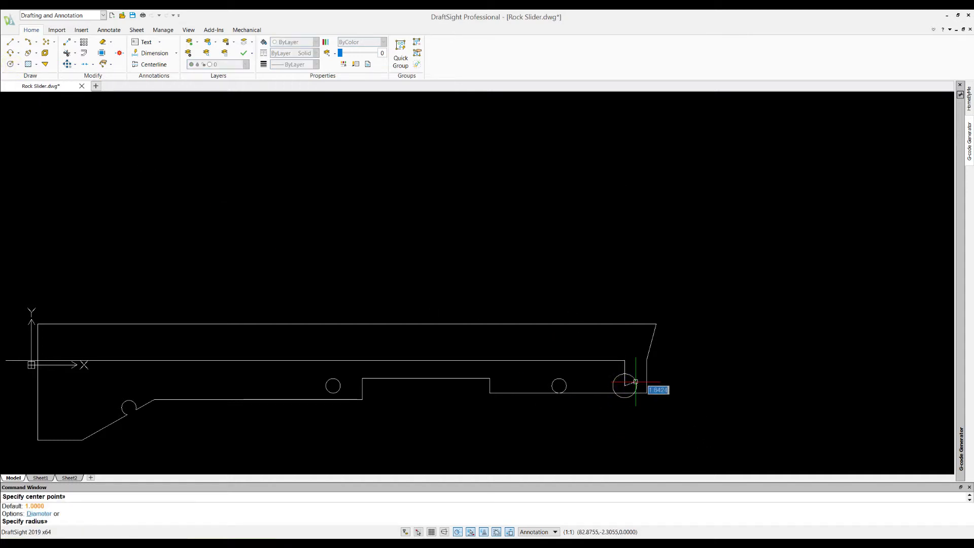
pyautogui.write('1')
pyautogui.press('Return')
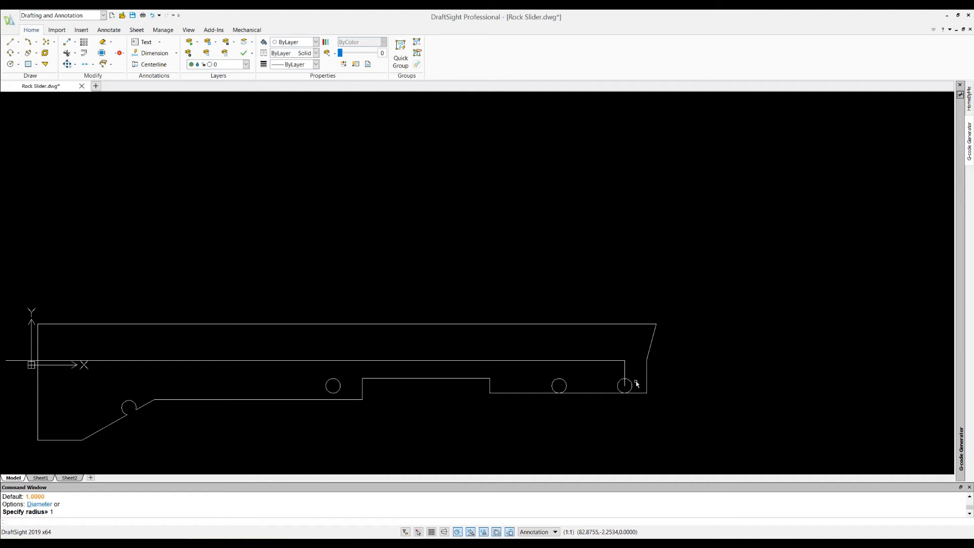
pyautogui.click(569, 361)
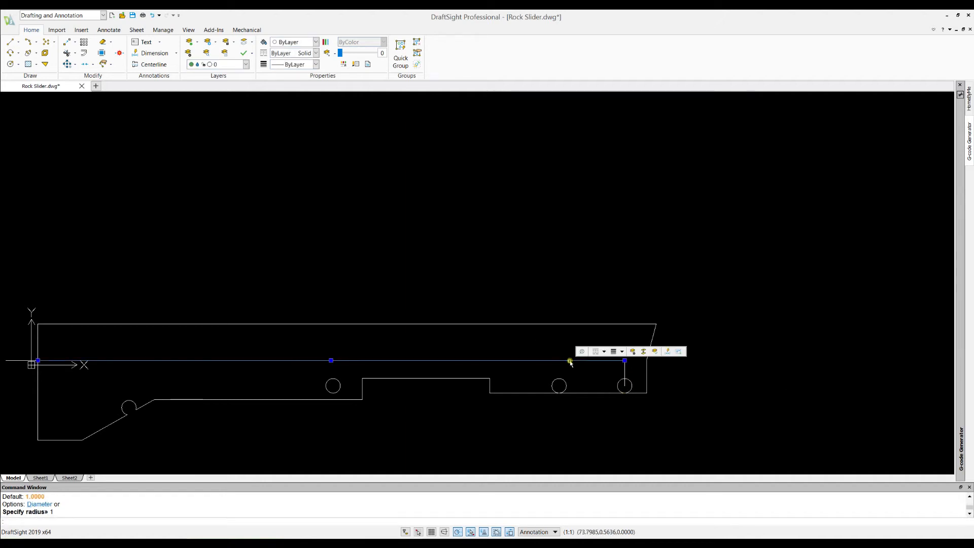
pyautogui.press('Delete')
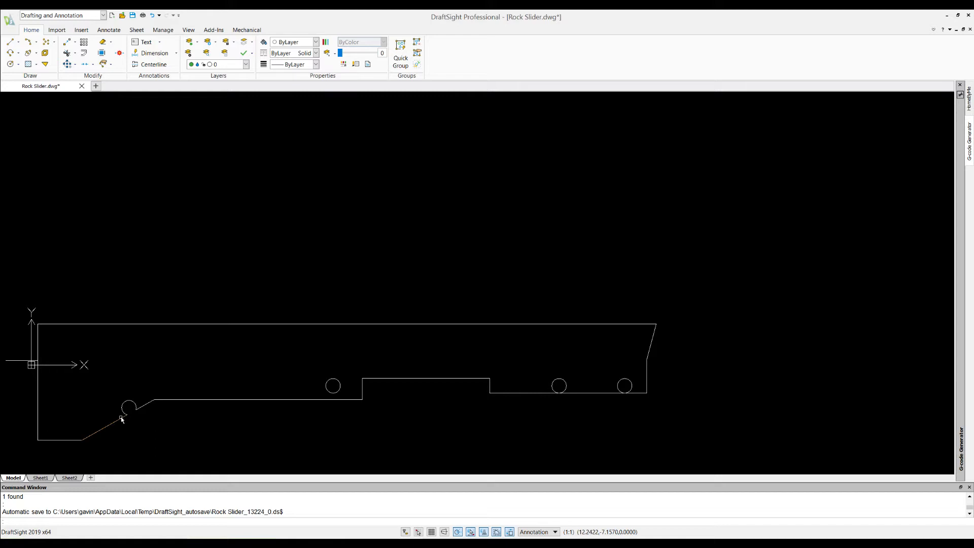
# Step: Draw a circle of radius 1.25 concentric with the notch on the sloped edge, and delete the original radius-1 arc
pyautogui.click(10, 65)
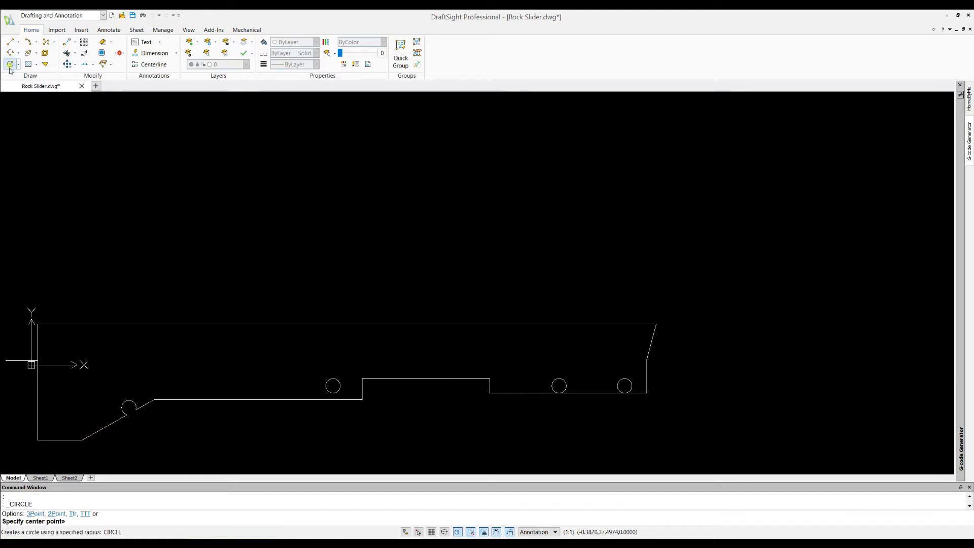
pyautogui.click(129, 408)
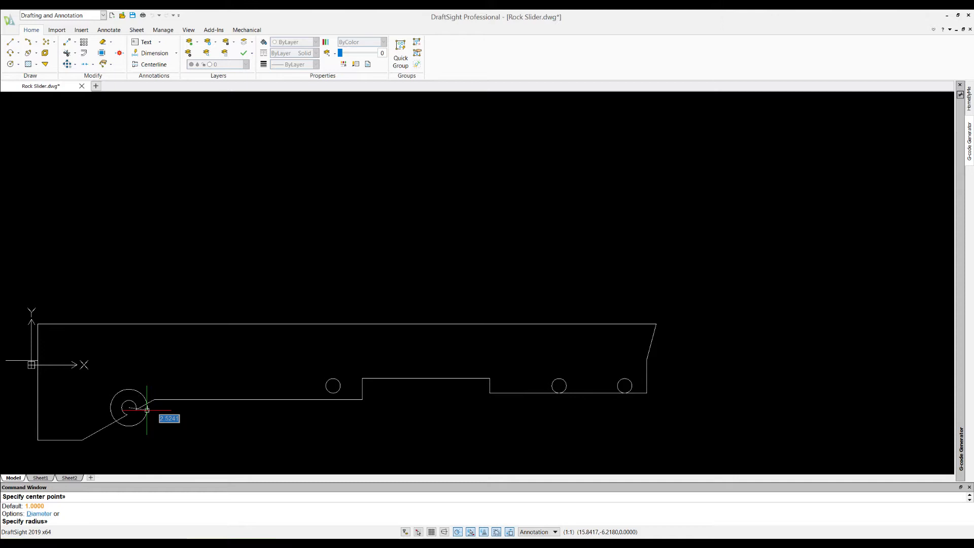
pyautogui.write('1.25')
pyautogui.press('Return')
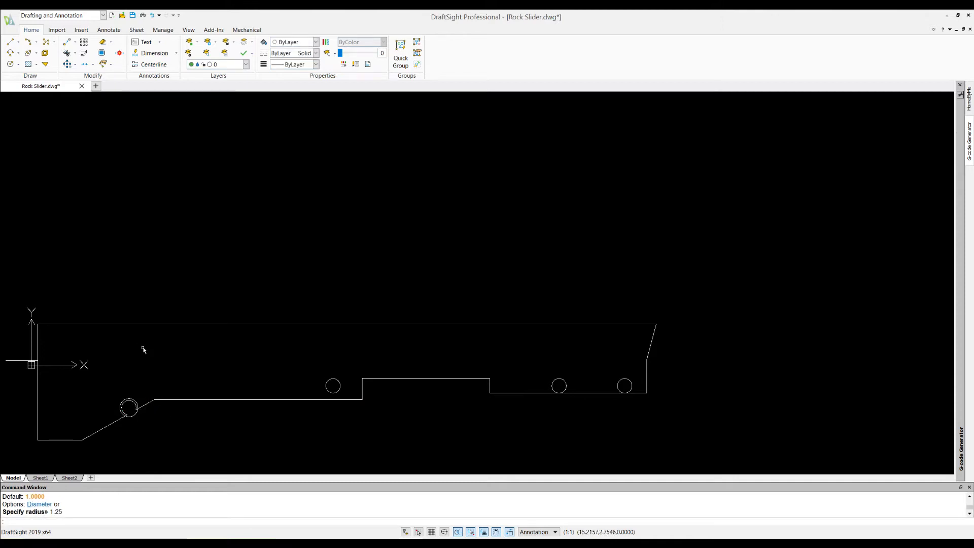
pyautogui.click(126, 404)
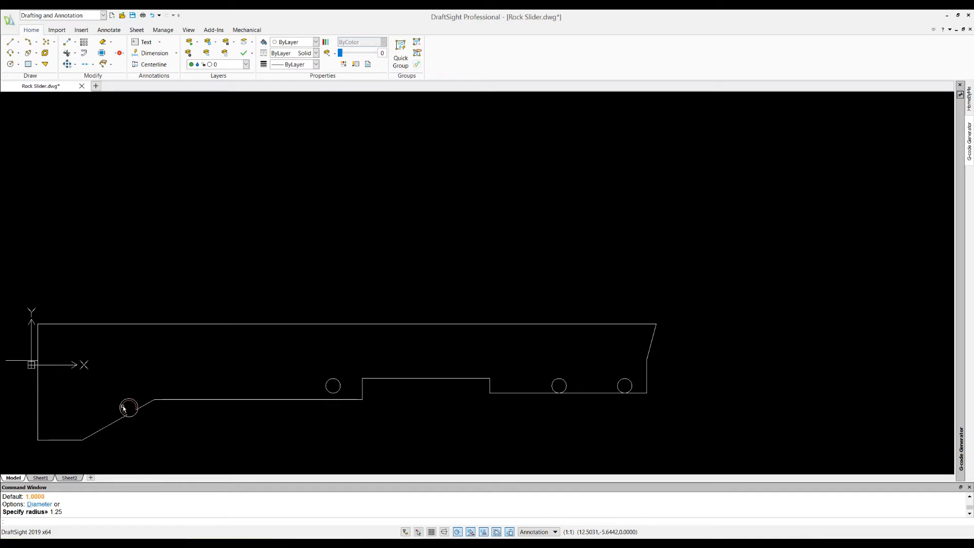
pyautogui.press('Delete')
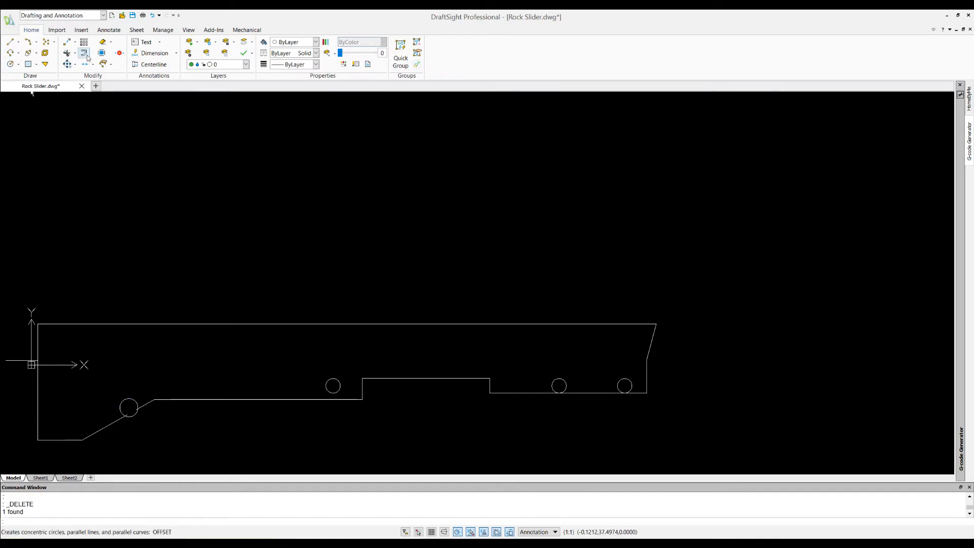
# Step: Trim the 1.25-radius circle below the sloped edge and the leftover edge stub inside it to form the open notch
pyautogui.click(67, 54)
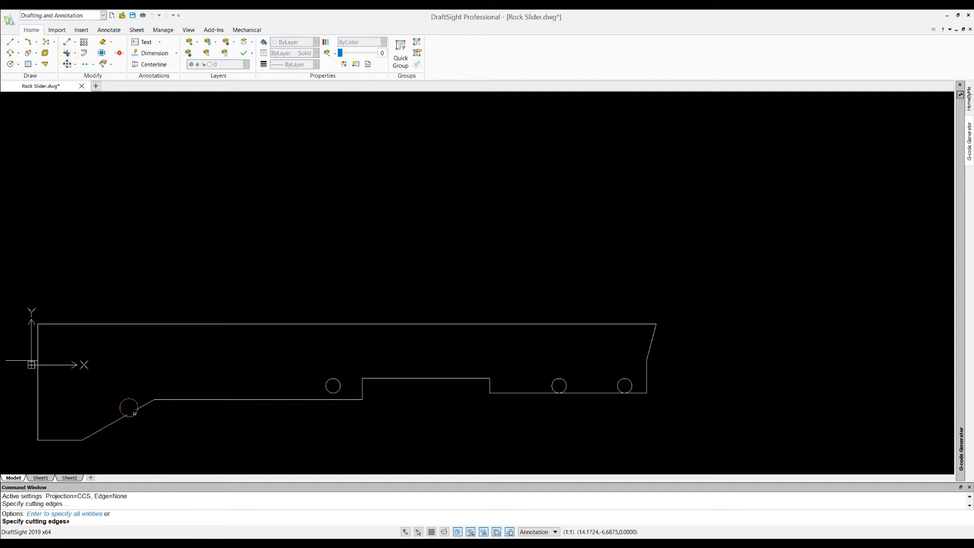
pyautogui.press('Return')
pyautogui.click(132, 415)
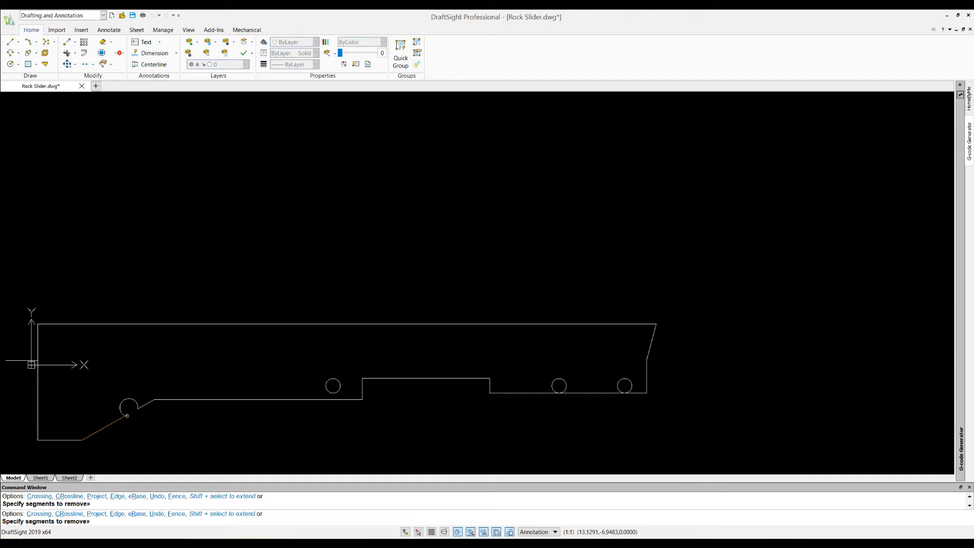
pyautogui.click(128, 415)
pyautogui.press('Escape')
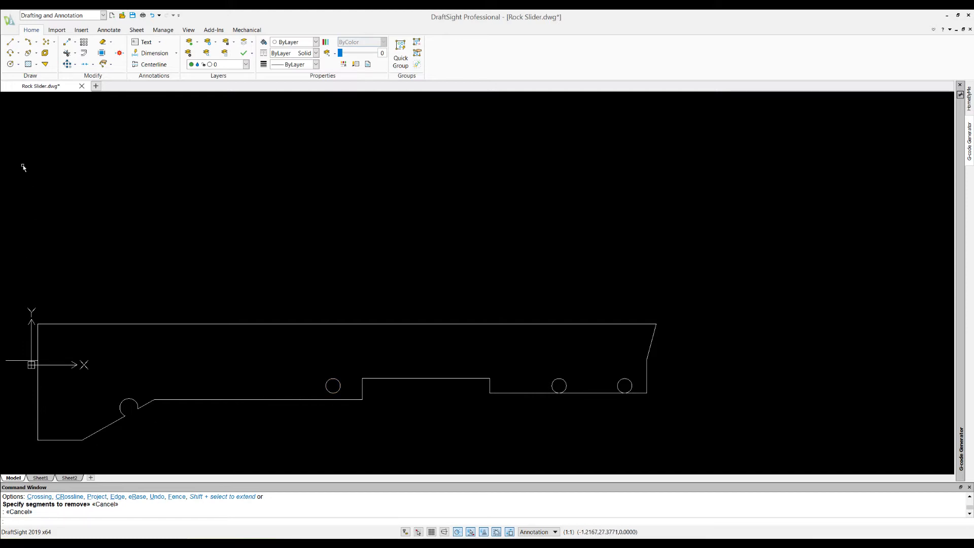
# Step: Draw a line from the plate's lower-left corner 1.5 units up, continuing horizontally right past the sloped edge
pyautogui.click(10, 44)
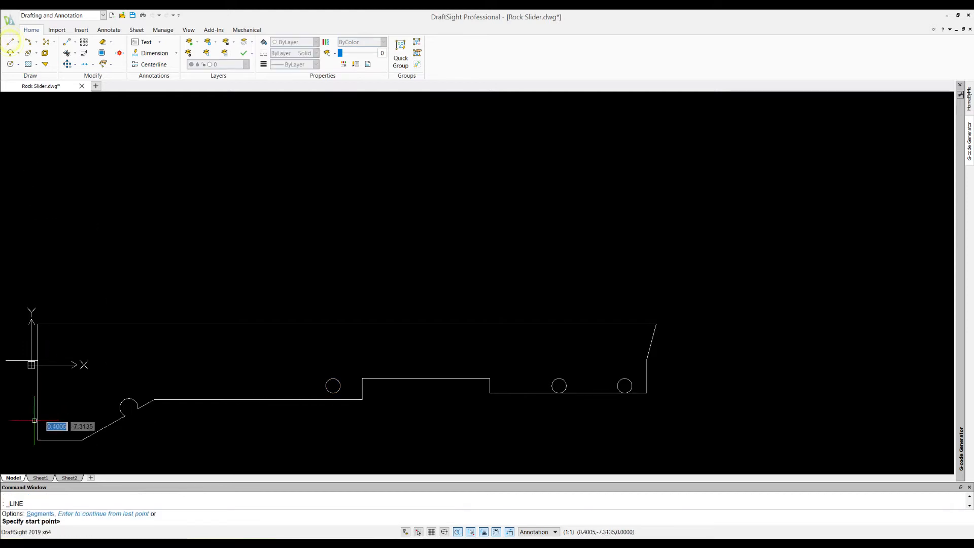
pyautogui.click(37, 440)
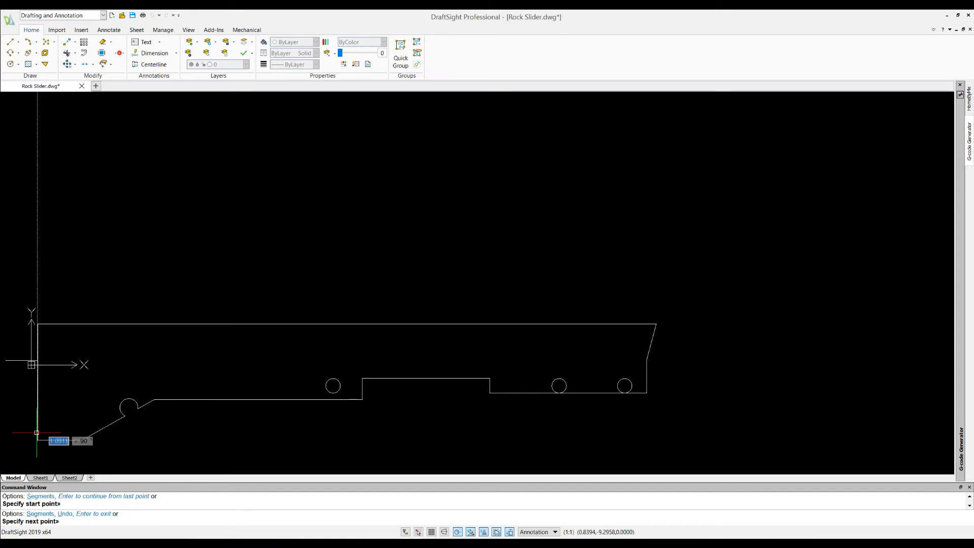
pyautogui.write('1.5')
pyautogui.press('Return')
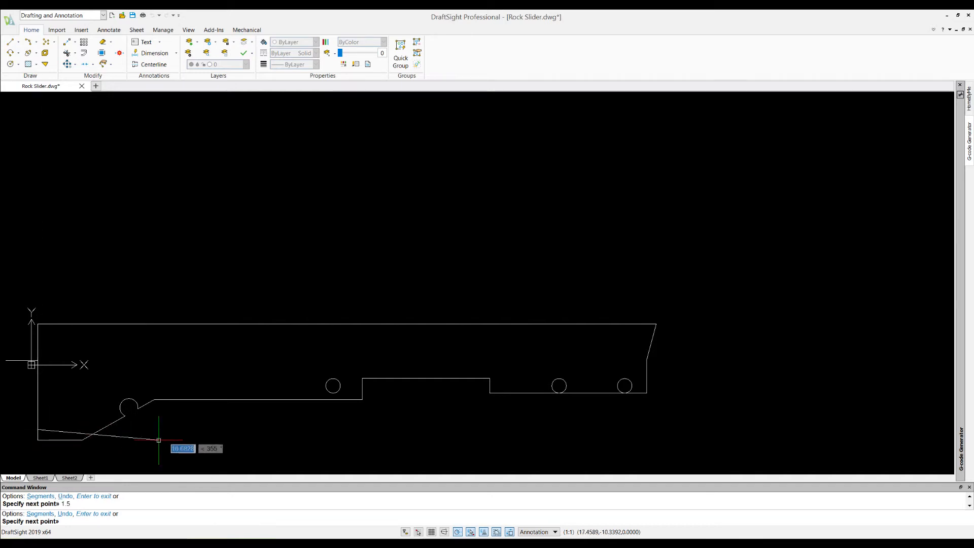
pyautogui.click(183, 430)
pyautogui.press('Escape')
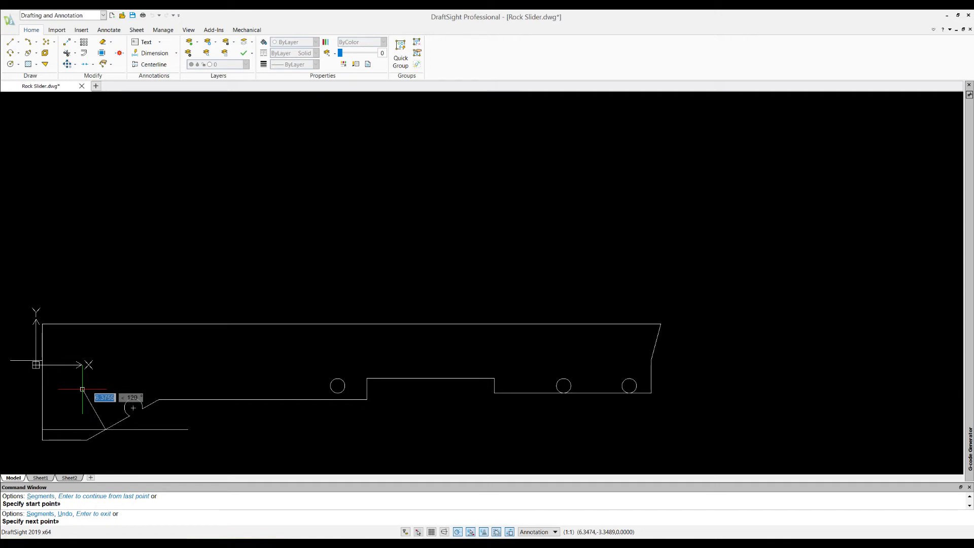
# Step: From where the horizontal line crosses the sloped edge, draw a 1.5-unit segment at 119° and about 14 units at 29°
pyautogui.write('1.5')
pyautogui.press('Tab')
pyautogui.write('1')
pyautogui.press('Return')
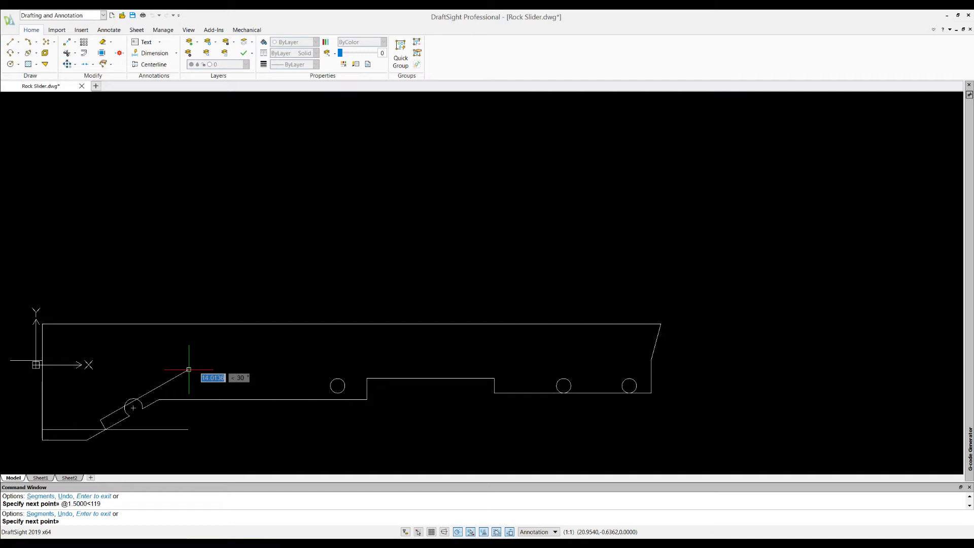
pyautogui.press('Tab')
pyautogui.write('29')
pyautogui.press('Return')
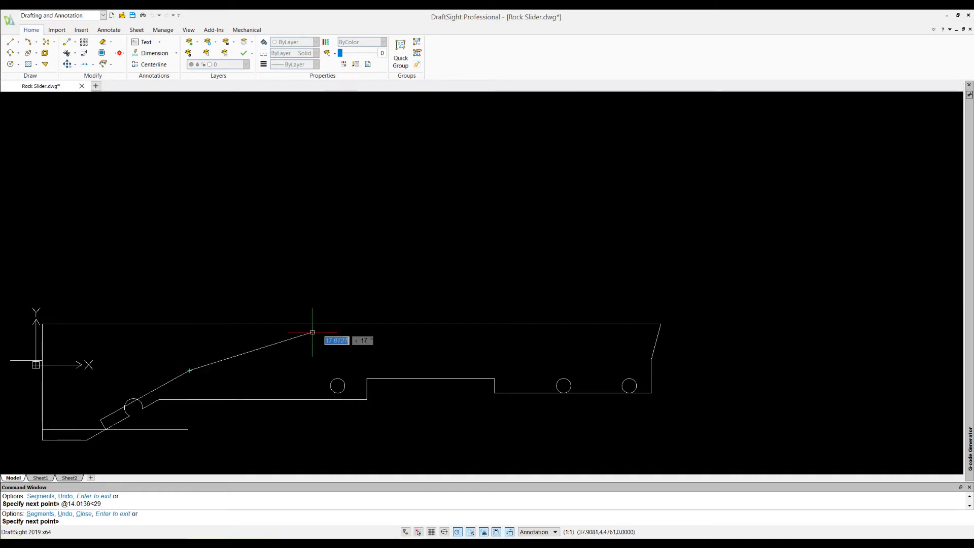
pyautogui.press('Escape')
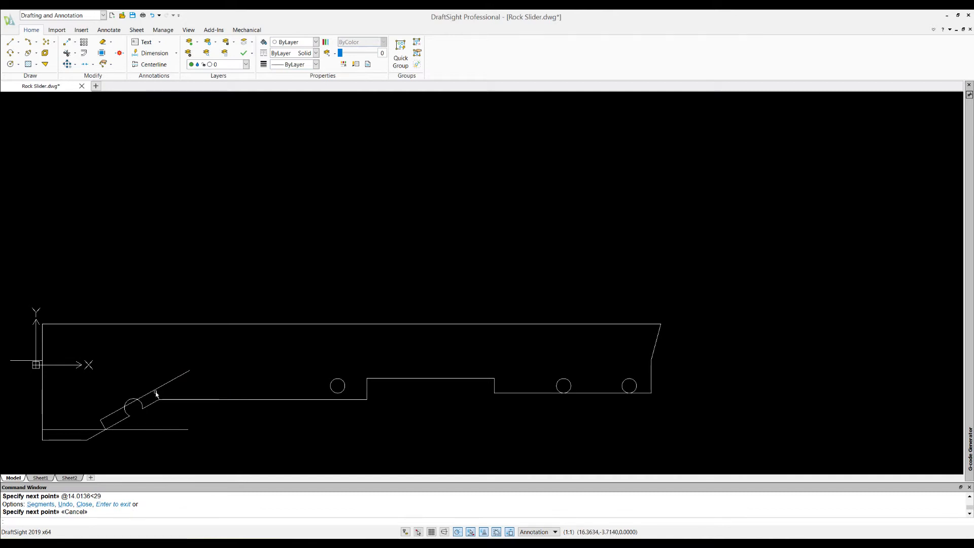
# Step: Draw a line from the sloped edge's upper end 1.5 units up, continuing horizontally right past the raised step's left side
pyautogui.click(9, 44)
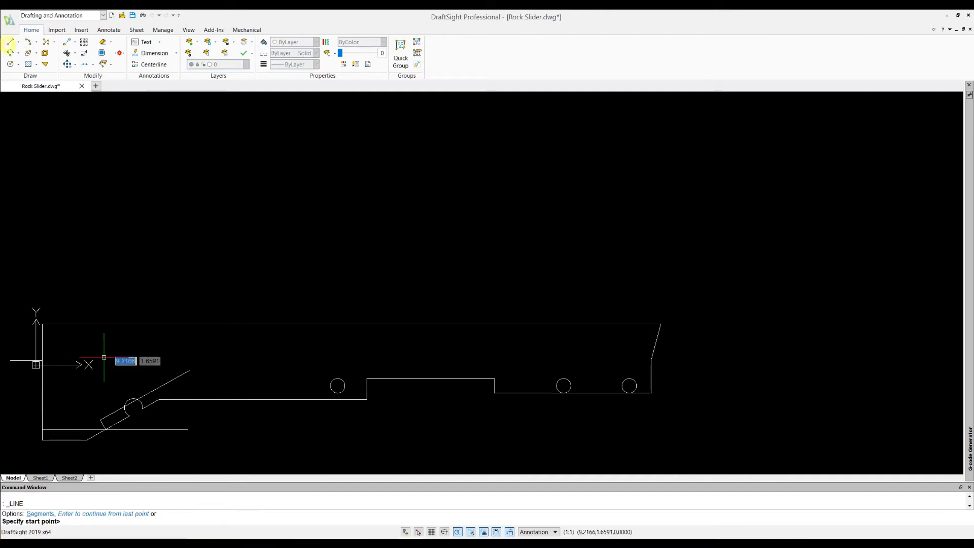
pyautogui.click(159, 399)
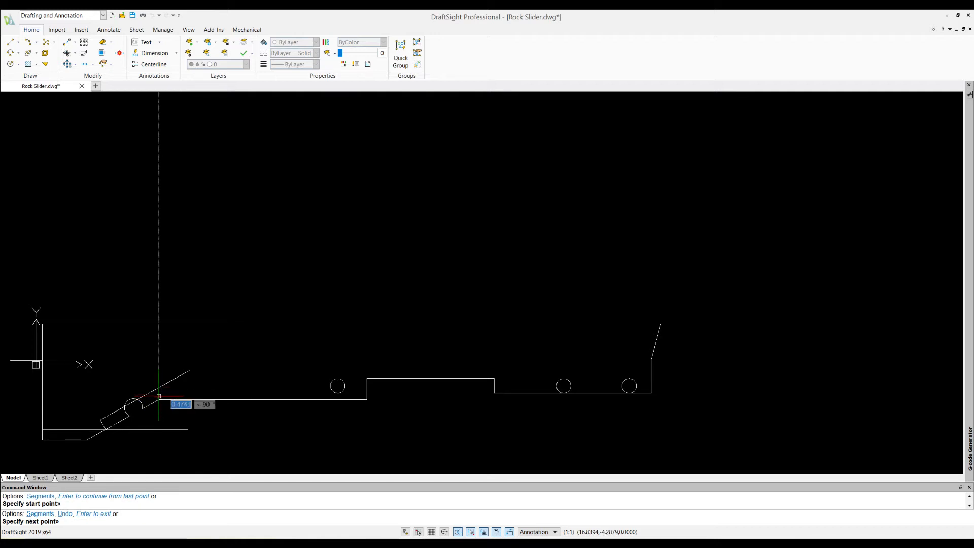
pyautogui.write('1.5')
pyautogui.press('Return')
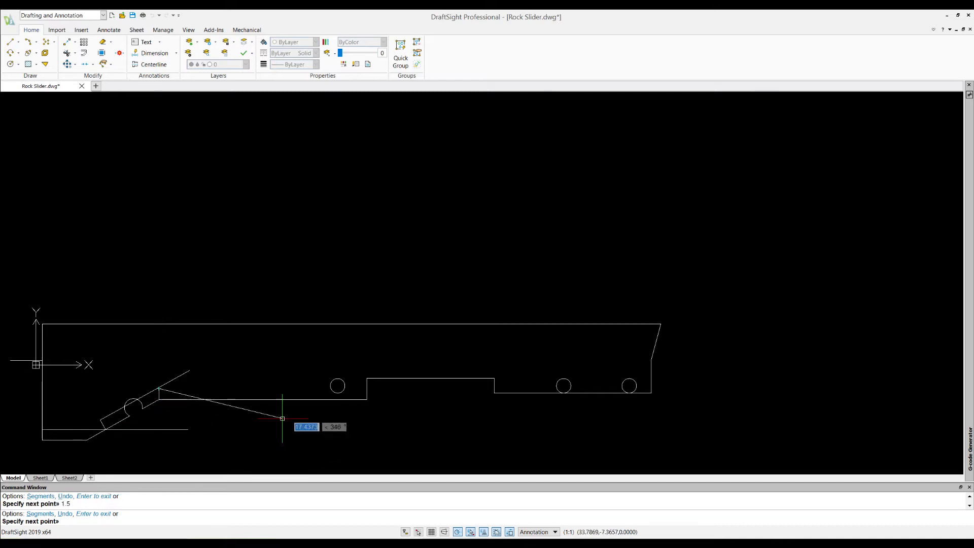
pyautogui.click(389, 389)
pyautogui.press('Escape')
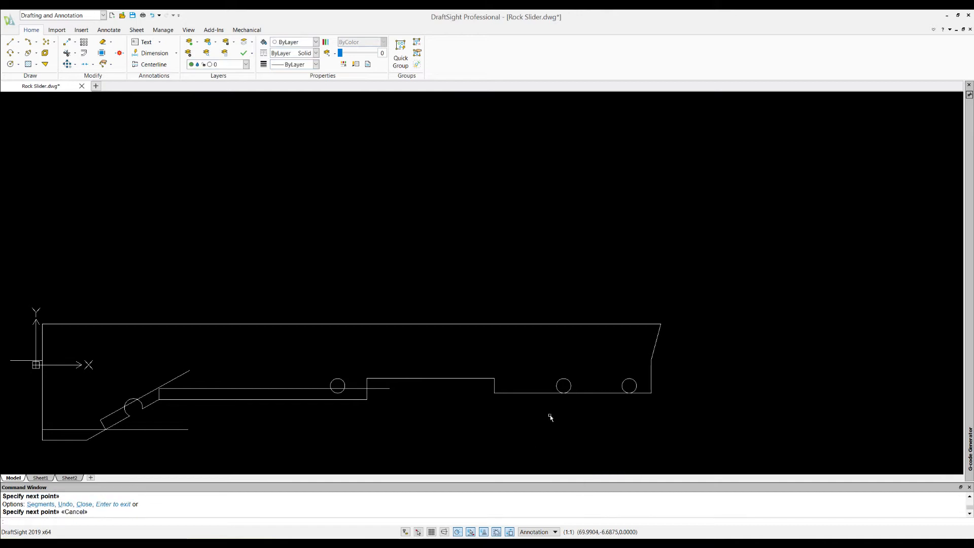
# Step: Draw a line from the raised step's lower-right corner 1.5 units up, continuing horizontally right past the plate's right end
pyautogui.click(10, 42)
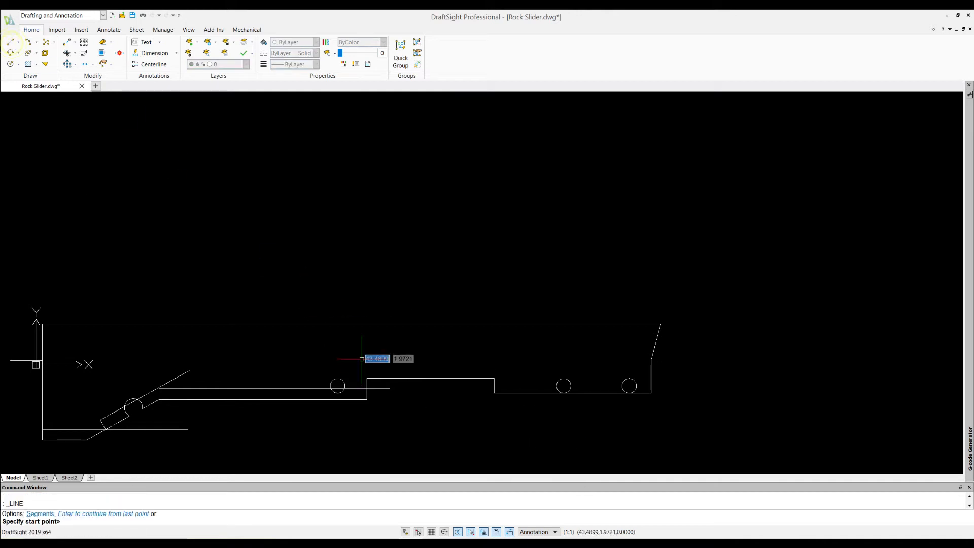
pyautogui.click(495, 392)
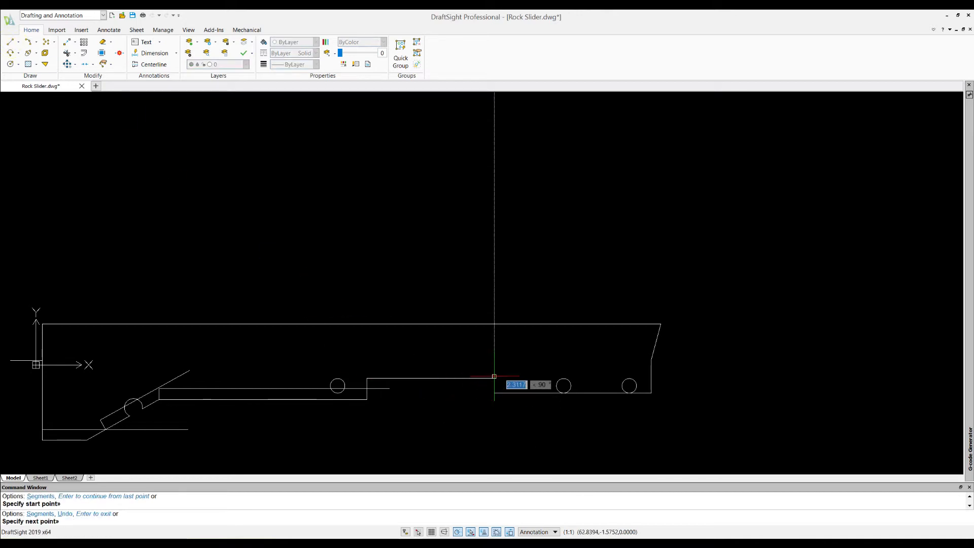
pyautogui.write('1.5')
pyautogui.press('Return')
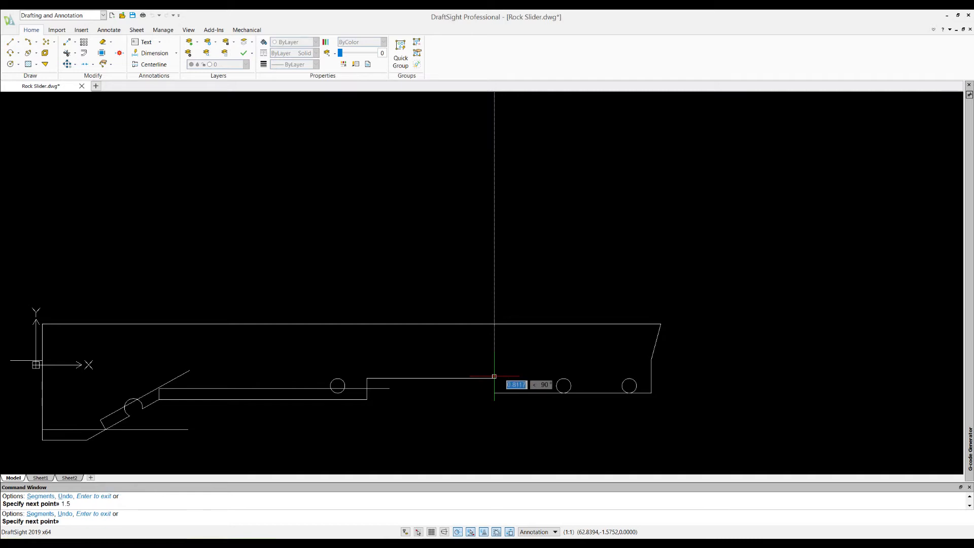
pyautogui.click(699, 382)
pyautogui.press('Escape')
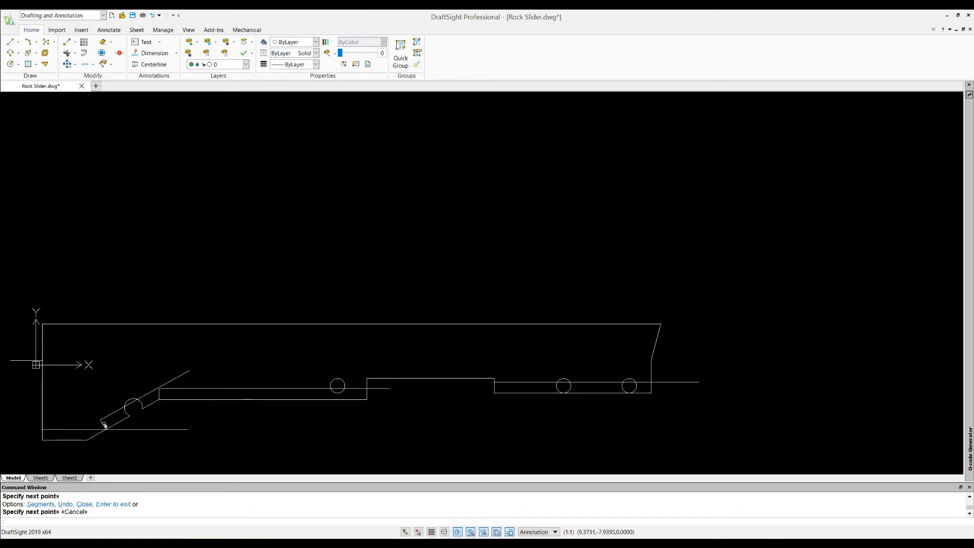
# Step: Draw a line about 24.5 units long at 209° from the sloped bend line's upper end, and delete the short perpendicular segment beside the sloped edge
pyautogui.press('Return')
pyautogui.click(189, 372)
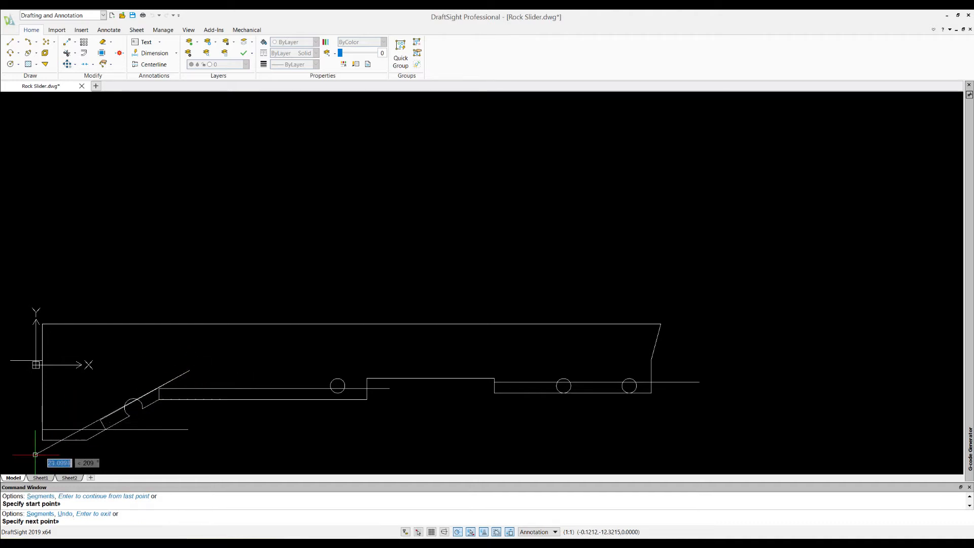
pyautogui.press('Tab')
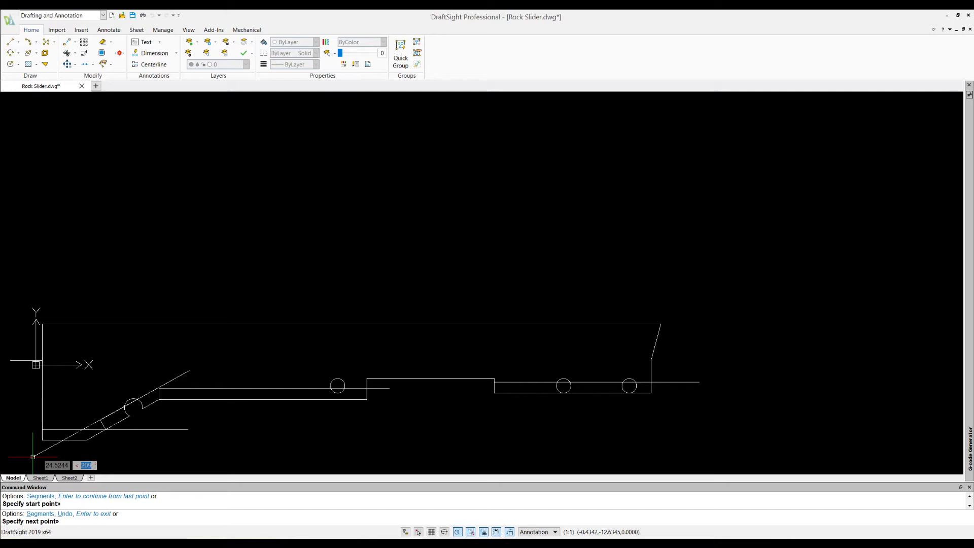
pyautogui.write('209')
pyautogui.press('Return')
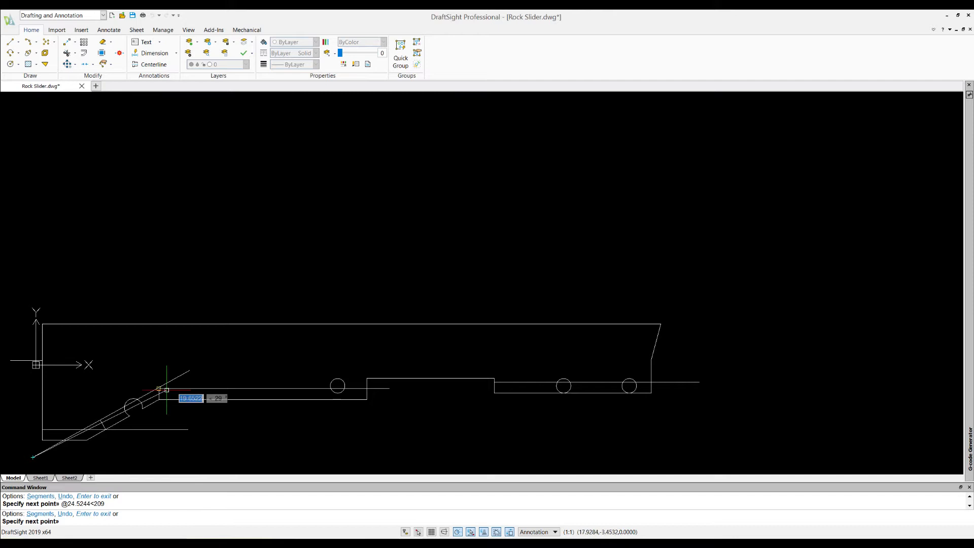
pyautogui.press('Escape')
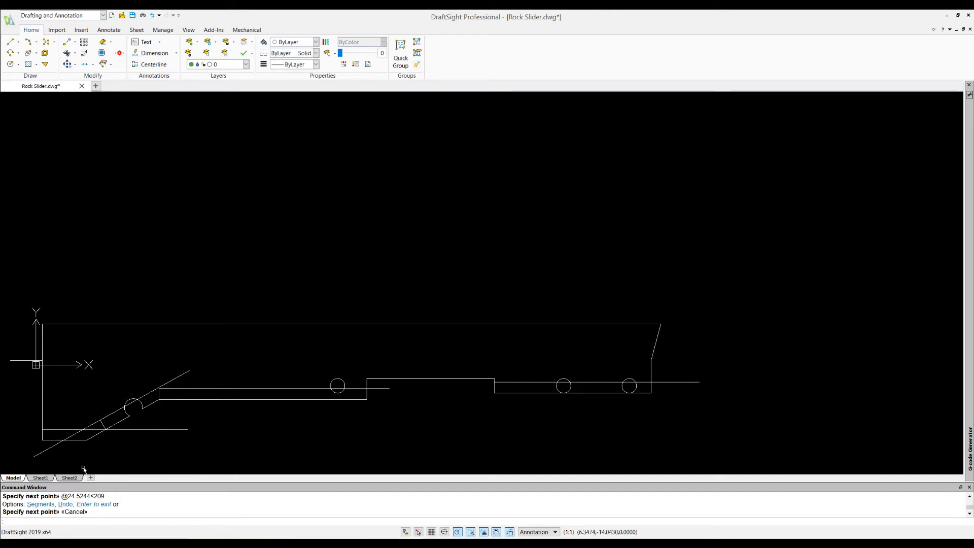
pyautogui.click(103, 428)
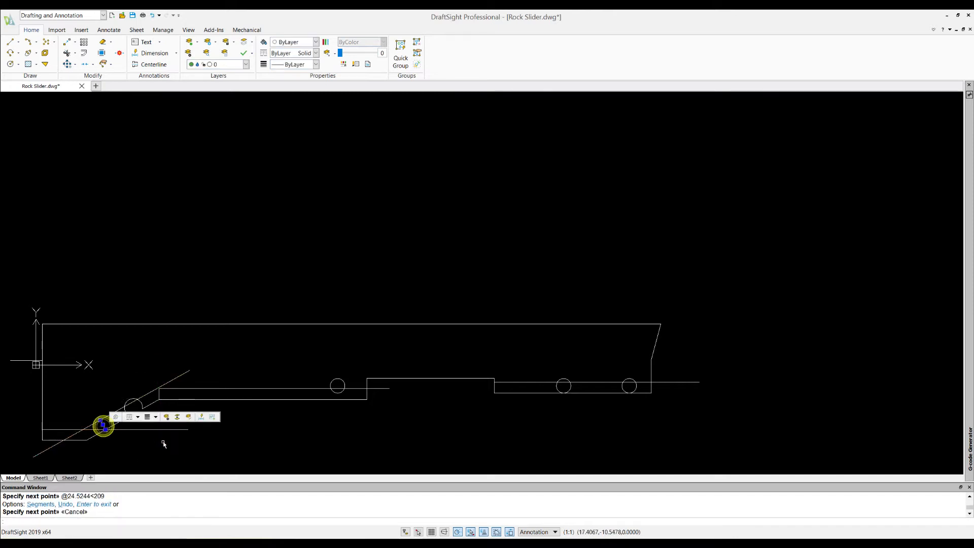
pyautogui.press('Delete')
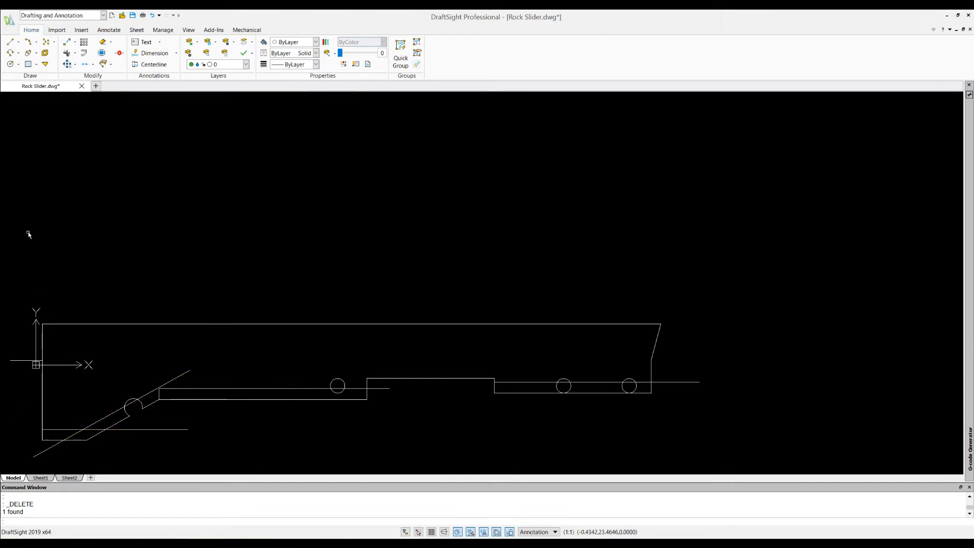
# Step: Draw a 1.5-unit horizontal line rightward from where the lower bend line meets the plate's left edge
pyautogui.click(10, 41)
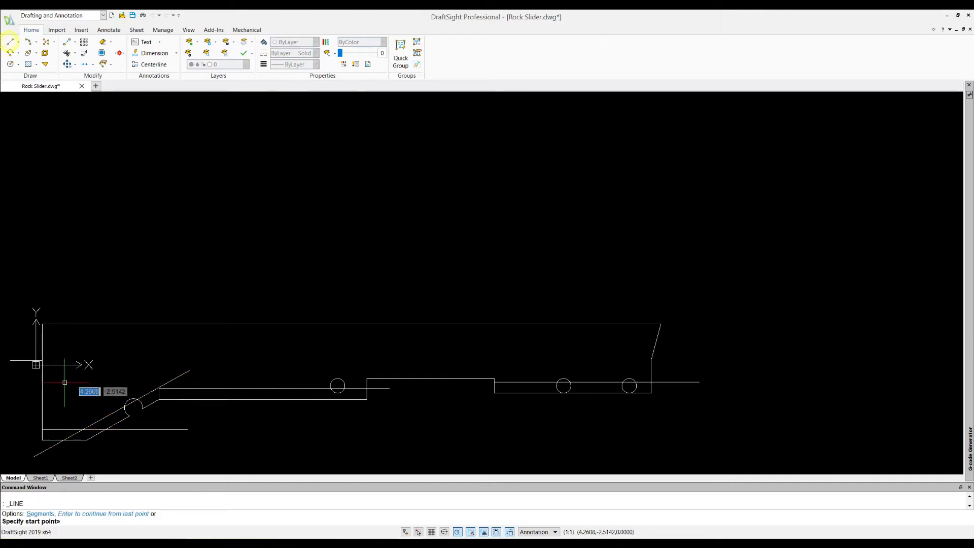
pyautogui.click(41, 429)
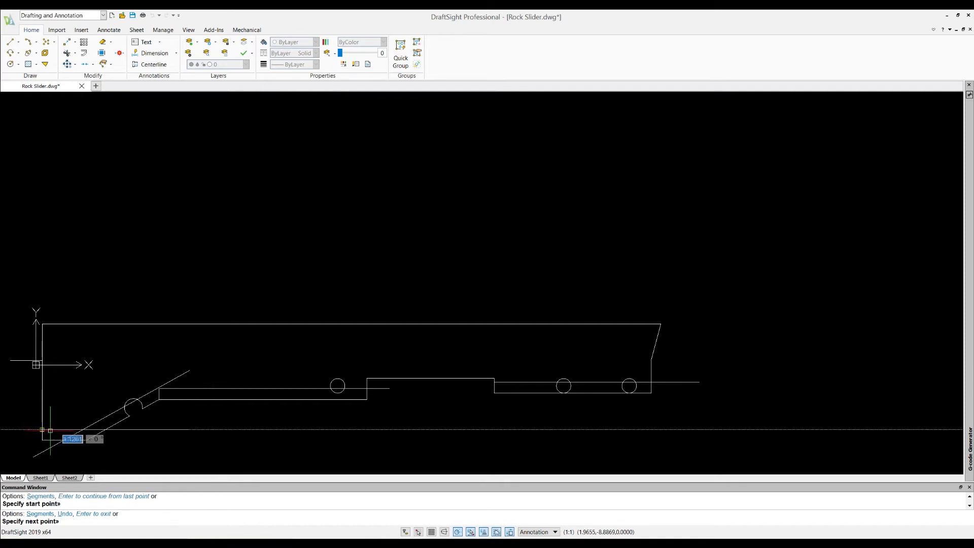
pyautogui.write('1')
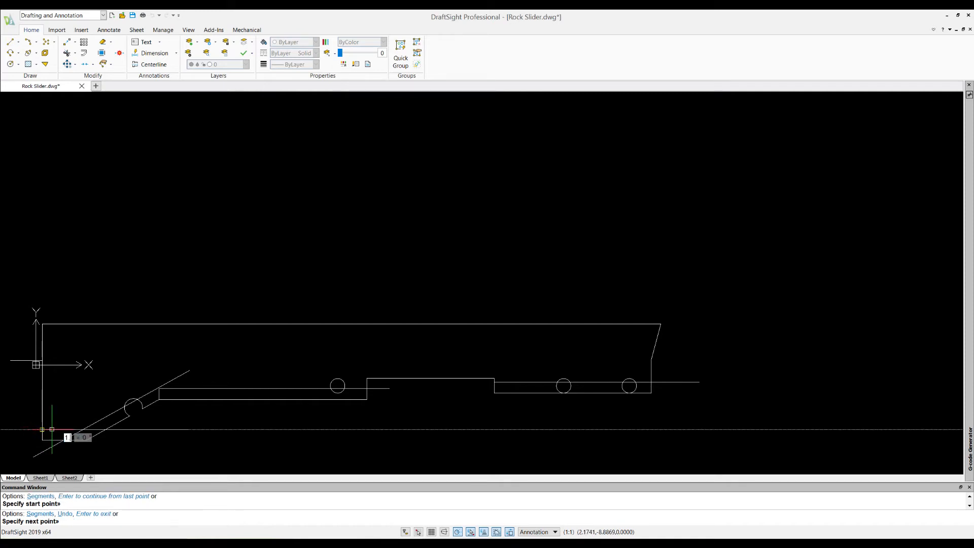
pyautogui.write('.5')
pyautogui.press('Return')
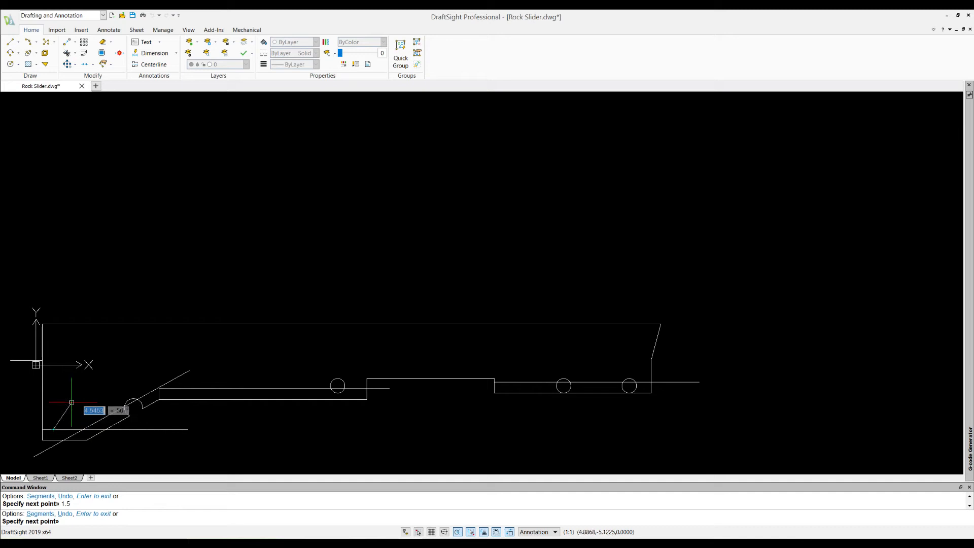
pyautogui.press('Escape')
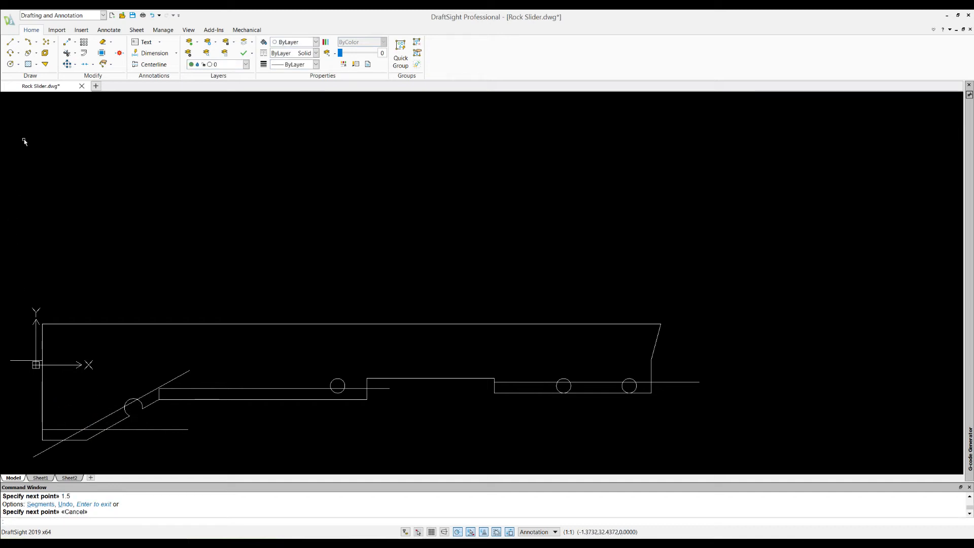
# Step: Draw a circle of radius 0.25 centred 1.5 units along the lower bend line from the plate's left edge
pyautogui.click(9, 65)
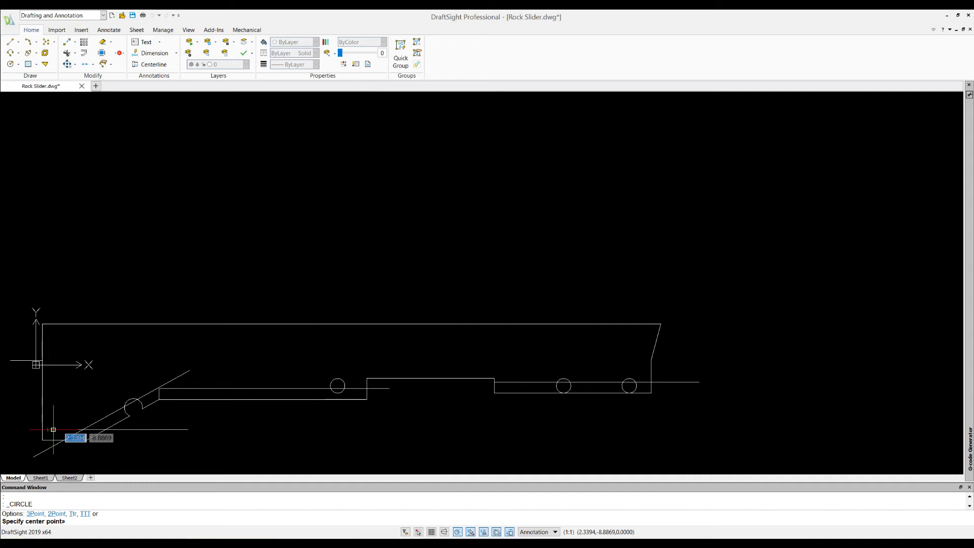
pyautogui.click(53, 430)
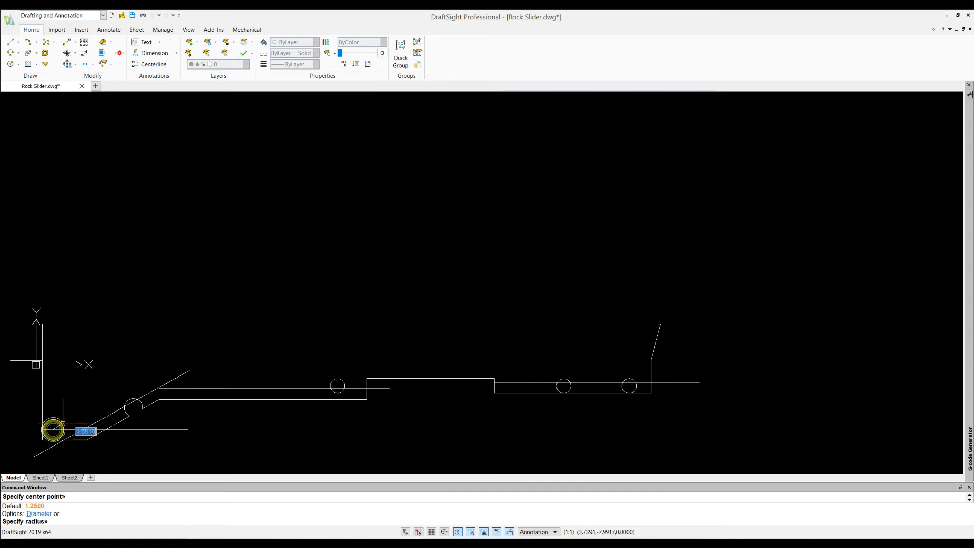
pyautogui.press('BackSpace')
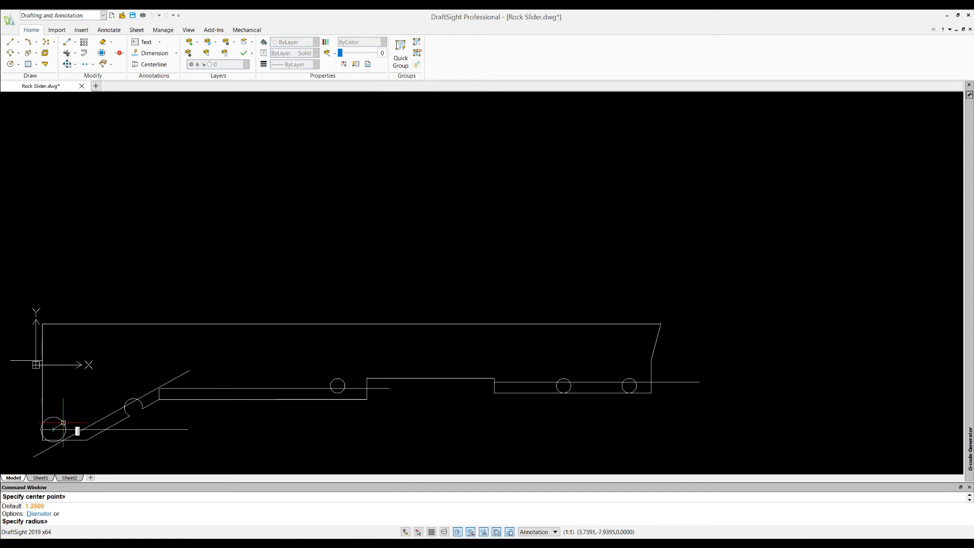
pyautogui.press('Return')
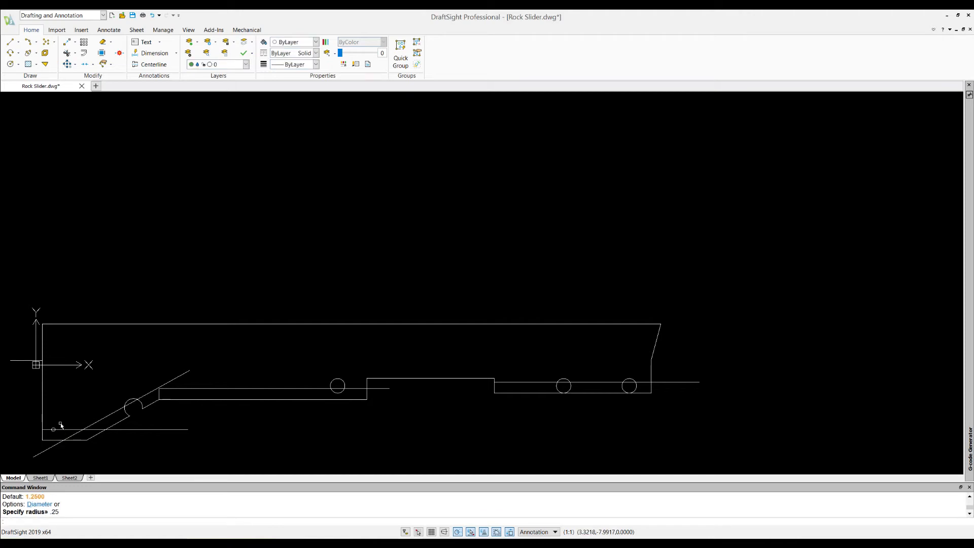
# Step: Draw a circle of radius 0.25 where the lower horizontal bend line crosses the sloped bend line
pyautogui.click(10, 41)
pyautogui.press('Escape')
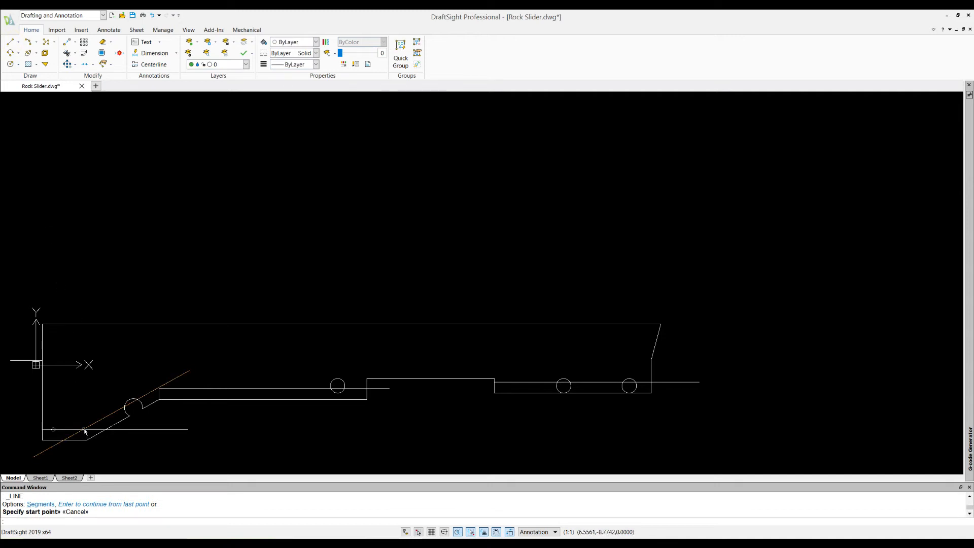
pyautogui.click(10, 64)
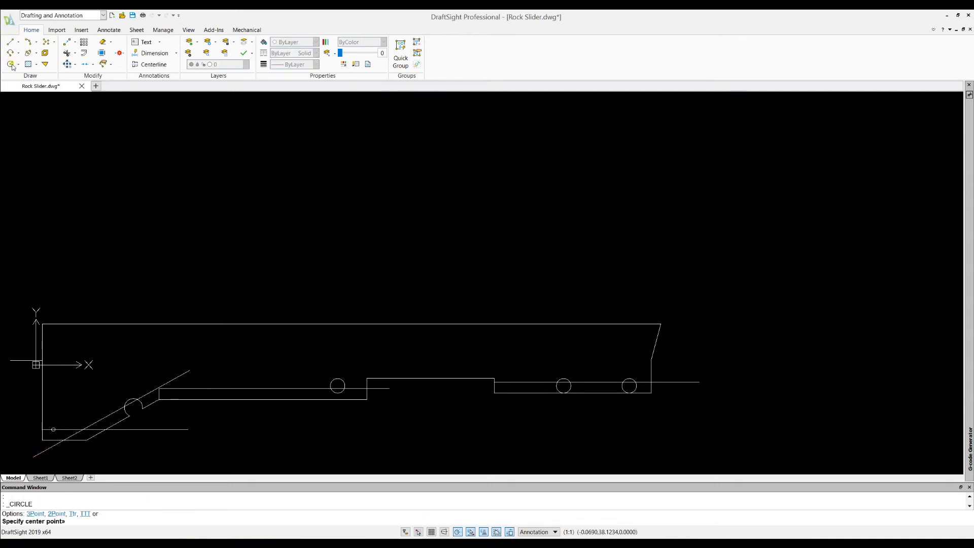
pyautogui.click(83, 430)
pyautogui.write('25')
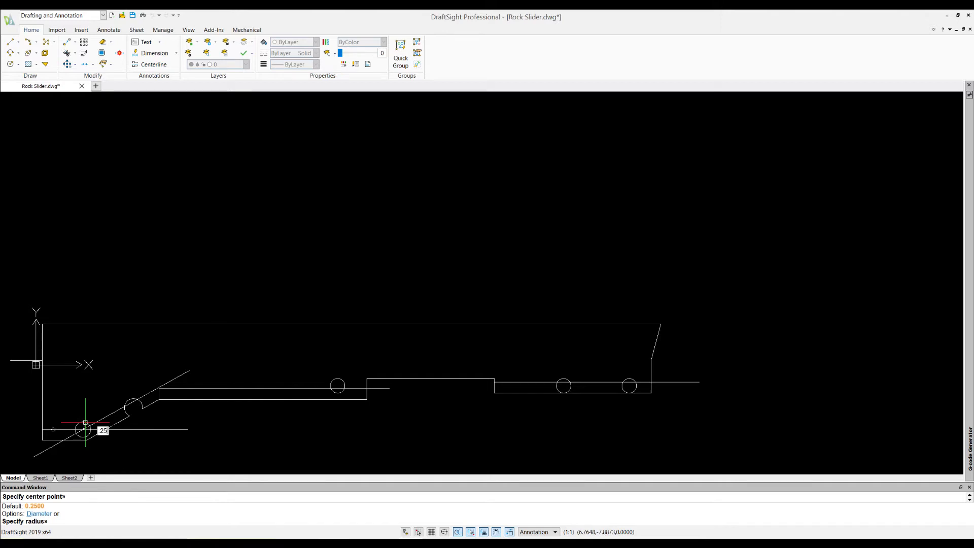
pyautogui.press('Return')
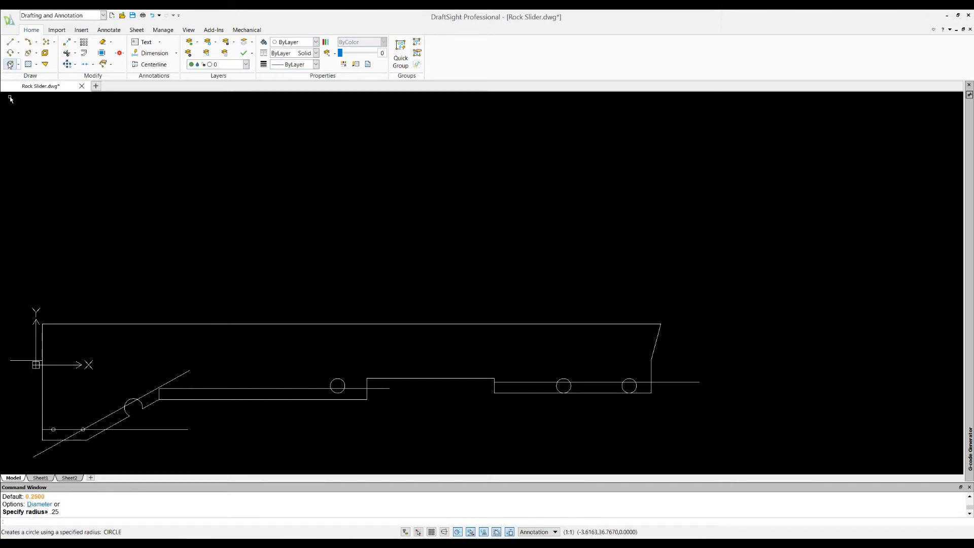
# Step: Draw a circle of radius 0.25 at the midpoint of the long sloped line, between the line crossing and the round notch
pyautogui.click(10, 64)
pyautogui.press('Escape')
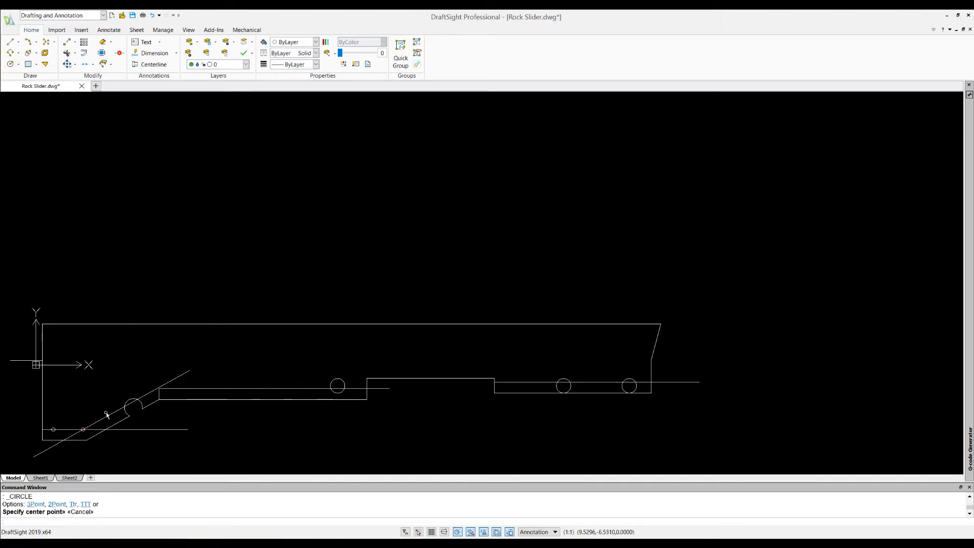
pyautogui.click(10, 64)
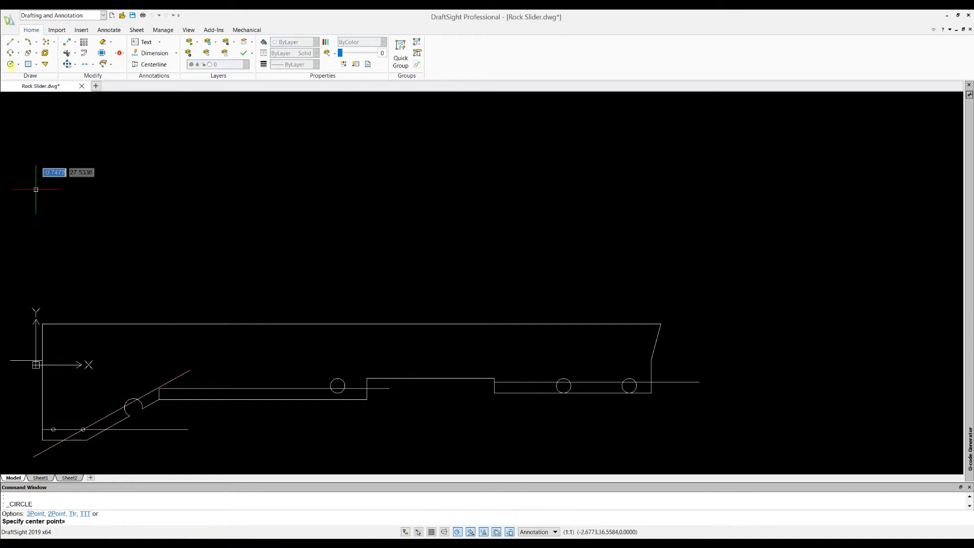
pyautogui.click(111, 414)
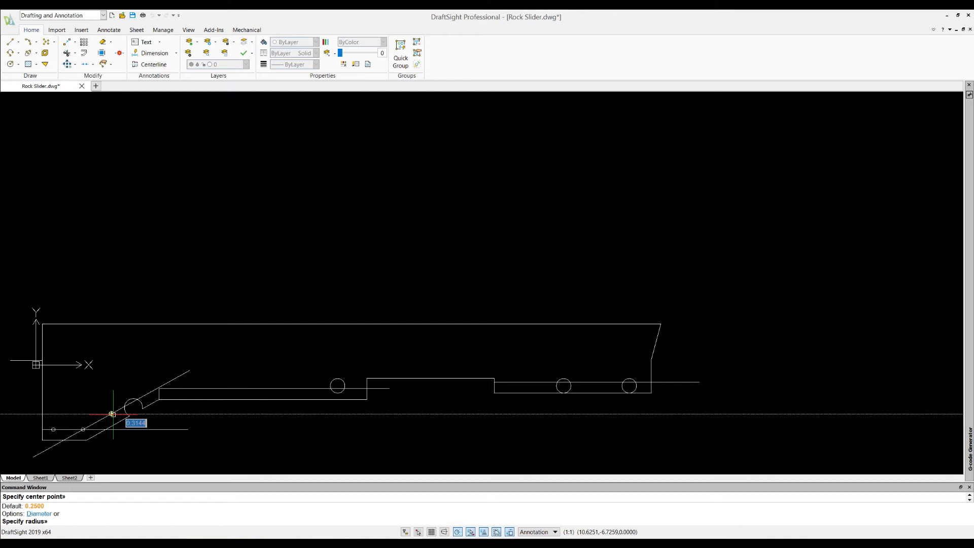
pyautogui.write('.25')
pyautogui.press('Return')
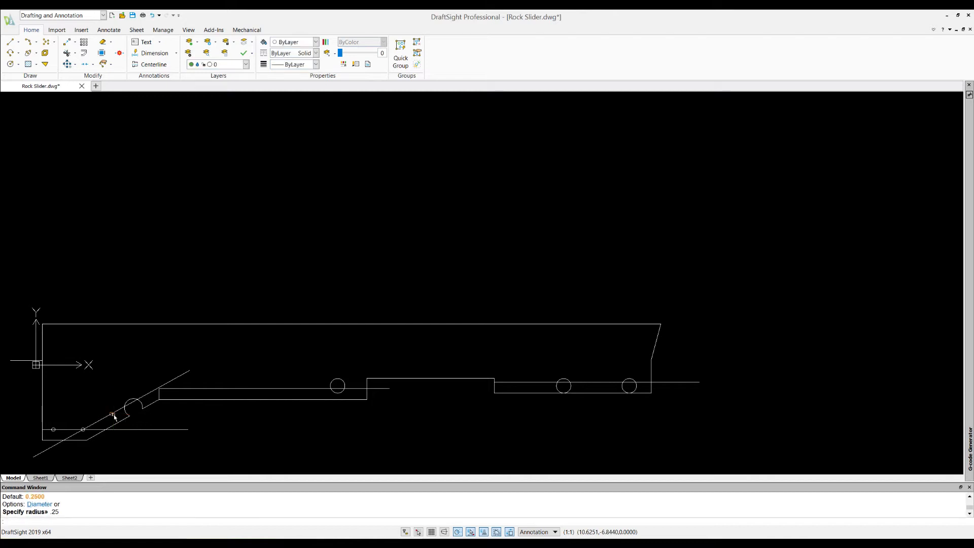
pyautogui.press('Return')
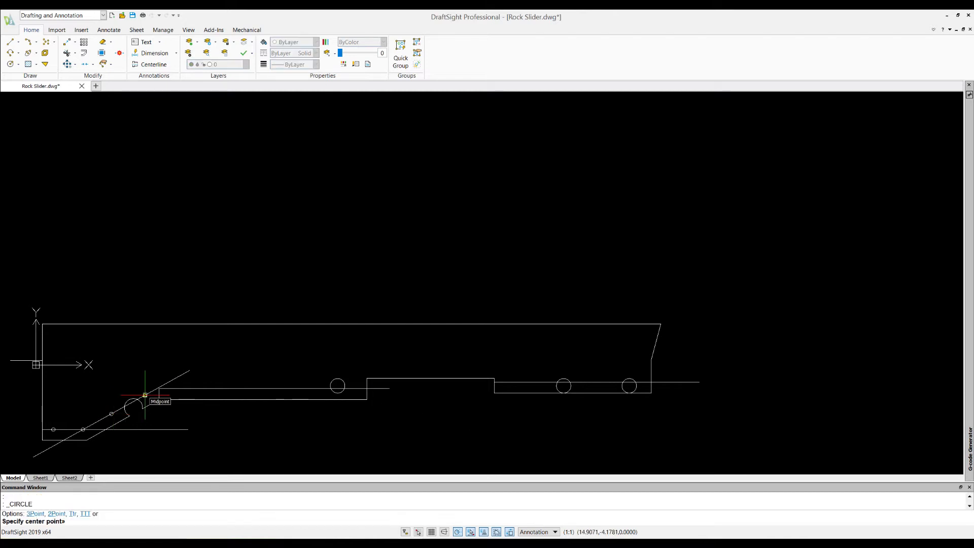
pyautogui.press('Escape')
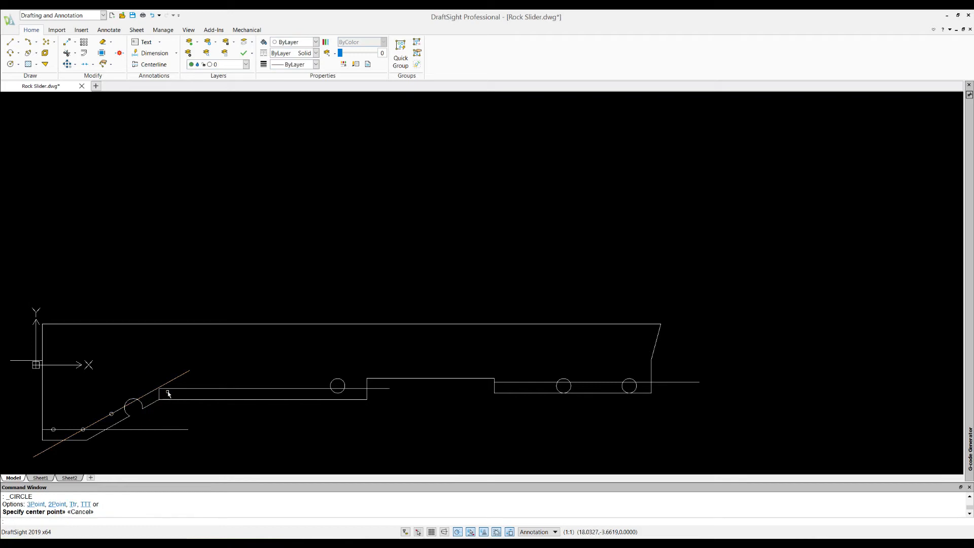
# Step: Draw a short line along the sloped bend line from the round notch's arc up to the shorter sloped line's midpoint
pyautogui.click(9, 41)
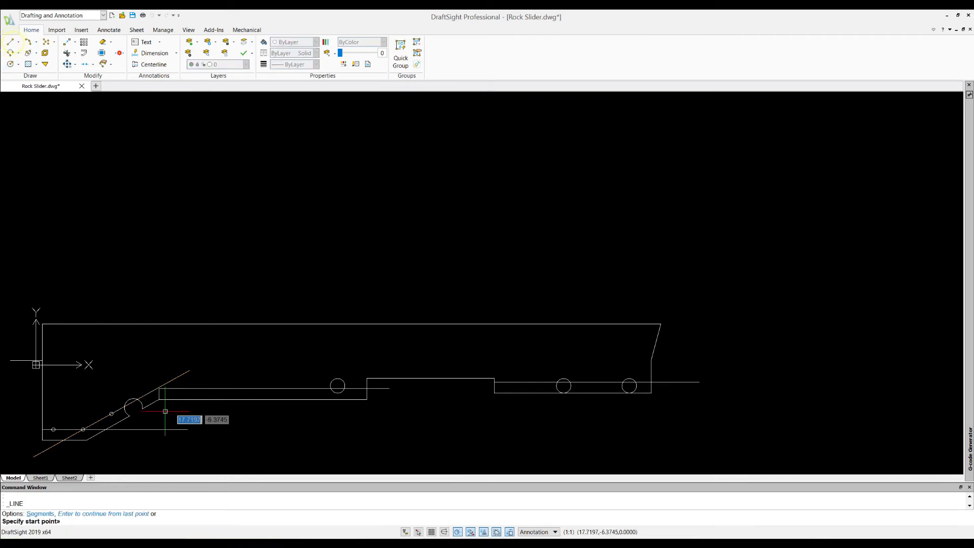
pyautogui.click(140, 400)
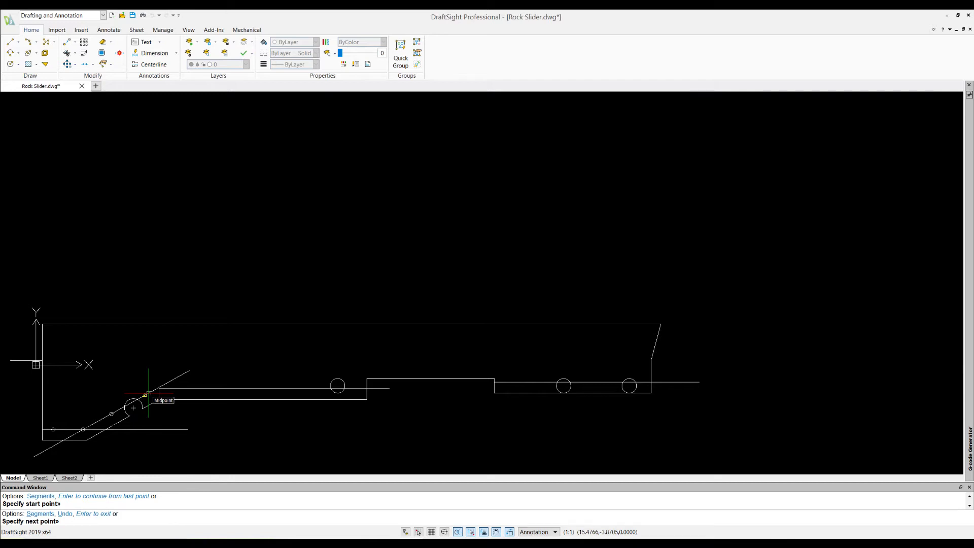
pyautogui.click(148, 394)
pyautogui.press('Escape')
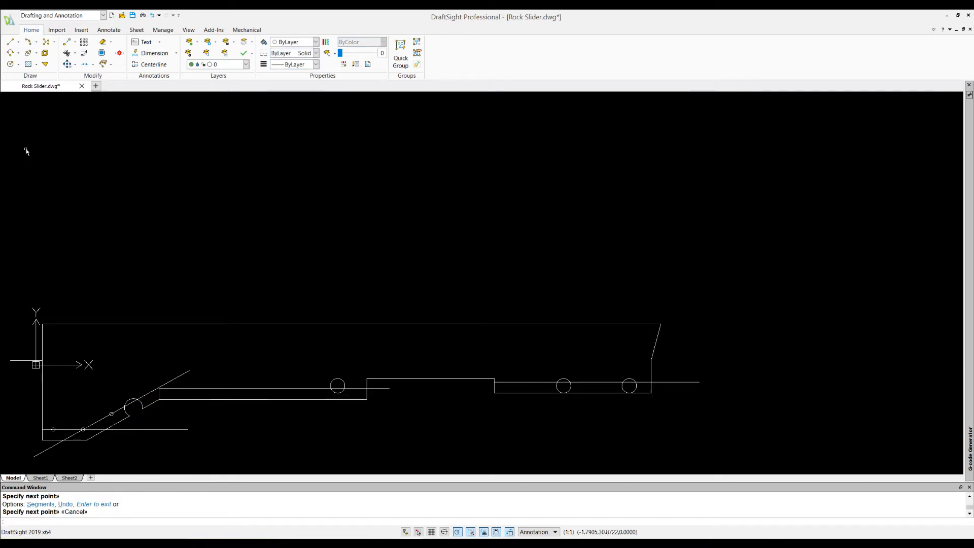
pyautogui.click(10, 64)
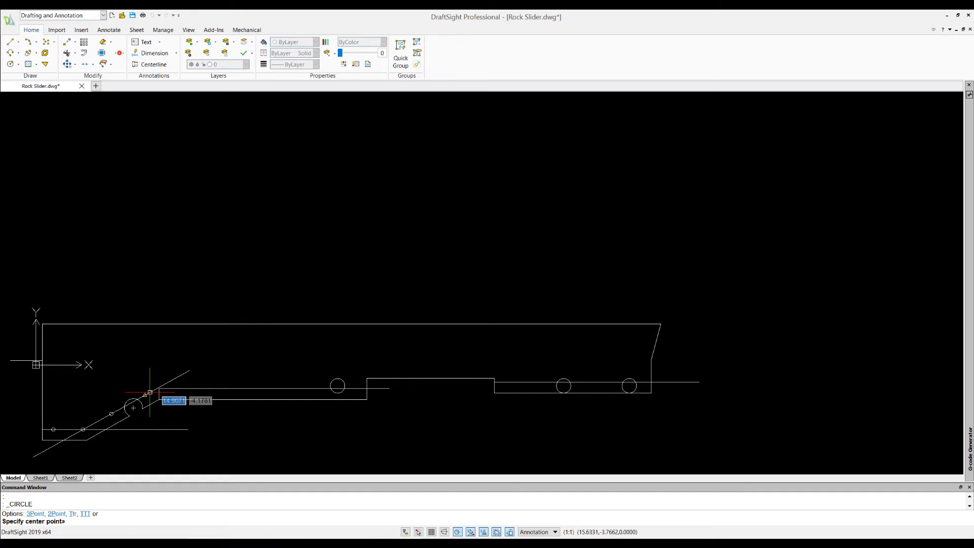
pyautogui.click(150, 393)
pyautogui.press('Escape')
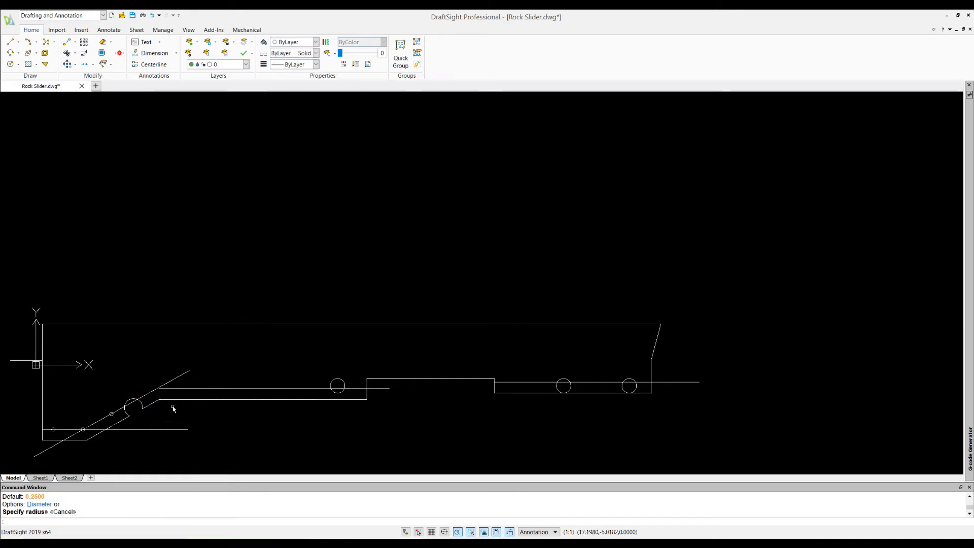
# Step: Delete the two overlapping long sloped bend lines that pass through the round notch
pyautogui.click(133, 404)
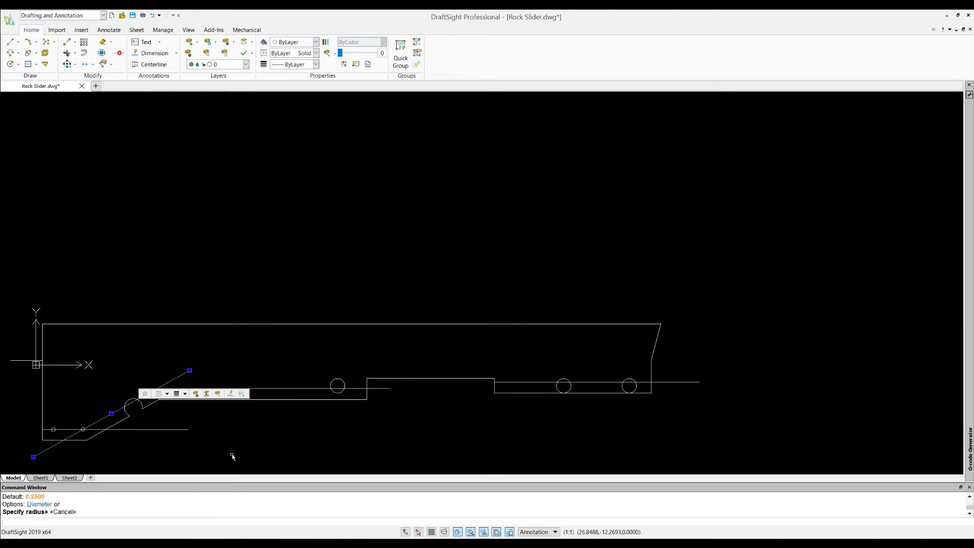
pyautogui.press('Delete')
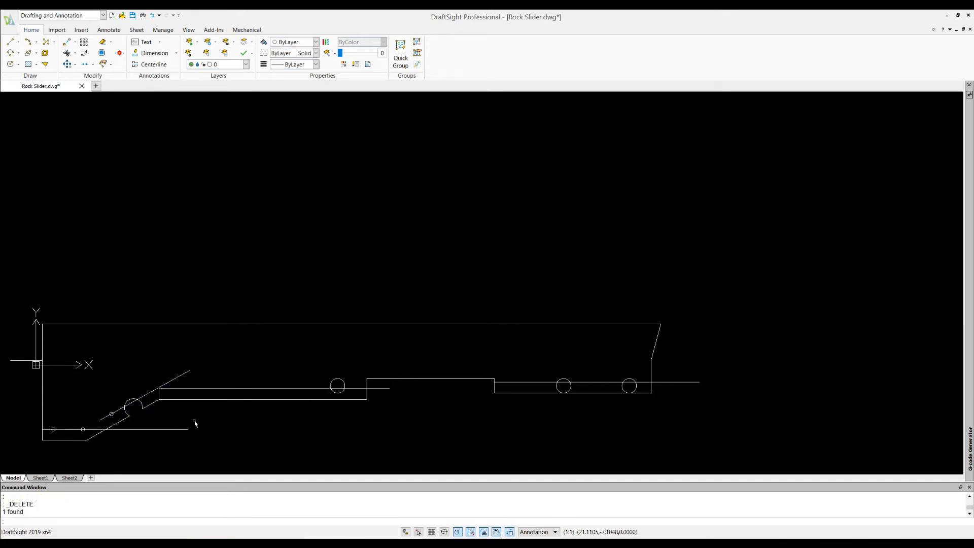
pyautogui.click(130, 406)
pyautogui.press('Delete')
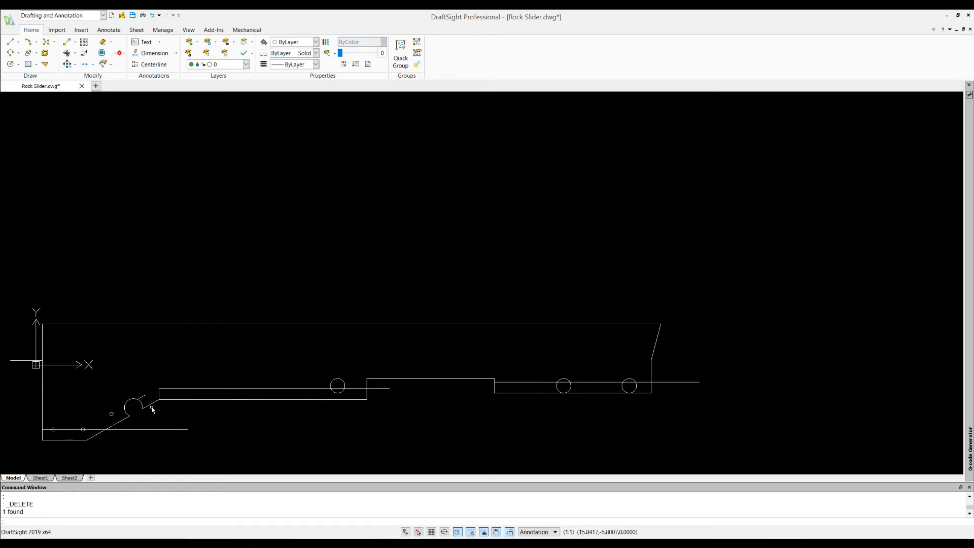
# Step: Draw a circle of radius 0.25 at the upper end of the short sloped line beside the round notch
pyautogui.click(9, 64)
pyautogui.click(145, 396)
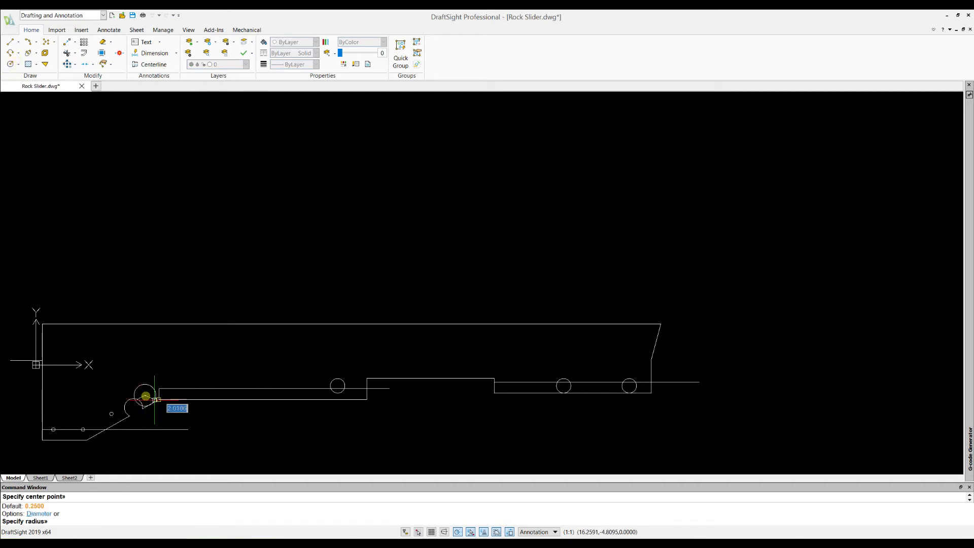
pyautogui.write('.25')
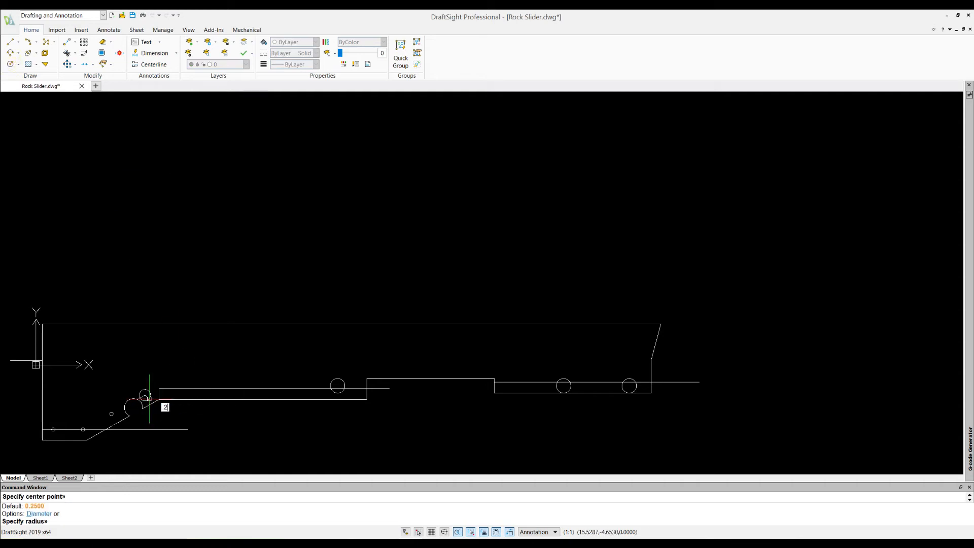
pyautogui.press('Return')
pyautogui.press('Escape')
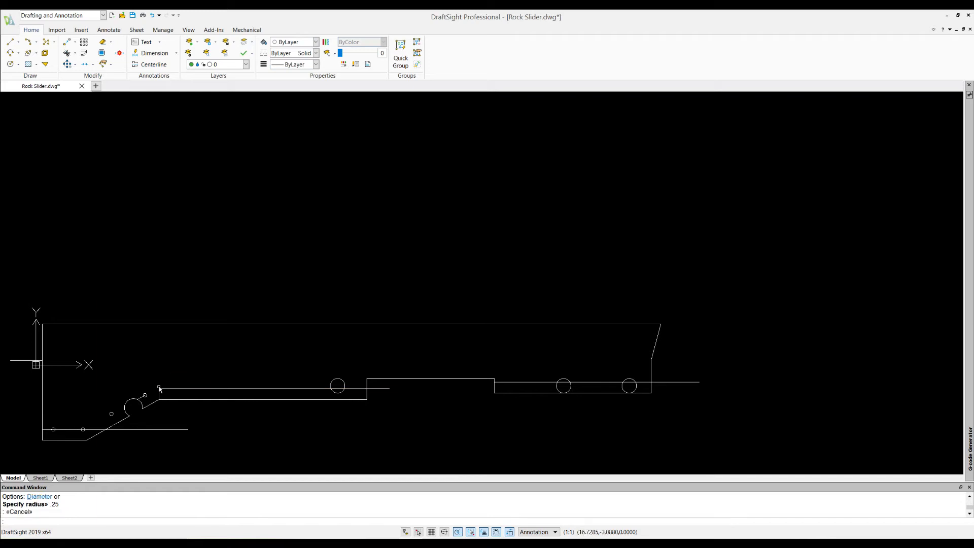
# Step: Delete the short sloped line at the round notch and the lower horizontal bend line with its leftover piece at the plate's left edge
pyautogui.click(141, 400)
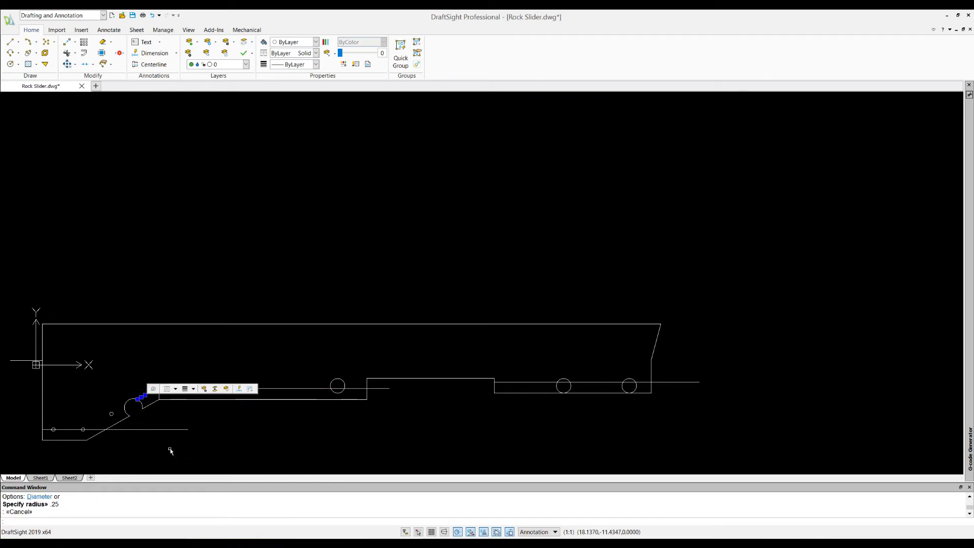
pyautogui.press('Delete')
pyautogui.click(148, 429)
pyautogui.press('Delete')
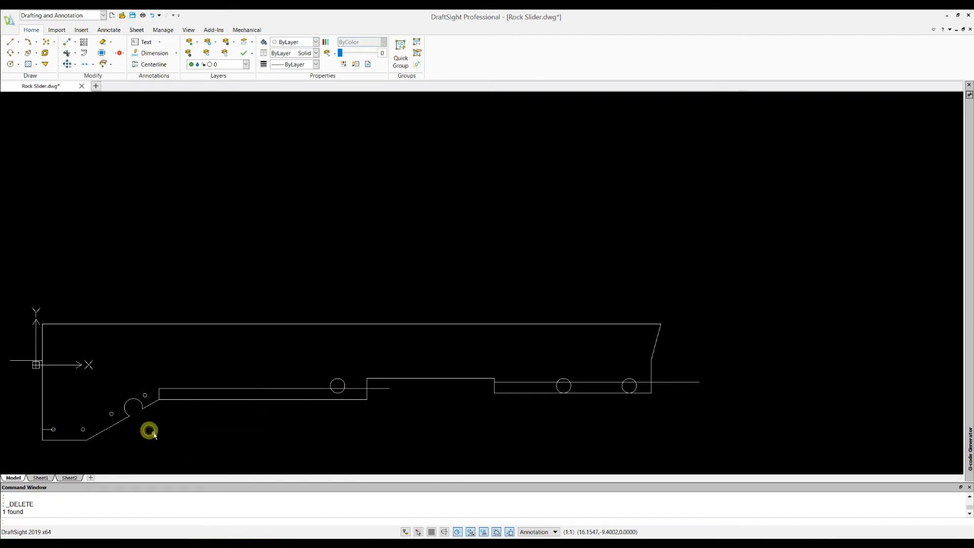
pyautogui.click(46, 432)
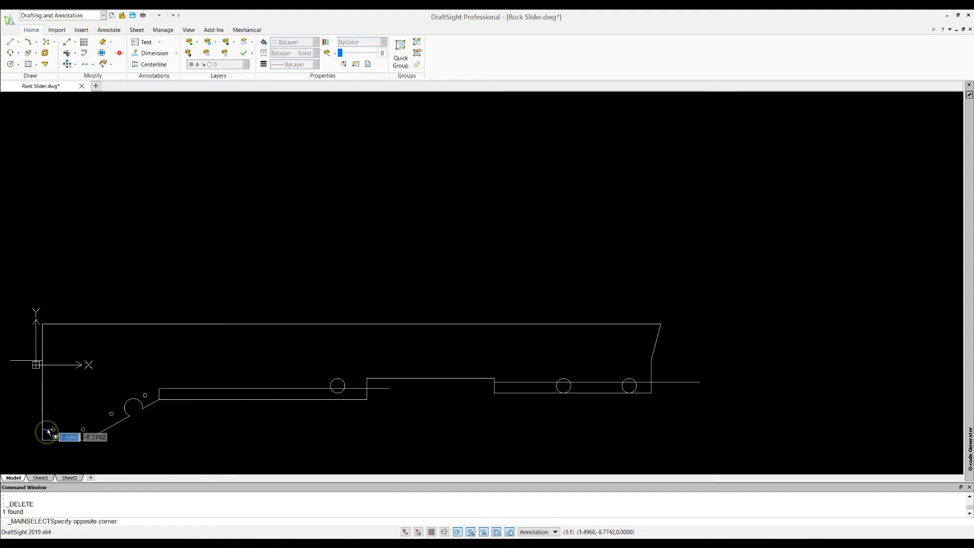
pyautogui.click(47, 426)
pyautogui.click(47, 430)
pyautogui.press('Delete')
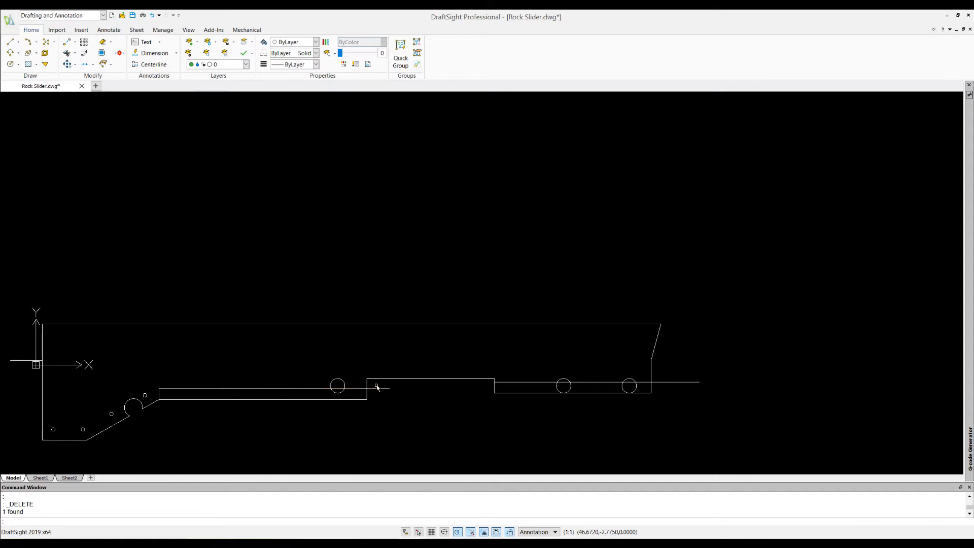
# Step: Draw a 1-unit horizontal line rightward from the top of the short vertical line, along the middle offset line
pyautogui.click(10, 41)
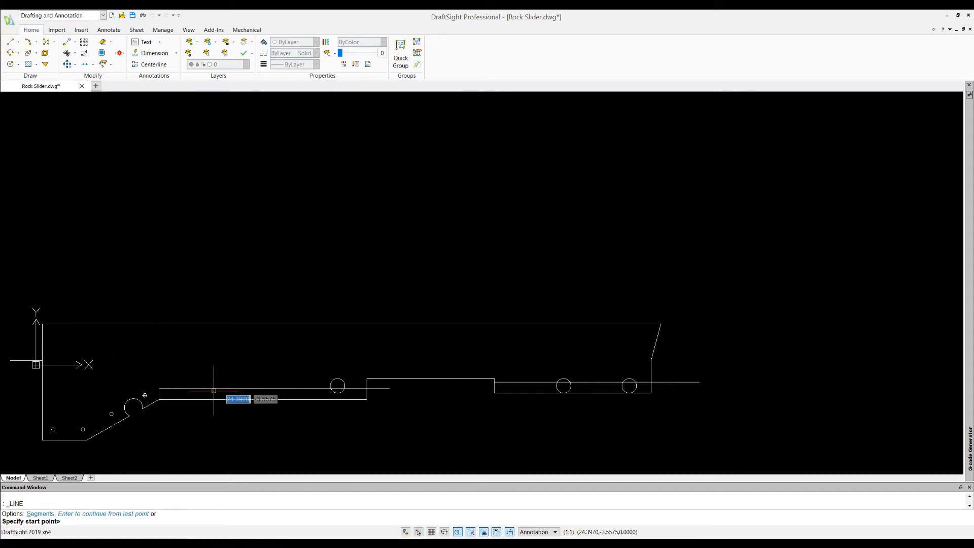
pyautogui.press('Escape')
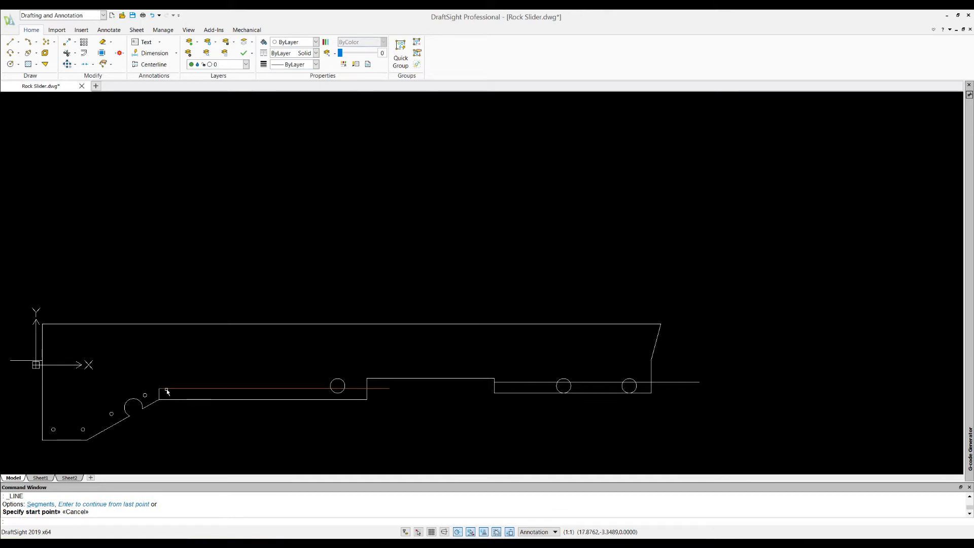
pyautogui.click(9, 42)
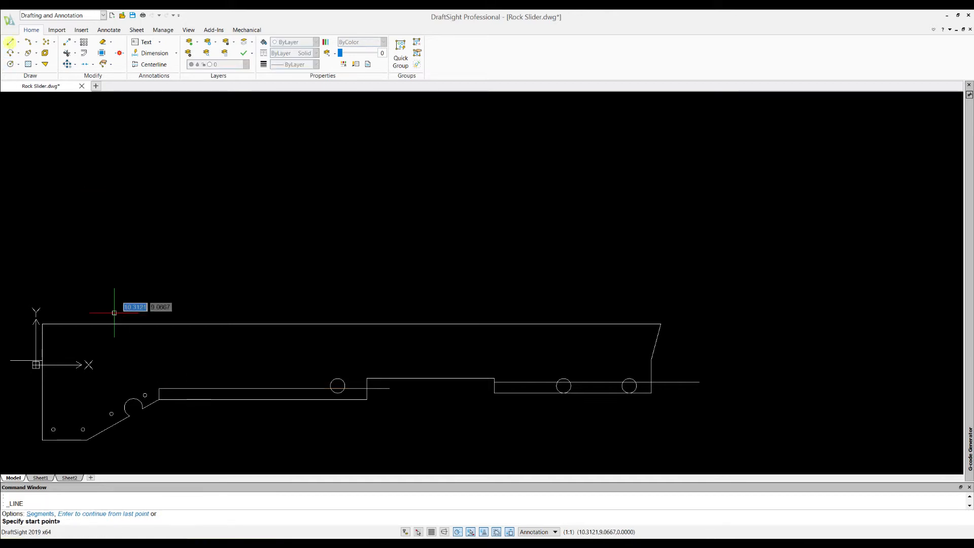
pyautogui.click(159, 389)
pyautogui.write('0')
pyautogui.press('Return')
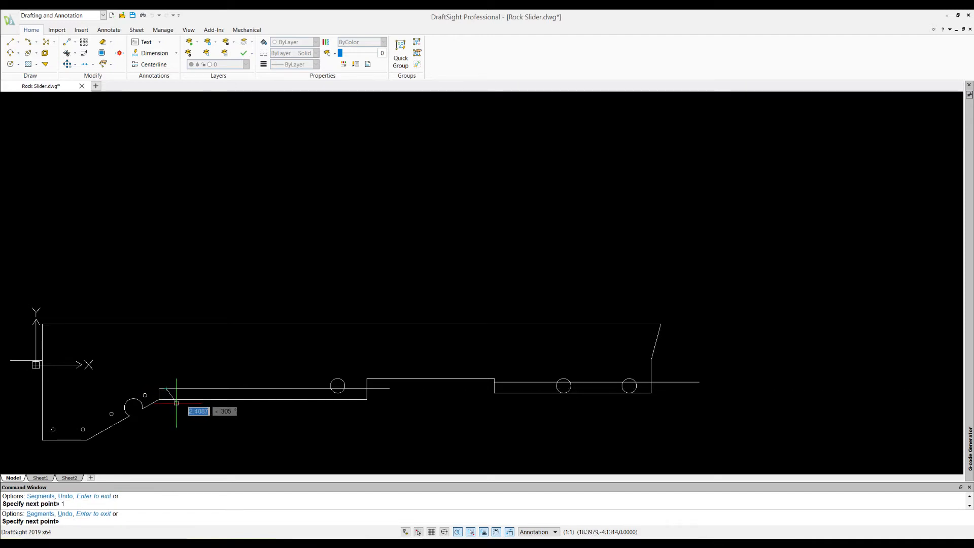
pyautogui.press('Escape')
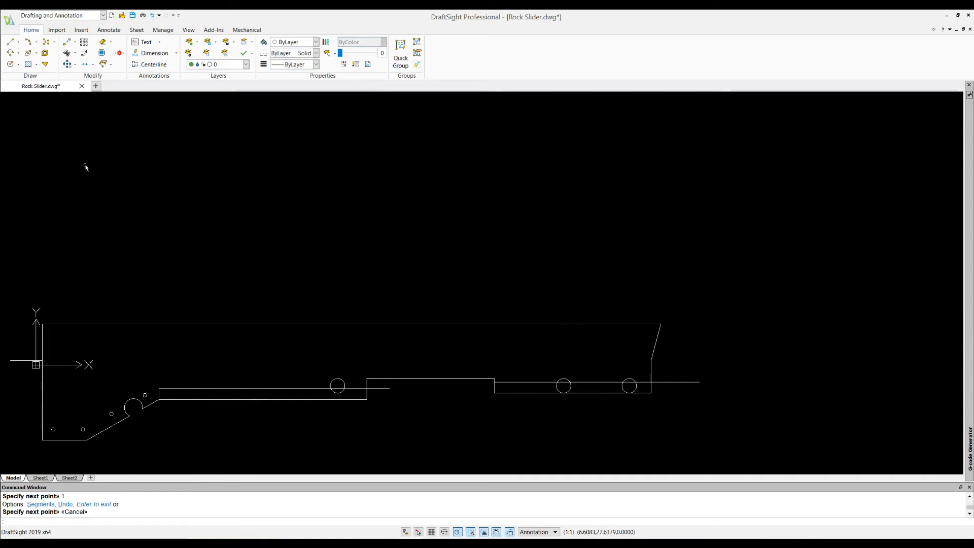
# Step: Draw a circle of radius 0.25 at the right end of the 1-unit line
pyautogui.click(10, 64)
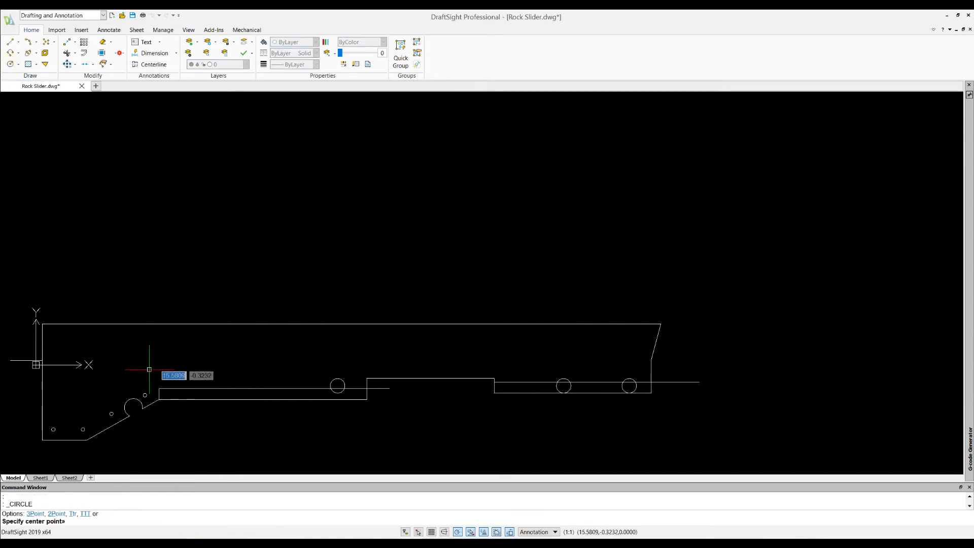
pyautogui.click(167, 389)
pyautogui.write('.25')
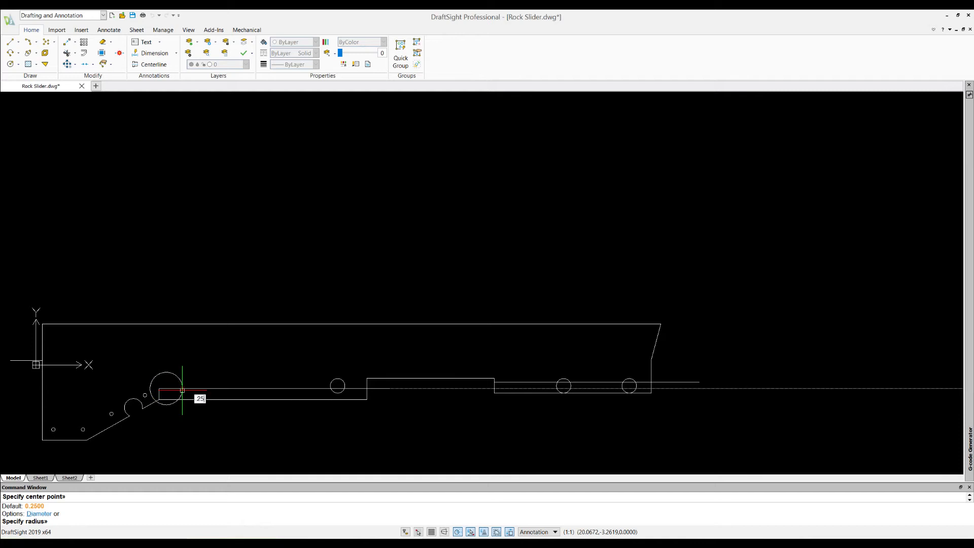
pyautogui.press('Return')
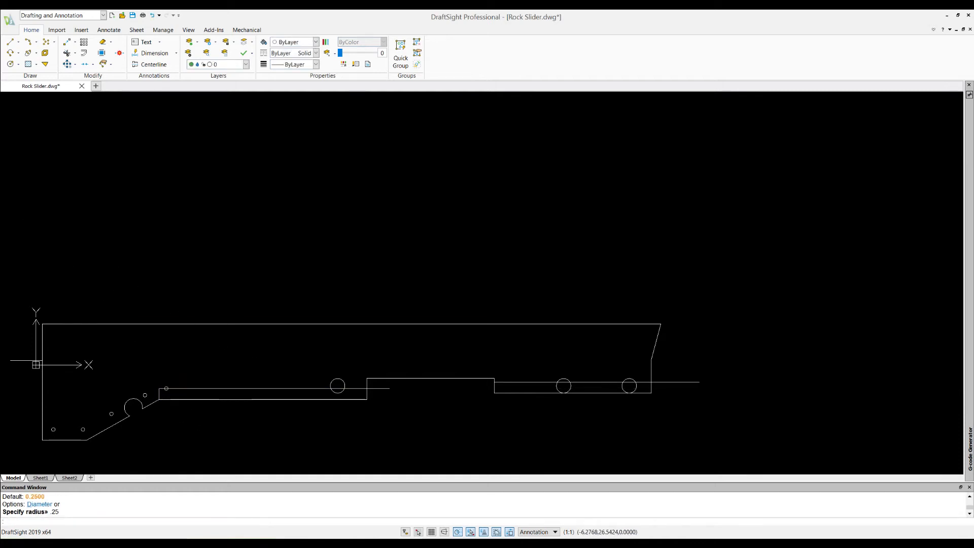
# Step: Delete the long middle offset line, the 1-unit line and the short vertical line beside the newest hole
pyautogui.click(10, 42)
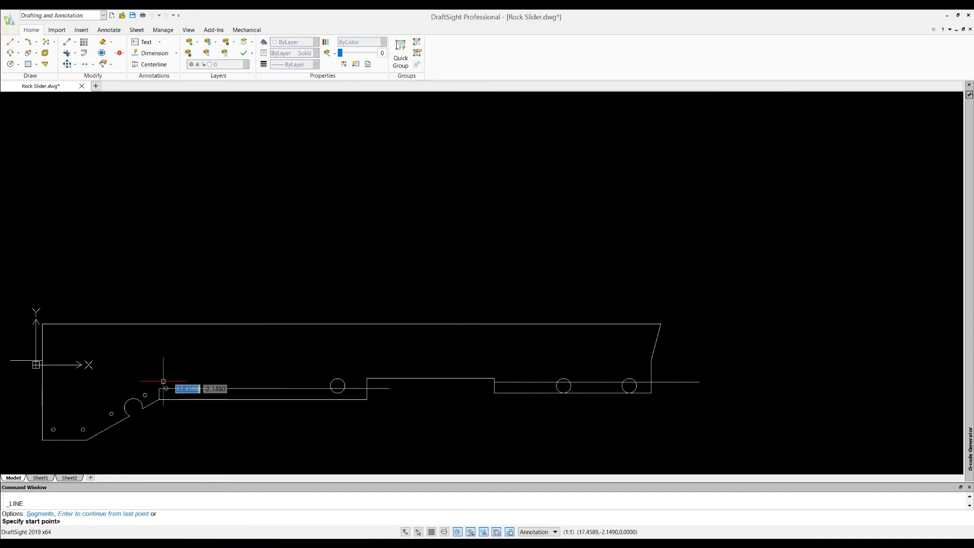
pyautogui.press('Escape')
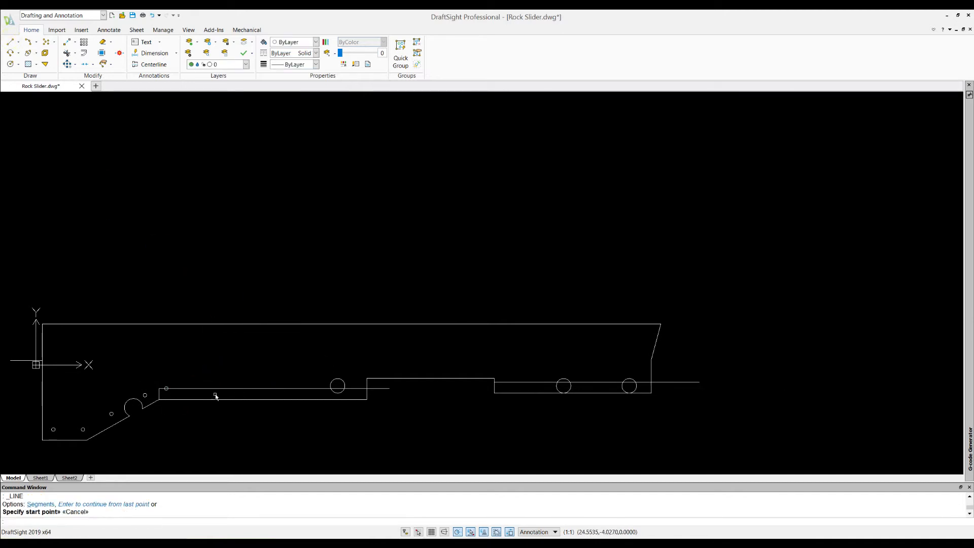
pyautogui.click(220, 389)
pyautogui.press('Delete')
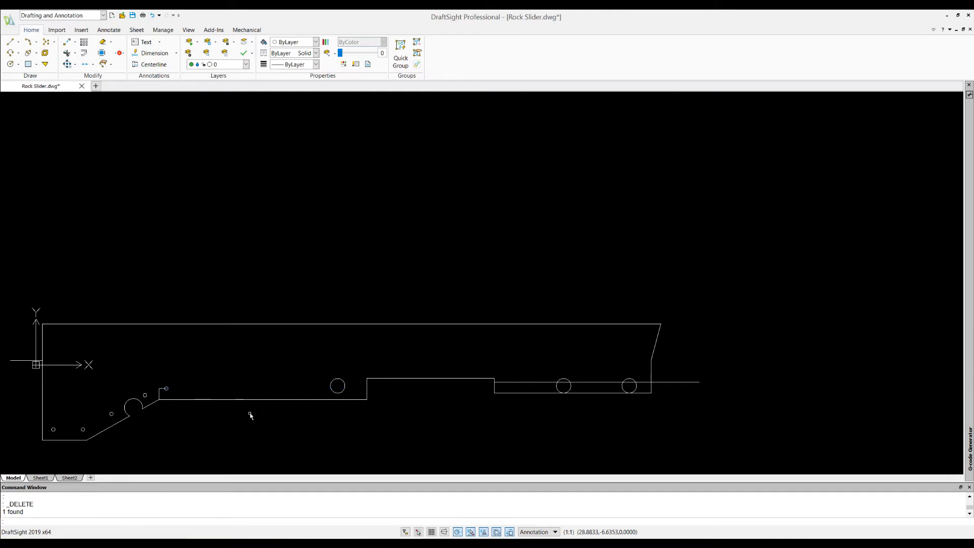
pyautogui.click(162, 389)
pyautogui.press('Delete')
pyautogui.click(159, 396)
pyautogui.press('Delete')
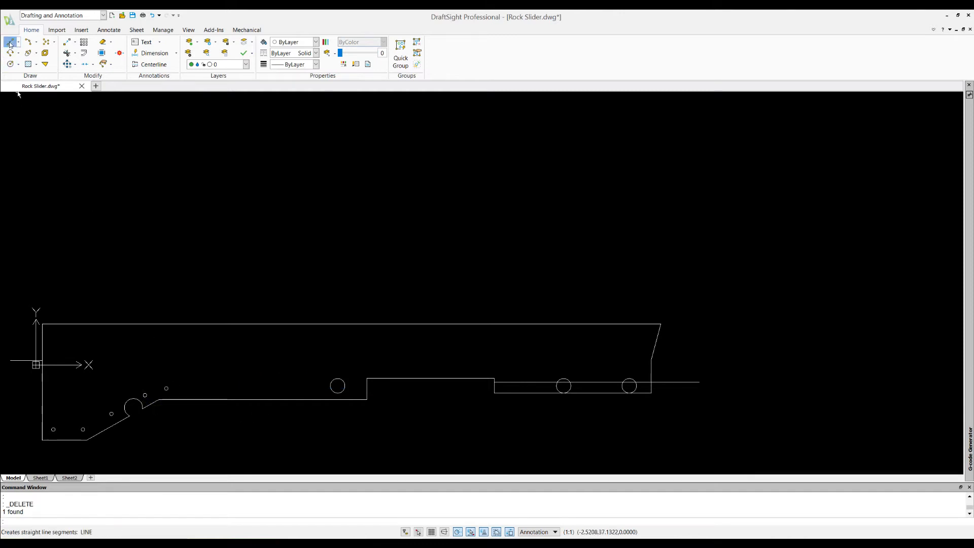
# Step: Draw a chain of seven 3-unit horizontal line segments rightward from the newest hole's center, stopping before the larger circle
pyautogui.click(10, 42)
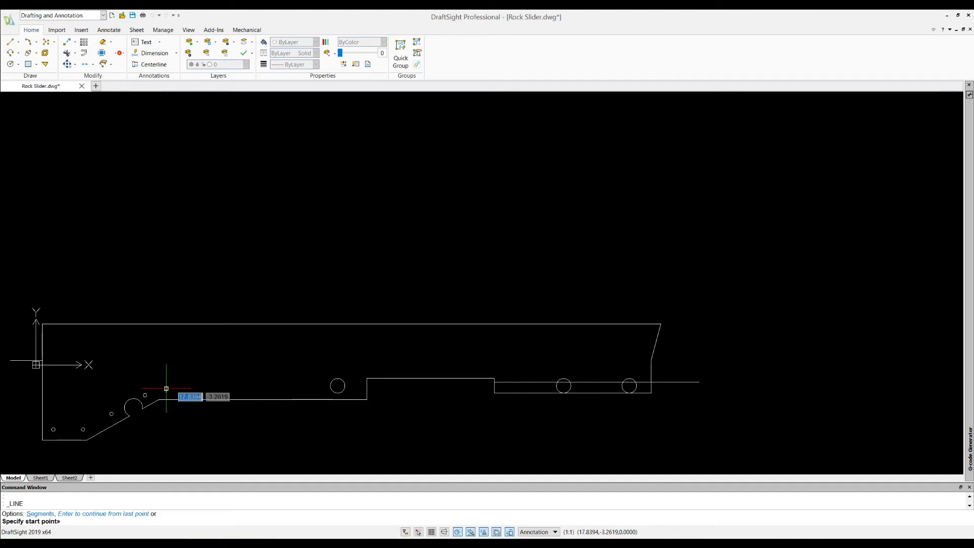
pyautogui.click(166, 389)
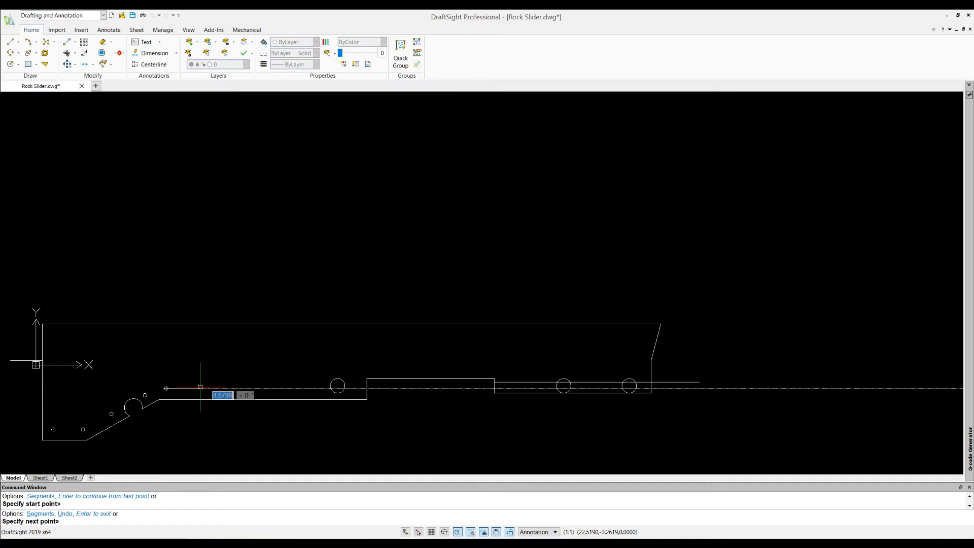
pyautogui.write('3')
pyautogui.press('Return')
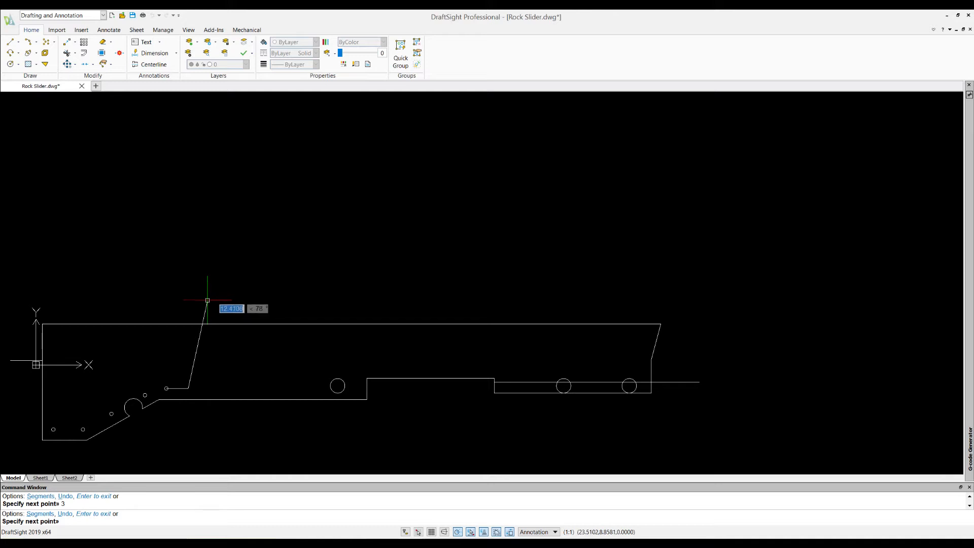
pyautogui.click(210, 388)
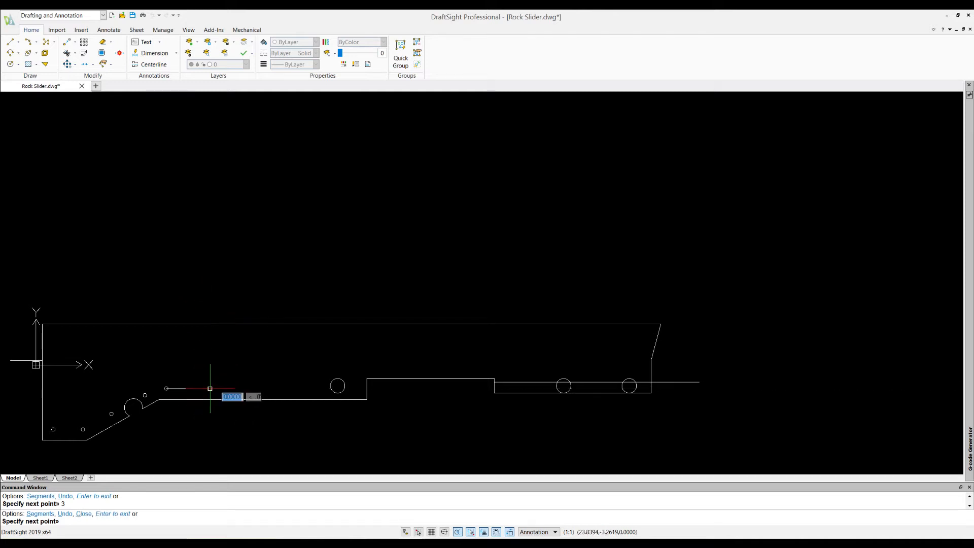
pyautogui.write('3')
pyautogui.press('Return')
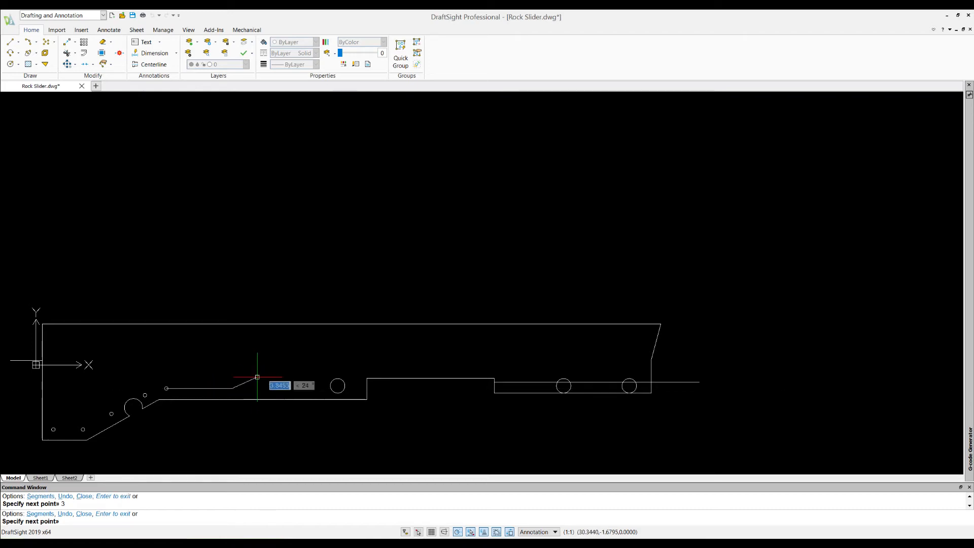
pyautogui.write('3')
pyautogui.press('Return')
pyautogui.write('3')
pyautogui.press('Return')
pyautogui.write('3')
pyautogui.press('Return')
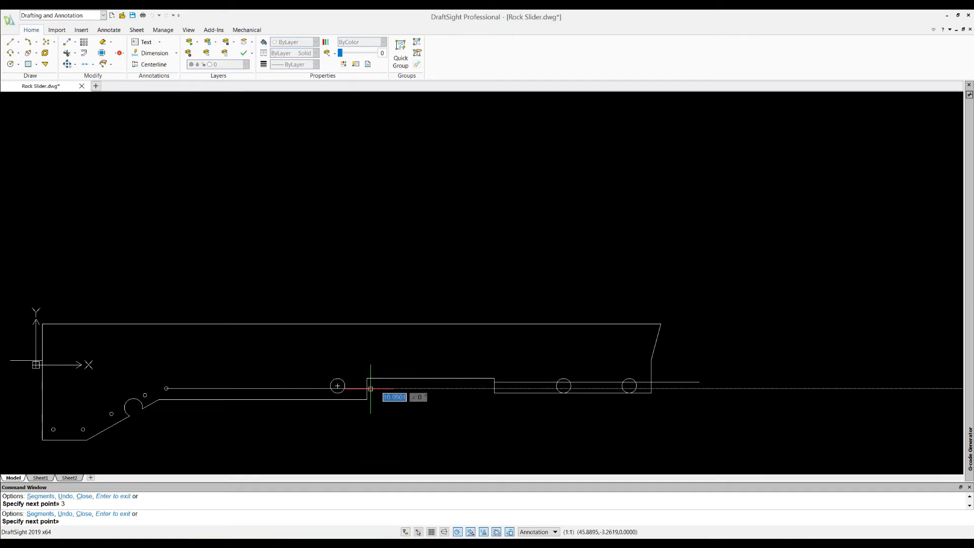
pyautogui.write('4')
pyautogui.press('Return')
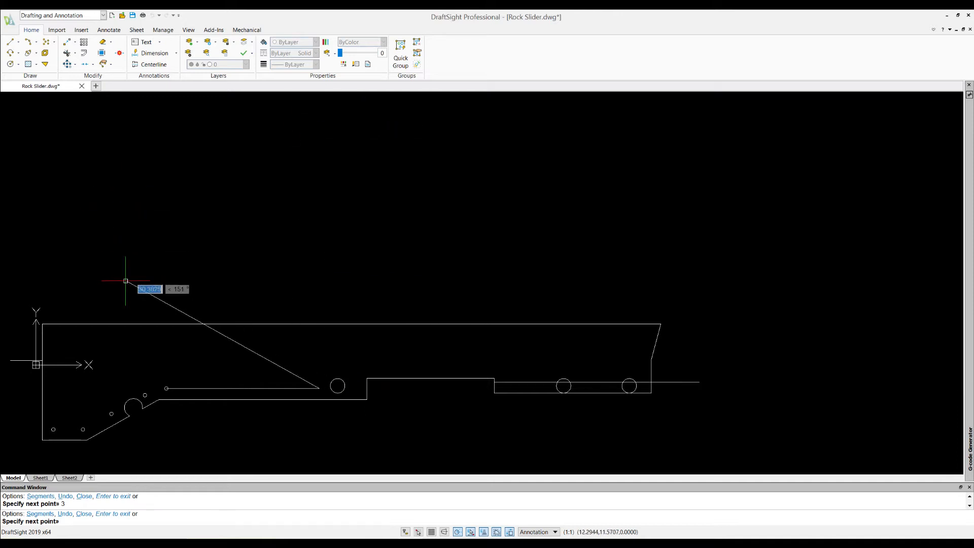
pyautogui.press('Escape')
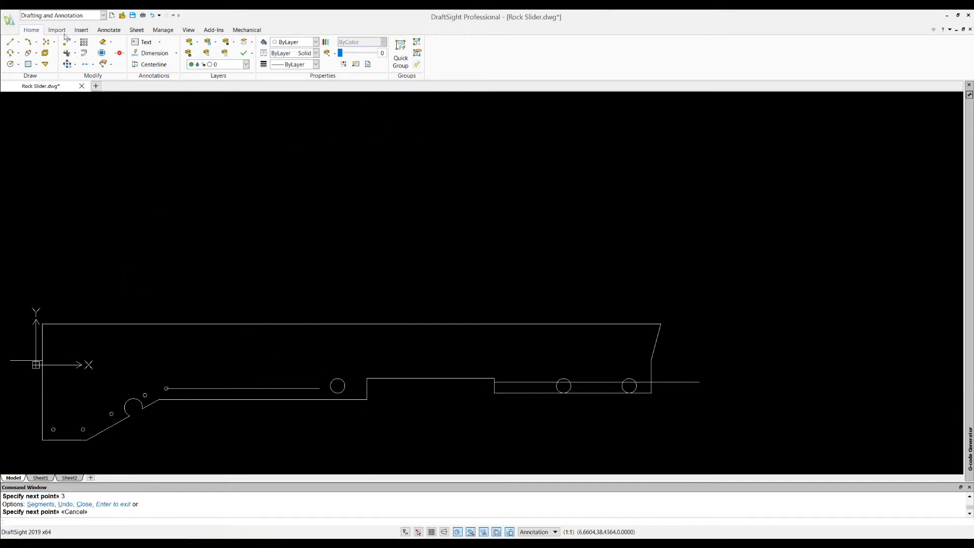
# Step: Draw a circle of radius 0.25 at the right end of the first 3-unit segment
pyautogui.click(10, 64)
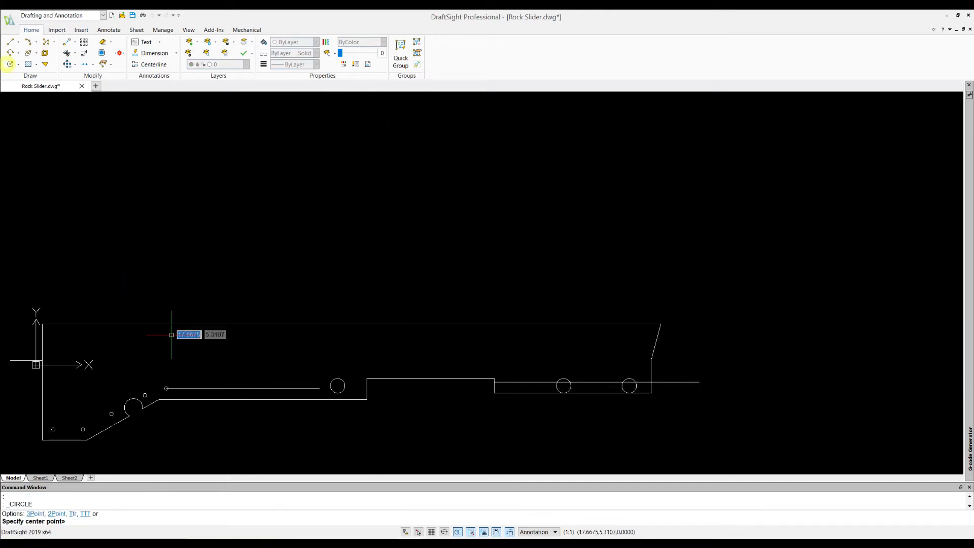
pyautogui.click(188, 388)
pyautogui.write('.25')
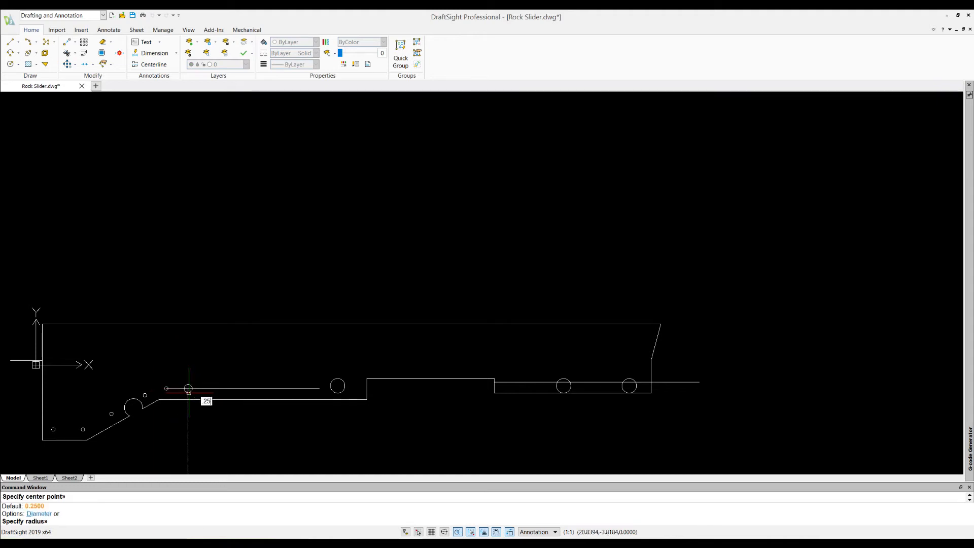
pyautogui.press('Return')
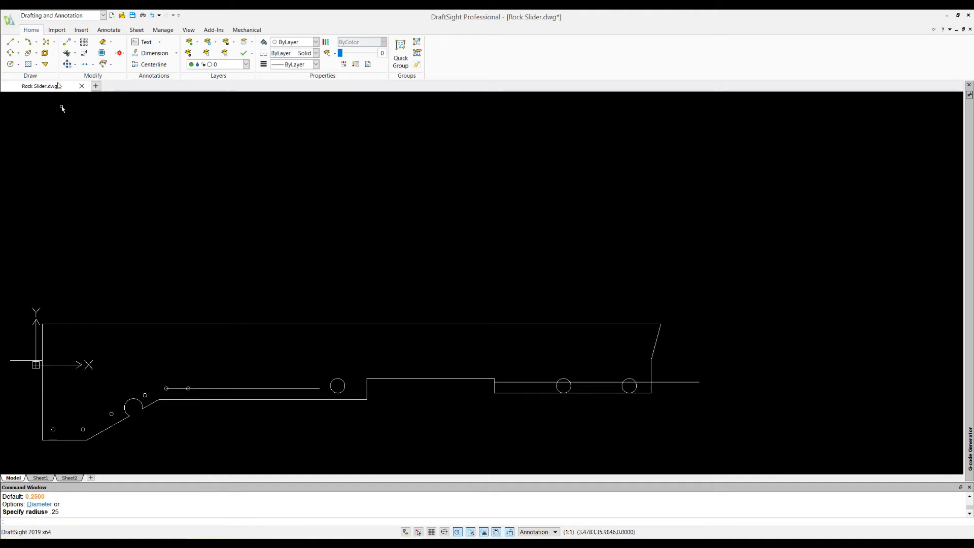
# Step: Draw circles of radius 0.25 at the right ends of the remaining six 3-unit segments
pyautogui.click(10, 64)
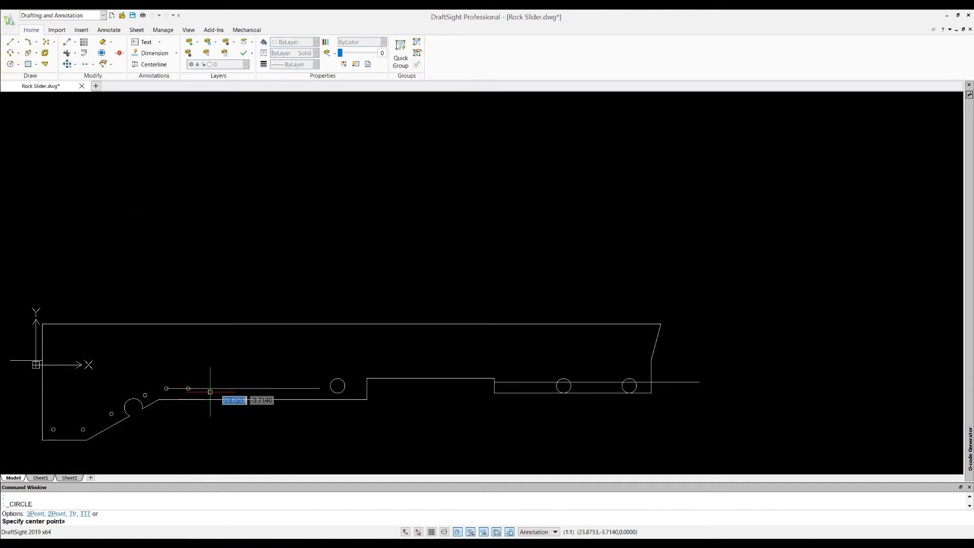
pyautogui.click(210, 388)
pyautogui.press('Return')
pyautogui.press('Return')
pyautogui.click(232, 388)
pyautogui.write('.25')
pyautogui.press('Return')
pyautogui.press('Return')
pyautogui.click(254, 388)
pyautogui.write('.25')
pyautogui.press('Return')
pyautogui.press('Return')
pyautogui.click(274, 388)
pyautogui.write('.25')
pyautogui.press('Return')
pyautogui.press('Return')
pyautogui.click(297, 388)
pyautogui.write('.25')
pyautogui.press('Return')
pyautogui.press('Return')
pyautogui.click(320, 388)
pyautogui.press('Return')
# Step: Delete all the 3-unit guide segments between the holes in the middle row
pyautogui.click(241, 401)
pyautogui.press('Delete')
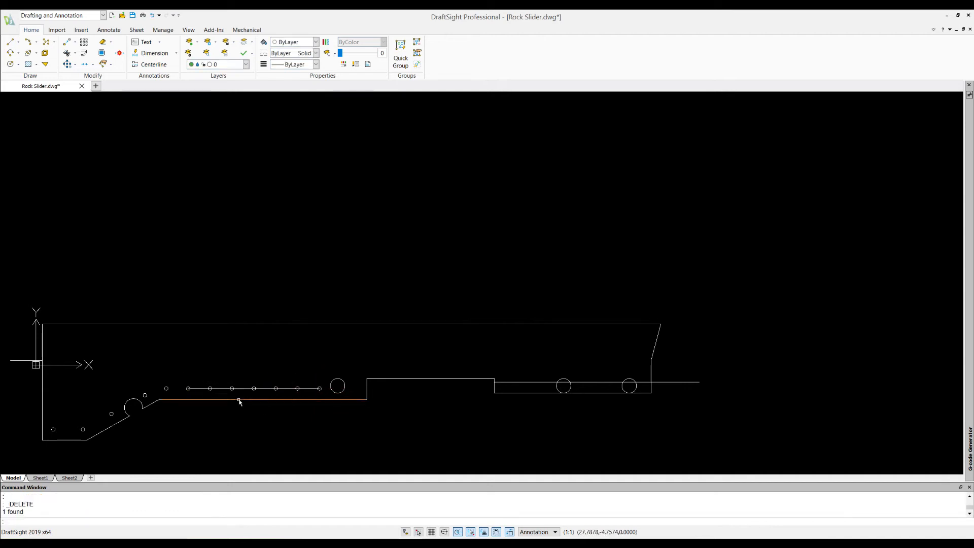
pyautogui.click(288, 389)
pyautogui.press('Delete')
pyautogui.click(305, 388)
pyautogui.press('Delete')
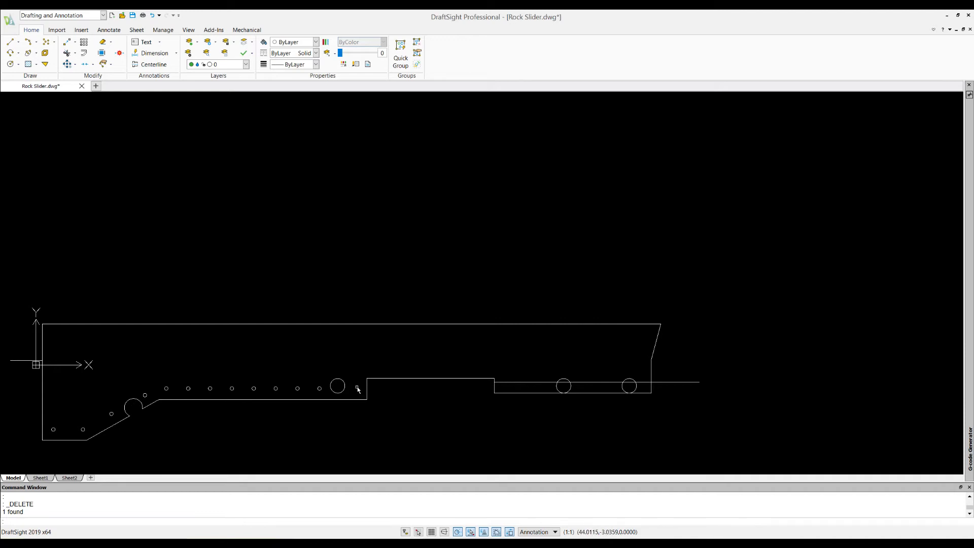
# Step: Draw a horizontal guide line about 5 units long from the last small hole's center rightward through the large circle, ending before the notch
pyautogui.click(10, 42)
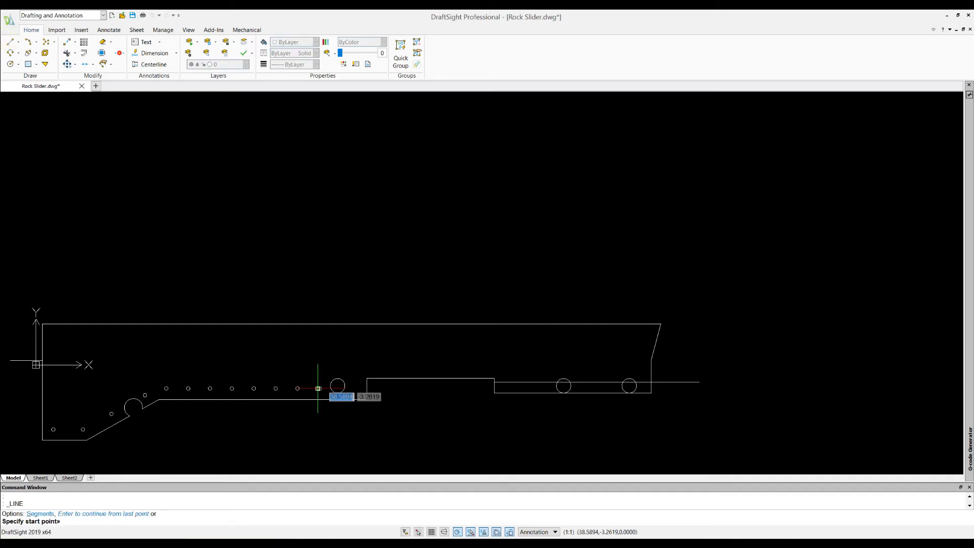
pyautogui.click(319, 389)
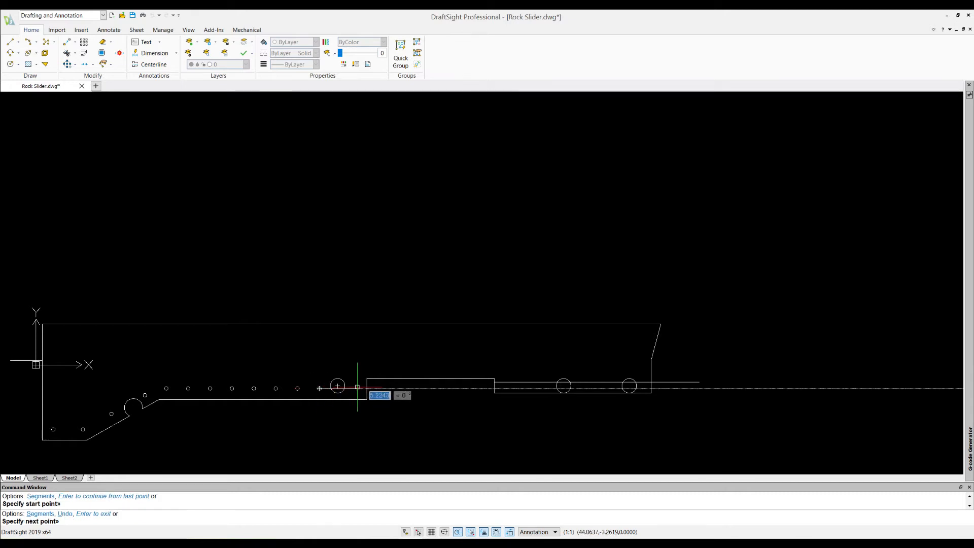
pyautogui.click(355, 388)
pyautogui.press('Escape')
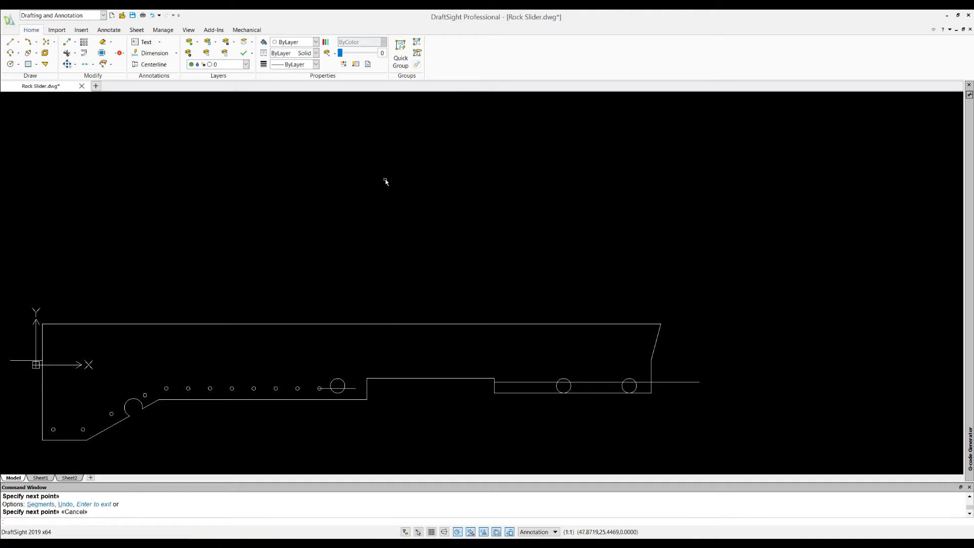
# Step: Draw a circle of radius 0.25 at the guide line's right end and delete the guide line through the large circle
pyautogui.click(10, 64)
pyautogui.click(354, 389)
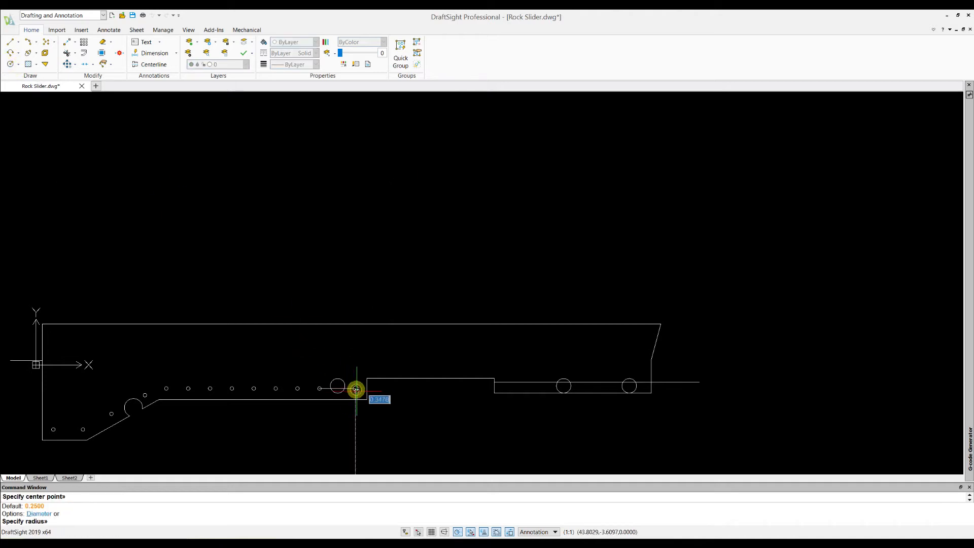
pyautogui.write('.25')
pyautogui.press('Return')
pyautogui.press('Escape')
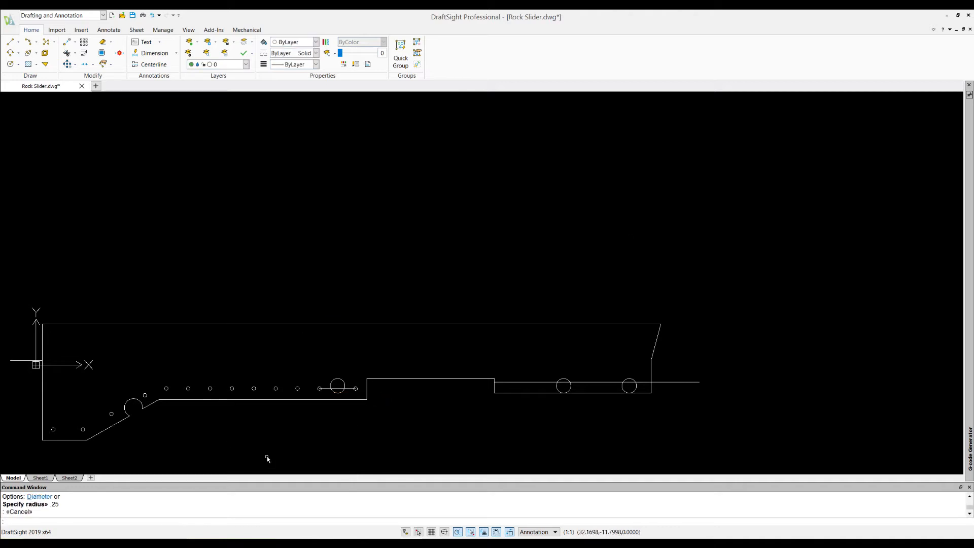
pyautogui.click(340, 389)
pyautogui.press('Delete')
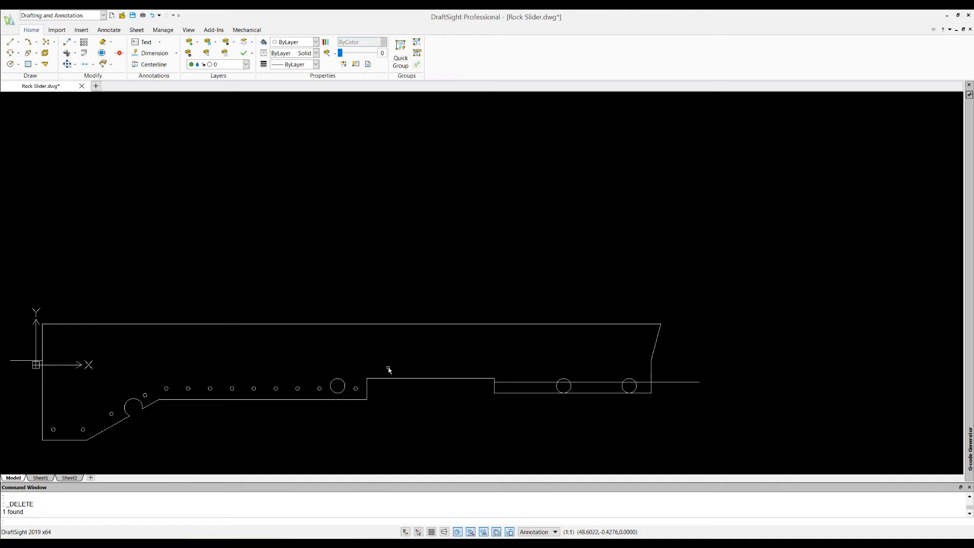
# Step: Draw a 1.5-unit horizontal line rightward from the point where the offset guide line meets the notch's right edge
pyautogui.scroll(-2, 543, 393)
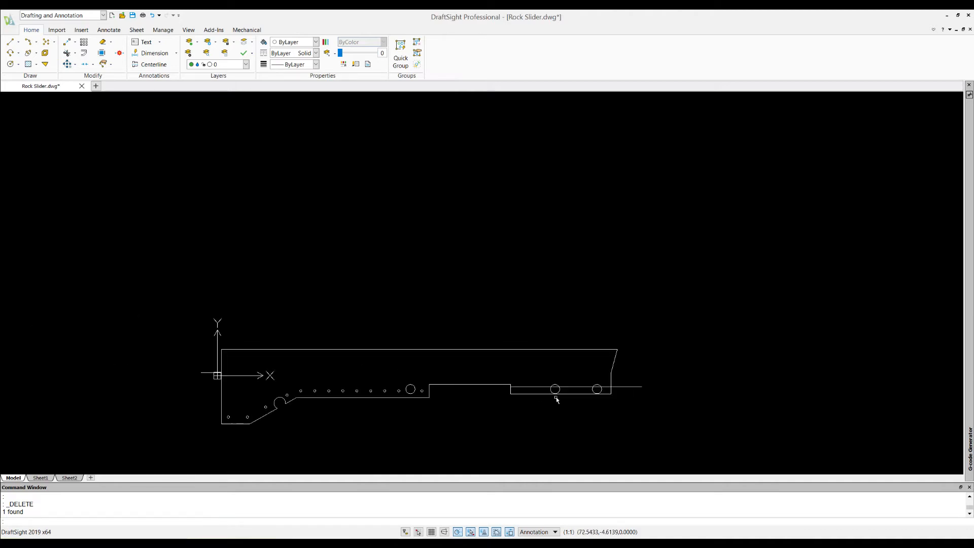
pyautogui.scroll(3, 687, 383)
pyautogui.scroll(-2, 145, 421)
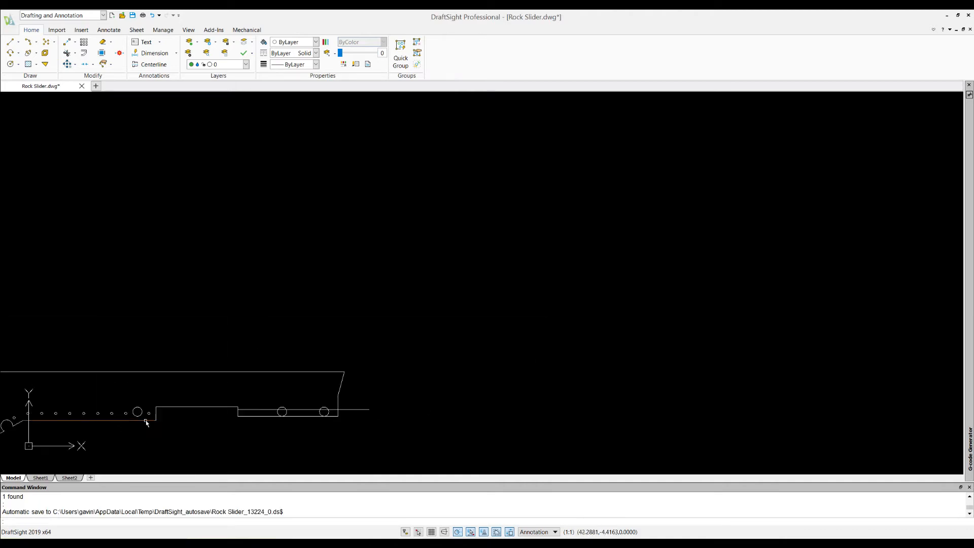
pyautogui.scroll(2, 276, 405)
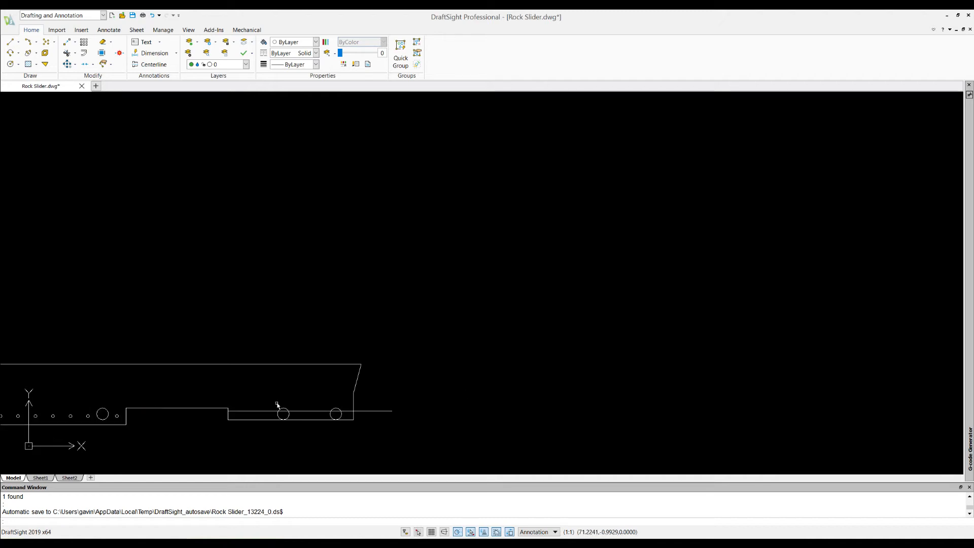
pyautogui.scroll(1, 259, 416)
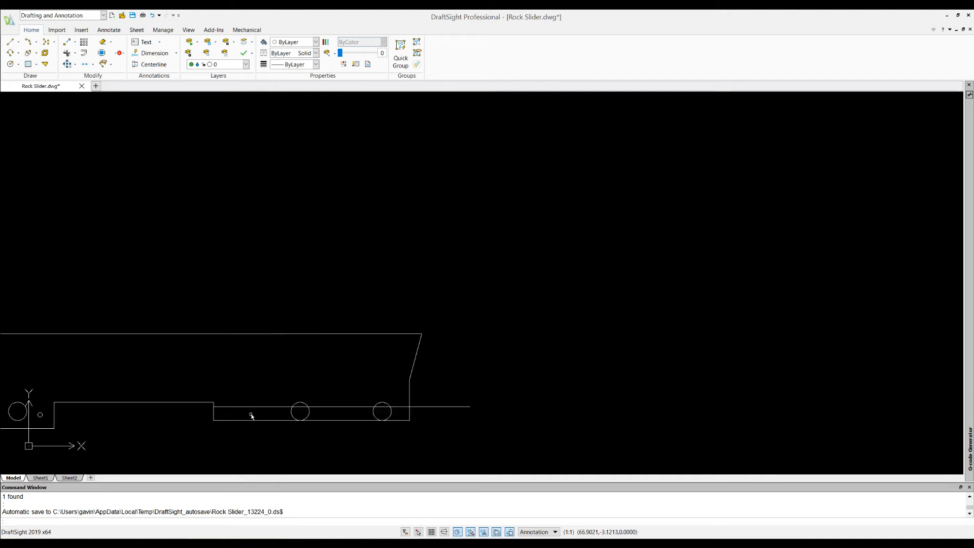
pyautogui.click(12, 43)
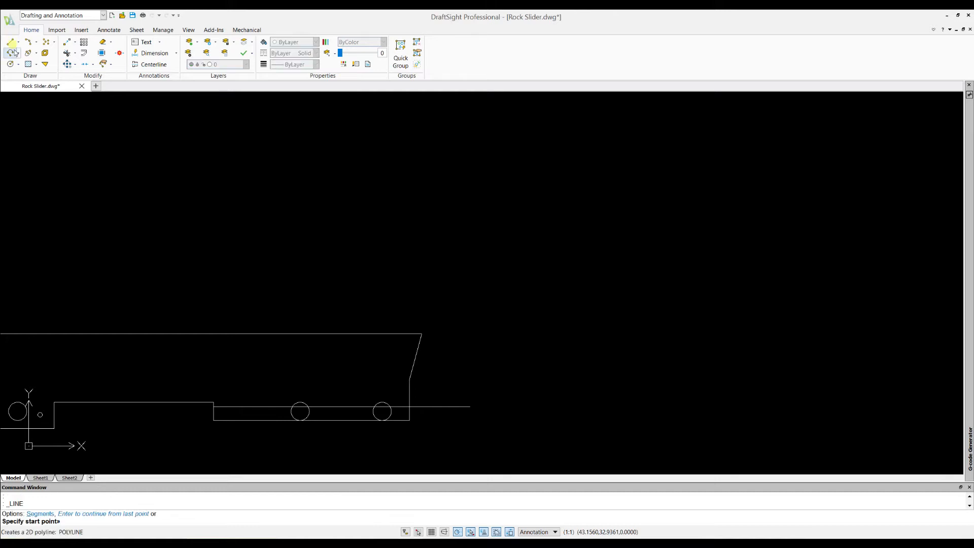
pyautogui.click(213, 407)
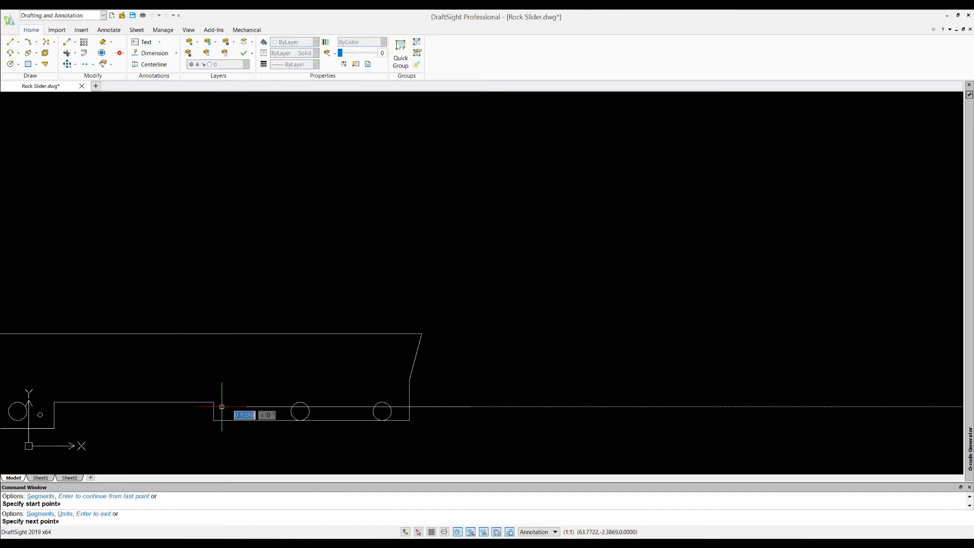
pyautogui.write('1.5')
pyautogui.press('Return')
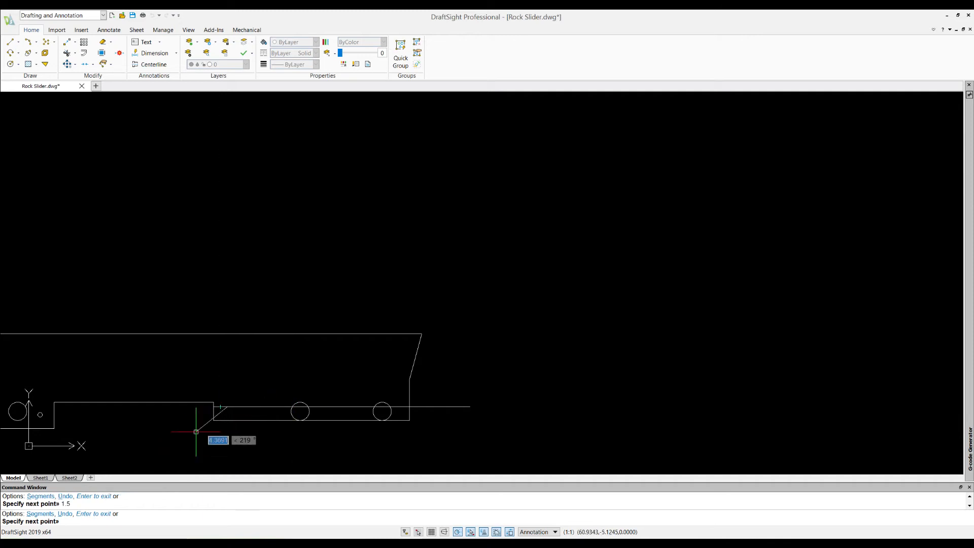
pyautogui.press('Return')
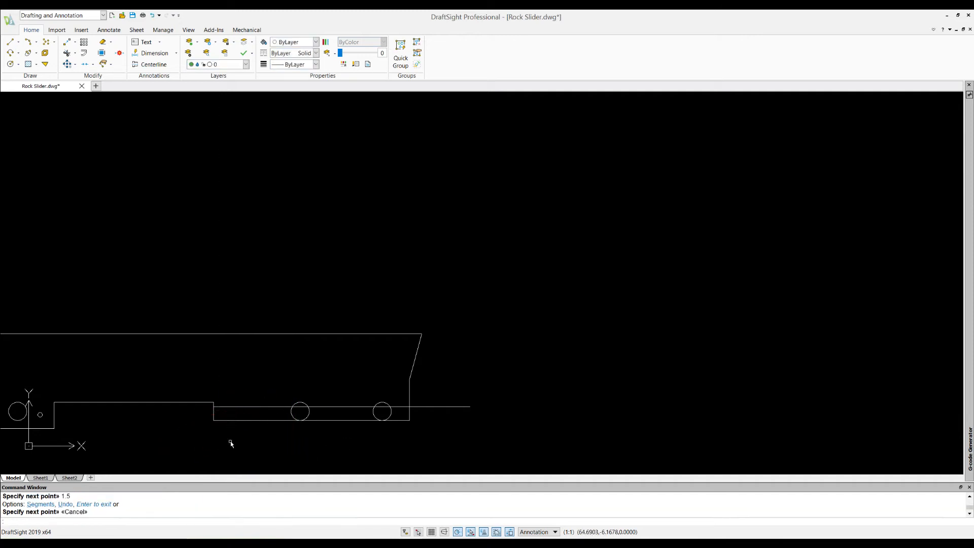
# Step: Draw a circle of radius 0.25 at the 1.5-unit line's right end and delete the offset guide line across the plate's right section
pyautogui.click(10, 63)
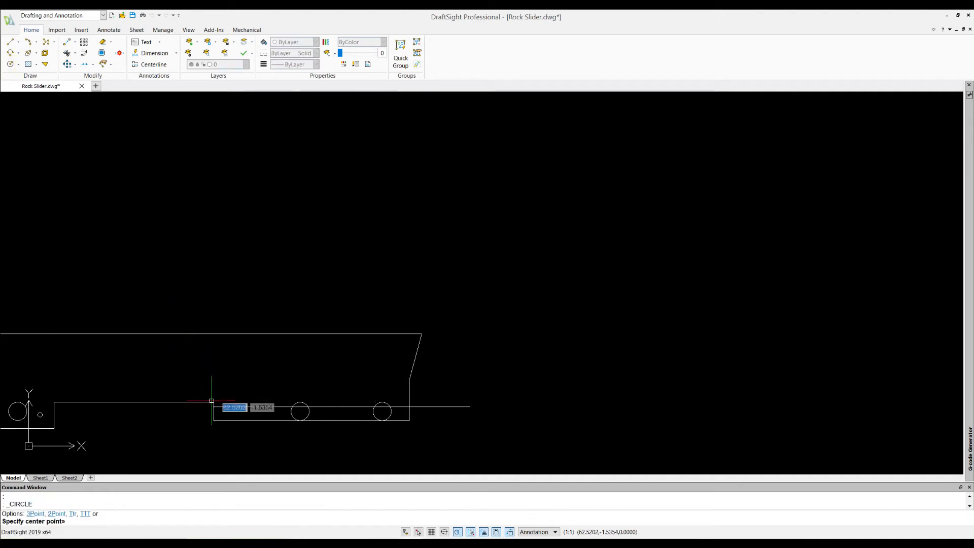
pyautogui.click(227, 407)
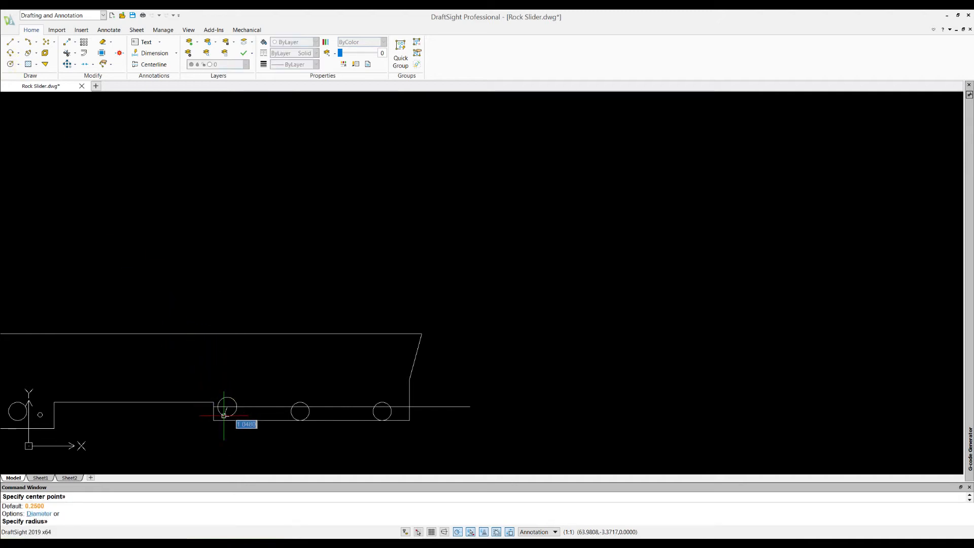
pyautogui.write('.25')
pyautogui.press('Return')
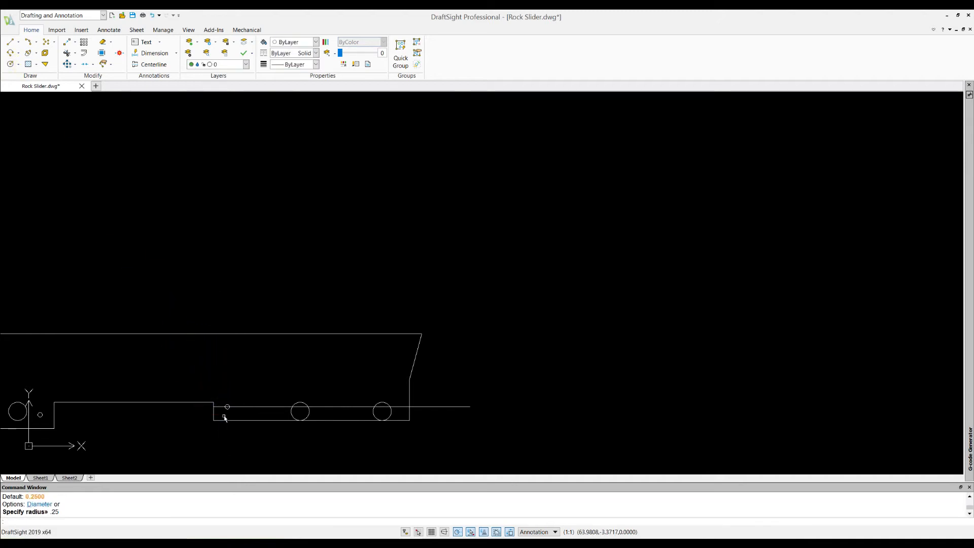
pyautogui.scroll(-1, 280, 341)
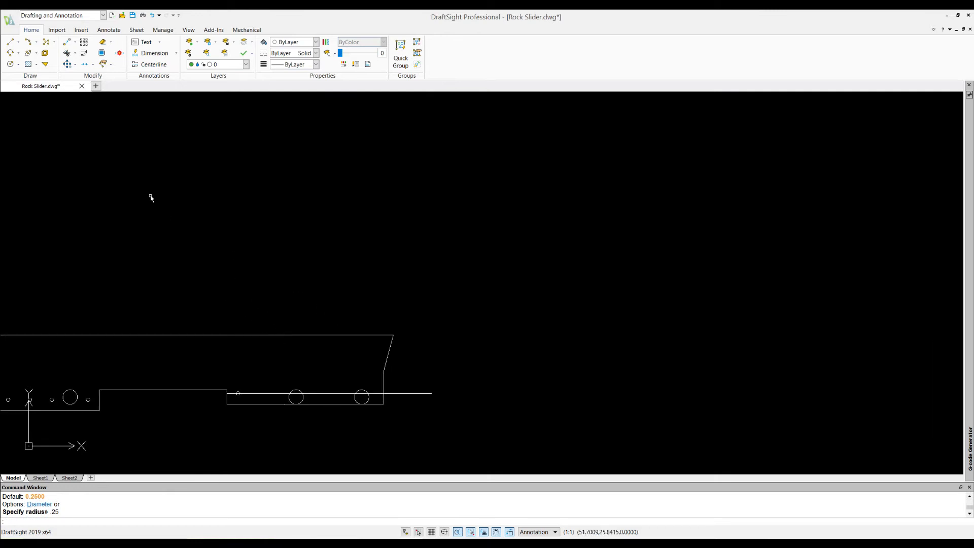
pyautogui.click(270, 397)
pyautogui.press('Delete')
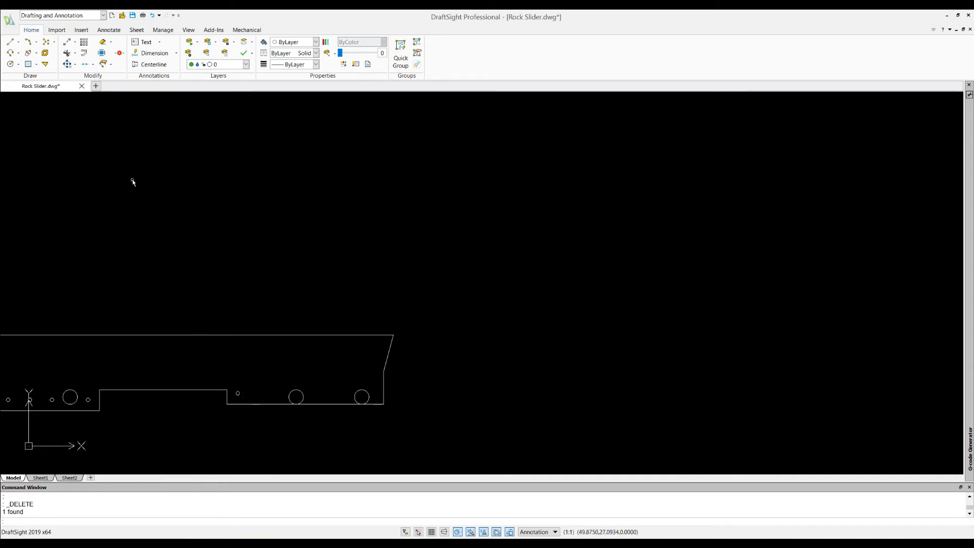
# Step: Draw a chain of two 3-unit horizontal segments rightward from the center of the small hole beside the notch's right edge
pyautogui.click(23, 45)
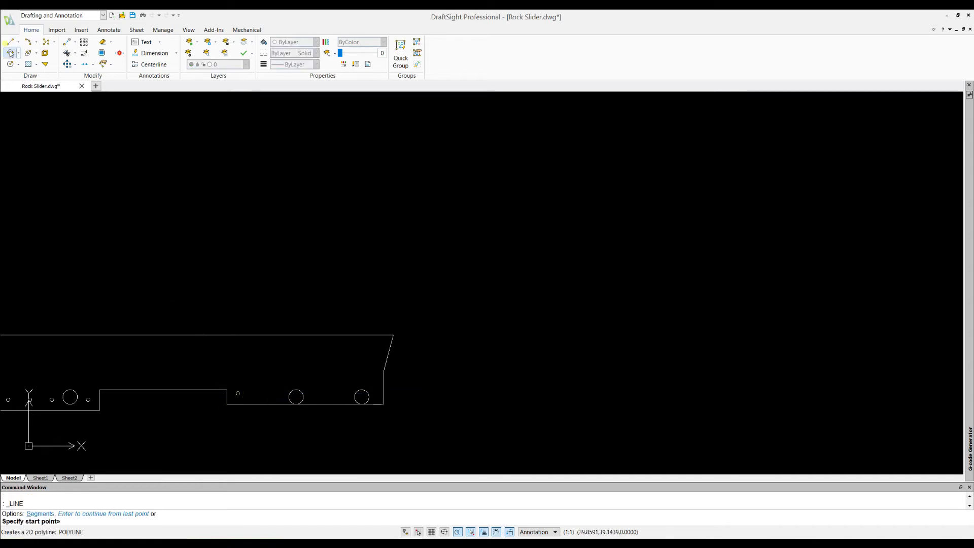
pyautogui.click(239, 394)
pyautogui.write('3')
pyautogui.press('Return')
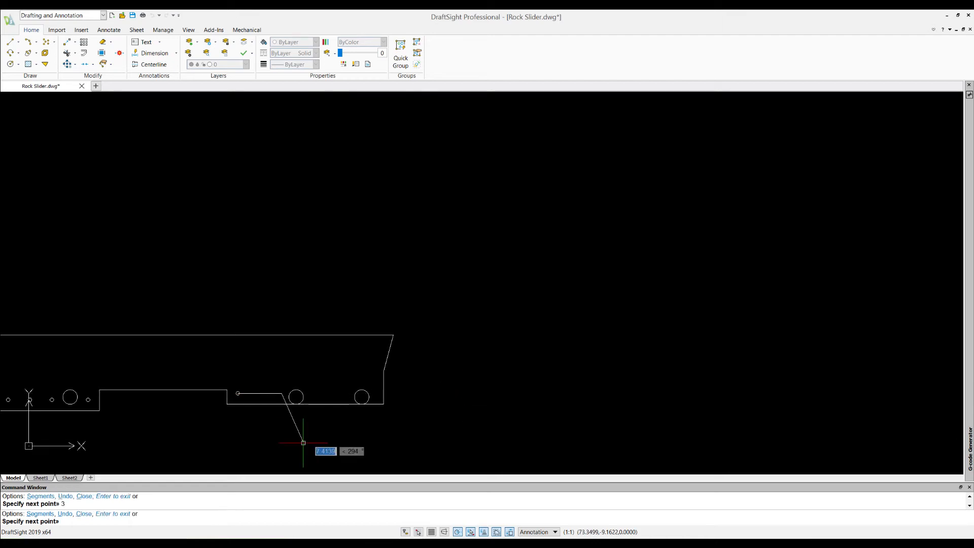
pyautogui.press('Escape')
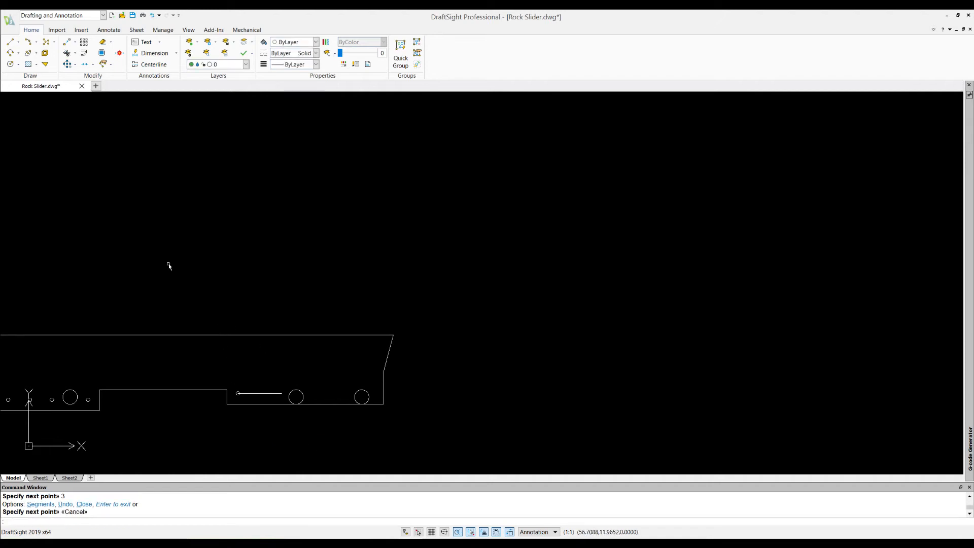
# Step: Draw circles at the right ends of the two 3-unit segments, with radius 0.25 on the first and 0.205 on the second
pyautogui.click(11, 64)
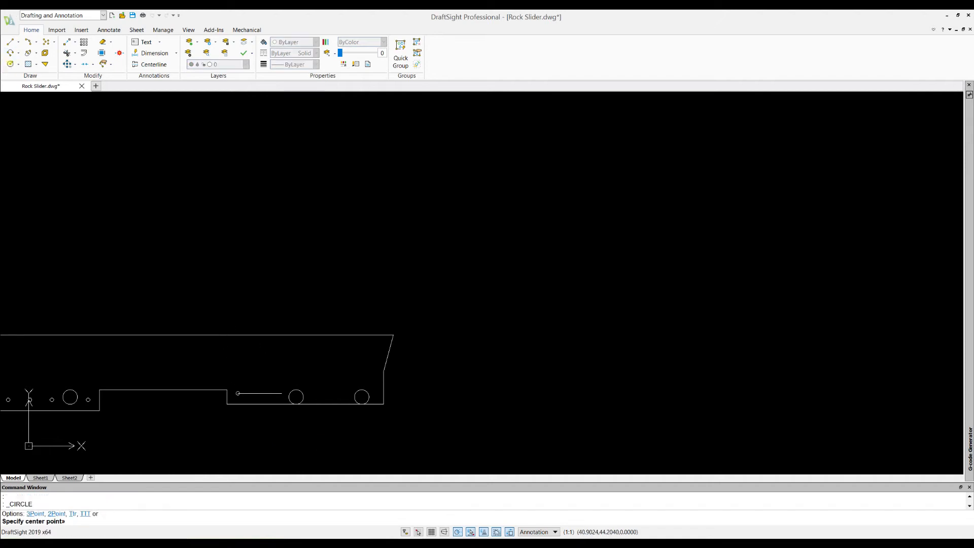
pyautogui.click(261, 394)
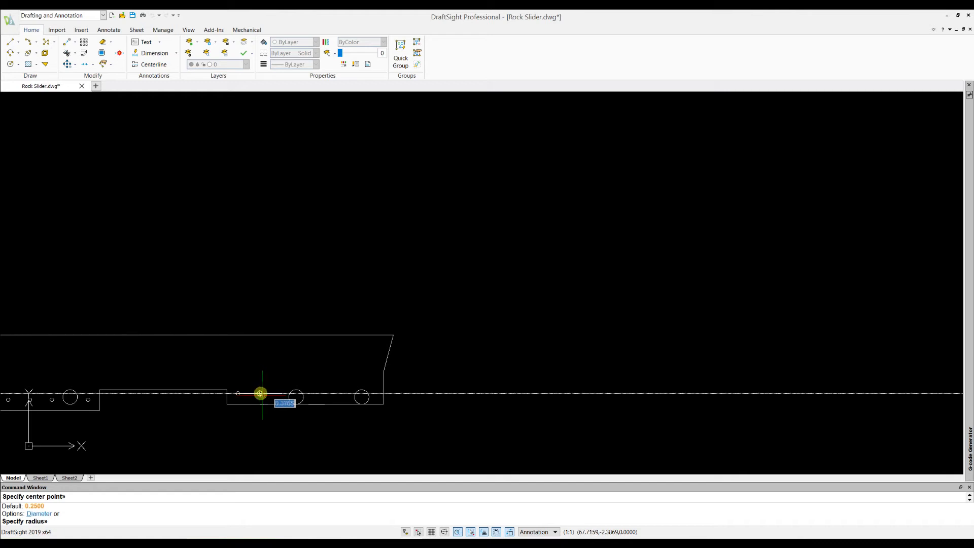
pyautogui.write('.25')
pyautogui.press('Return')
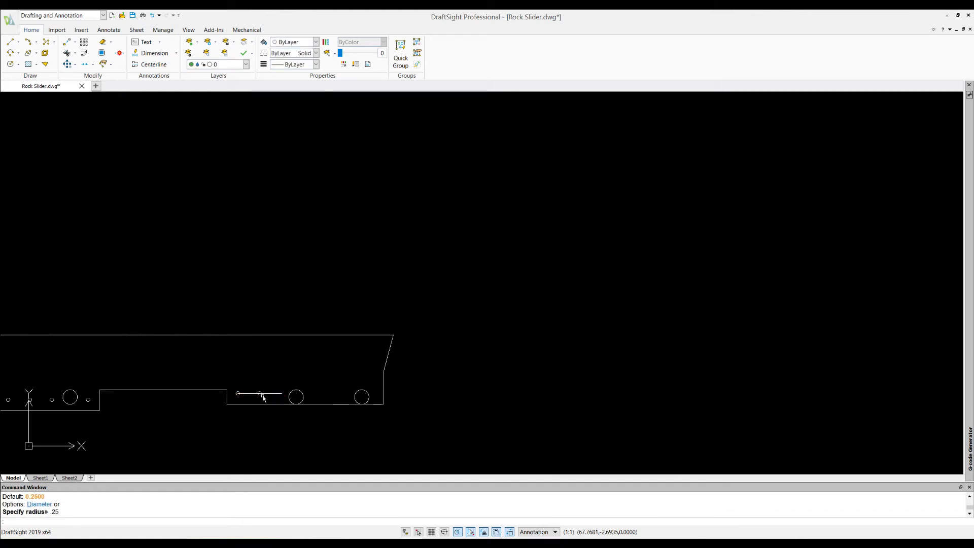
pyautogui.click(11, 64)
pyautogui.click(283, 394)
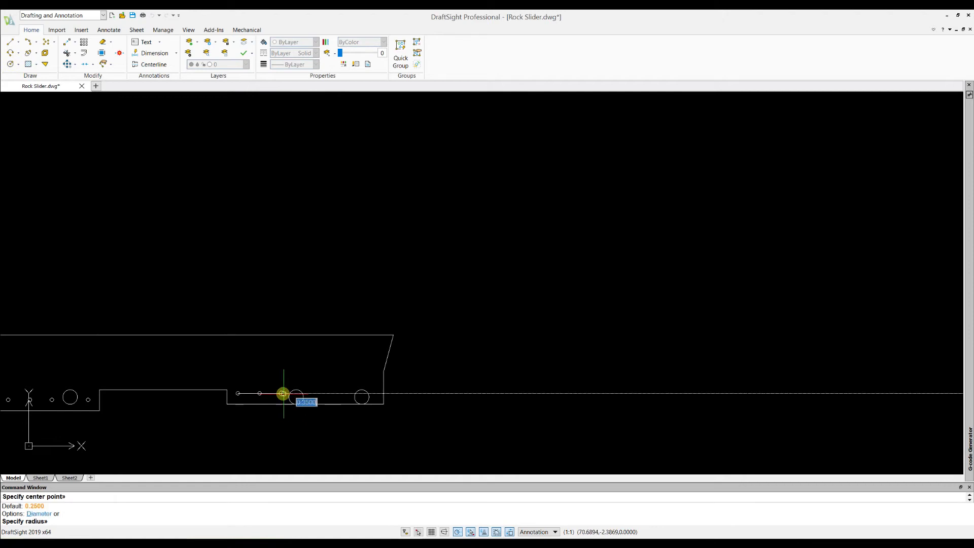
pyautogui.write('.205')
pyautogui.press('Return')
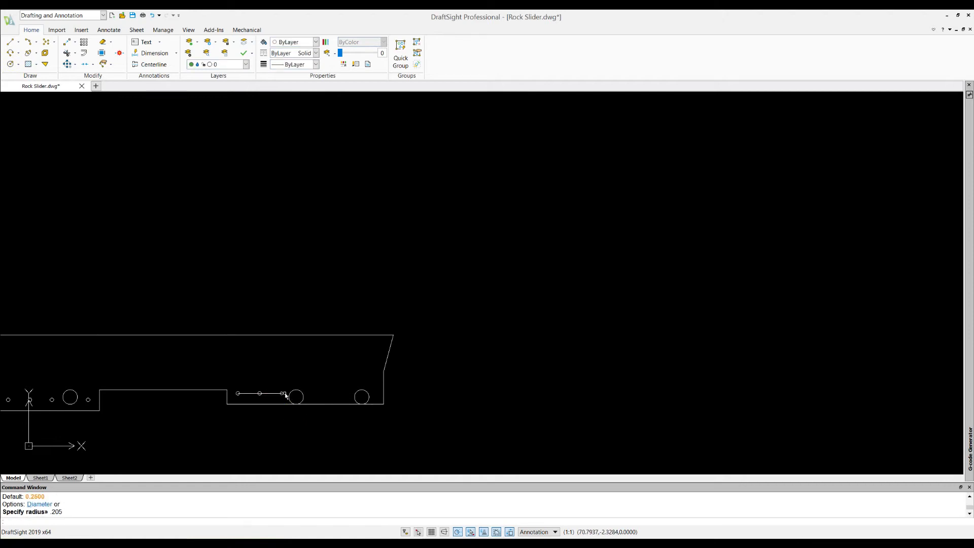
# Step: Delete the two 3-unit guide segments between the three small holes right of the notch
pyautogui.click(273, 394)
pyautogui.press('Delete')
pyautogui.click(248, 397)
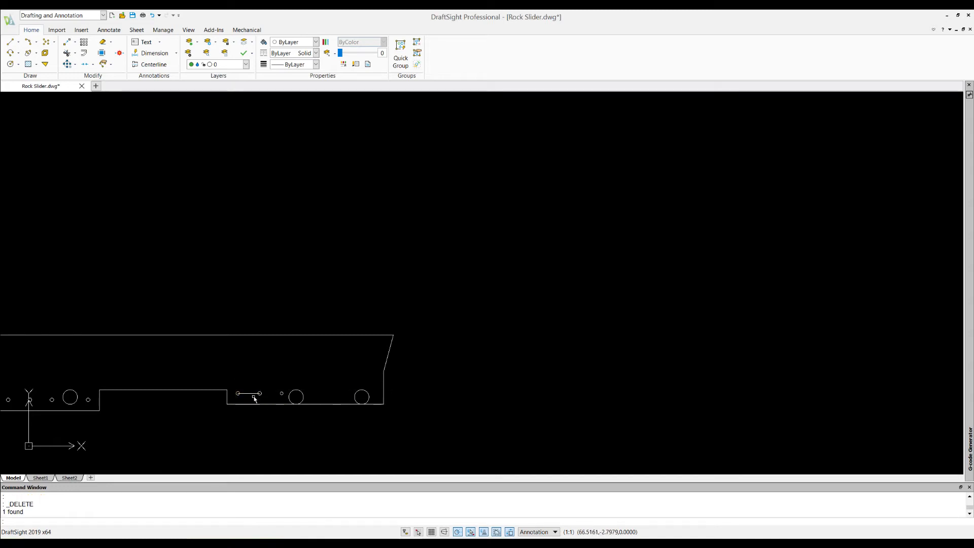
pyautogui.press('Delete')
# Step: Draw a horizontal guide line about 3.8 units long from the third small hole's center rightward, ending just past the adjacent large circle
pyautogui.scroll(5, 331, 402)
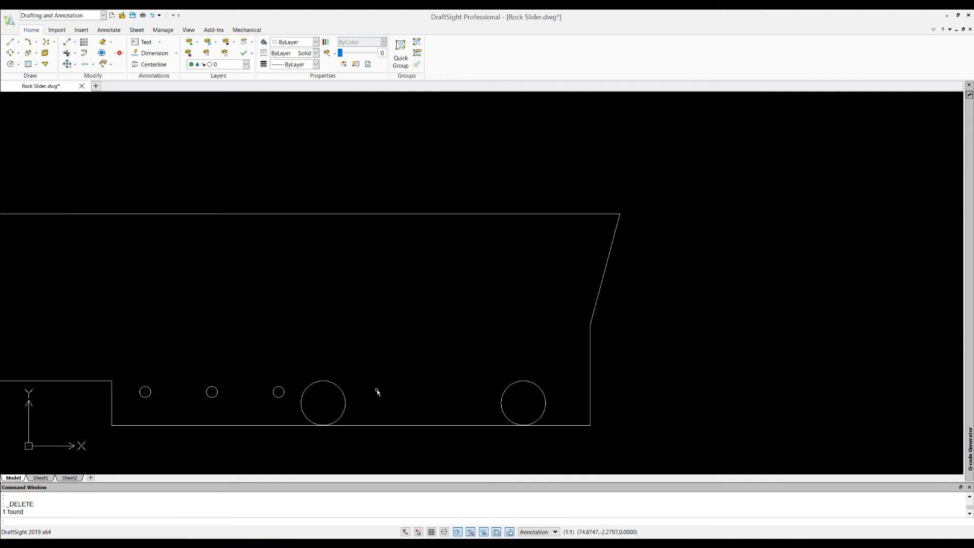
pyautogui.click(10, 42)
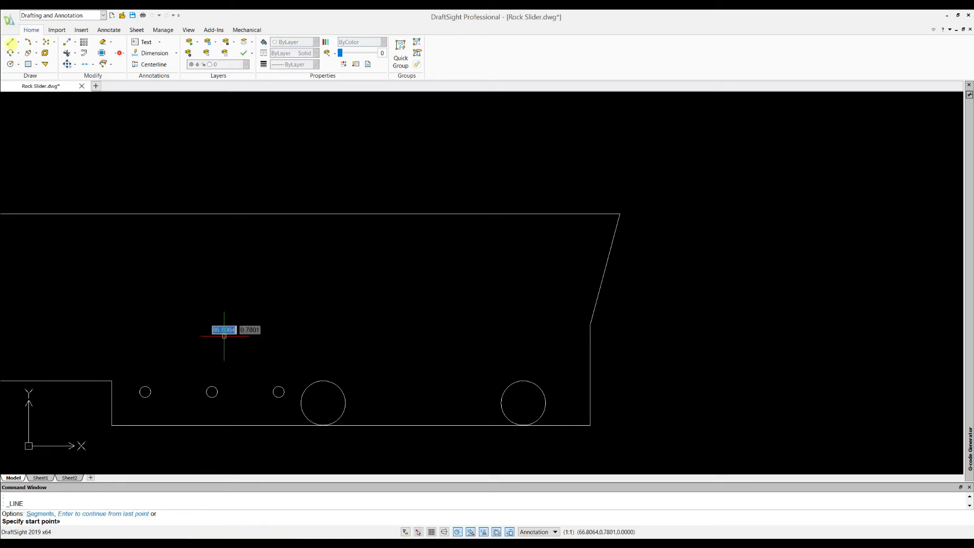
pyautogui.click(278, 391)
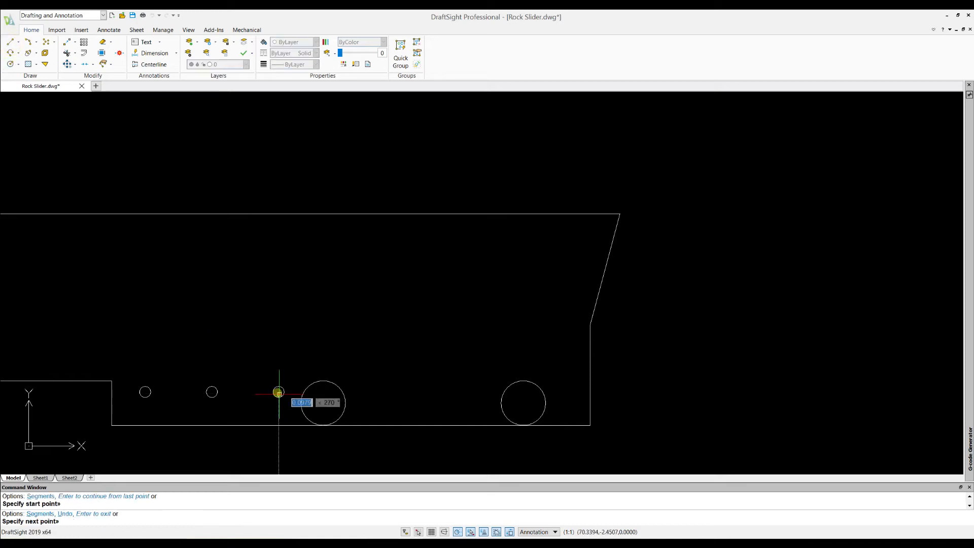
pyautogui.click(364, 392)
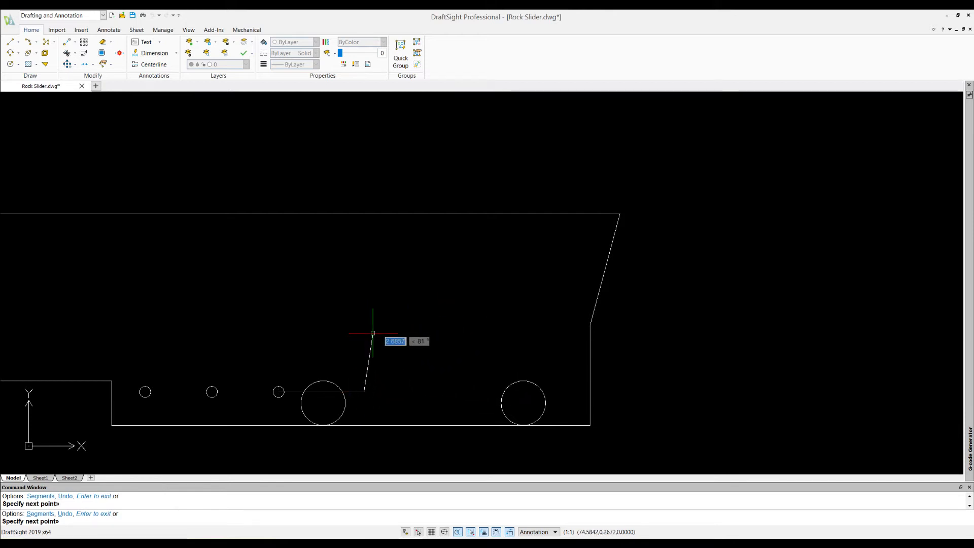
pyautogui.press('Escape')
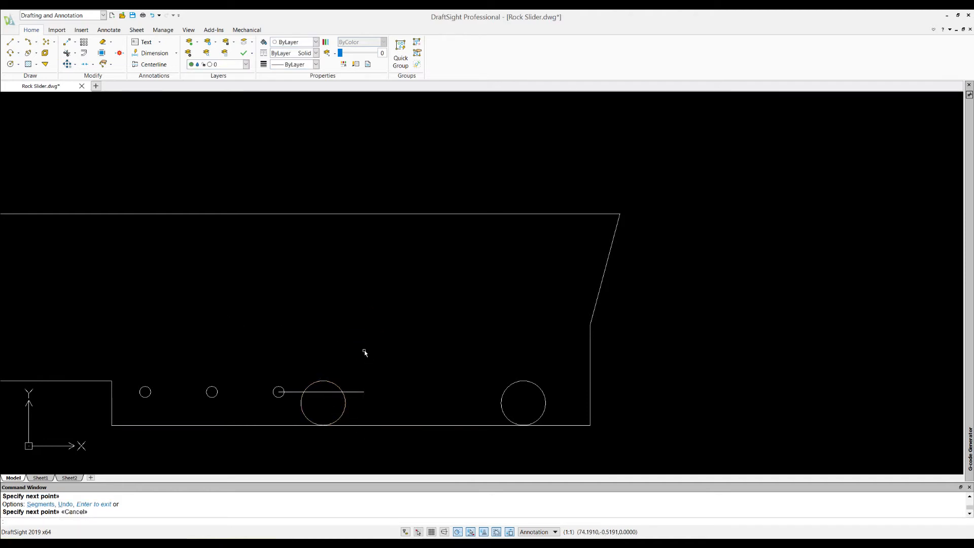
# Step: Draw a 0.25-radius circle at the right end of the guide line beside the first large circle right of the notch
pyautogui.click(10, 64)
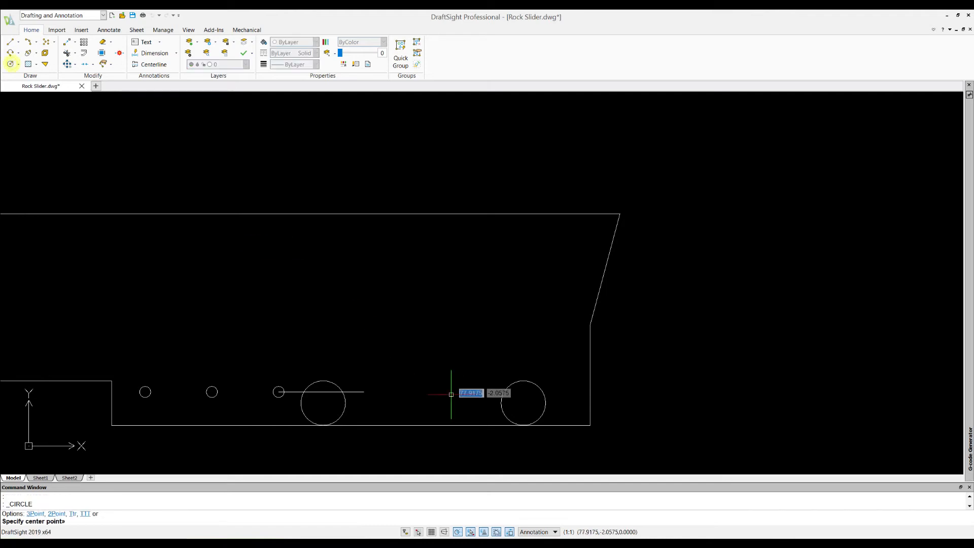
pyautogui.click(364, 391)
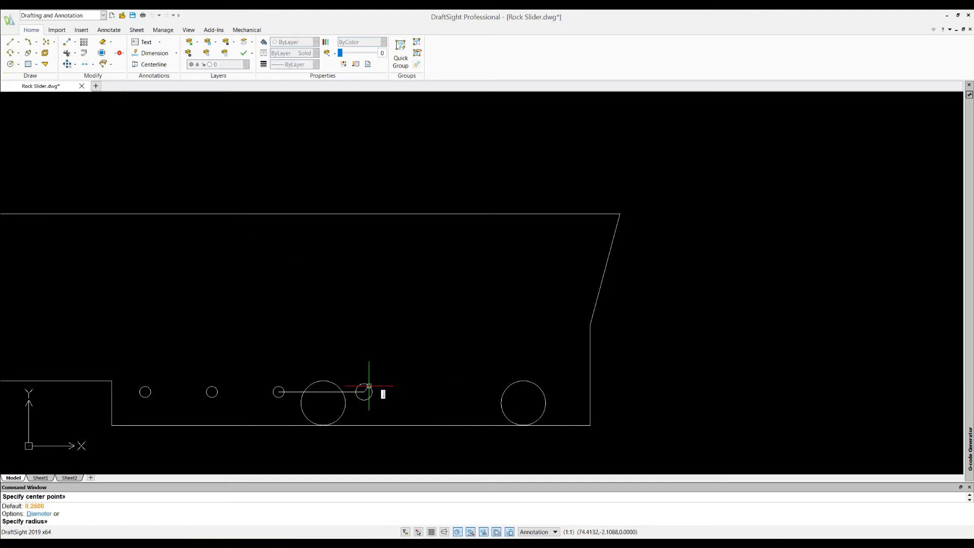
pyautogui.press('Return')
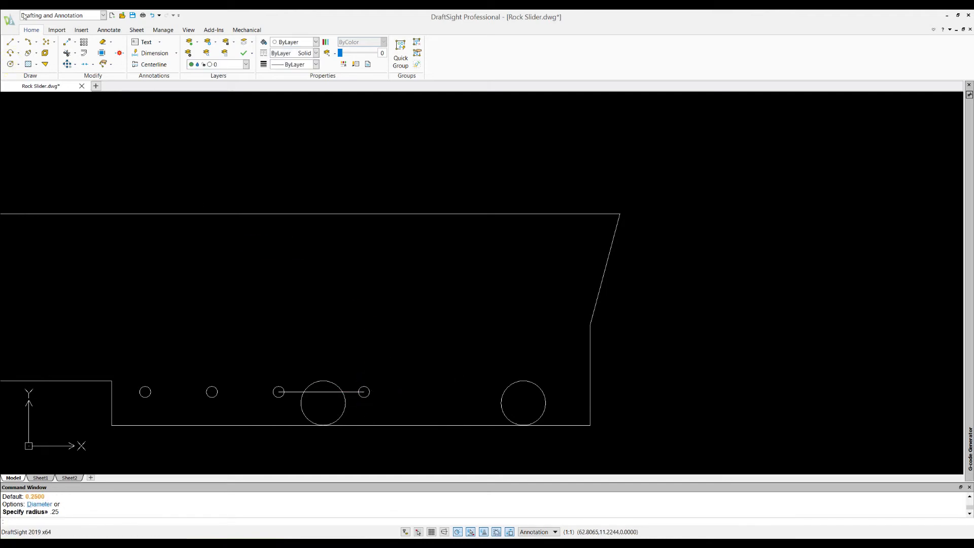
# Step: Draw a horizontal guide line about 5.4 units long from the new small hole's center rightward, ending just short of the next large circle
pyautogui.click(11, 42)
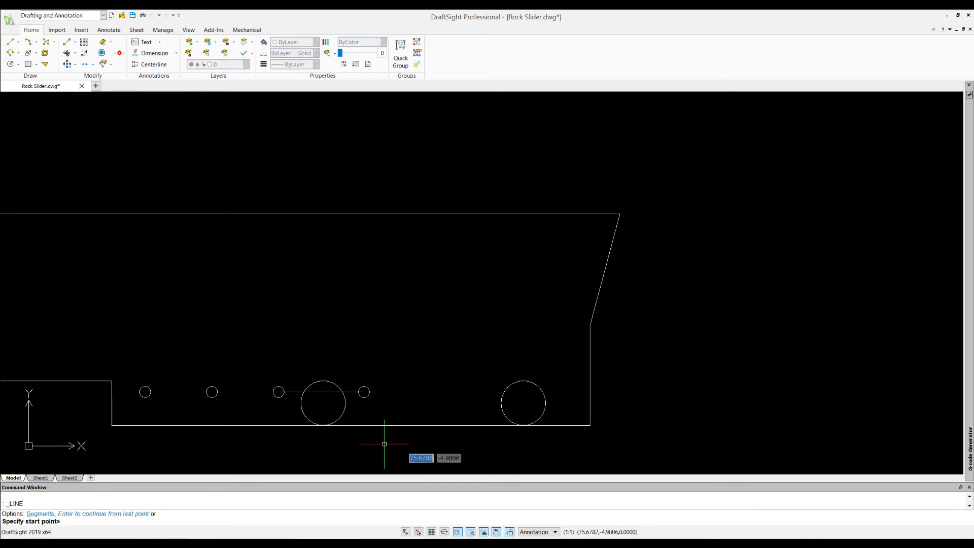
pyautogui.click(364, 392)
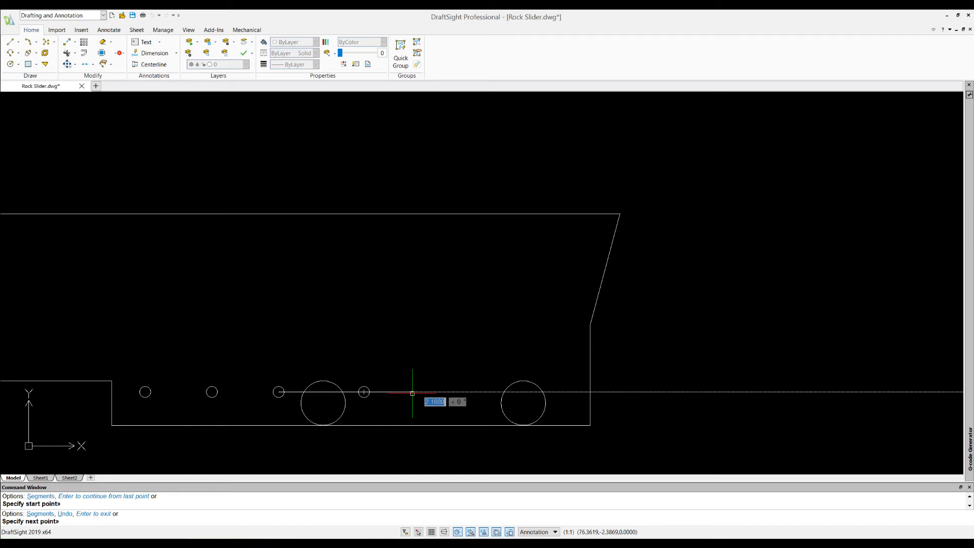
pyautogui.click(483, 392)
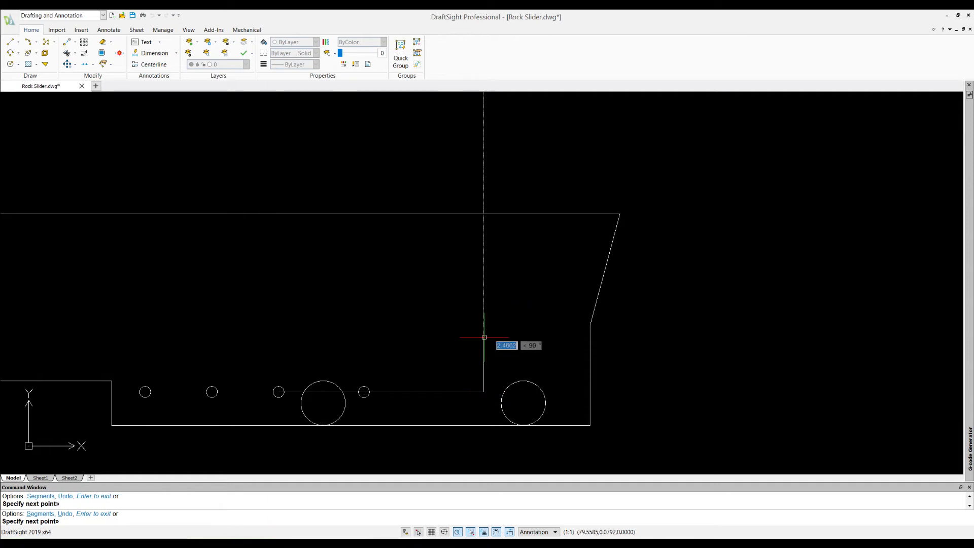
pyautogui.press('Escape')
# Step: Draw two 0.25-radius circles on the new guide line, one at its midpoint and one at its right end
pyautogui.click(10, 64)
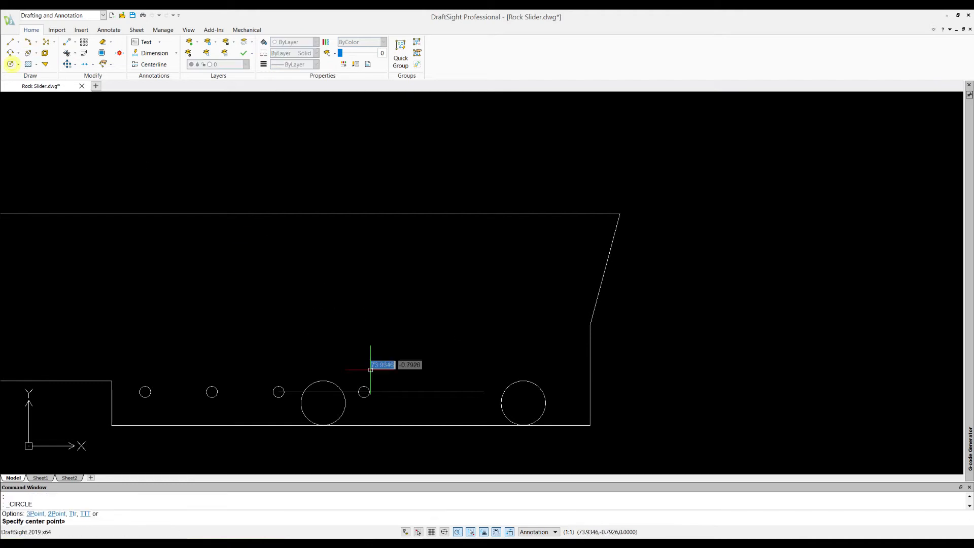
pyautogui.click(424, 392)
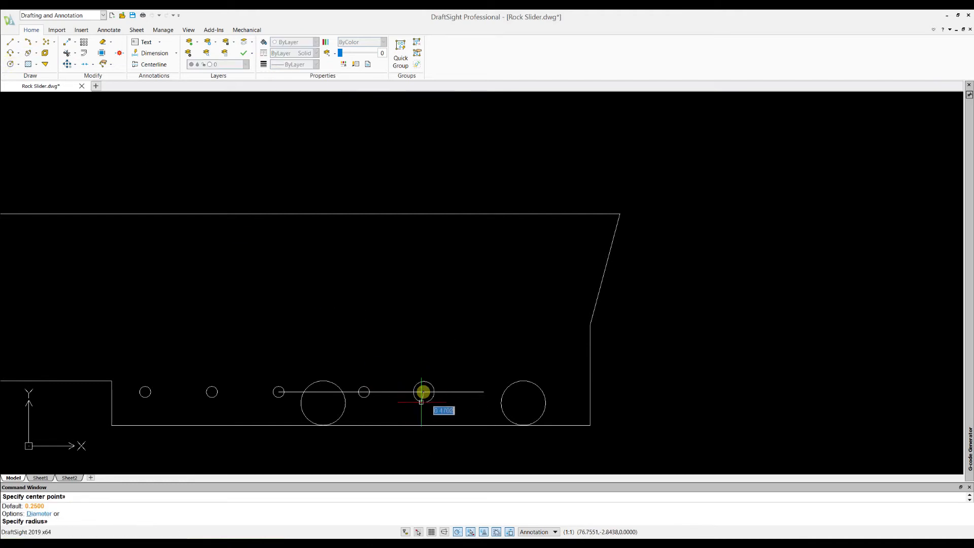
pyautogui.write('.25')
pyautogui.press('Return')
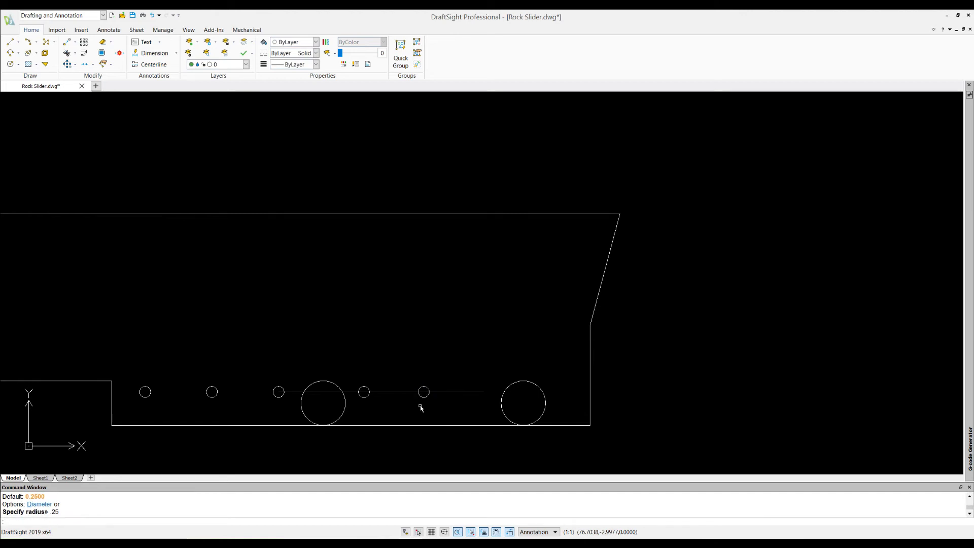
pyautogui.click(10, 64)
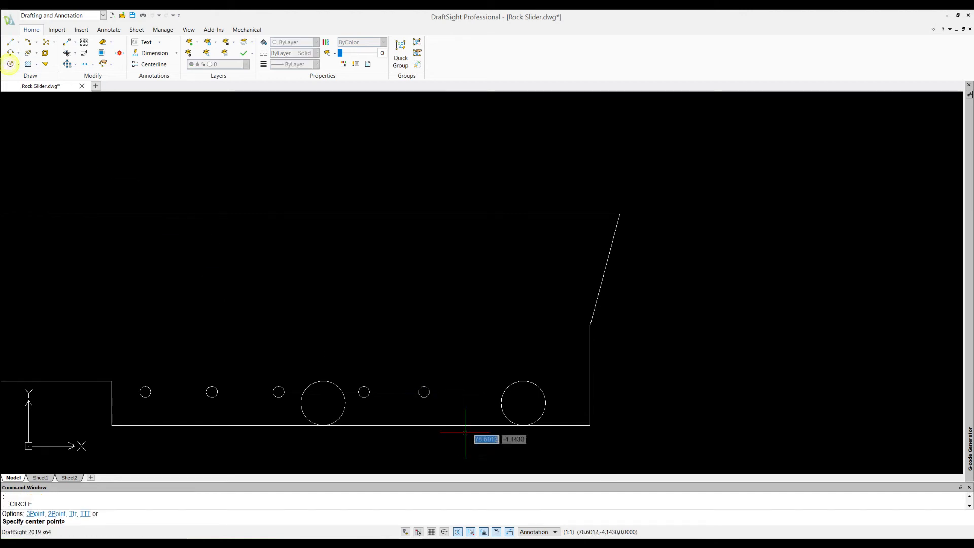
pyautogui.click(483, 392)
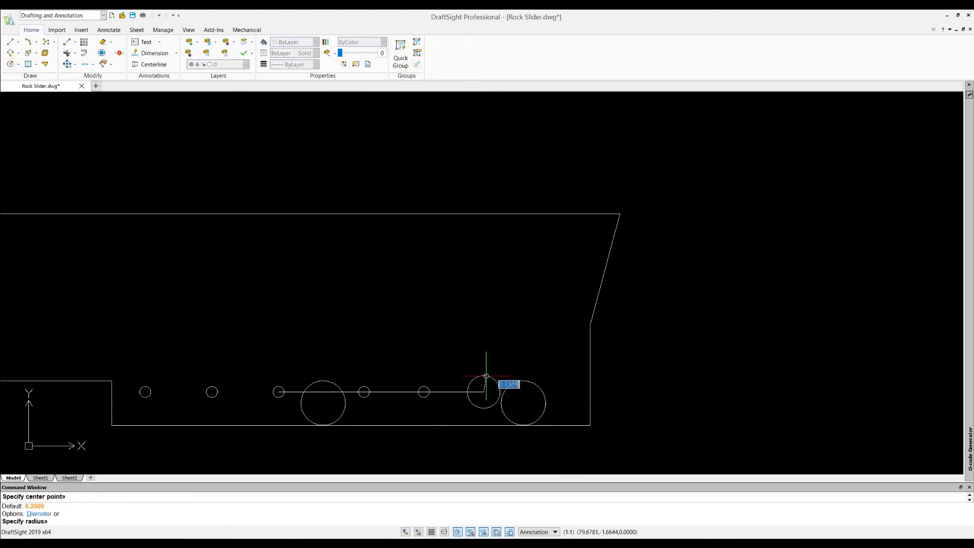
pyautogui.write('.25')
pyautogui.press('Return')
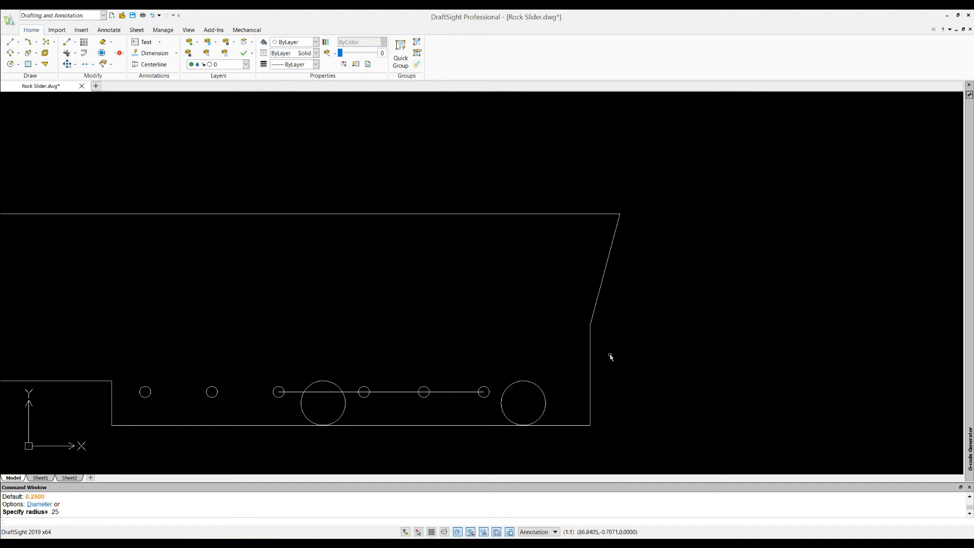
# Step: Delete the two guide lines running through the small holes around the first large circle right of the notch
pyautogui.press('Escape')
pyautogui.click(437, 393)
pyautogui.click(457, 406)
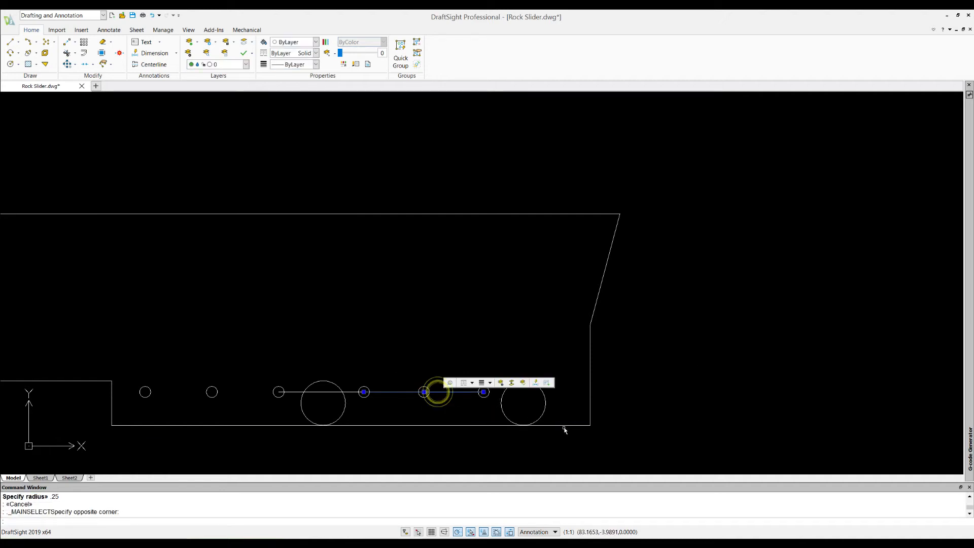
pyautogui.press('Delete')
pyautogui.click(349, 392)
pyautogui.press('Delete')
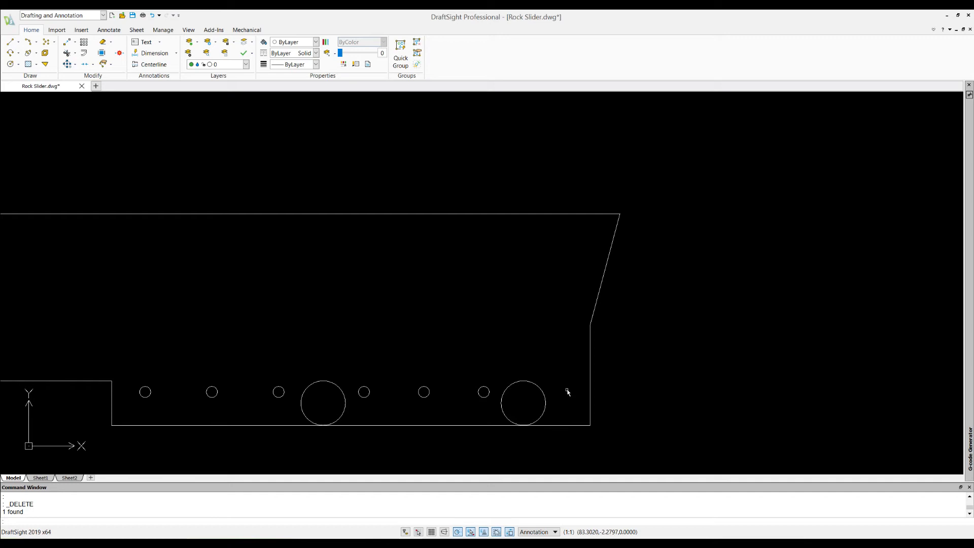
# Step: Draw a horizontal guide from the last small hole's center to the far side of the large circle, and on to the plate's right edge
pyautogui.click(10, 42)
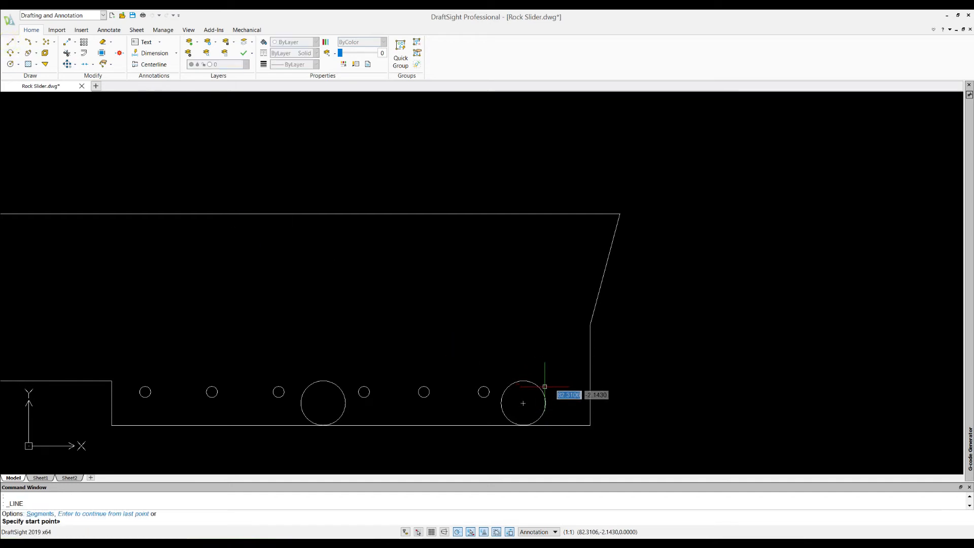
pyautogui.click(484, 392)
pyautogui.click(543, 392)
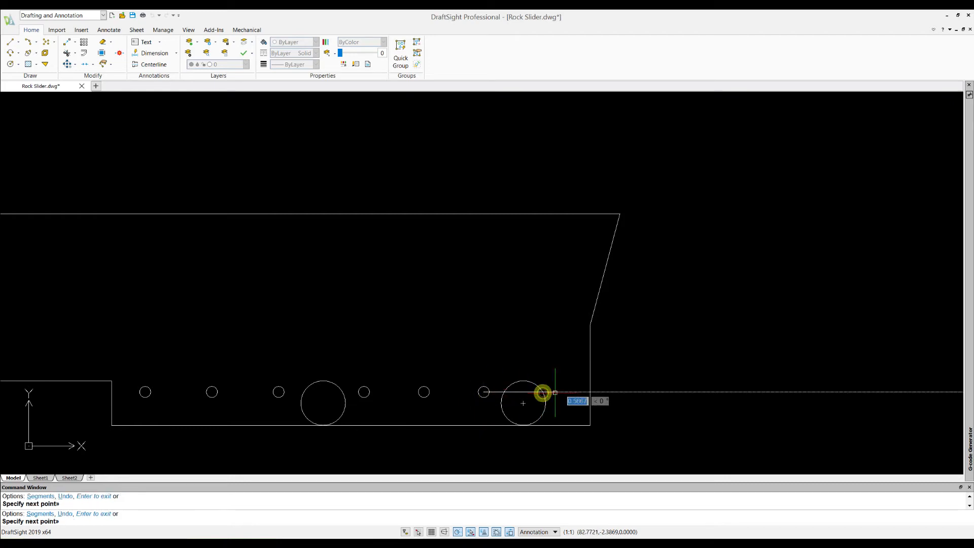
pyautogui.click(590, 392)
pyautogui.press('Escape')
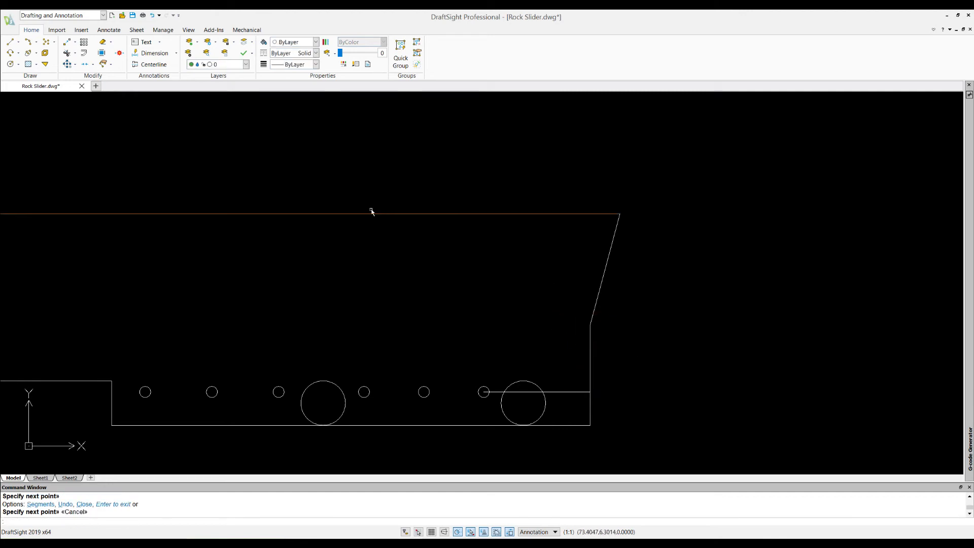
# Step: Draw a 0.25-radius circle at the midpoint of the guide segment between the large circle and the plate's right edge
pyautogui.click(10, 64)
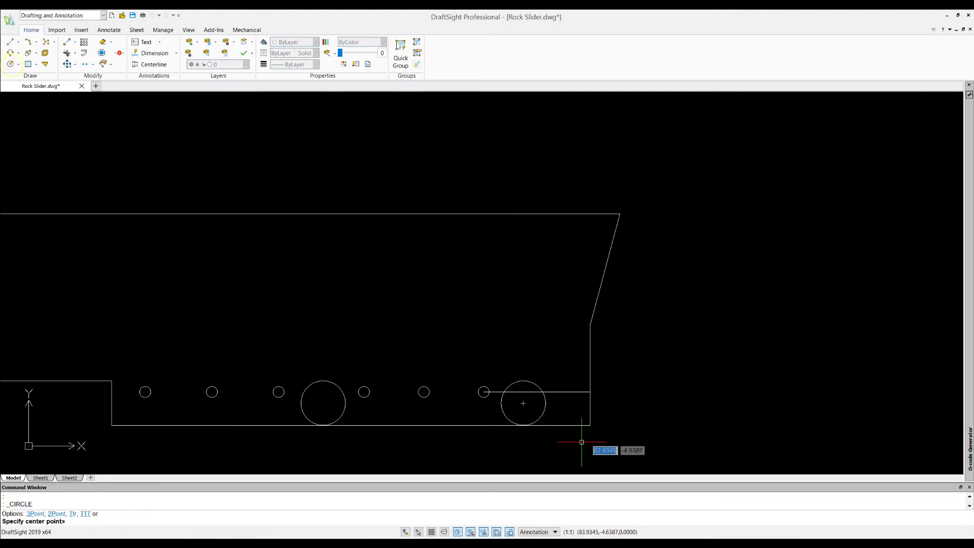
pyautogui.click(566, 392)
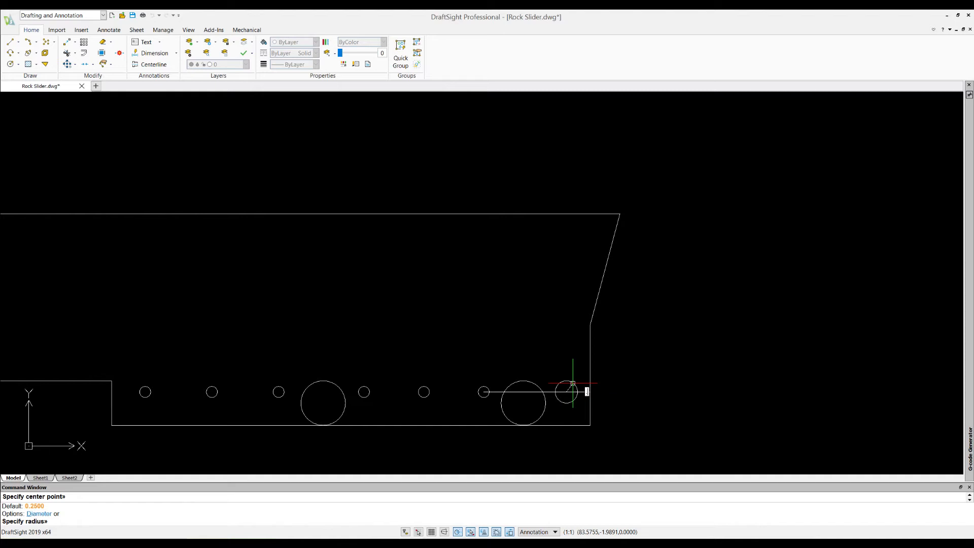
pyautogui.press('Return')
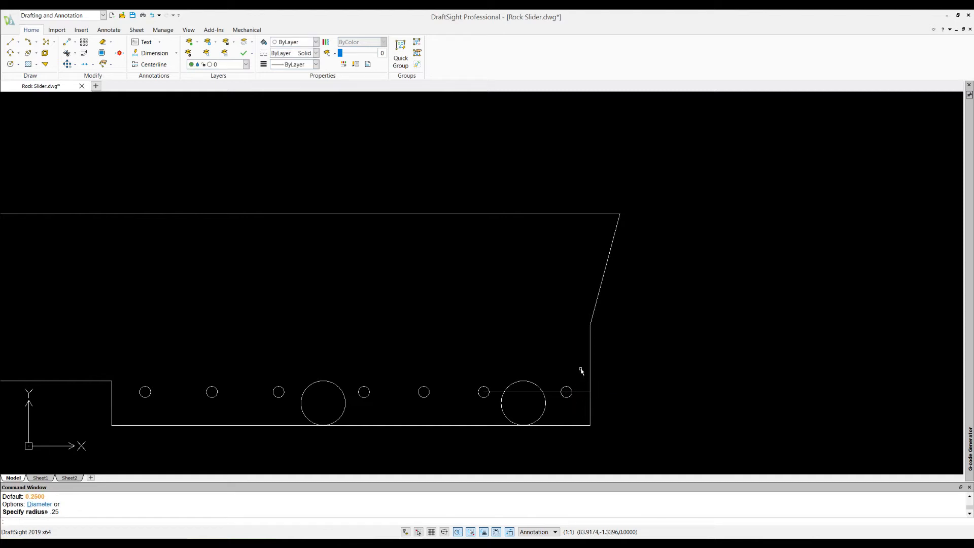
# Step: Delete both guide segments between the last small holes and the plate's right edge
pyautogui.press('Escape')
pyautogui.click(552, 394)
pyautogui.click(552, 393)
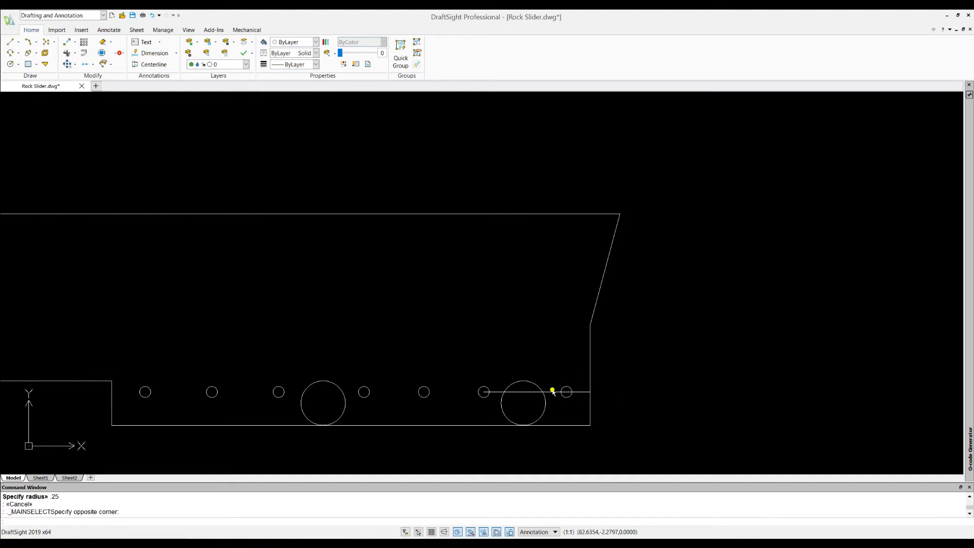
pyautogui.click(552, 394)
pyautogui.click(551, 392)
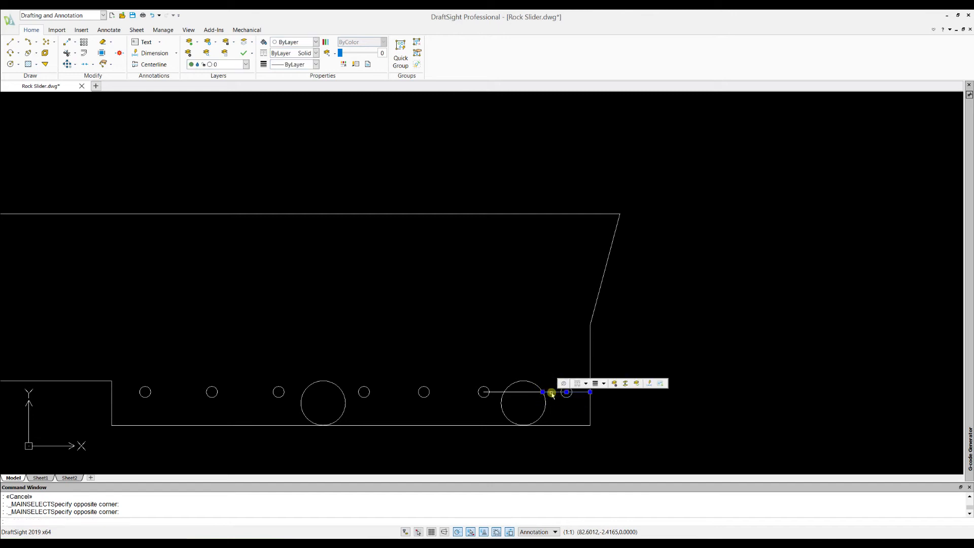
pyautogui.press('Delete')
pyautogui.click(535, 392)
pyautogui.press('Delete')
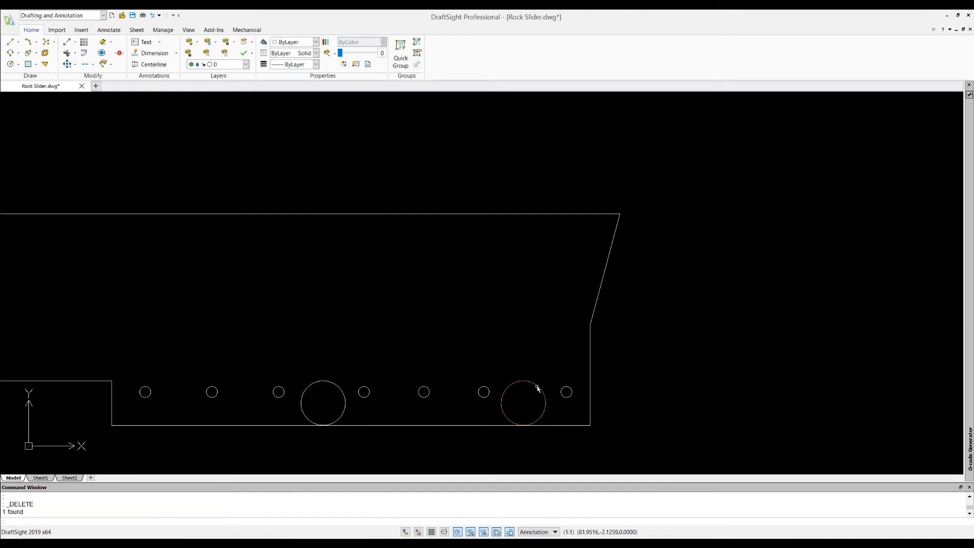
# Step: Delete the two large circles right of the notch
pyautogui.click(538, 387)
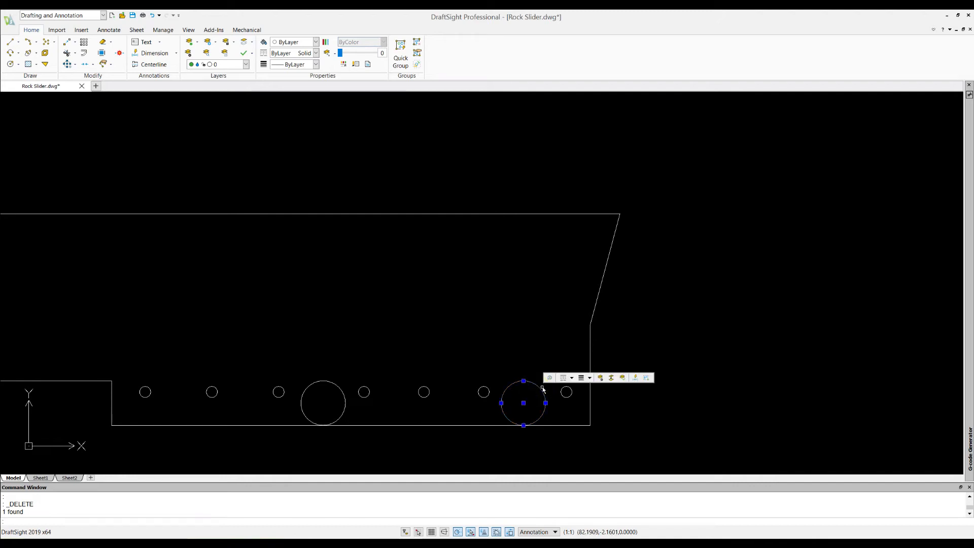
pyautogui.press('Delete')
pyautogui.click(337, 381)
pyautogui.press('Delete')
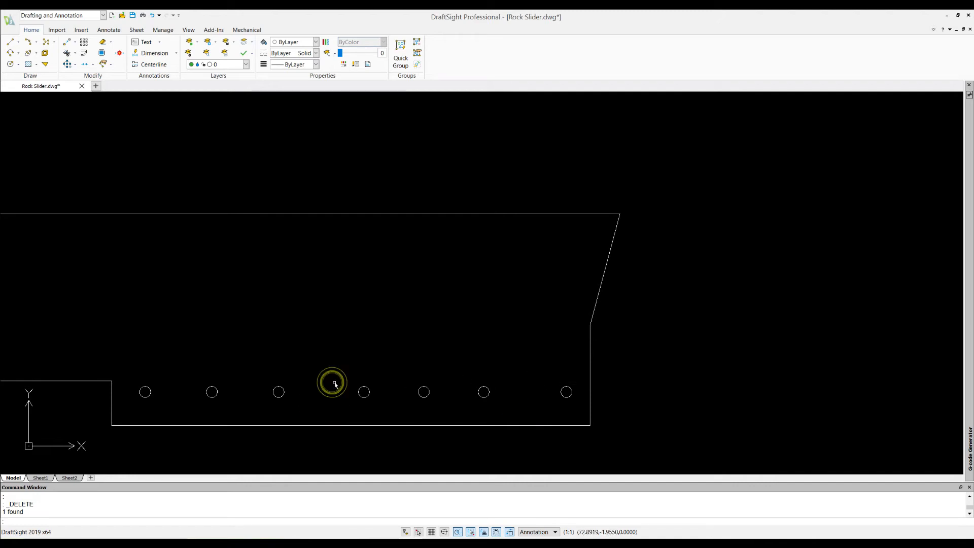
# Step: Delete the remaining full large circle just left of the notch
pyautogui.scroll(-2, 460, 355)
pyautogui.scroll(-3, 289, 360)
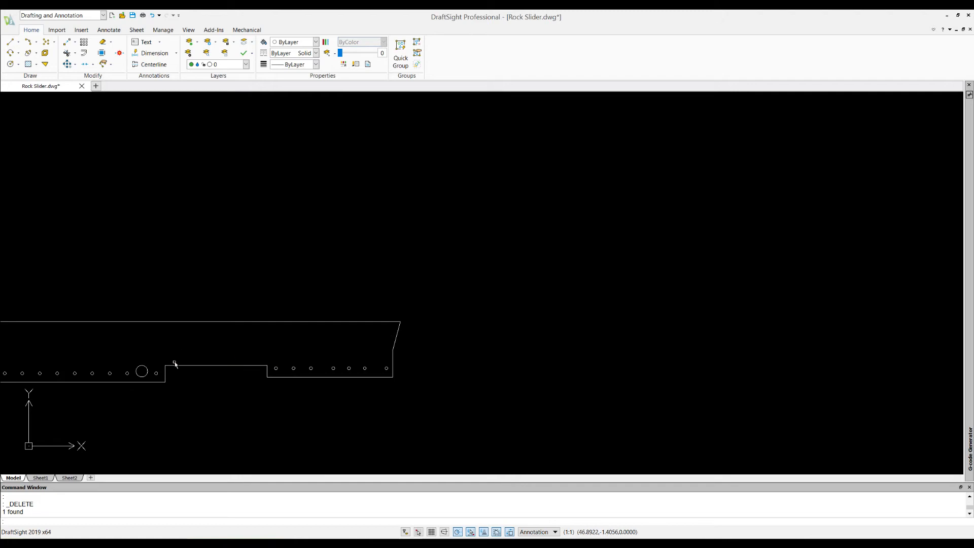
pyautogui.scroll(-2, 472, 405)
pyautogui.scroll(5, 208, 398)
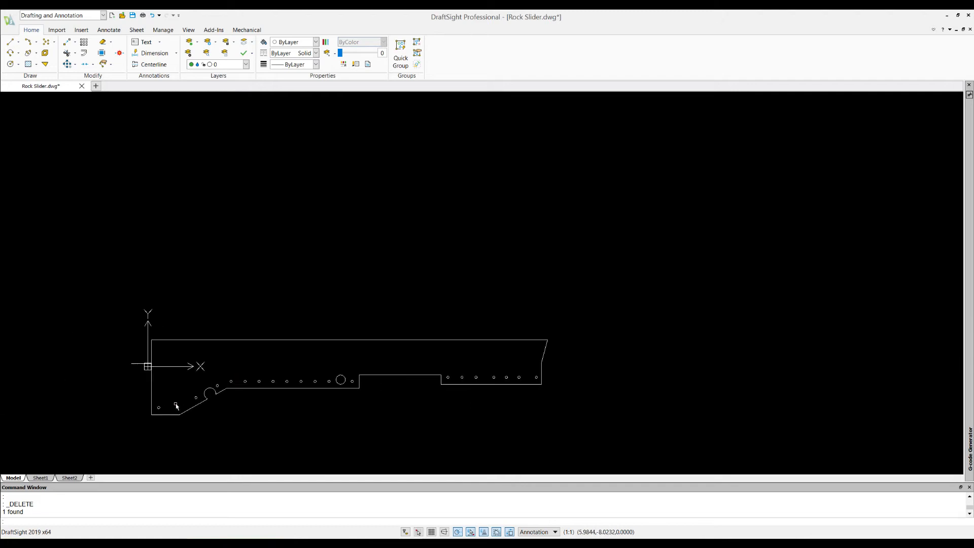
pyautogui.scroll(-2, 676, 374)
pyautogui.scroll(3, 687, 394)
pyautogui.scroll(-2, 686, 391)
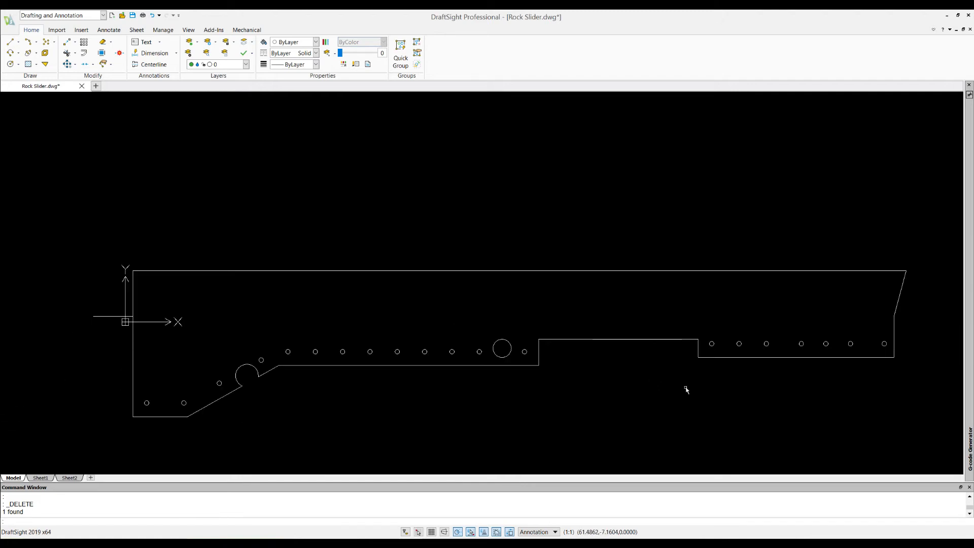
pyautogui.click(504, 358)
pyautogui.press('Delete')
# Step: Draw a horizontal line across the plate from the short line's end on the left edge to the lower corner of the slanted right edge
pyautogui.scroll(-1, 593, 380)
pyautogui.scroll(2, 766, 367)
pyautogui.scroll(-1, 758, 368)
pyautogui.scroll(-1, 757, 369)
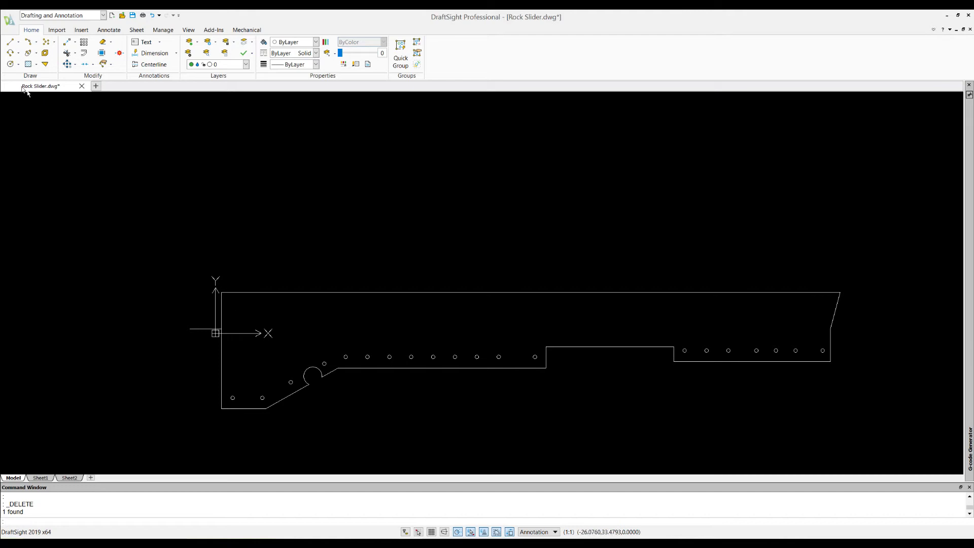
pyautogui.click(10, 42)
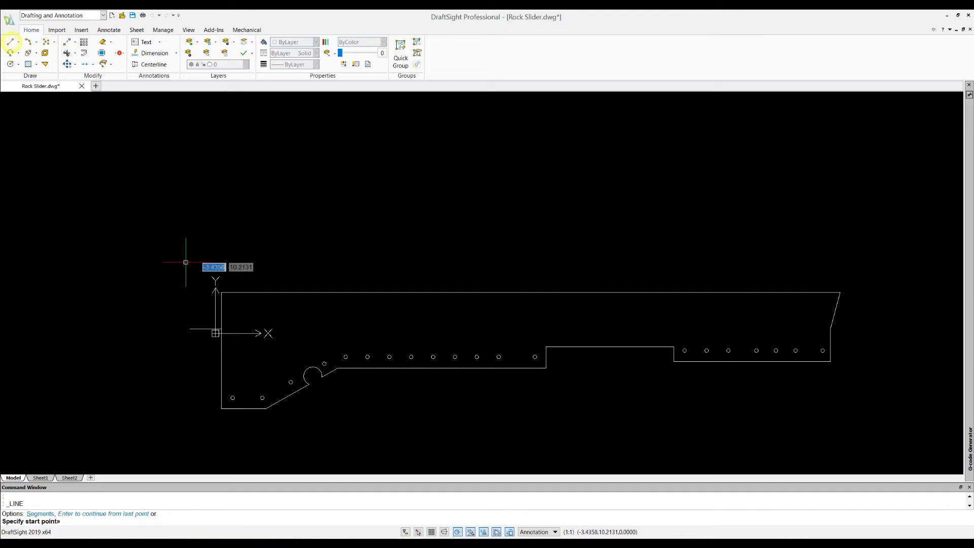
pyautogui.click(222, 329)
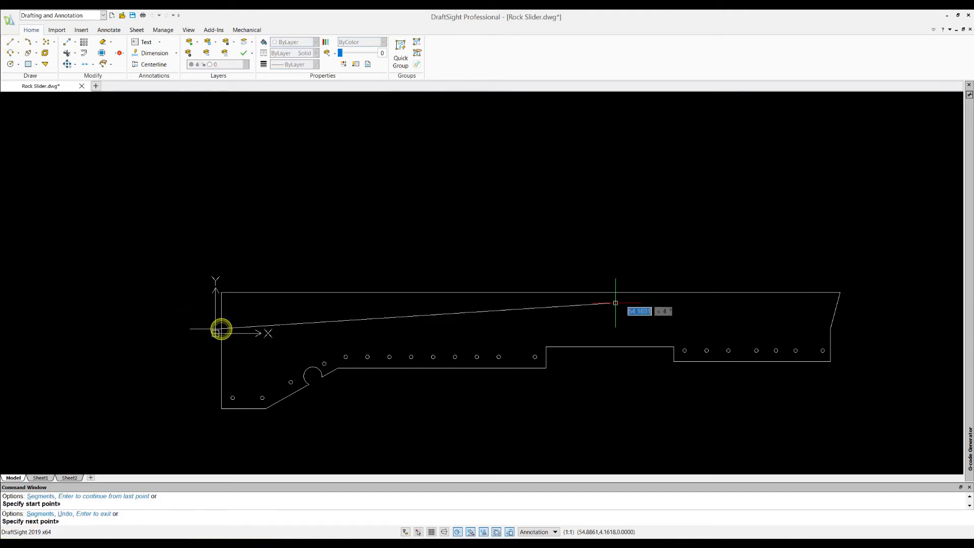
pyautogui.click(830, 330)
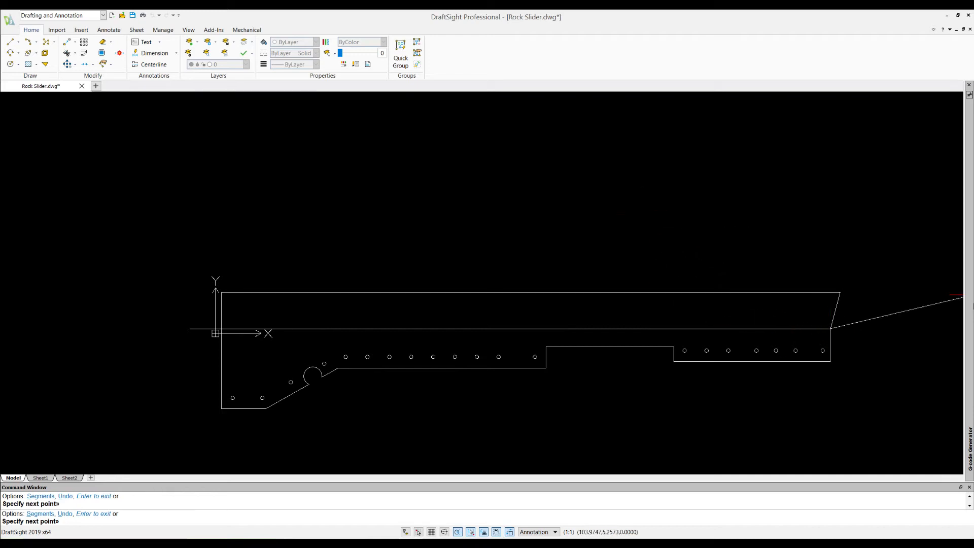
pyautogui.press('Escape')
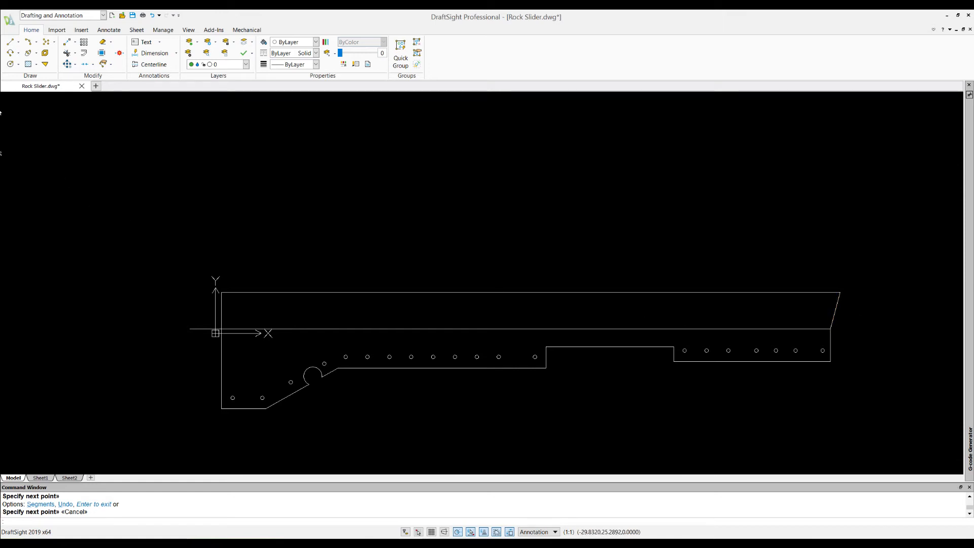
# Step: Draw a 0.5-radius circle in the empty space above the left part of the plate
pyautogui.click(11, 64)
pyautogui.click(335, 173)
pyautogui.write('.5')
pyautogui.press('Return')
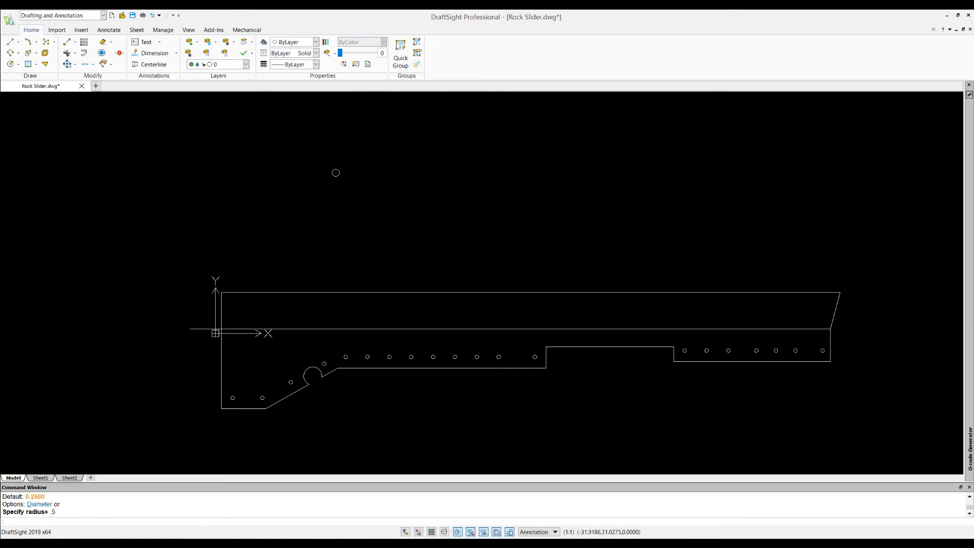
# Step: Draw a vertical line 3 units long straight down from the center of the small circle above the plate
pyautogui.click(10, 42)
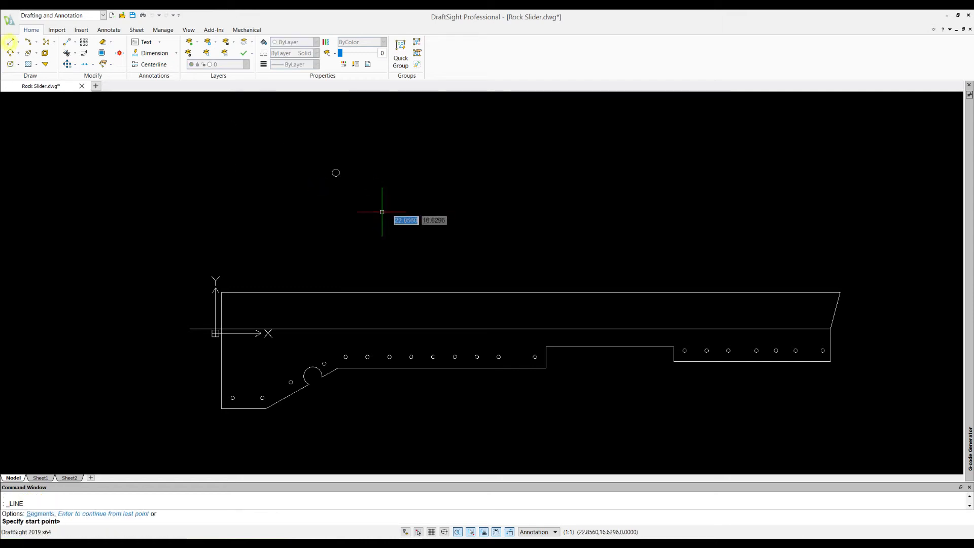
pyautogui.click(336, 173)
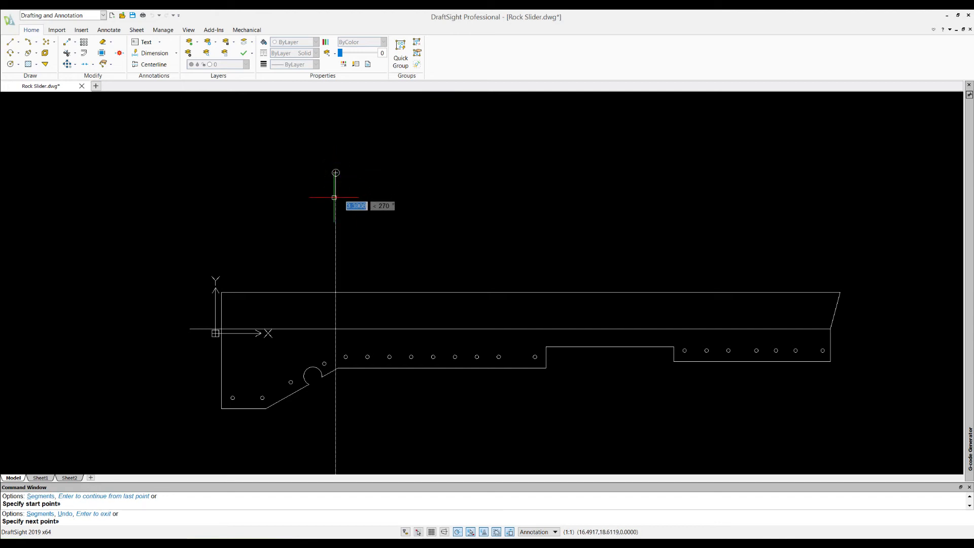
pyautogui.write('3')
pyautogui.press('Return')
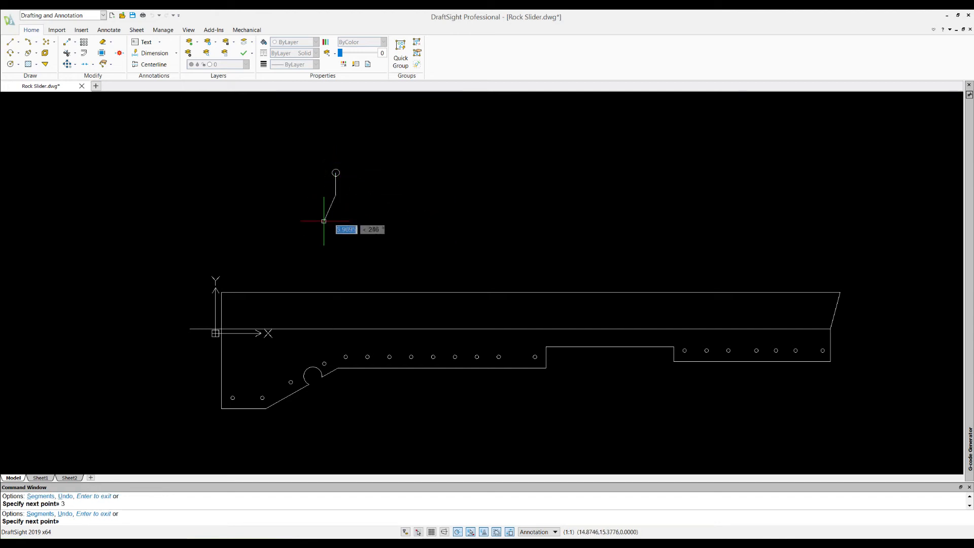
pyautogui.press('Return')
# Step: Draw a 0.5-radius circle centered on the lower end of the 3-unit vertical line
pyautogui.click(10, 64)
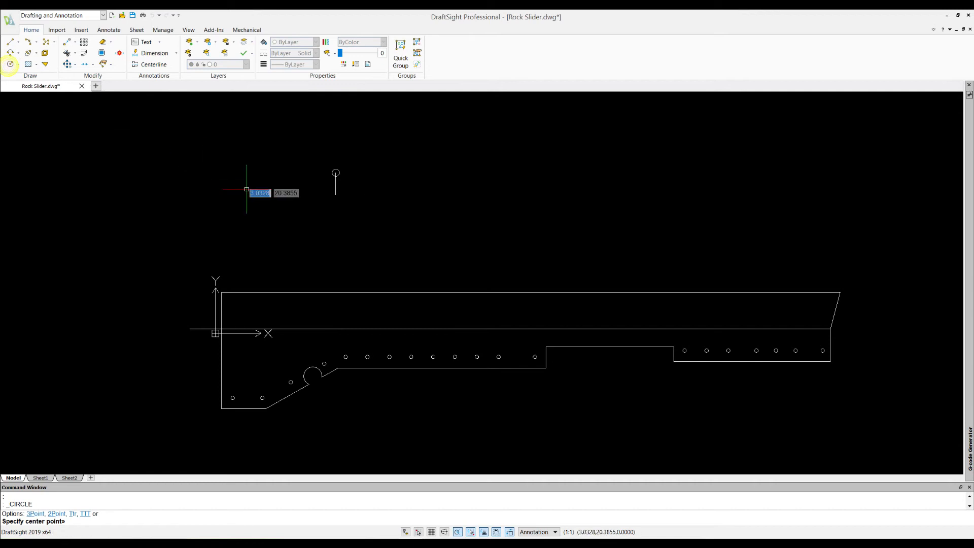
pyautogui.click(335, 194)
pyautogui.write('.5')
pyautogui.press('Return')
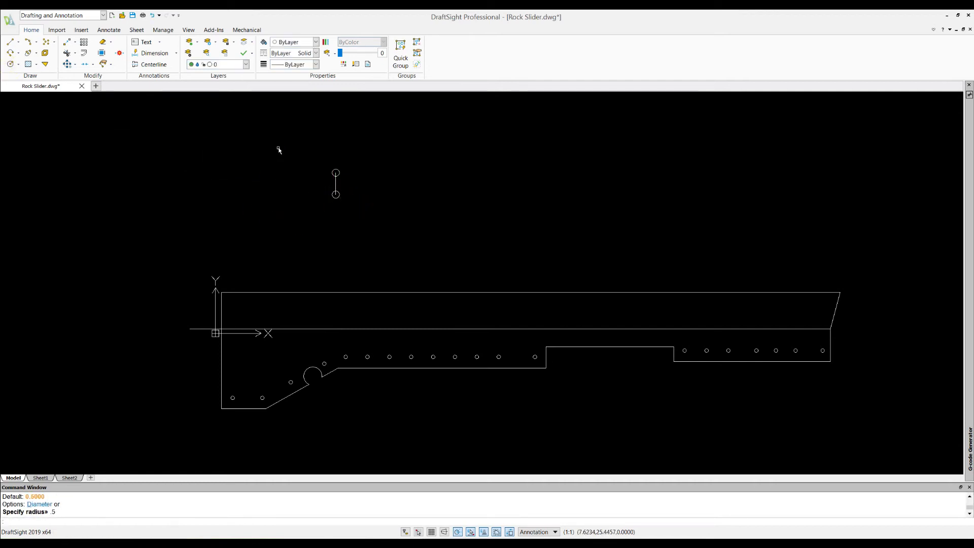
# Step: Connect the two 0.5-radius circles with vertical lines between their right quadrants and between their left quadrants
pyautogui.click(10, 42)
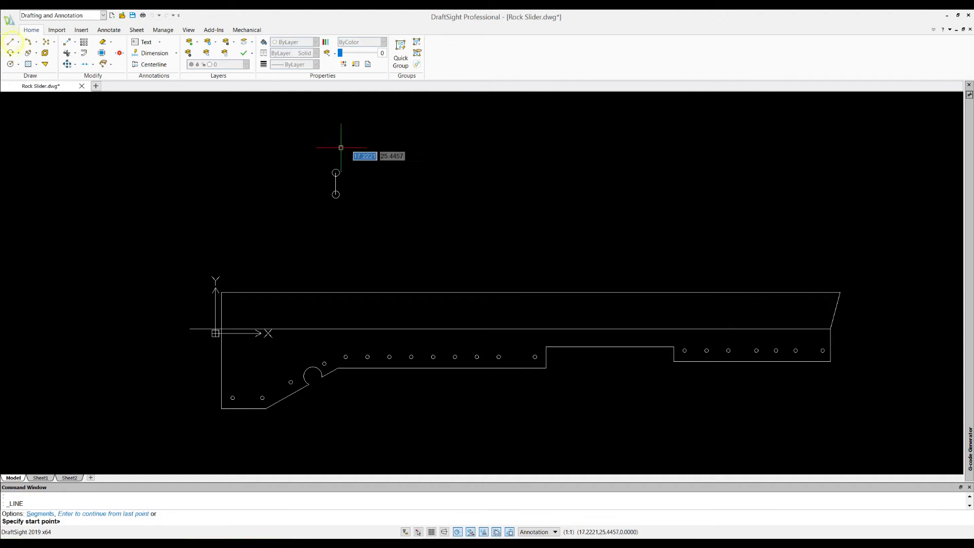
pyautogui.click(340, 173)
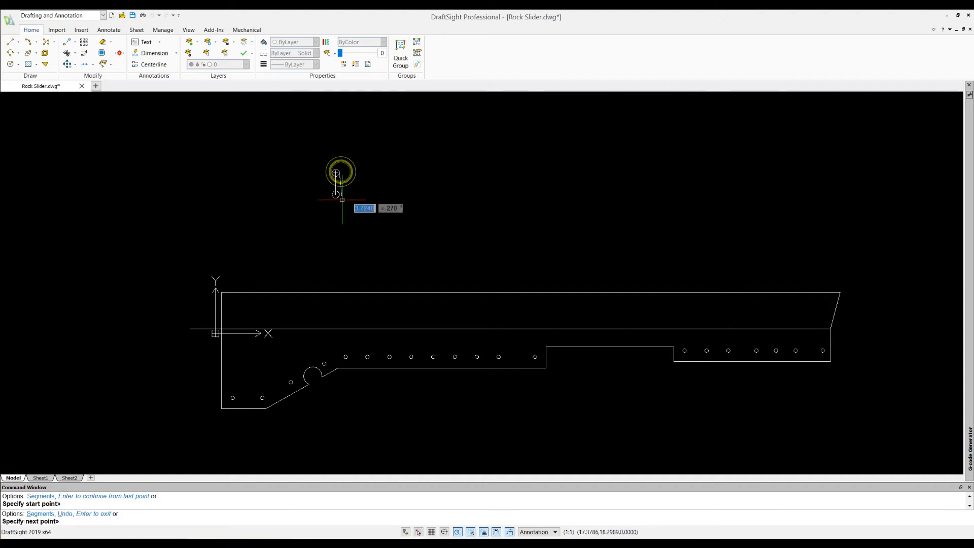
pyautogui.click(339, 194)
pyautogui.press('Escape')
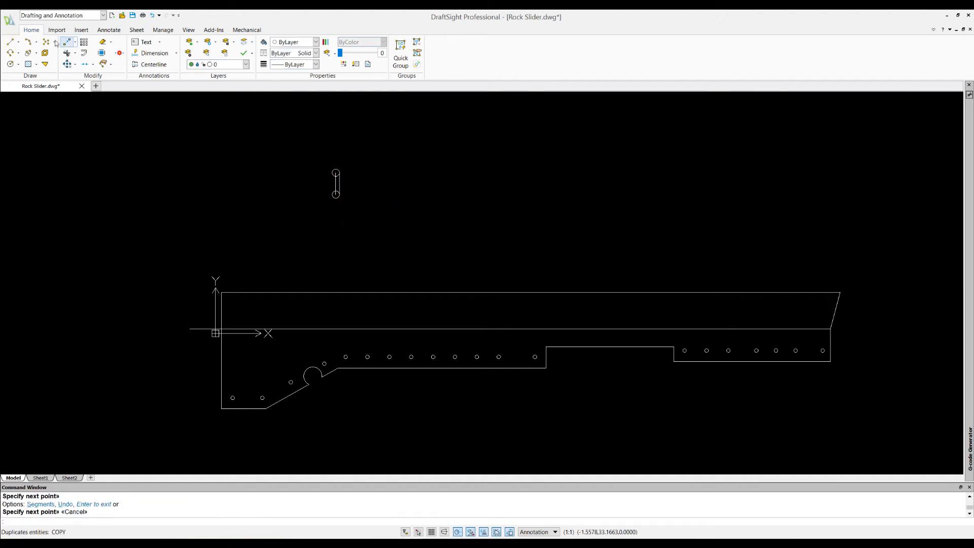
pyautogui.click(10, 42)
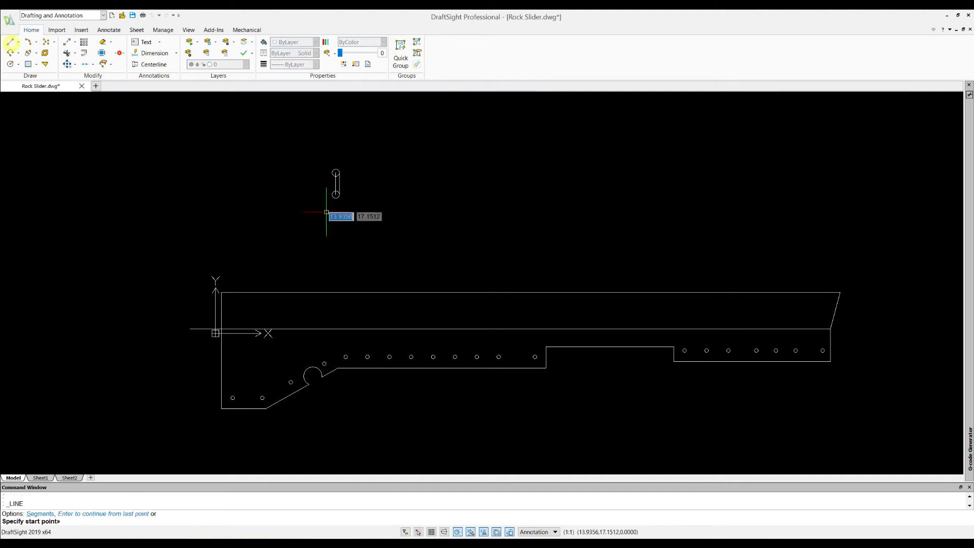
pyautogui.click(332, 173)
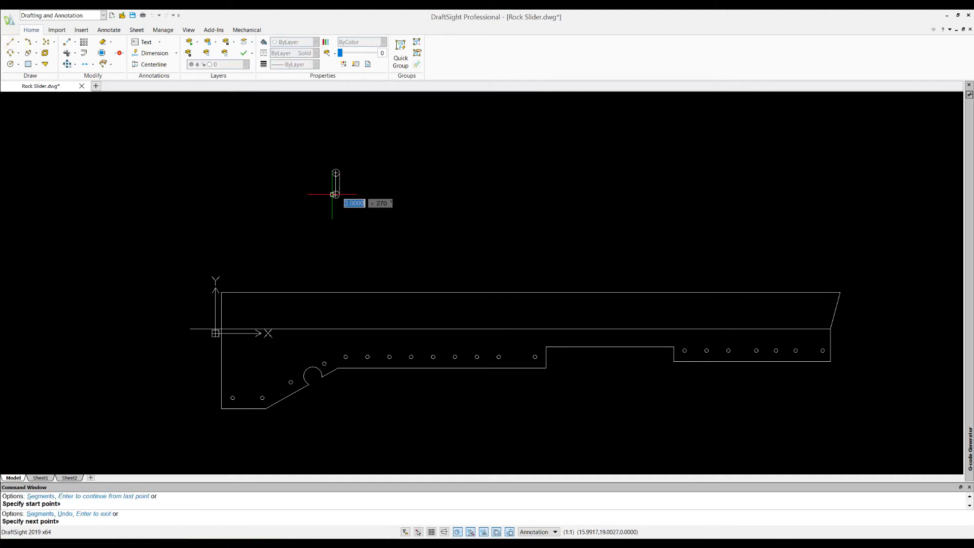
pyautogui.click(332, 195)
pyautogui.scroll(5, 332, 194)
pyautogui.scroll(-4, 335, 168)
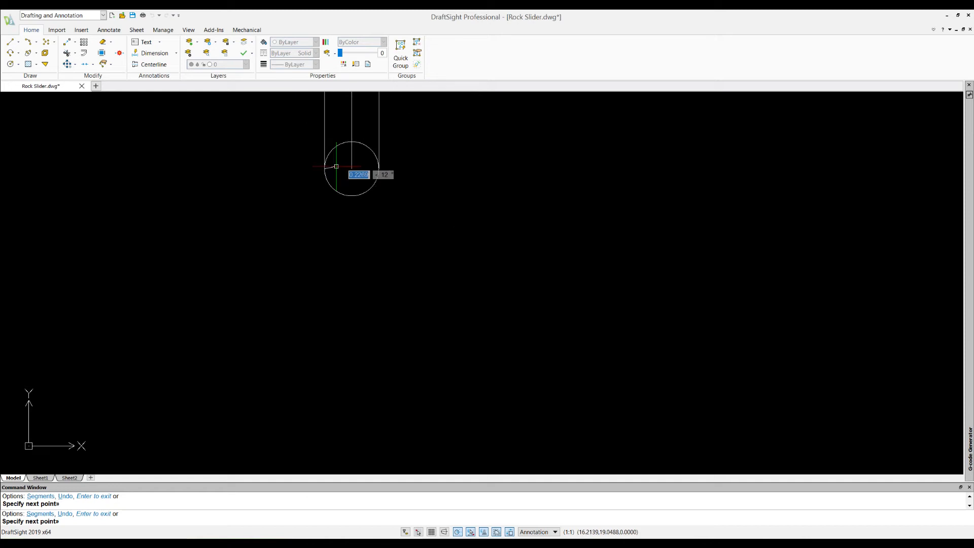
pyautogui.press('Escape')
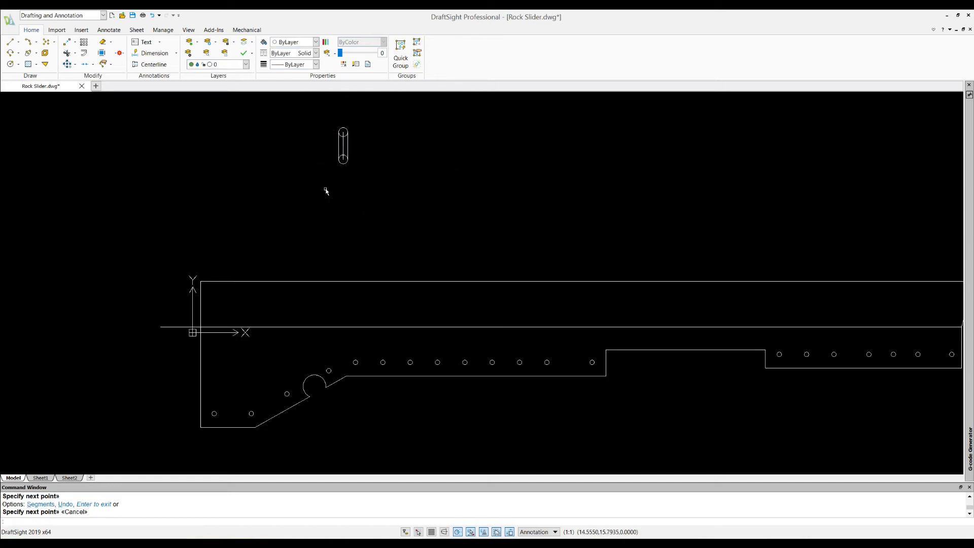
# Step: Delete the center line between the two circles and trim away their inner halves to leave a closed slot outline
pyautogui.click(343, 153)
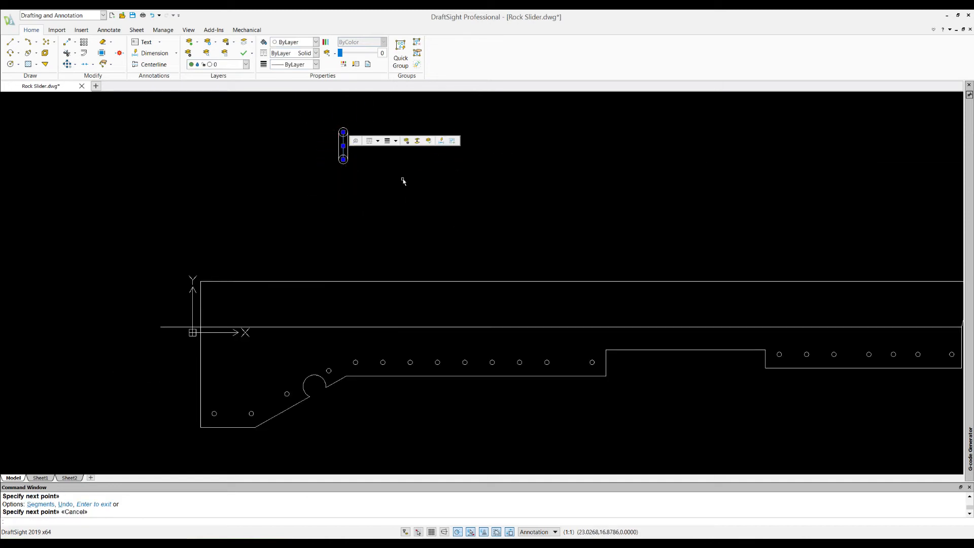
pyautogui.press('Delete')
pyautogui.click(67, 52)
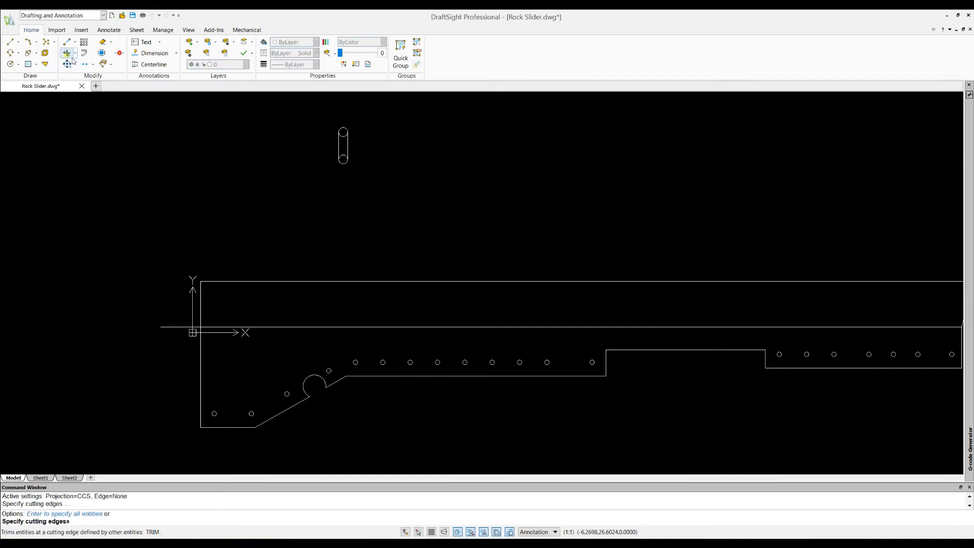
pyautogui.press('Return')
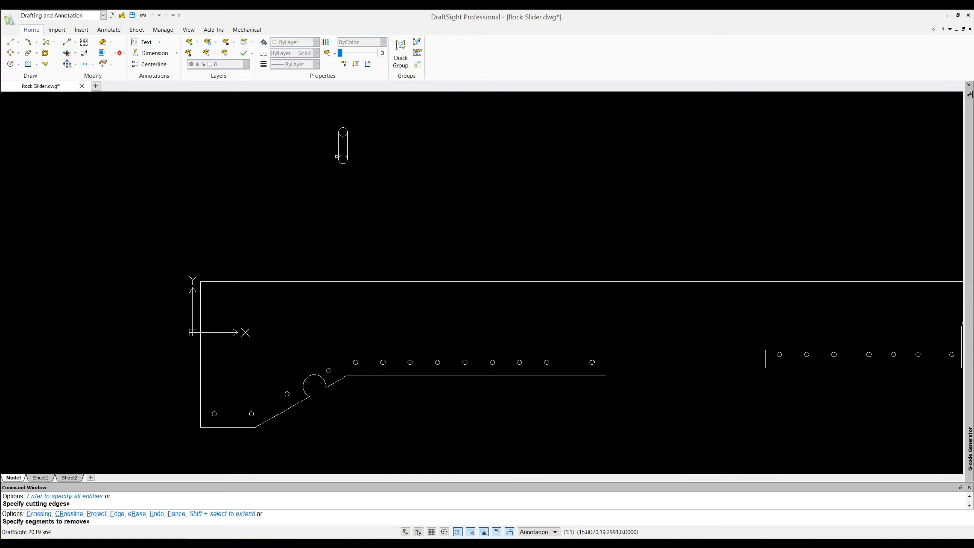
pyautogui.click(343, 156)
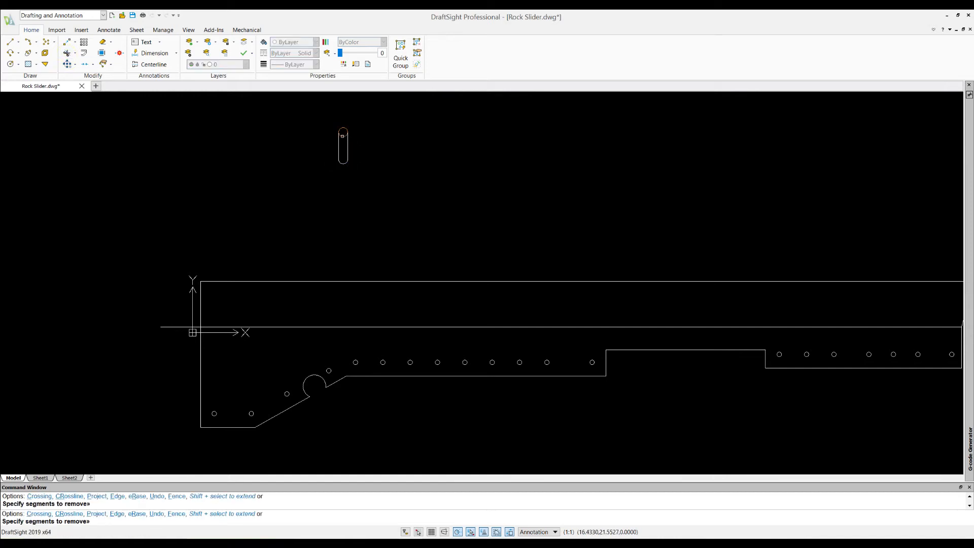
pyautogui.click(342, 136)
pyautogui.press('Escape')
# Step: Start the Rotate command on the whole slot outline above the plate
pyautogui.click(75, 53)
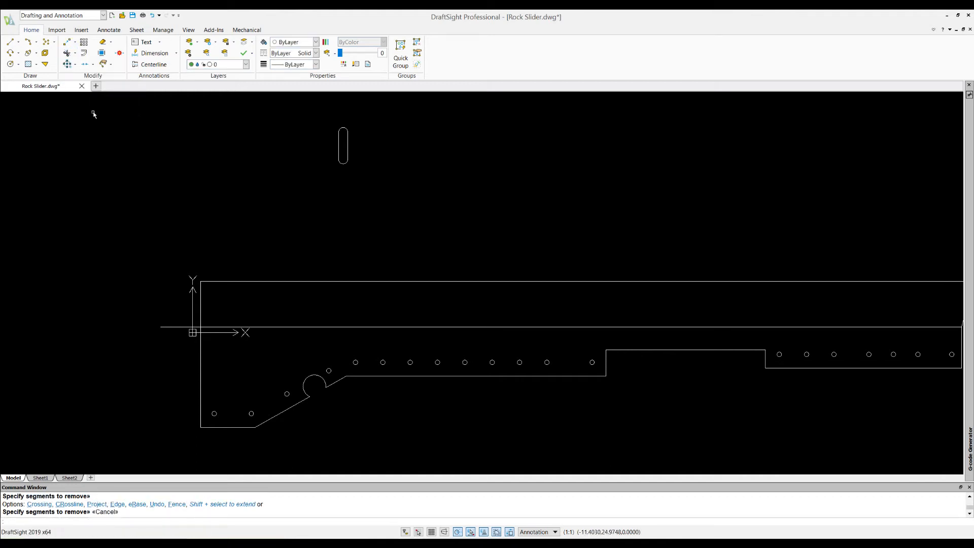
pyautogui.click(74, 45)
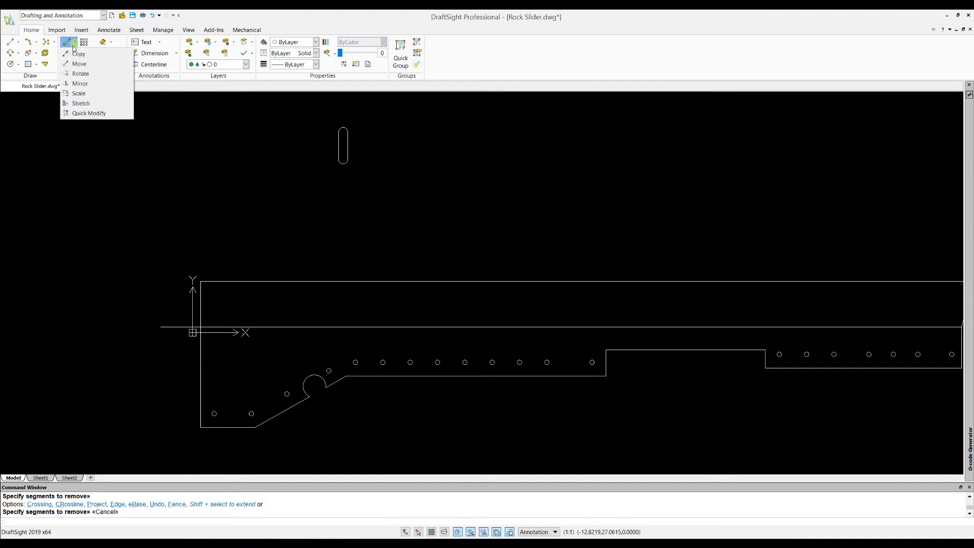
pyautogui.click(81, 74)
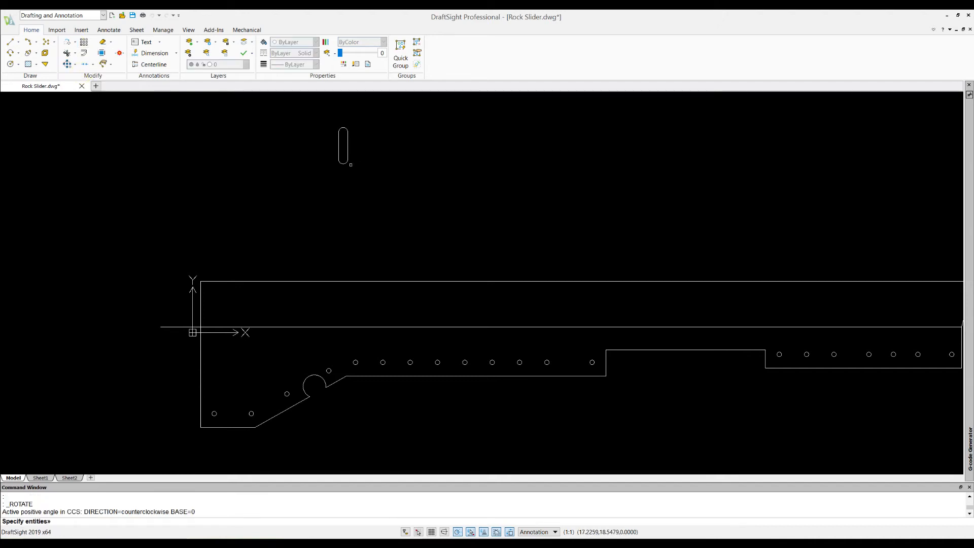
pyautogui.click(354, 169)
pyautogui.click(333, 117)
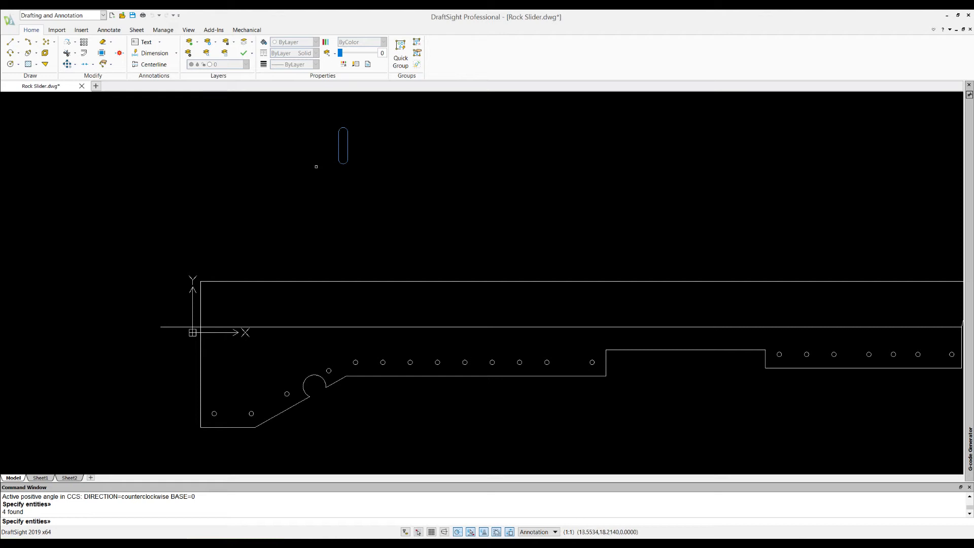
pyautogui.press('Return')
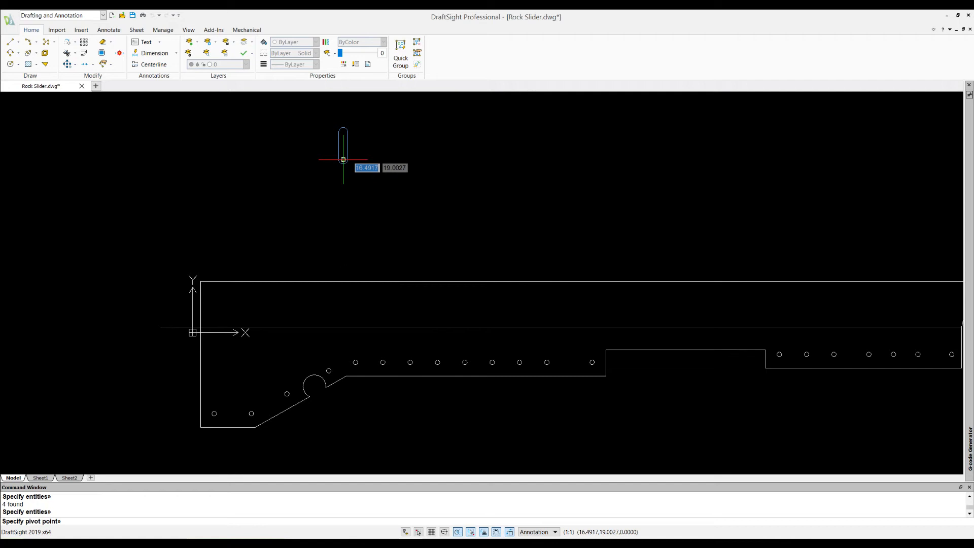
# Step: Try rotating the vertical slot 15 degrees about its lower arc center, and undo the rotation
pyautogui.click(344, 159)
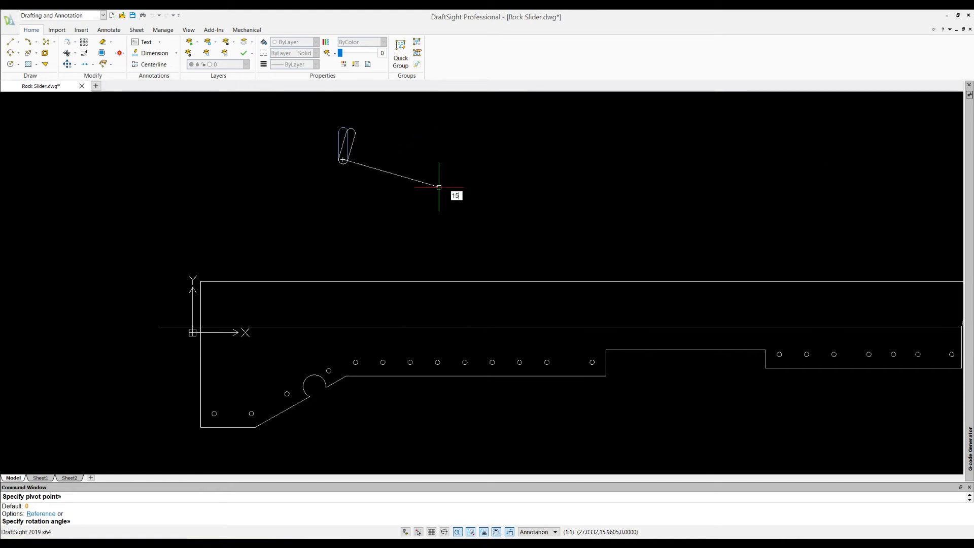
pyautogui.press('Return')
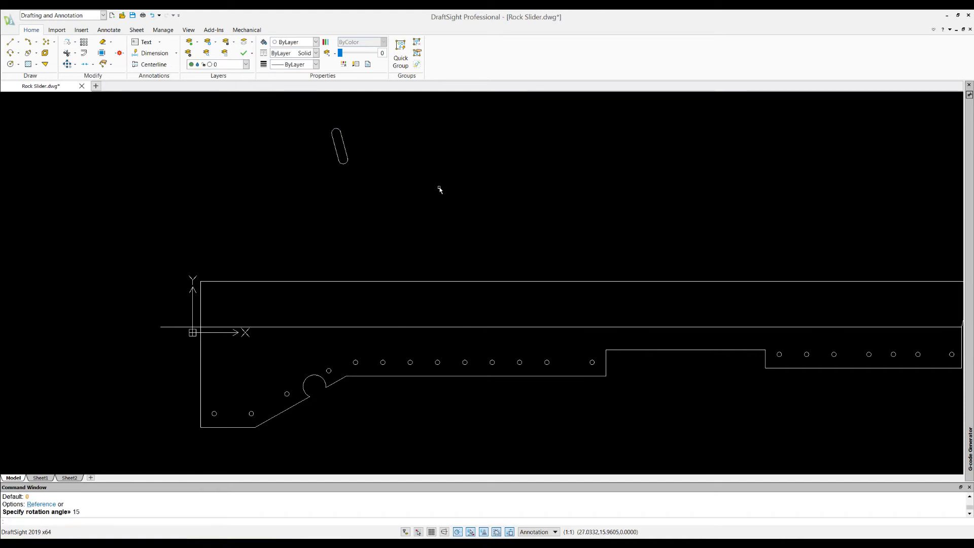
pyautogui.click(152, 15)
# Step: Rotate the whole vertical slot by -15 degrees about its lower arc center
pyautogui.click(67, 41)
pyautogui.click(375, 178)
pyautogui.click(324, 111)
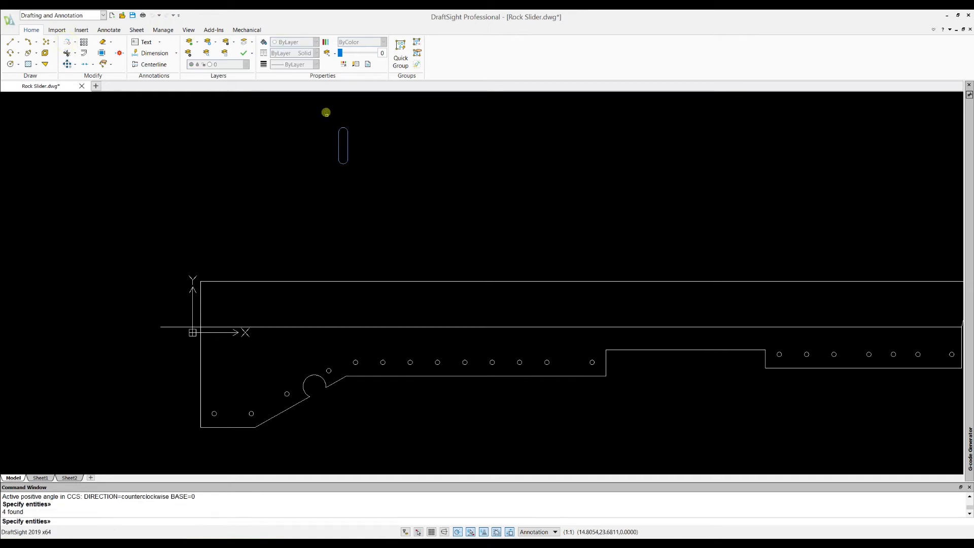
pyautogui.press('Return')
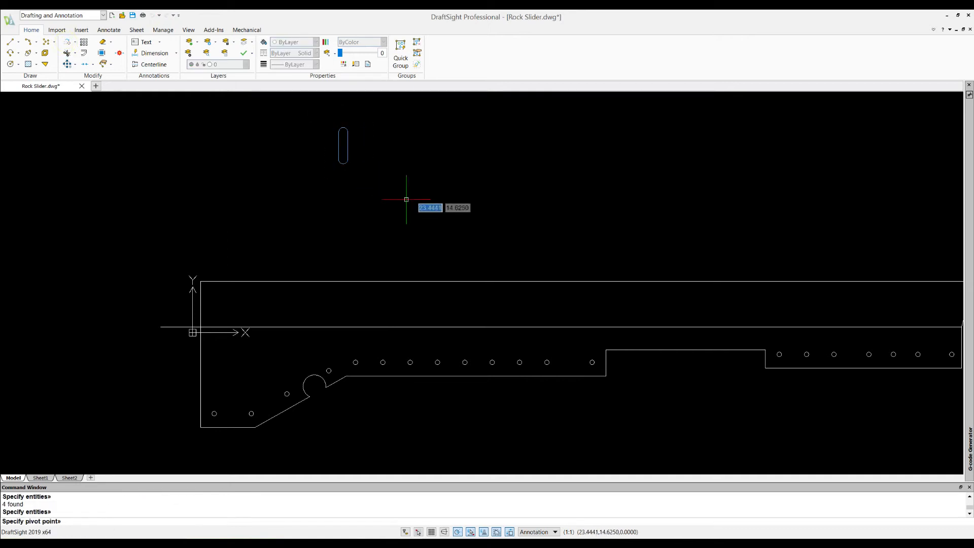
pyautogui.click(343, 159)
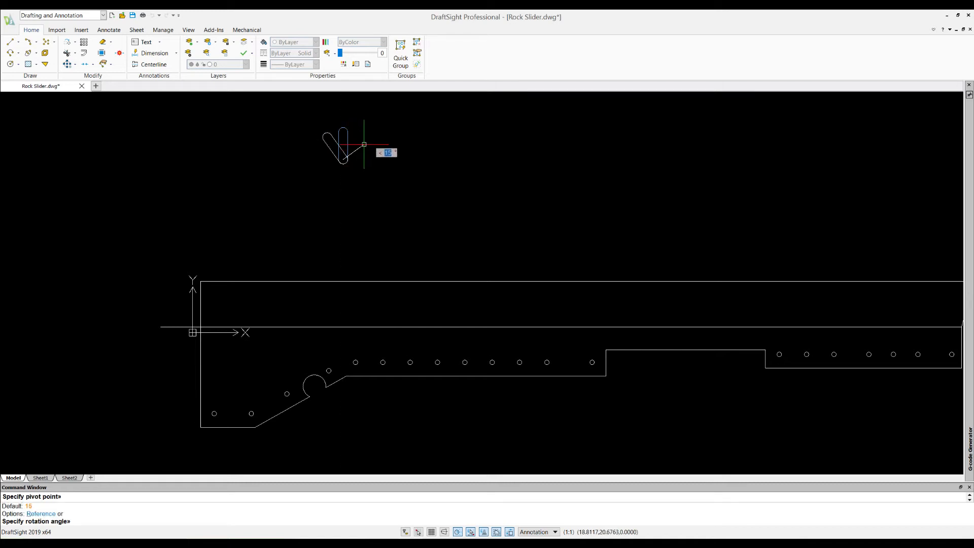
pyautogui.write('-15')
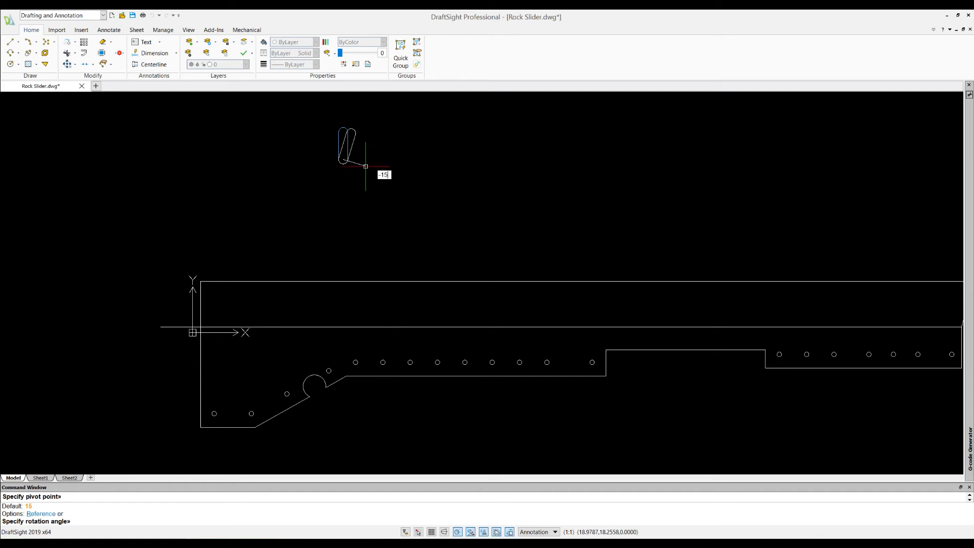
pyautogui.press('Return')
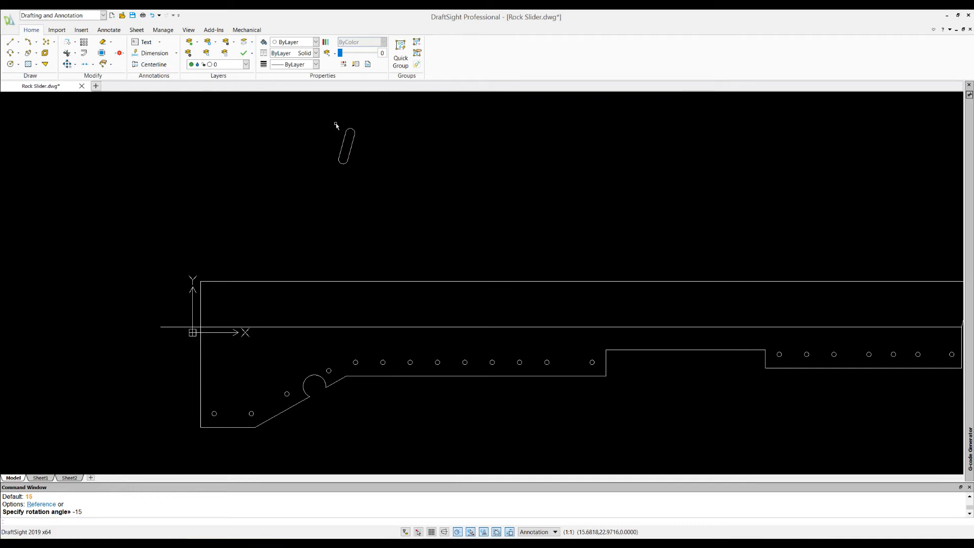
pyautogui.write('l')
pyautogui.press('Return')
pyautogui.press('Escape')
# Step: Copy the tilted slot to the clipboard with its lower arc center as the reference point
pyautogui.click(355, 163)
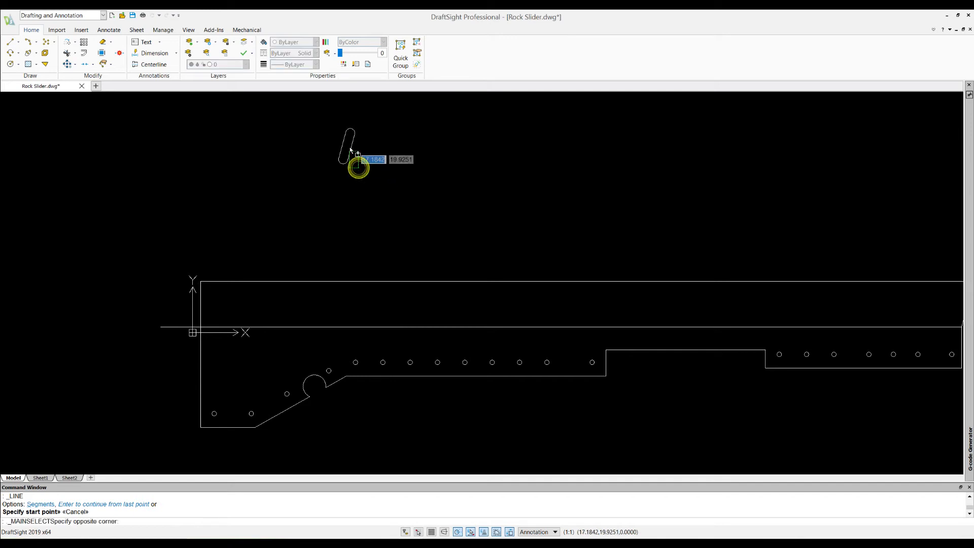
pyautogui.click(333, 122)
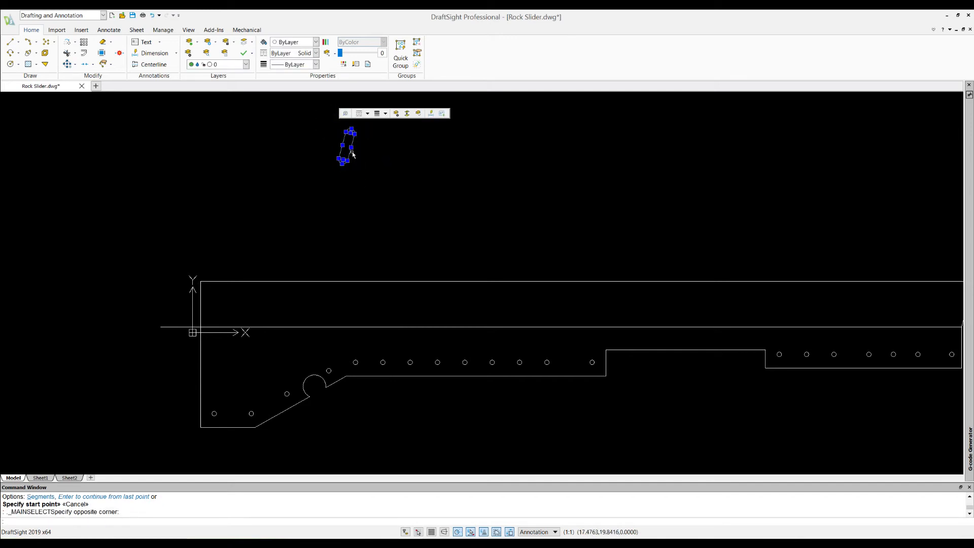
pyautogui.rightClick(349, 148)
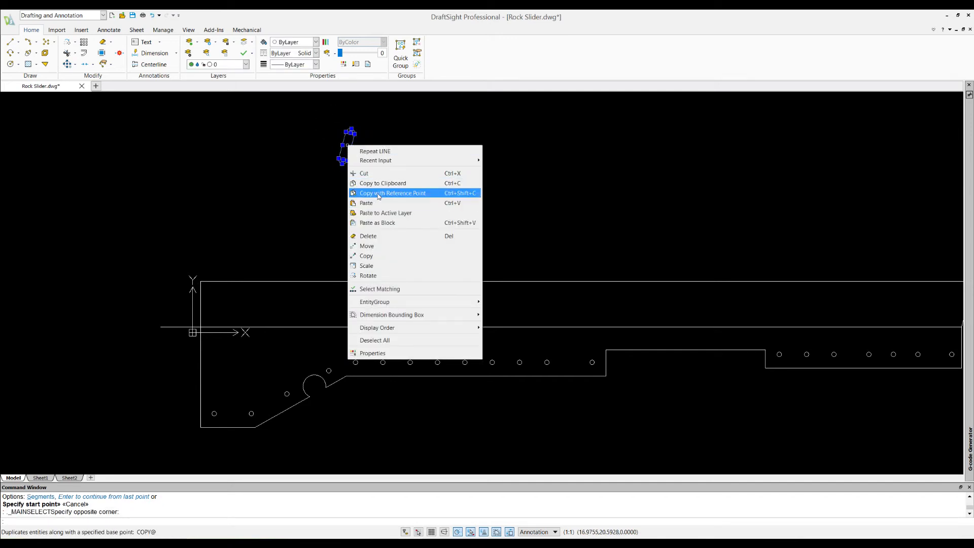
pyautogui.click(380, 196)
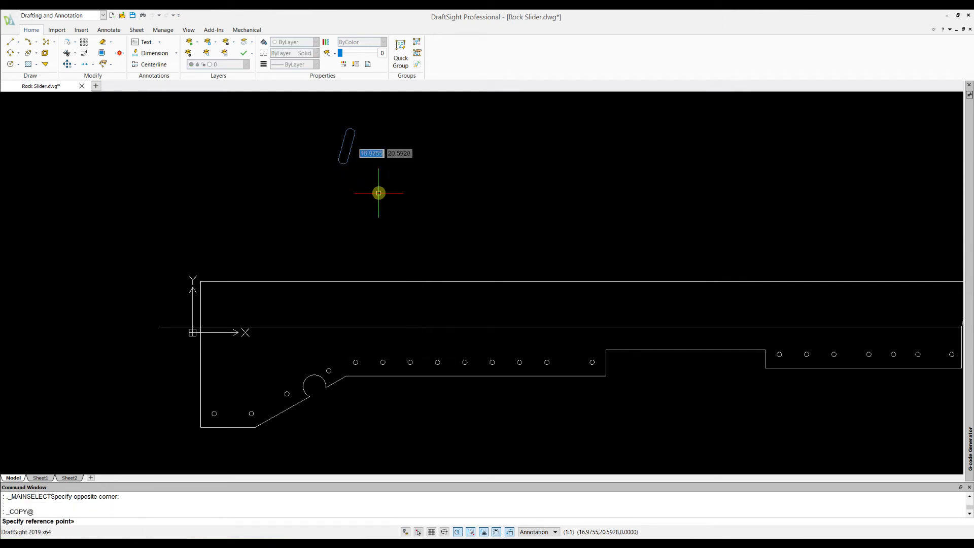
pyautogui.click(343, 159)
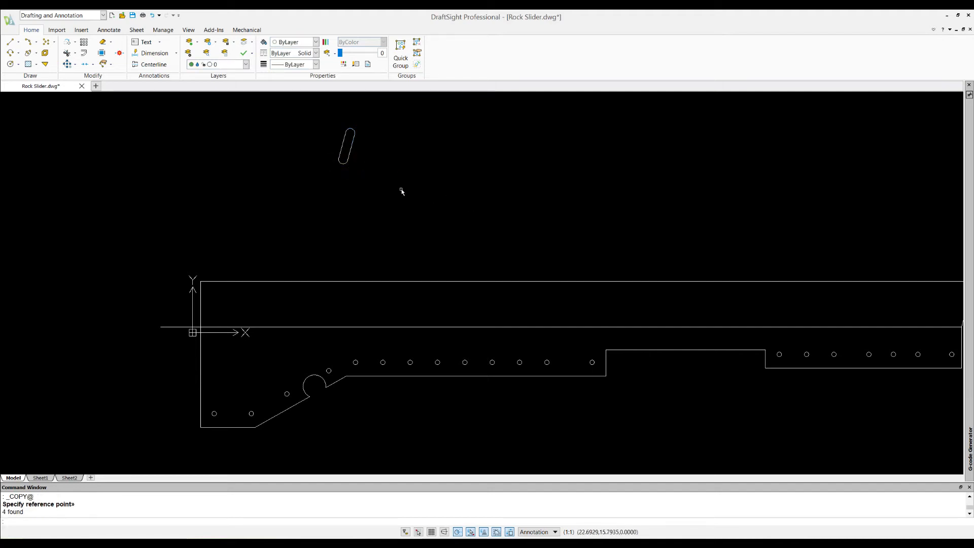
pyautogui.rightClick(368, 150)
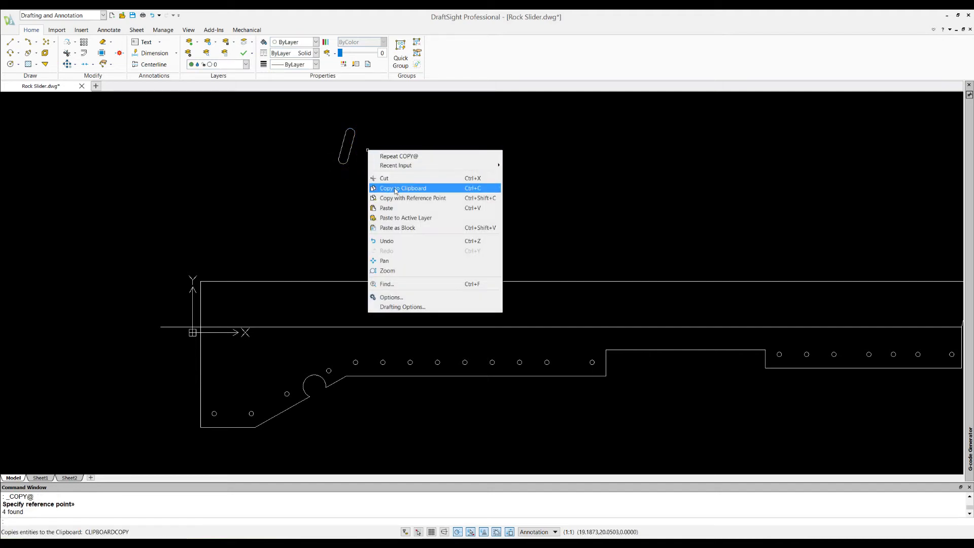
pyautogui.click(285, 228)
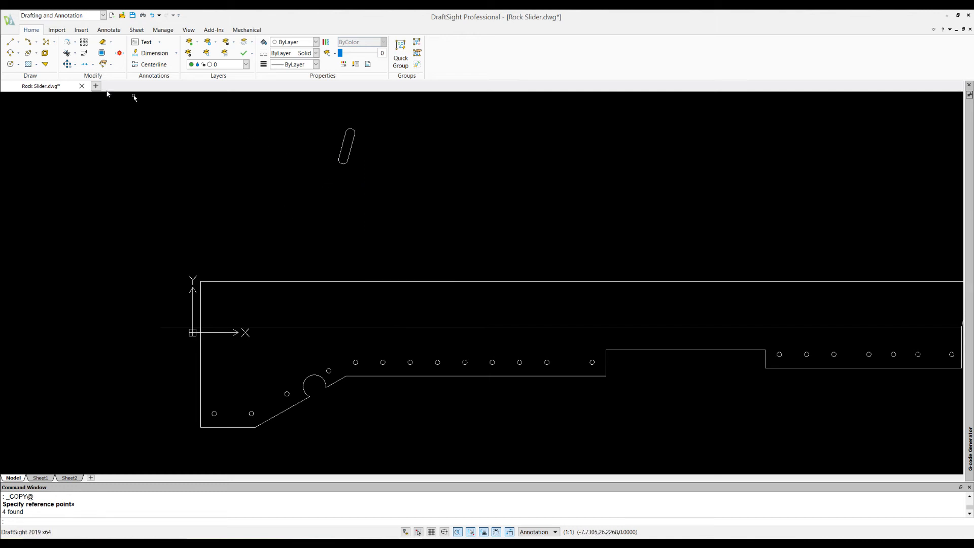
# Step: Draw a horizontal spacing line 2 units long, starting at the tilted slot's lower arc center
pyautogui.click(9, 42)
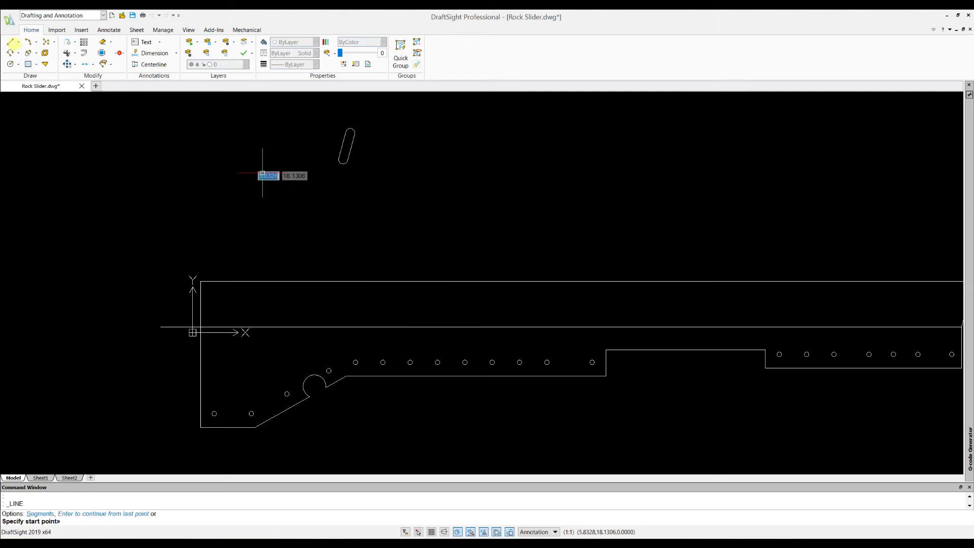
pyautogui.click(343, 160)
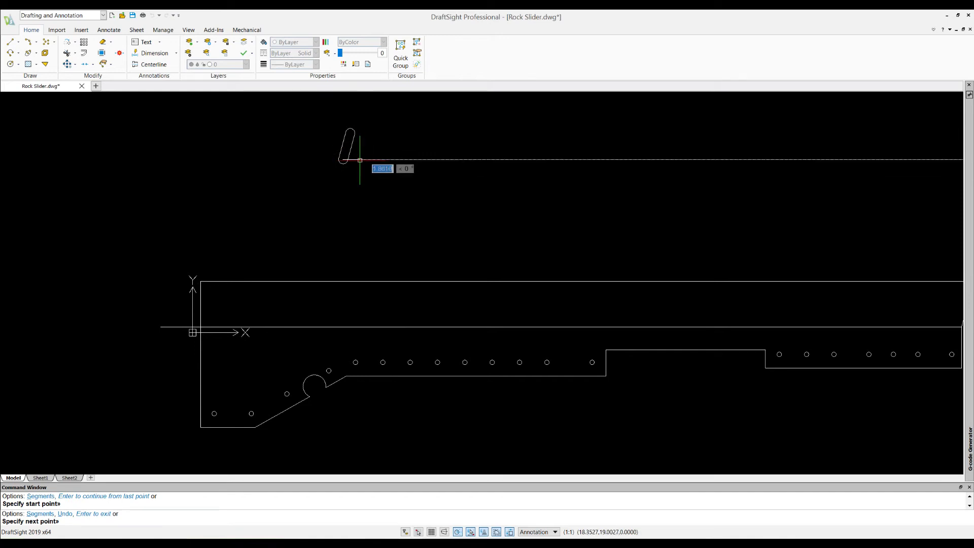
pyautogui.write('2')
pyautogui.press('Return')
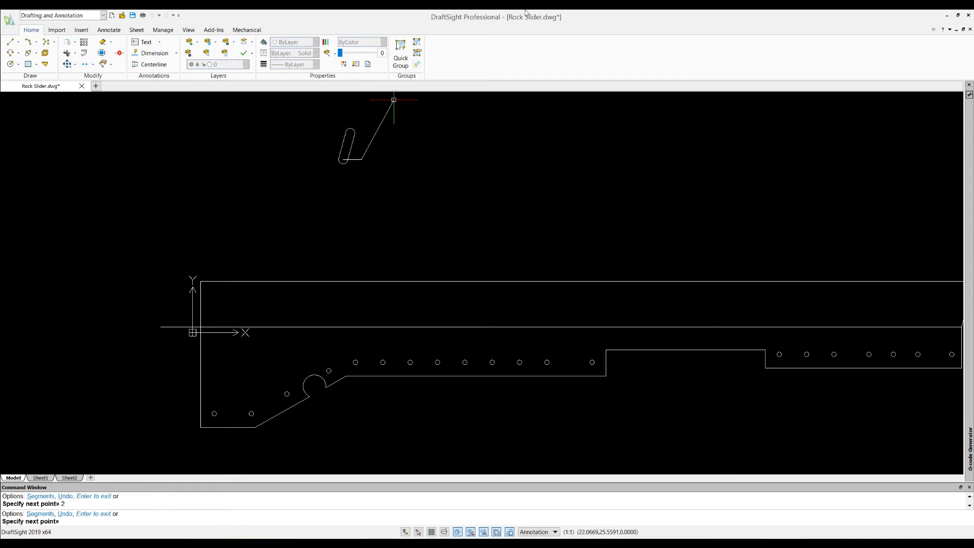
pyautogui.press('Escape')
# Step: Paste the copied slot at the free end of the 2-unit spacing line and delete that line
pyautogui.rightClick(322, 147)
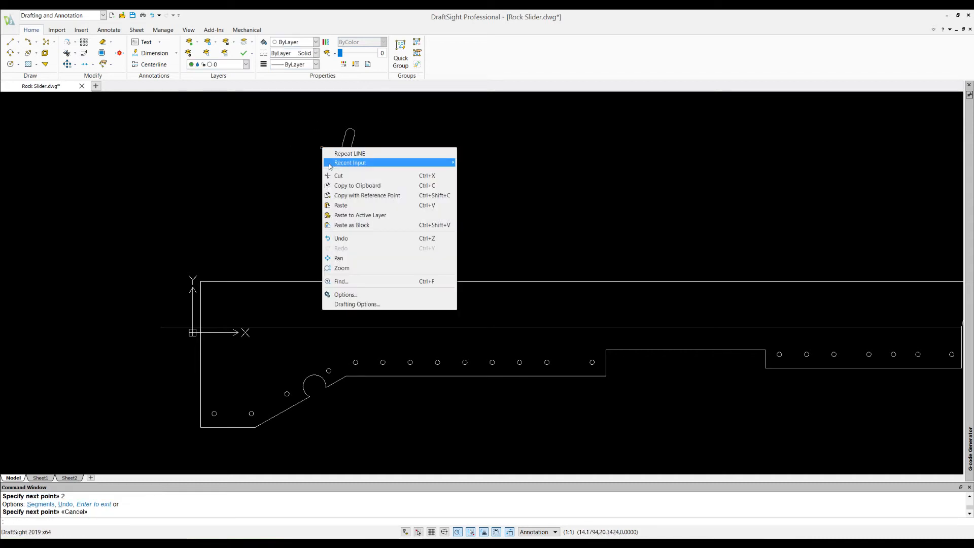
pyautogui.click(341, 205)
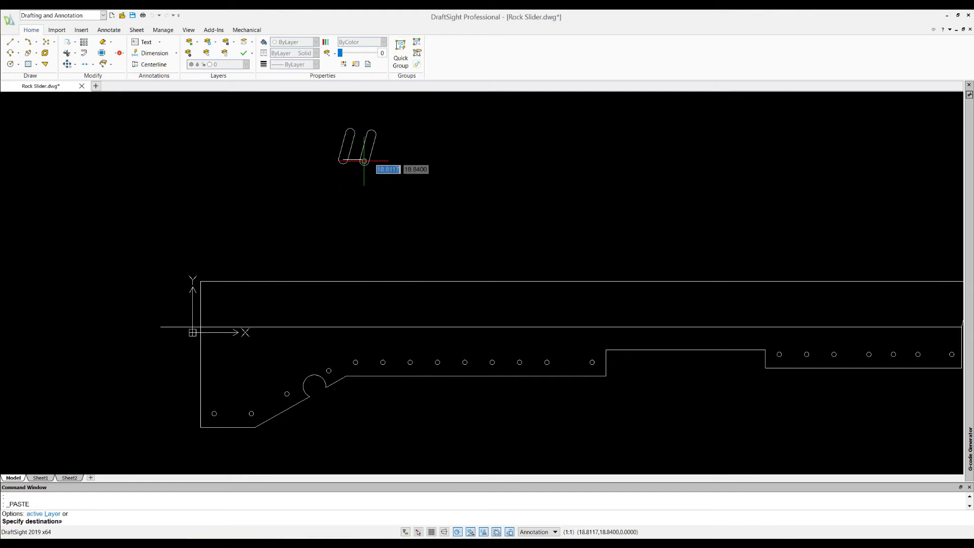
pyautogui.click(362, 159)
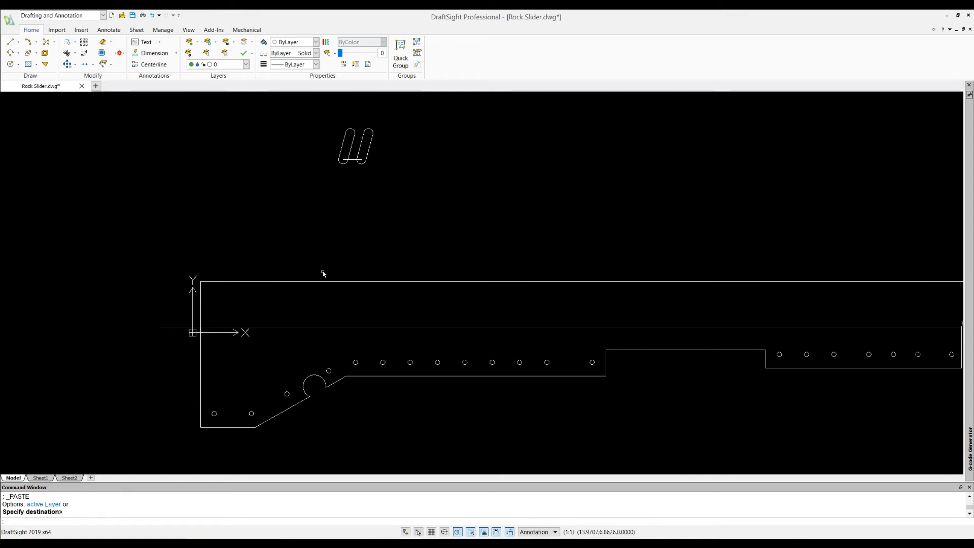
pyautogui.click(354, 162)
pyautogui.press('Delete')
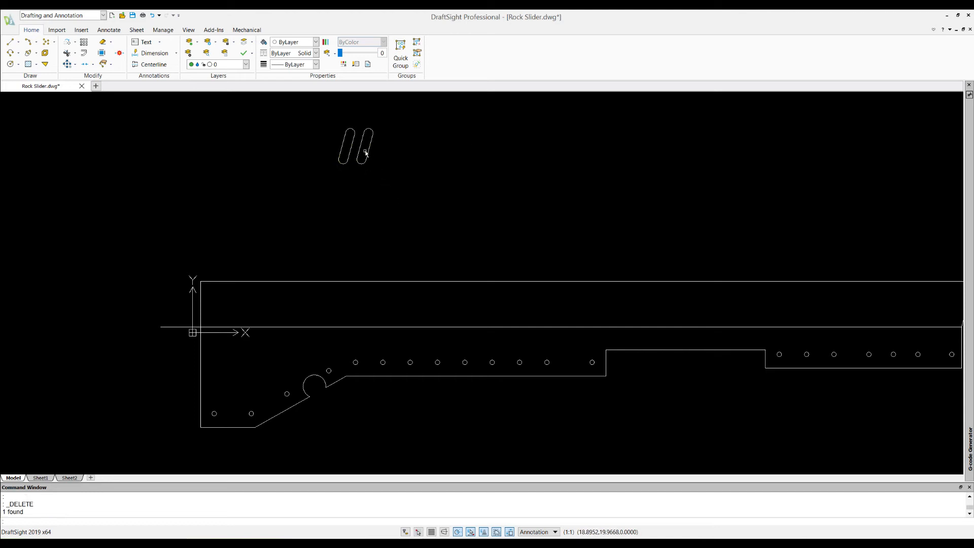
# Step: Undo the line deletion and the slot paste, and delete the 2-unit spacing line
pyautogui.click(152, 15)
pyautogui.click(152, 16)
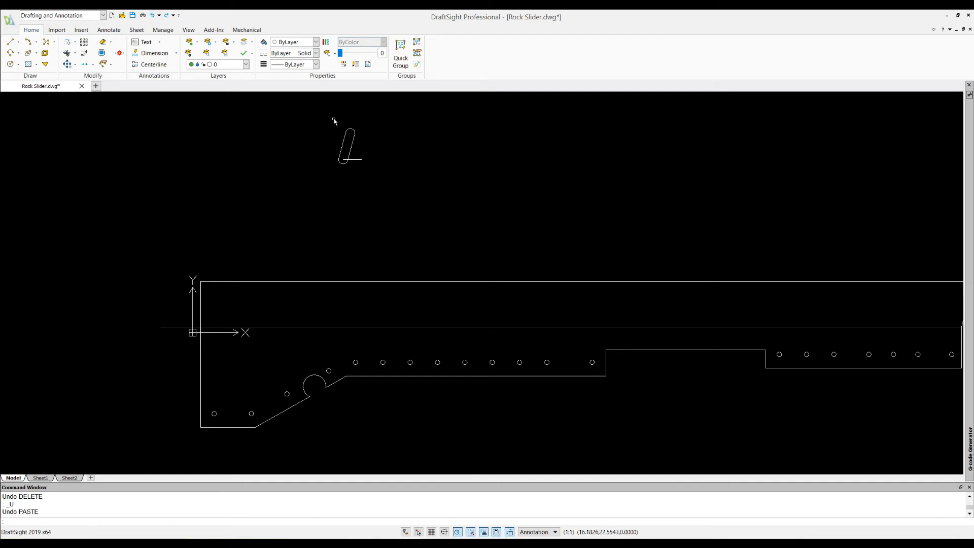
pyautogui.click(355, 161)
pyautogui.press('Delete')
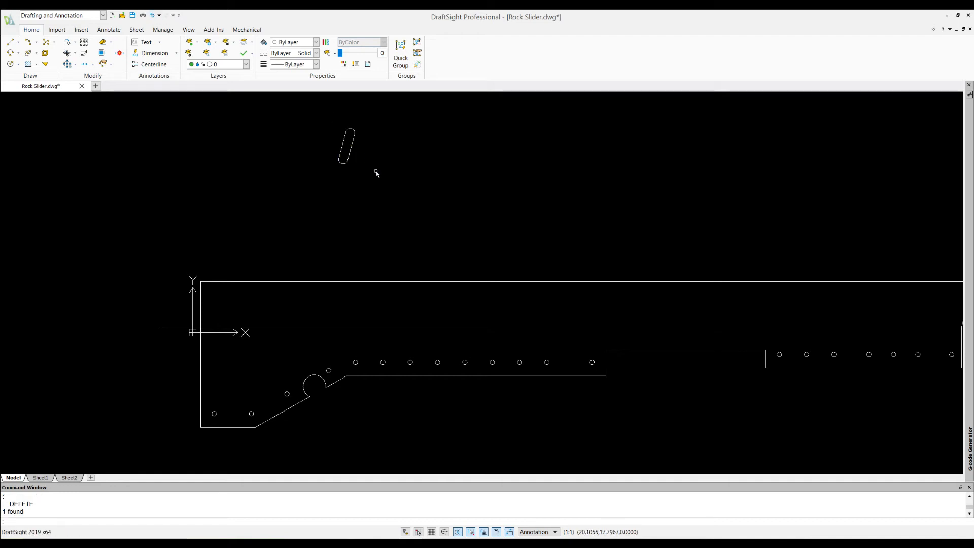
# Step: Draw a 3-unit horizontal line from the slot's lower arc center and paste slot copies at 3-unit spacing
pyautogui.click(10, 42)
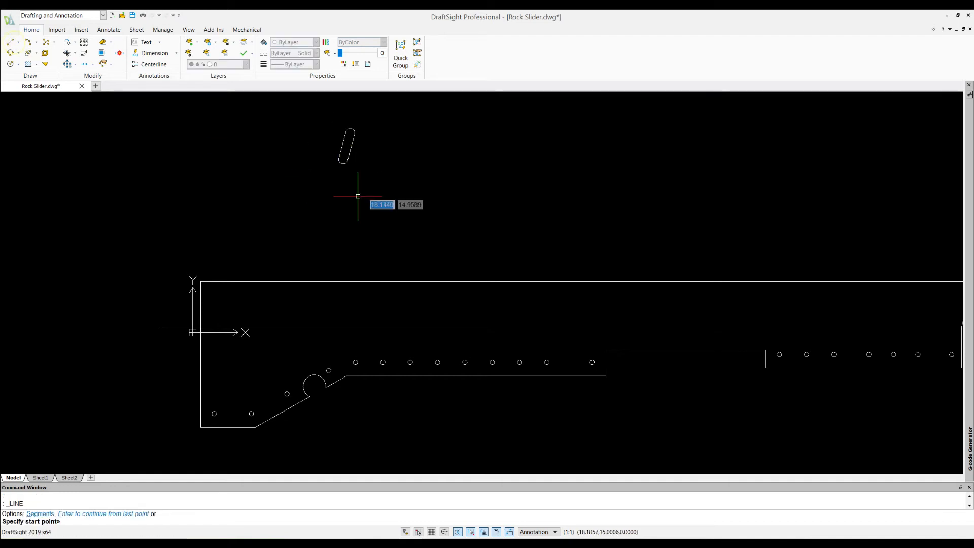
pyautogui.click(341, 160)
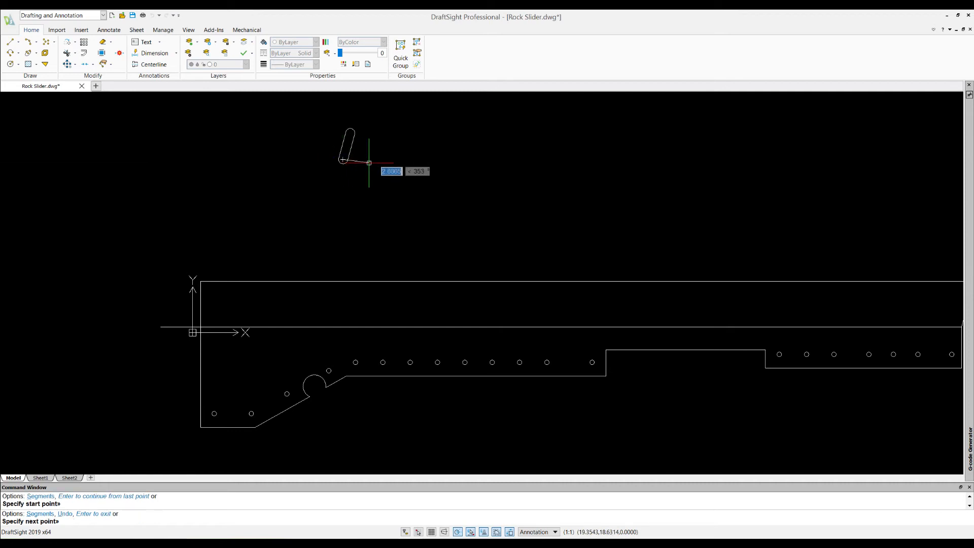
pyautogui.write('3')
pyautogui.press('Return')
pyautogui.press('Return')
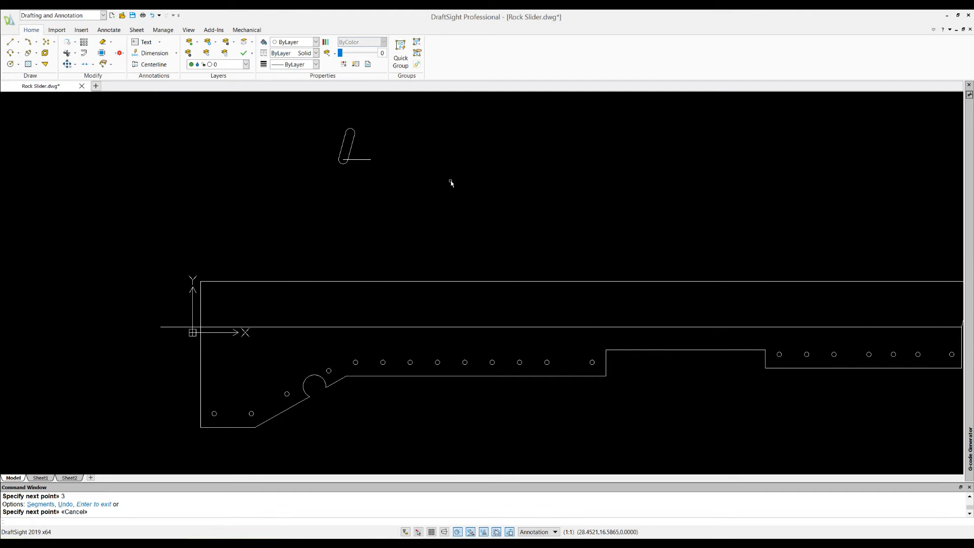
pyautogui.hotkey('ctrl', 'v')
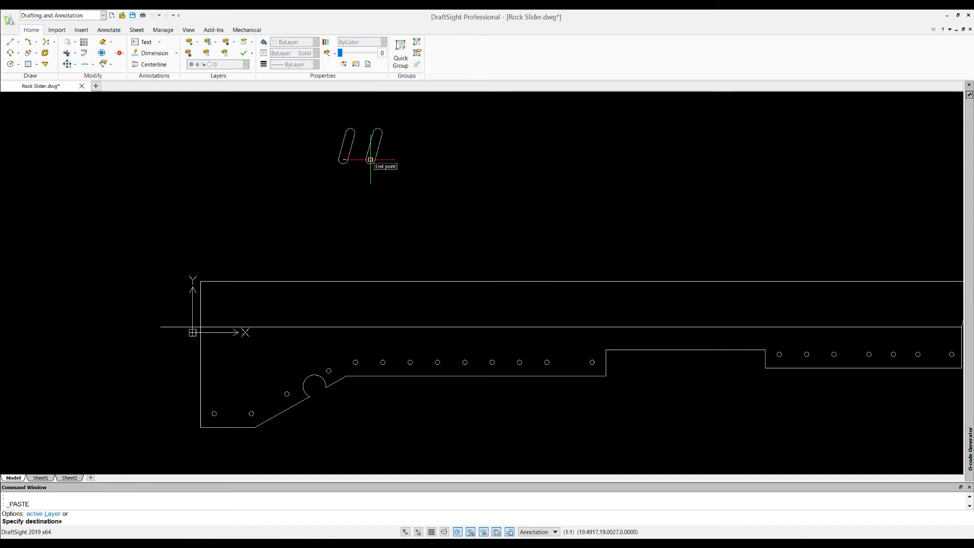
pyautogui.click(370, 160)
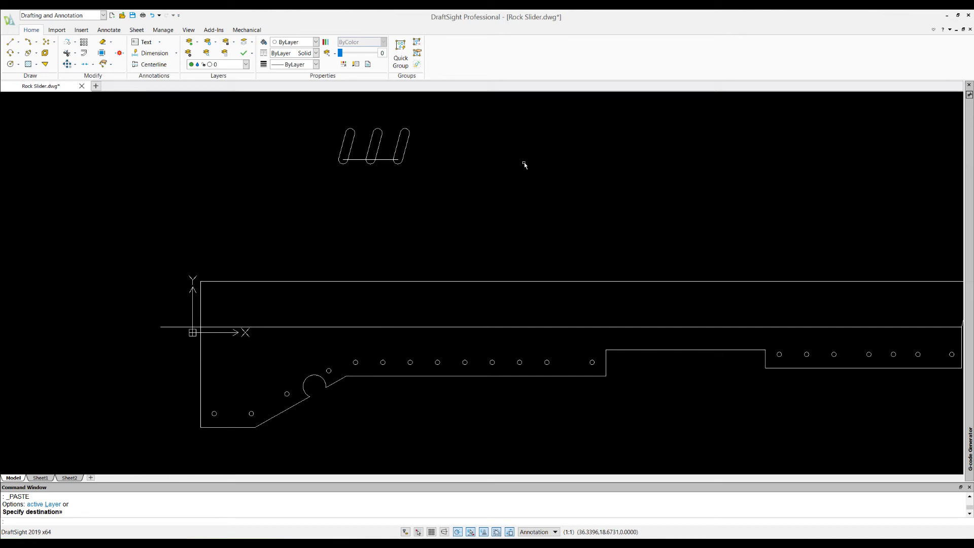
# Step: Delete the two pasted slot copies and the spacing lines, leaving the original tilted slot
pyautogui.click(463, 188)
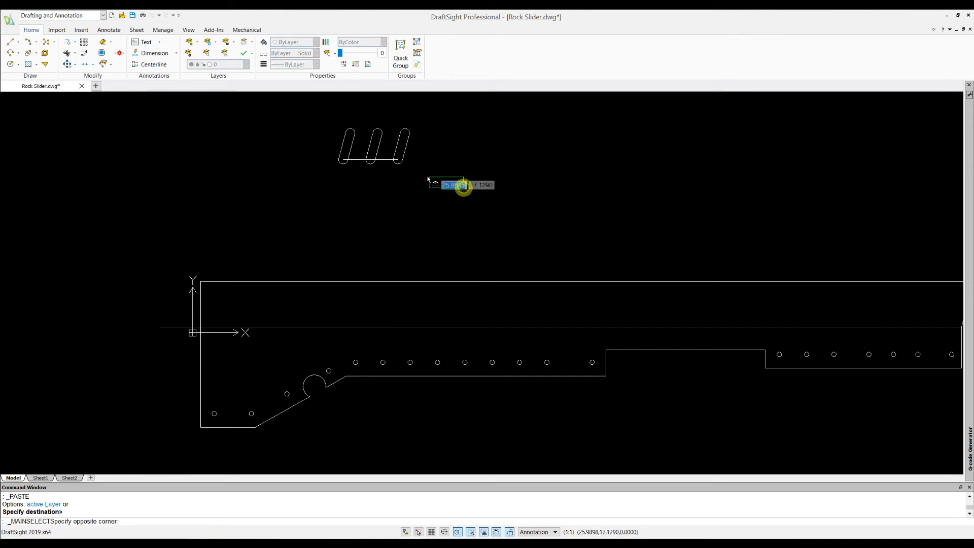
pyautogui.click(365, 133)
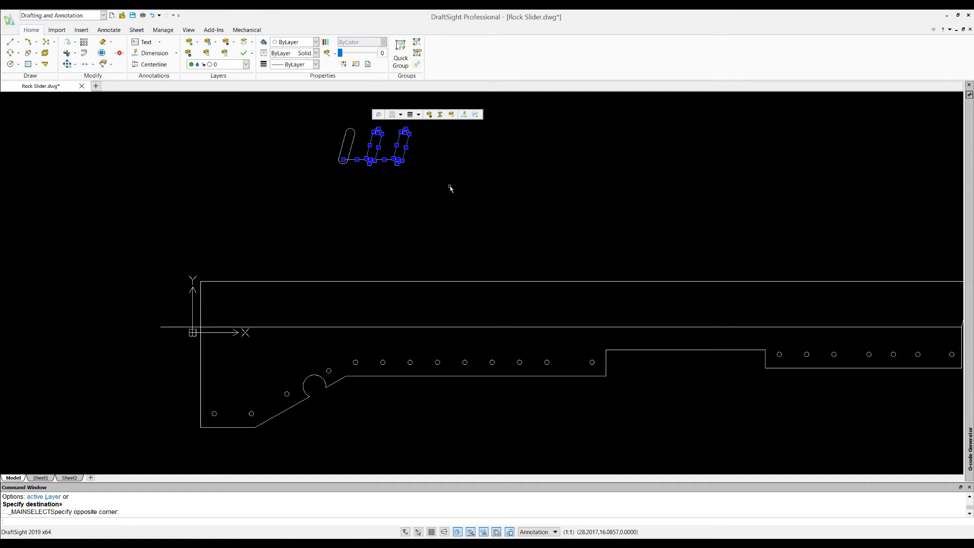
pyautogui.press('Delete')
# Step: Draw a horizontal spacing line 2.5 units long, starting at the tilted slot's lower arc center
pyautogui.click(10, 42)
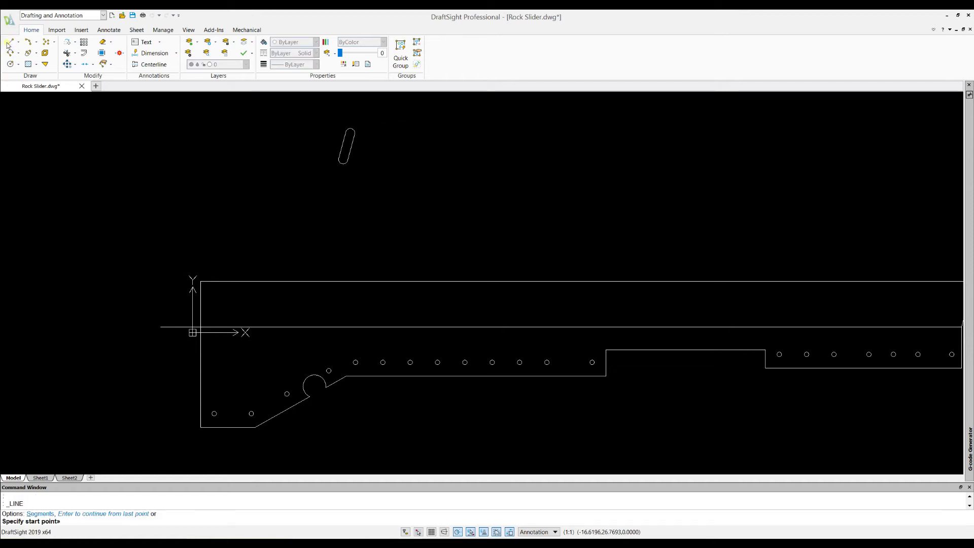
pyautogui.click(344, 160)
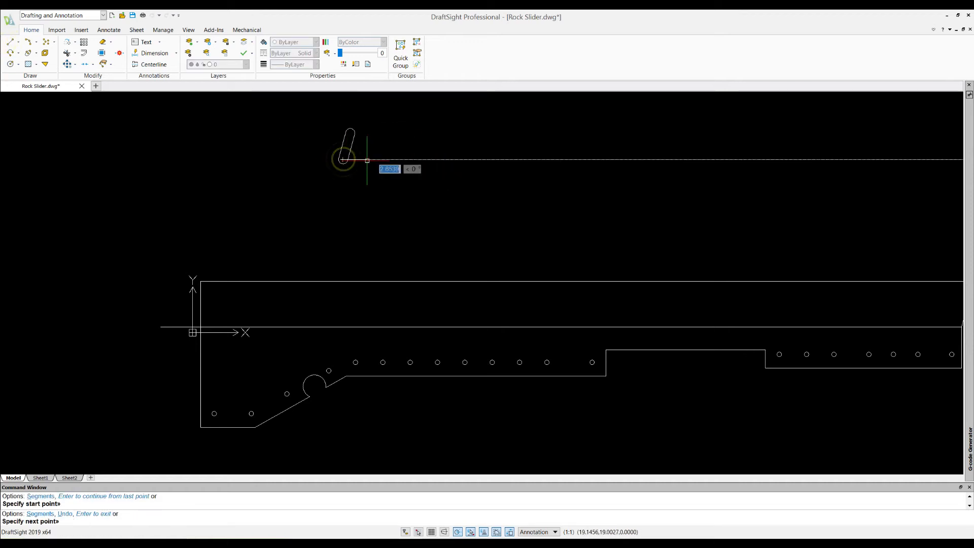
pyautogui.write('2.5')
pyautogui.press('Return')
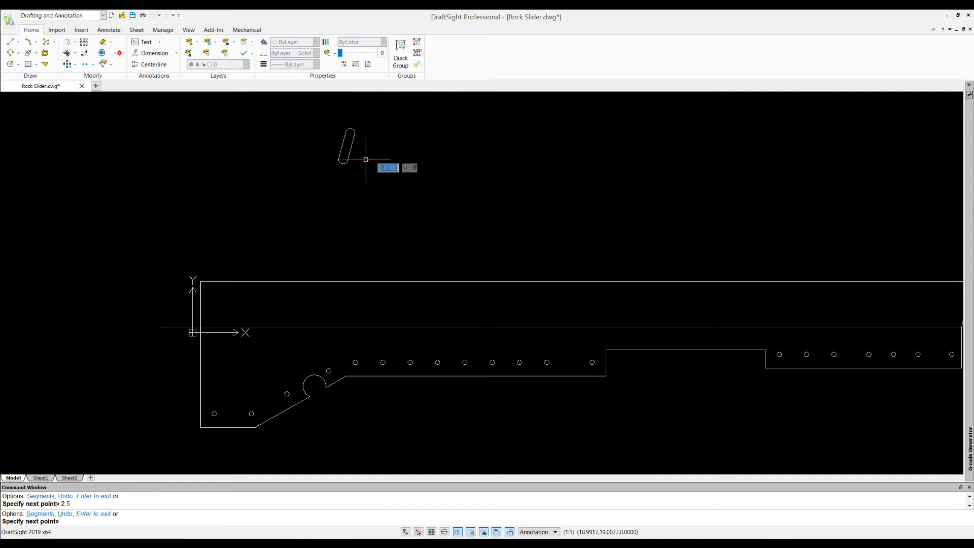
pyautogui.press('Escape')
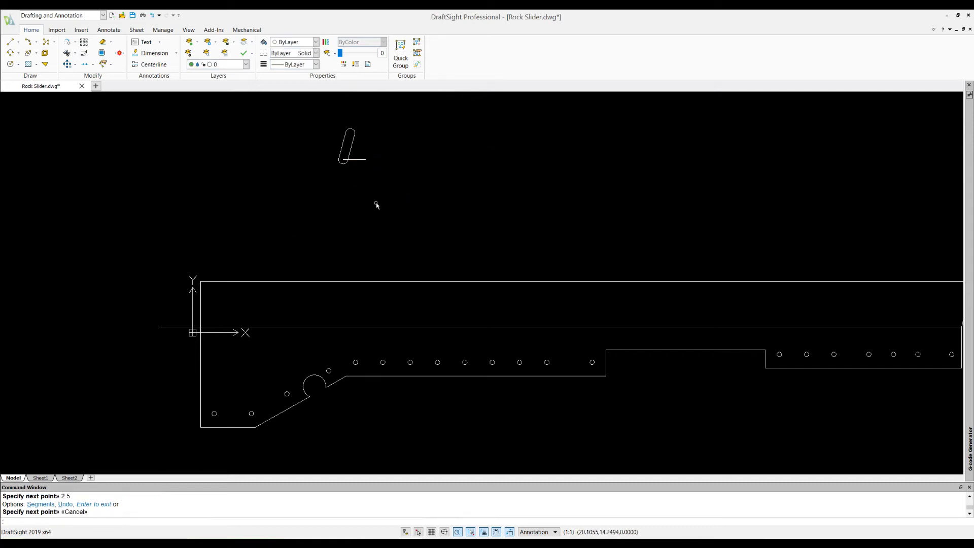
# Step: Paste two more slot copies at 2.5-unit spacing, adding a second 2.5-unit horizontal line from the second slot's lower arc center
pyautogui.hotkey('ctrl', 'v')
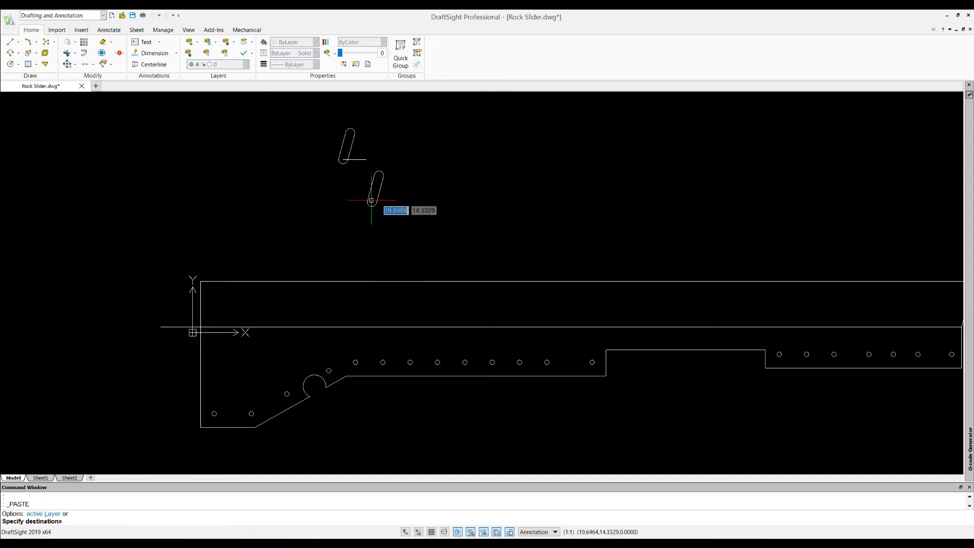
pyautogui.click(366, 160)
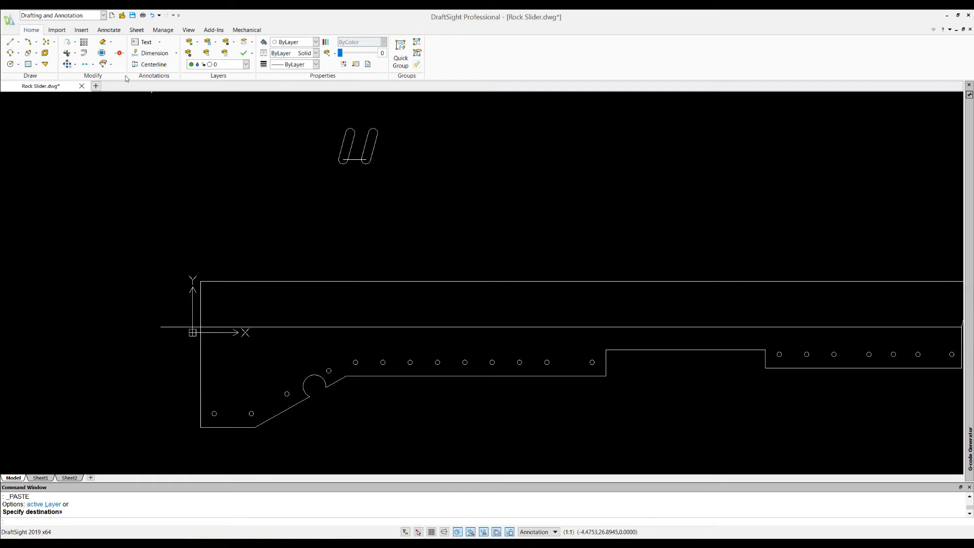
pyautogui.click(10, 41)
pyautogui.click(365, 160)
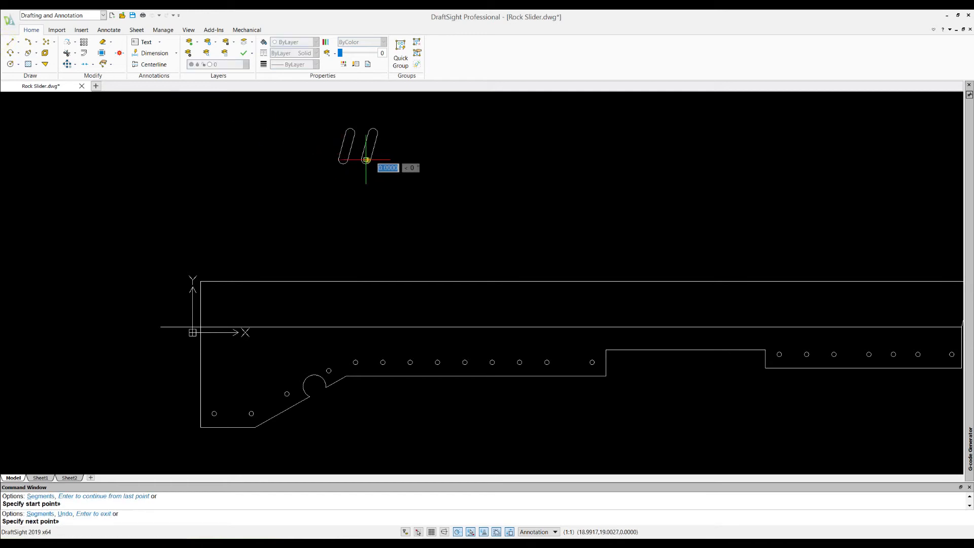
pyautogui.write('2.5')
pyautogui.press('Return')
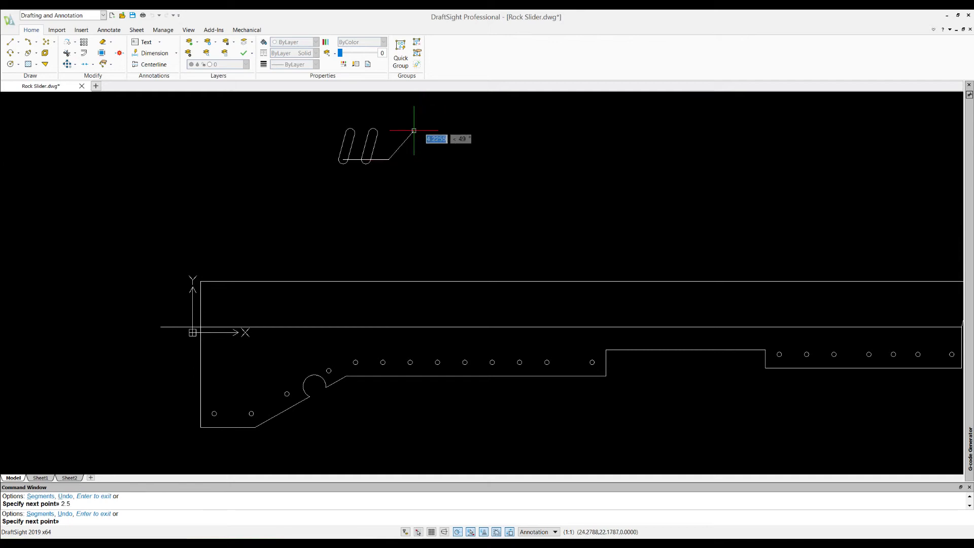
pyautogui.press('Escape')
pyautogui.hotkey('ctrl', 'v')
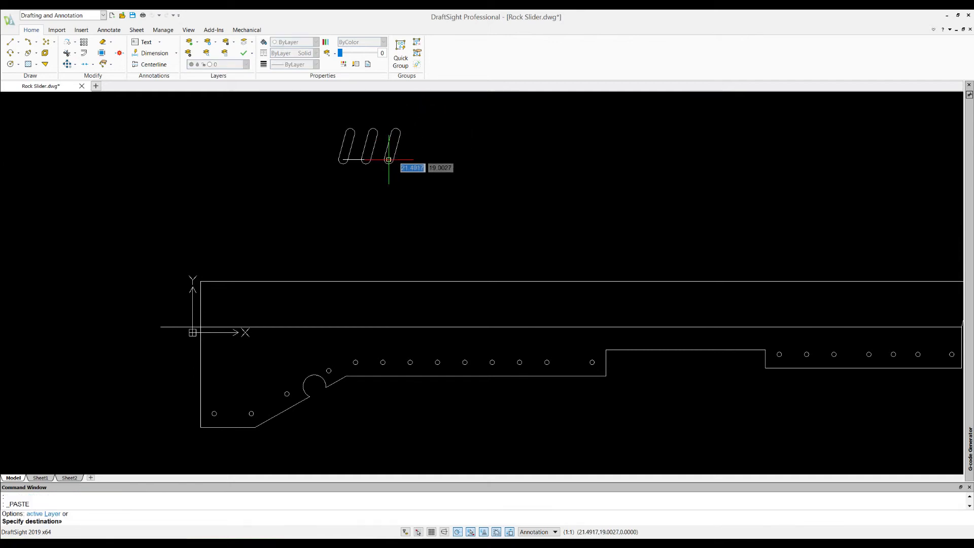
pyautogui.click(388, 160)
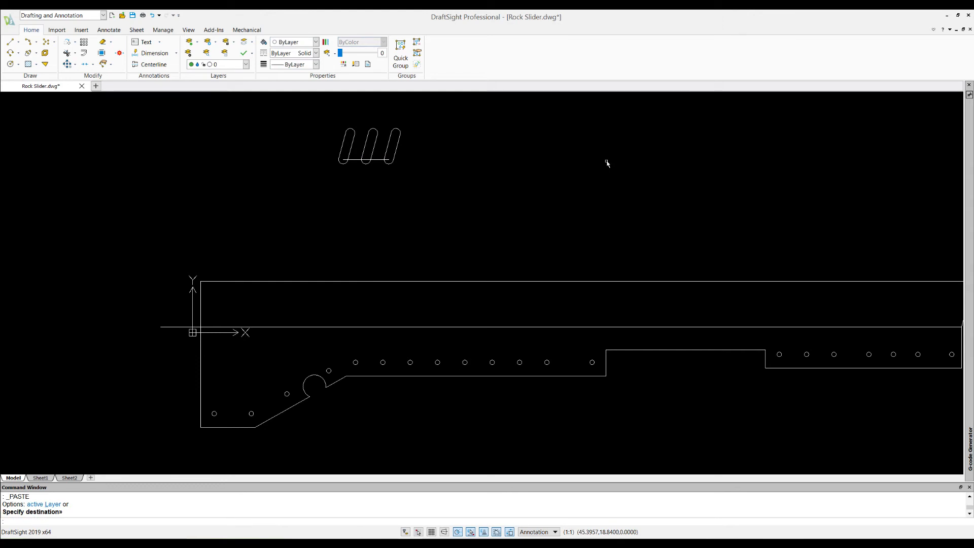
# Step: Copy the three slots and their spacing lines with the first slot's upper arc center as reference point
pyautogui.click(405, 167)
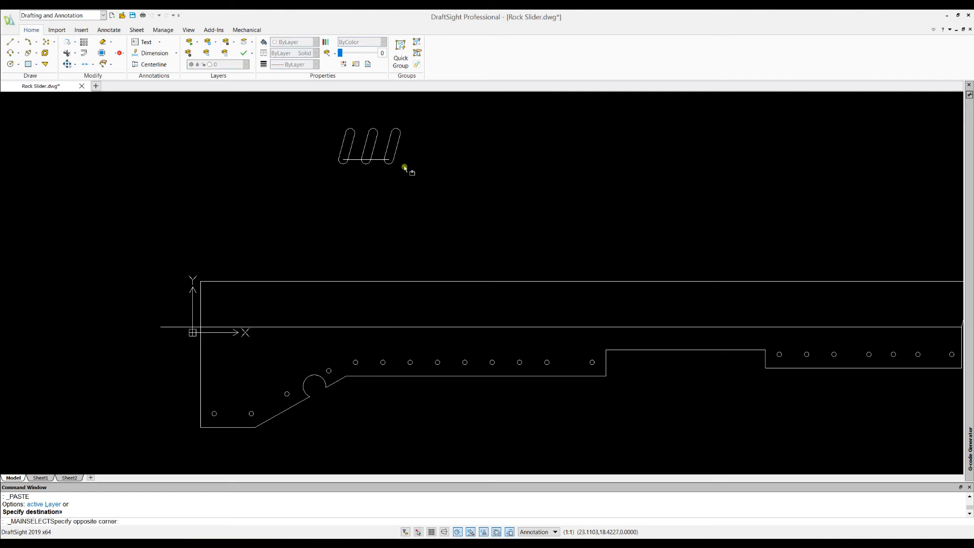
pyautogui.click(337, 130)
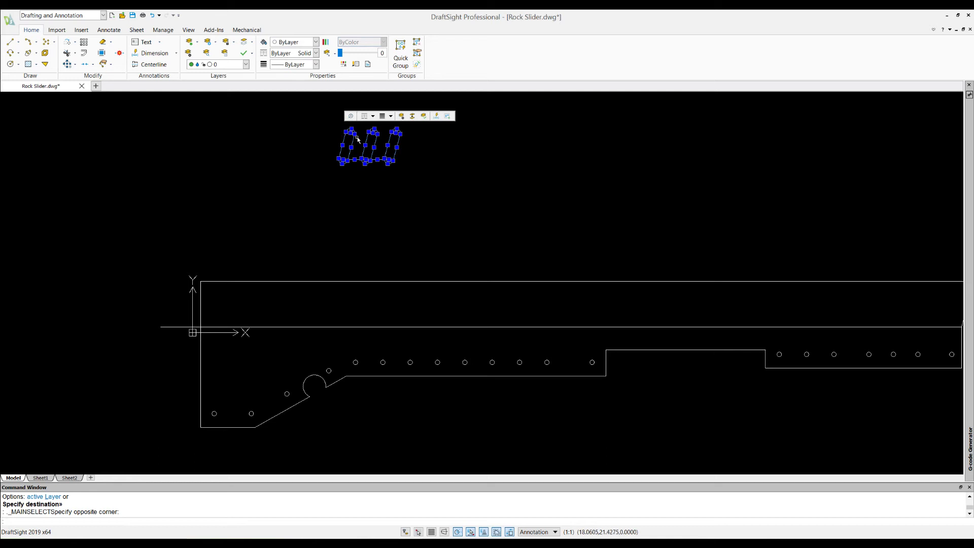
pyautogui.rightClick(354, 138)
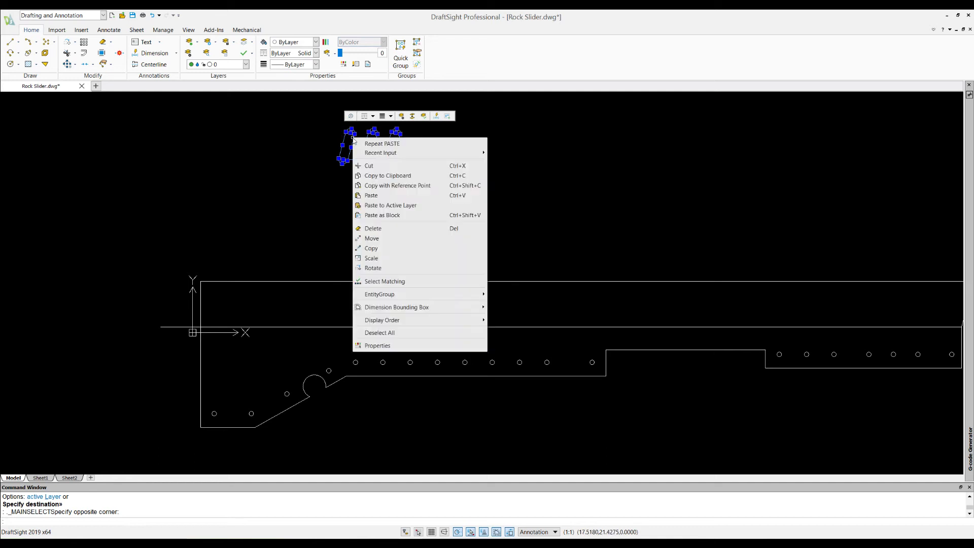
pyautogui.click(386, 186)
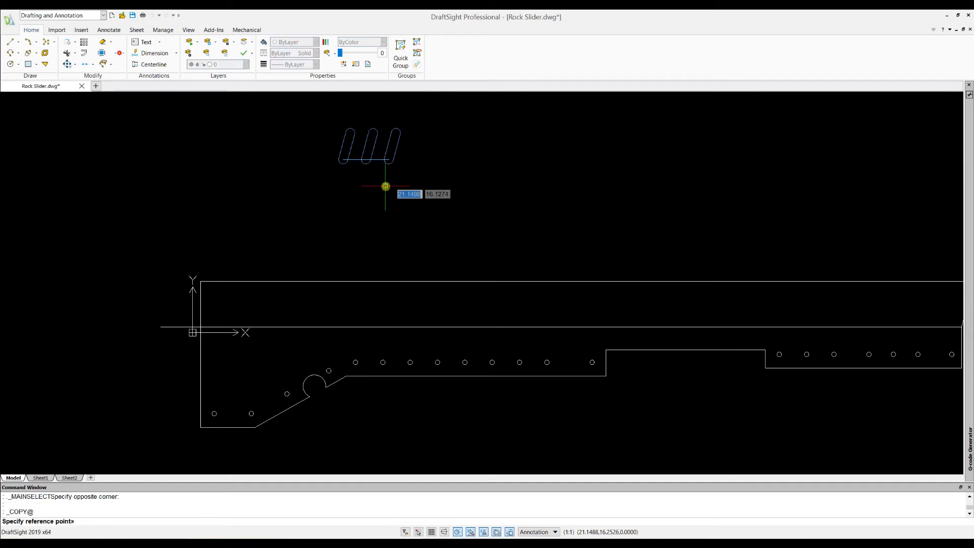
pyautogui.click(350, 133)
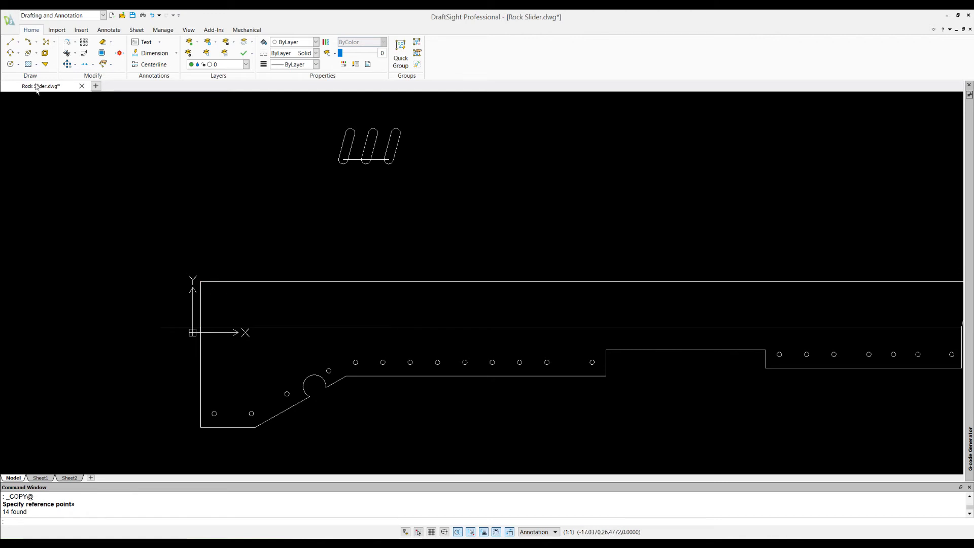
# Step: Draw guide lines from the slider's upper-left corner, 1 unit down along the edge and 1 unit horizontally inward
pyautogui.click(10, 42)
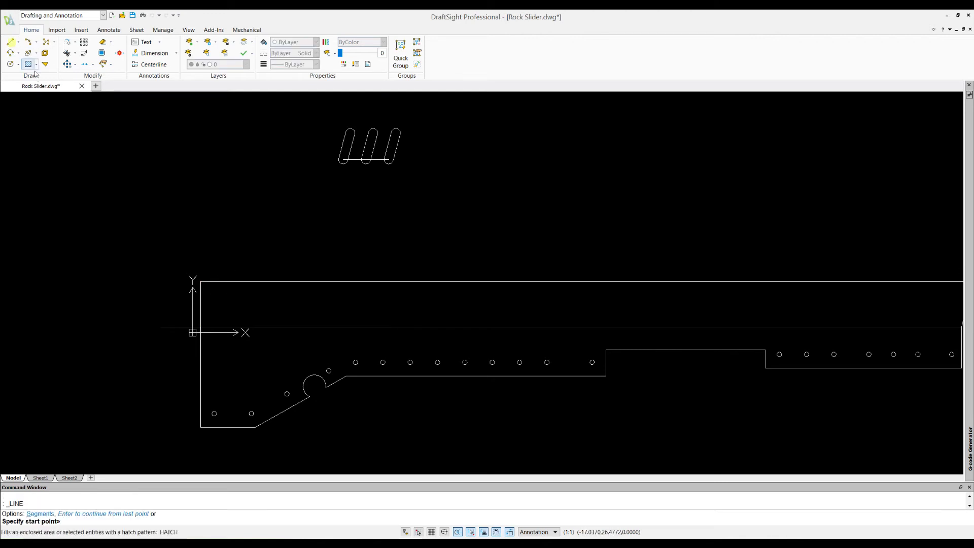
pyautogui.click(201, 282)
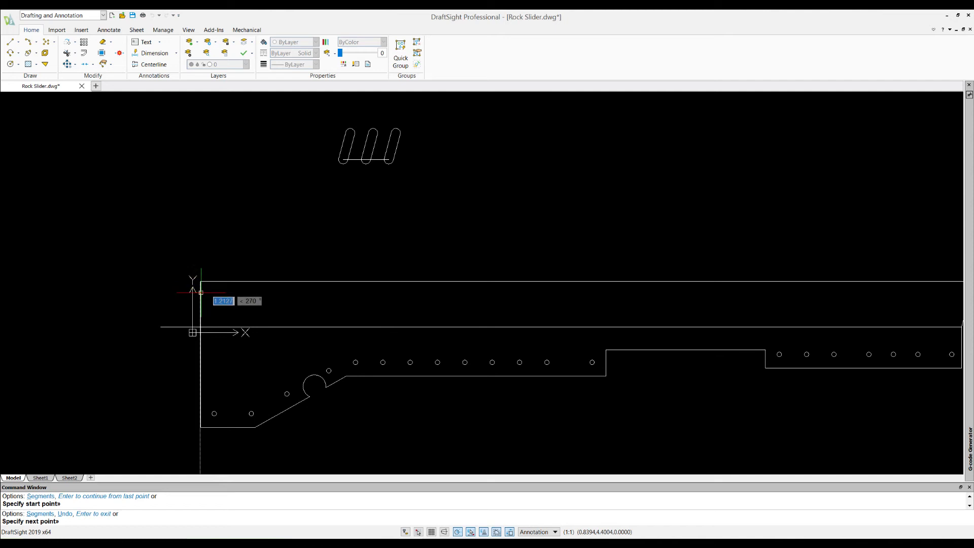
pyautogui.write('1')
pyautogui.press('Return')
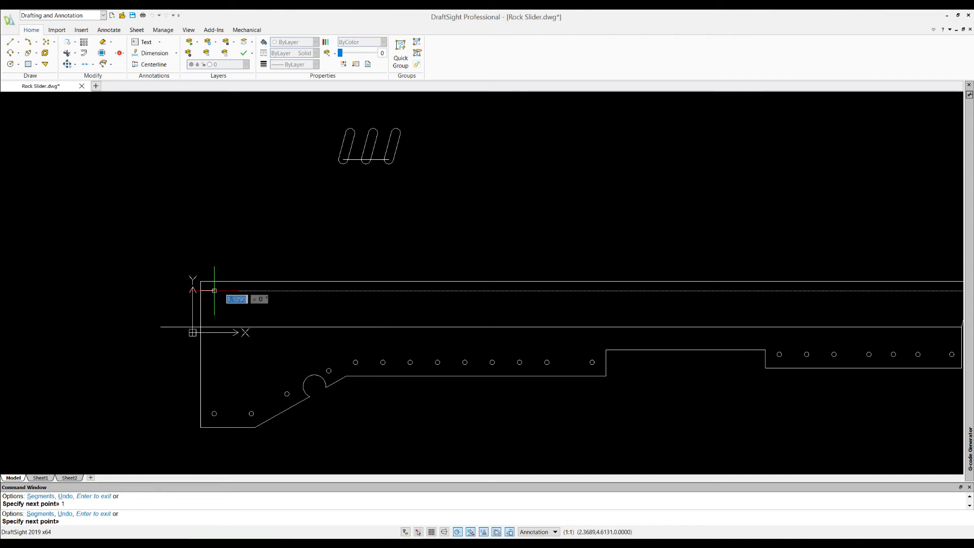
pyautogui.write('1')
pyautogui.press('Return')
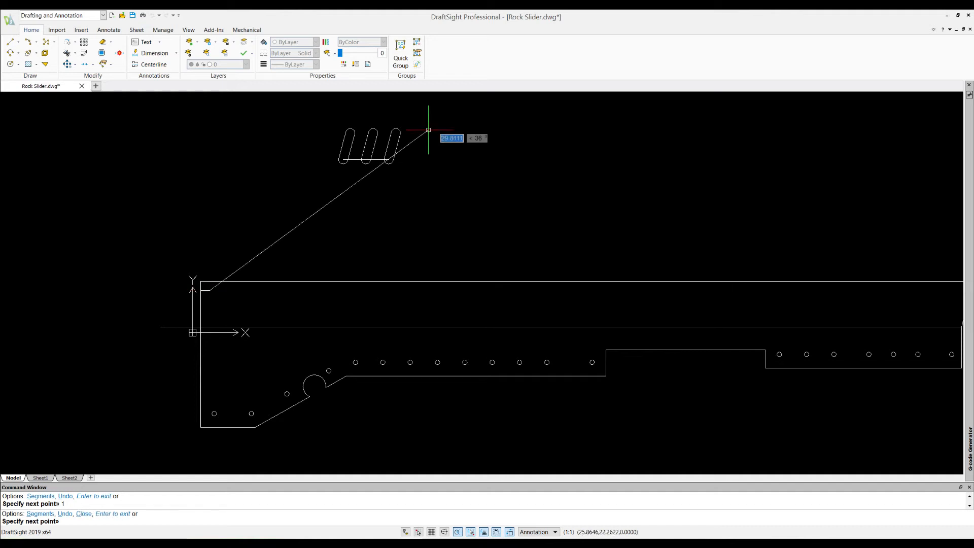
pyautogui.press('Escape')
pyautogui.press('Escape')
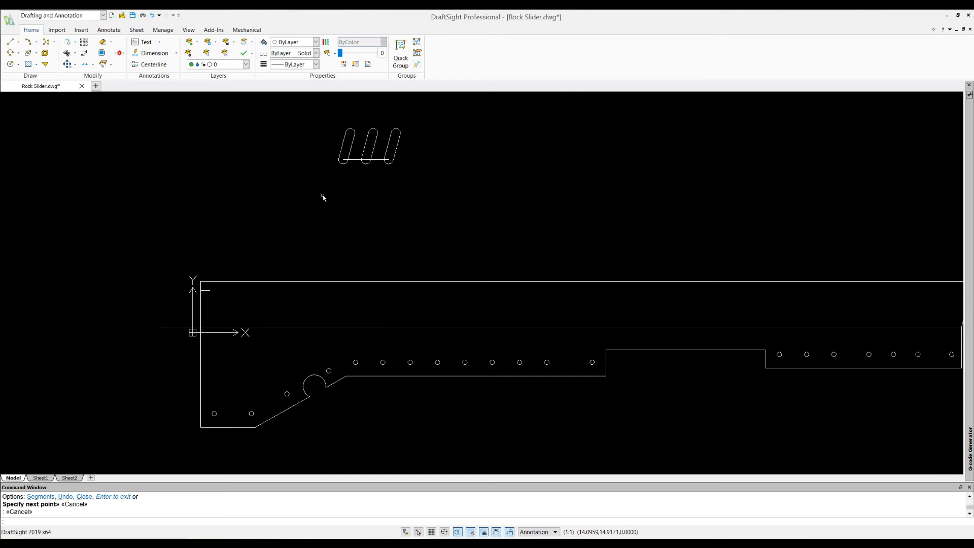
# Step: Extend the horizontal guide line 1 unit further inward and paste the three-slot group at its end
pyautogui.hotkey('ctrl', 'v')
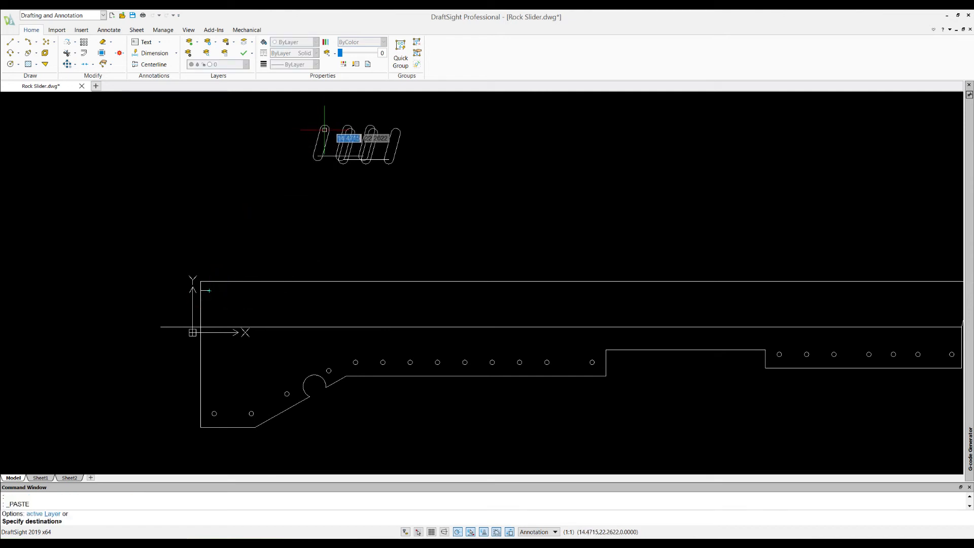
pyautogui.press('Escape')
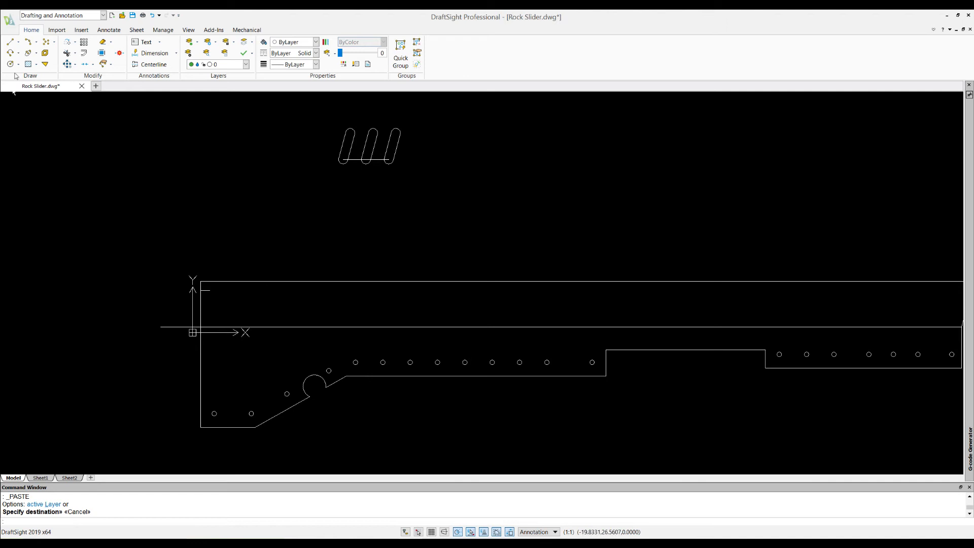
pyautogui.click(10, 42)
pyautogui.click(206, 290)
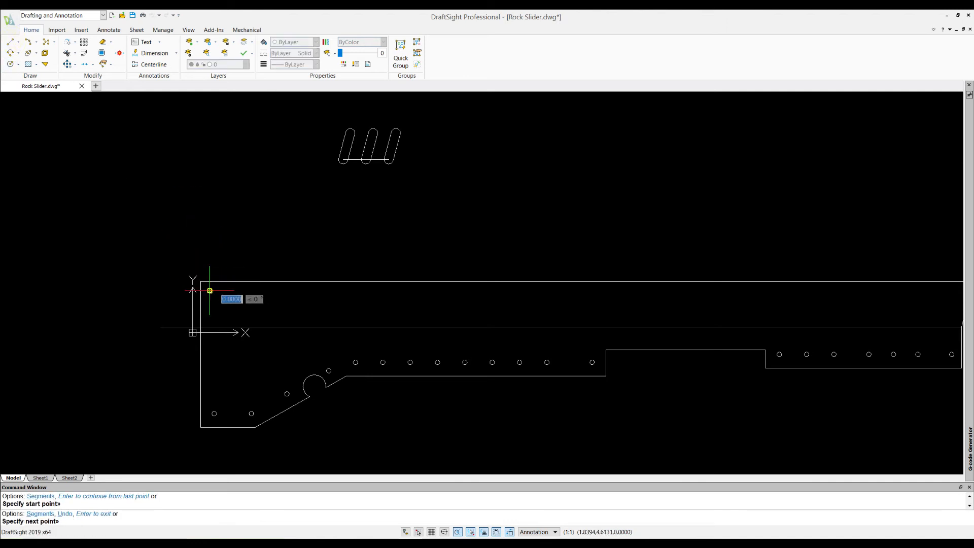
pyautogui.write('1')
pyautogui.press('Return')
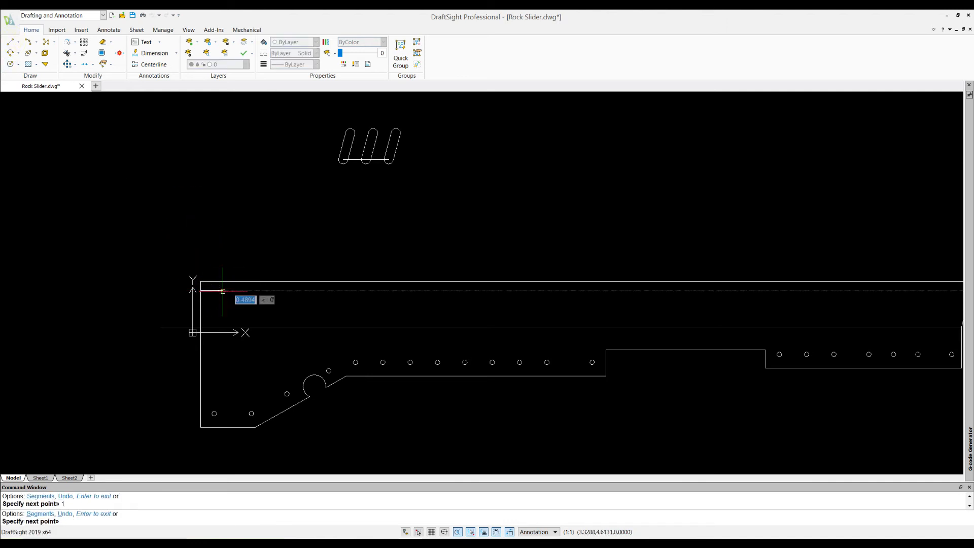
pyautogui.press('Escape')
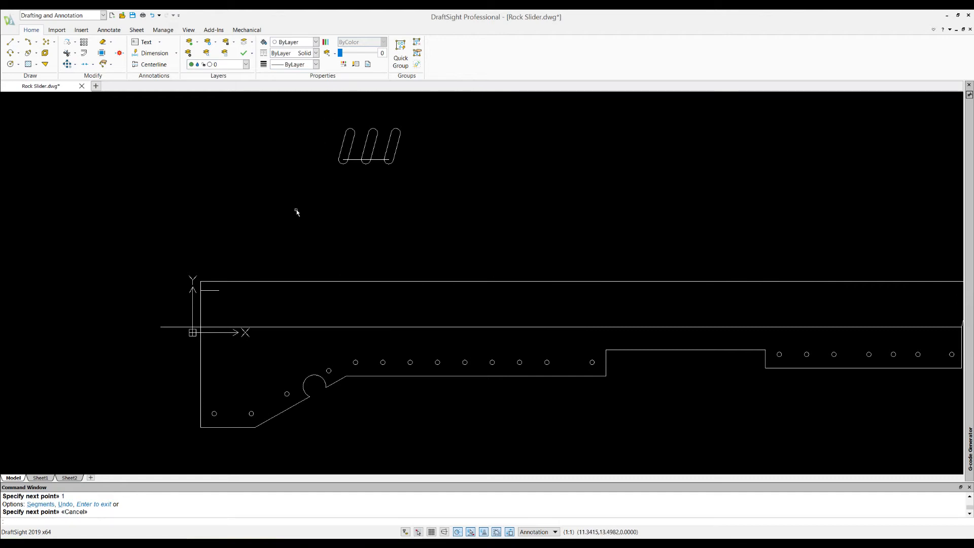
pyautogui.hotkey('ctrl', 'v')
pyautogui.click(233, 293)
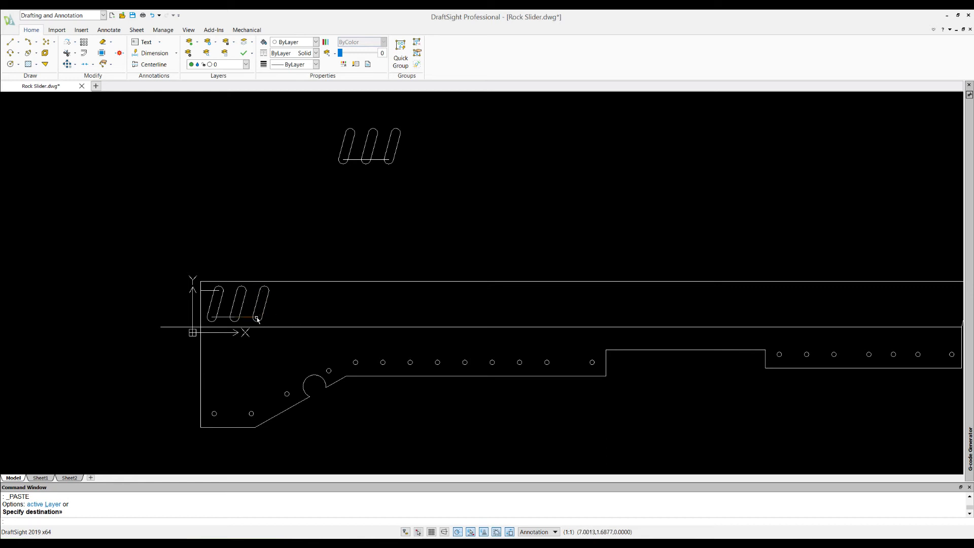
# Step: Copy the original three-slot group above the slider with its first slot's lower arc center as reference point
pyautogui.click(426, 185)
pyautogui.click(314, 118)
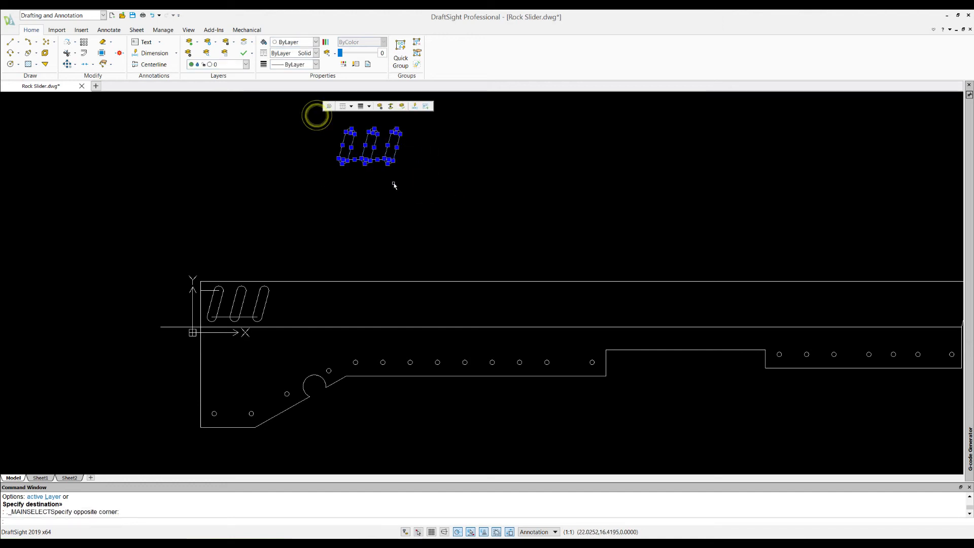
pyautogui.rightClick(366, 145)
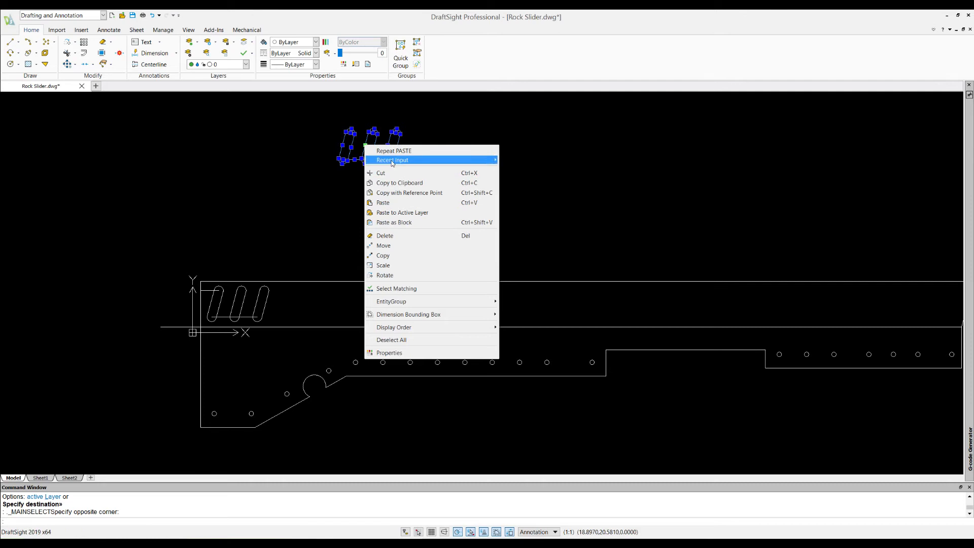
pyautogui.click(398, 192)
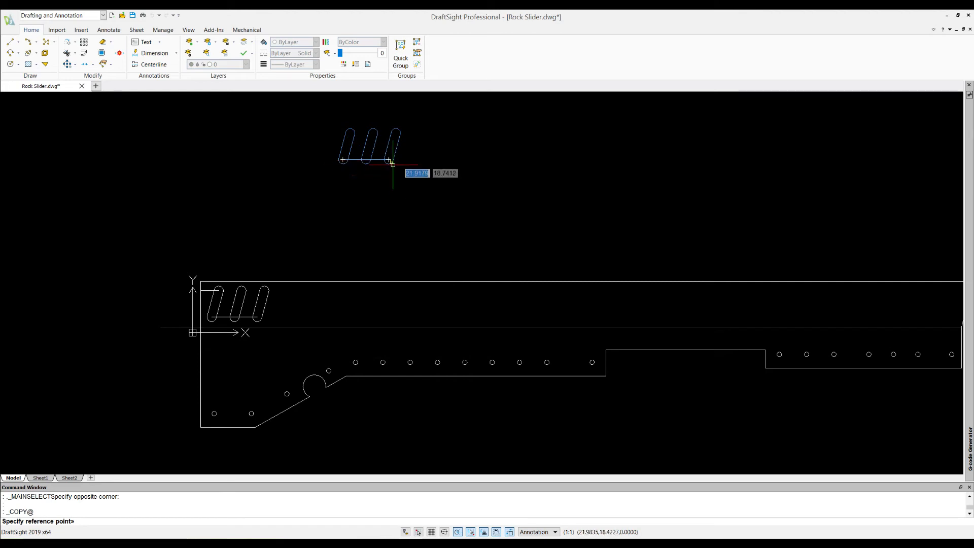
pyautogui.click(343, 160)
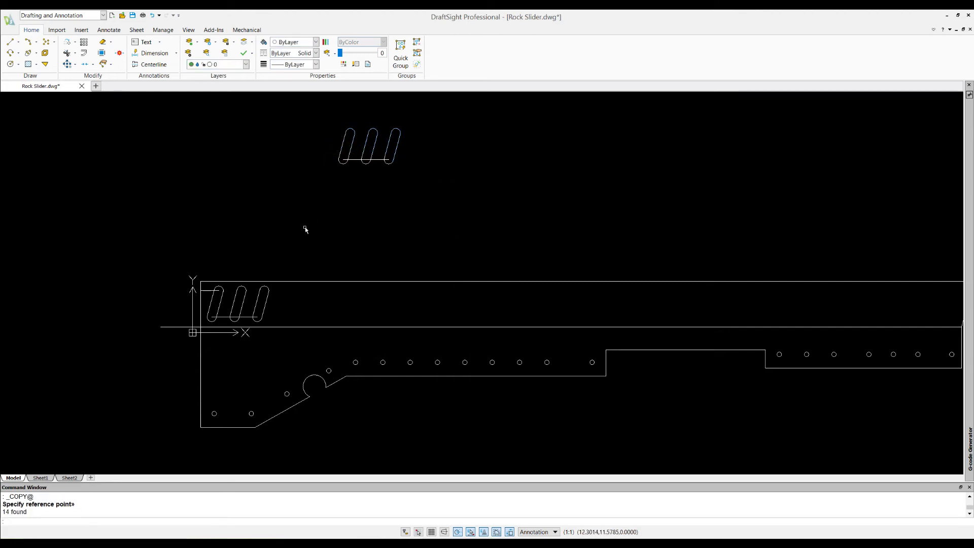
# Step: Draw a 2.5-unit horizontal line from the slider's third slot's lower arc center and paste the three-slot group at its end
pyautogui.click(10, 42)
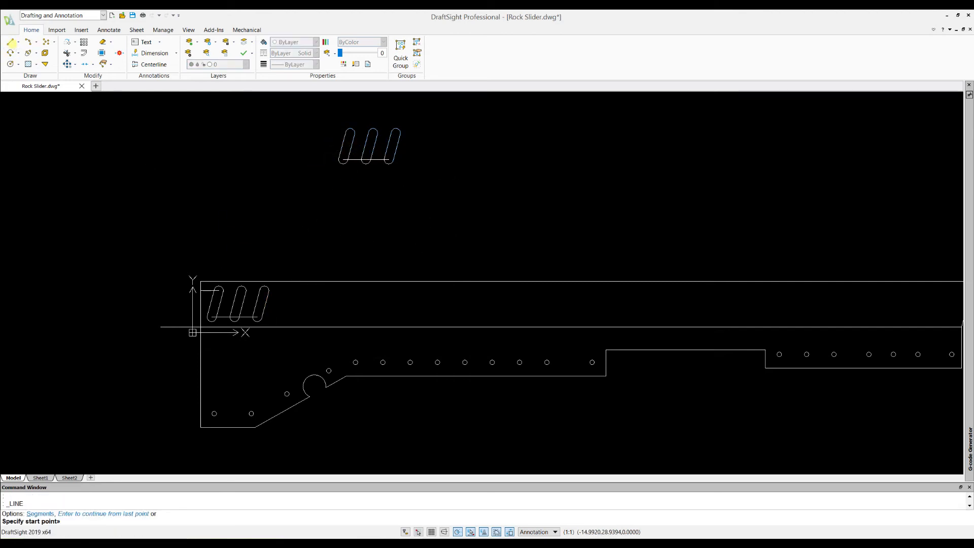
pyautogui.click(257, 317)
pyautogui.write('2.5')
pyautogui.press('Return')
pyautogui.press('Escape')
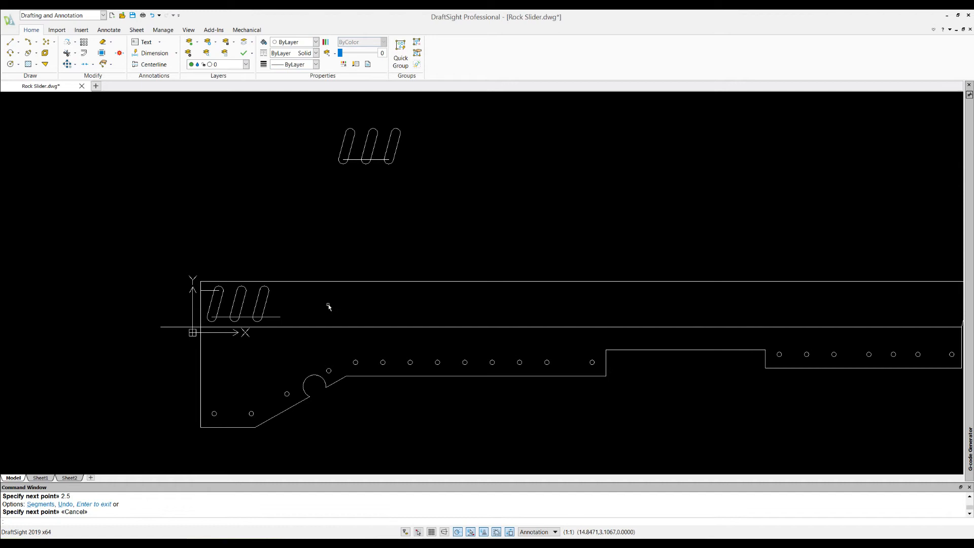
pyautogui.hotkey('ctrl', 'v')
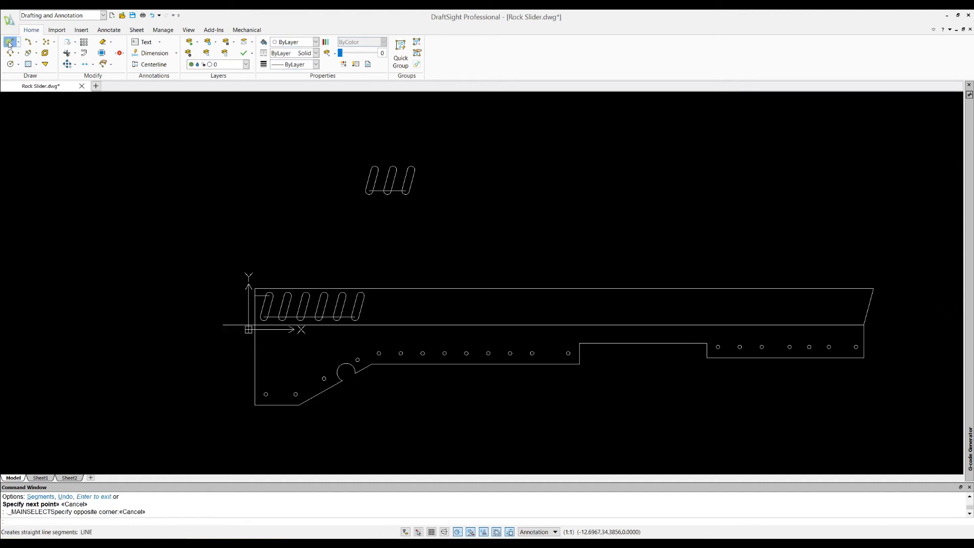
# Step: Draw a 2.5-unit horizontal line leftward from the lower arc center of the original group's first slot
pyautogui.click(10, 42)
pyautogui.click(369, 191)
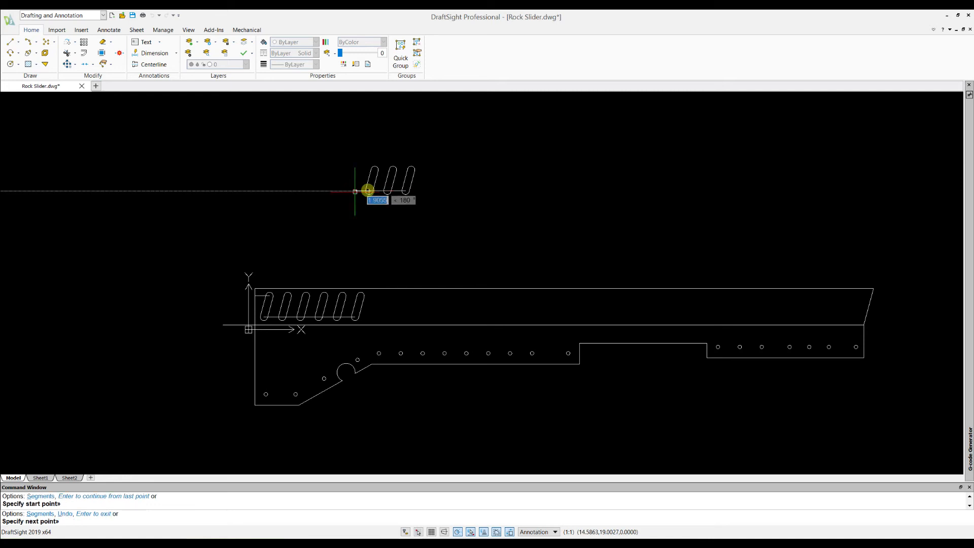
pyautogui.write('2')
pyautogui.press('Return')
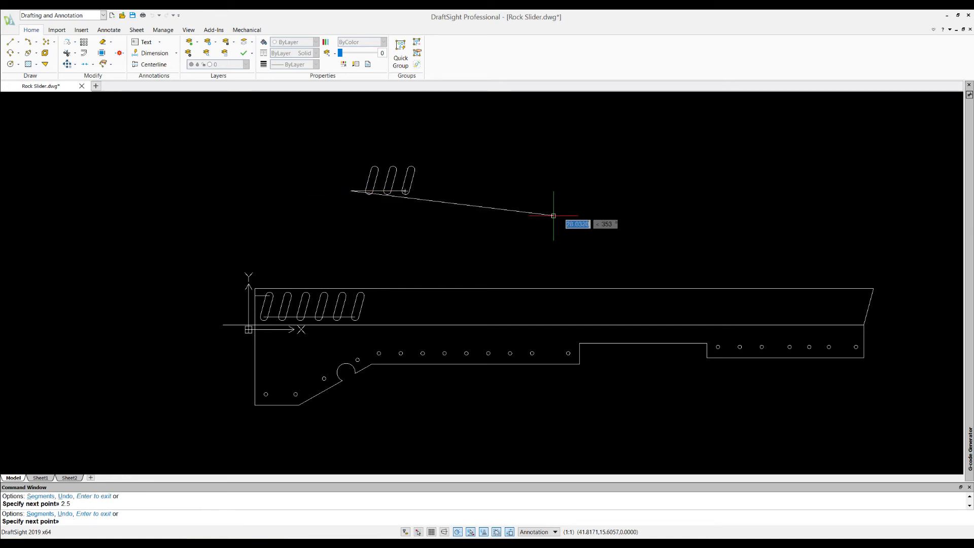
pyautogui.press('Escape')
# Step: Copy the original slot group including its new leading line, using that line's free left end as reference point
pyautogui.click(430, 226)
pyautogui.click(348, 152)
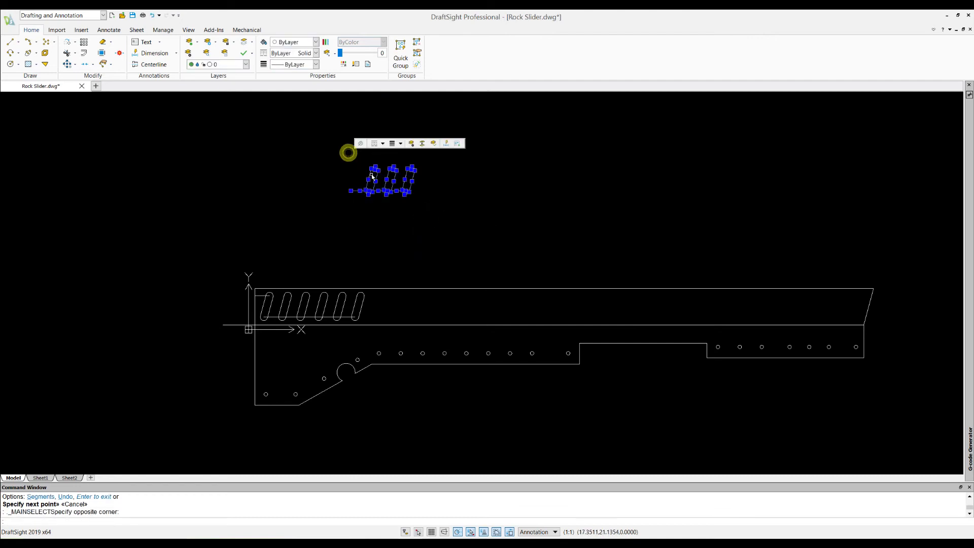
pyautogui.rightClick(378, 190)
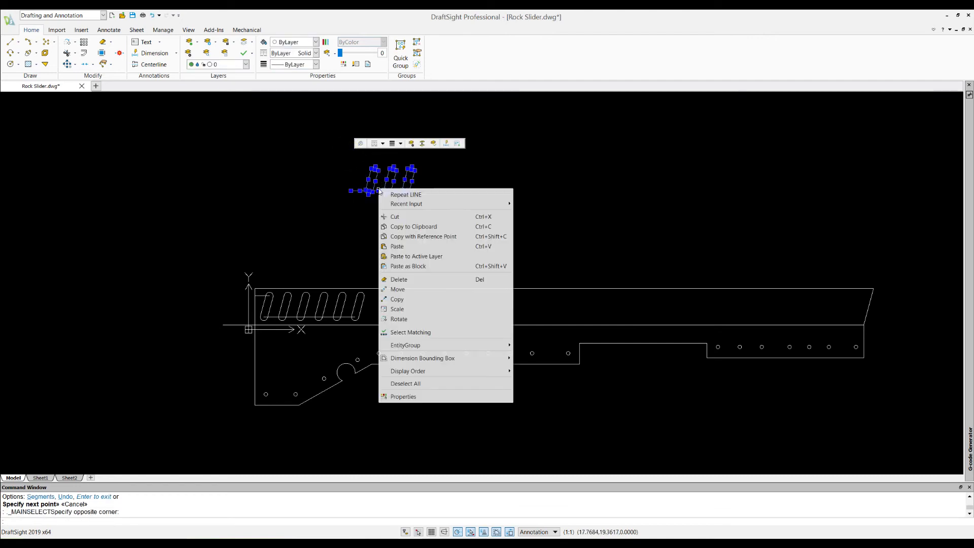
pyautogui.click(411, 235)
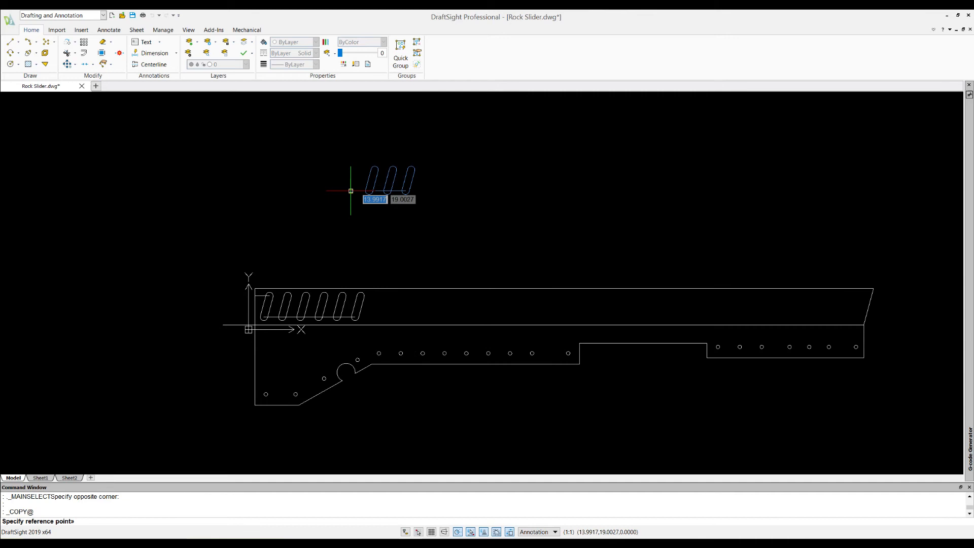
pyautogui.click(351, 191)
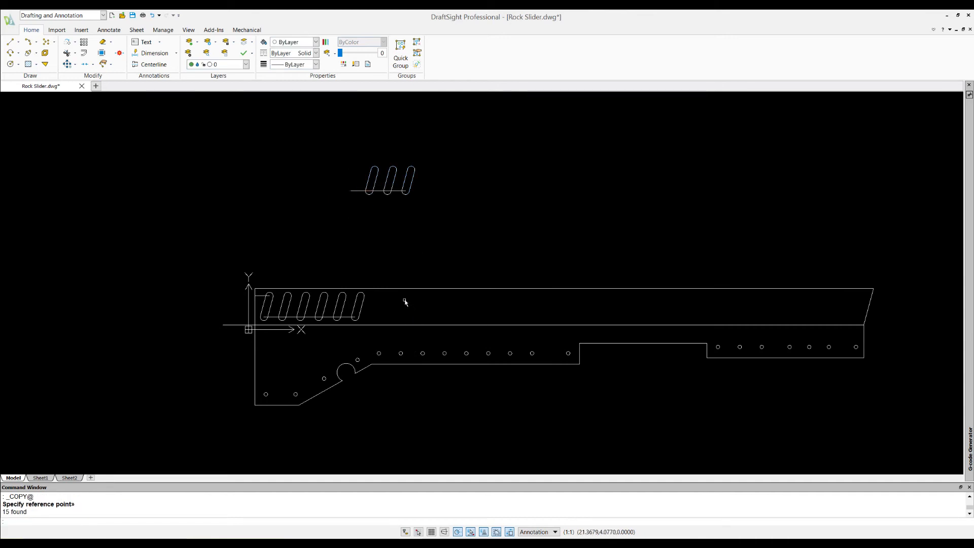
# Step: Paste the slot group repeatedly, each copy at the lower arc center of the row's last slot, until the row reaches the band's slanted end
pyautogui.hotkey('ctrl', 'v')
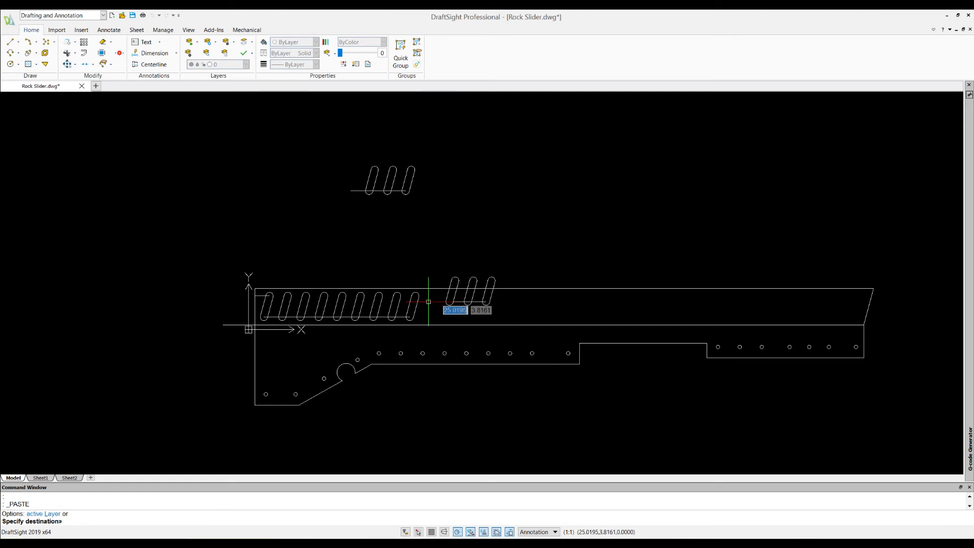
pyautogui.click(409, 317)
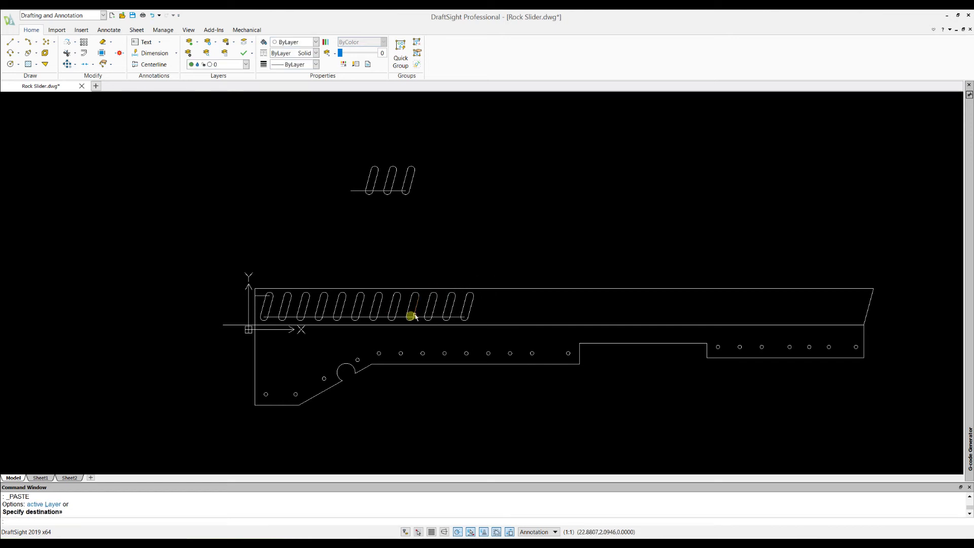
pyautogui.hotkey('ctrl', 'v')
pyautogui.click(464, 317)
pyautogui.hotkey('ctrl', 'v')
pyautogui.click(515, 318)
pyautogui.hotkey('ctrl', 'v')
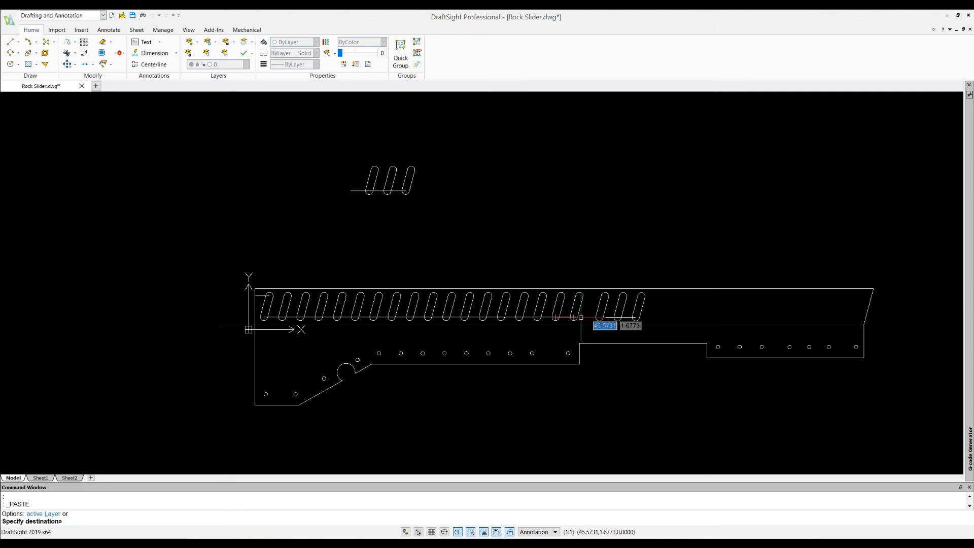
pyautogui.click(574, 317)
pyautogui.hotkey('ctrl', 'v')
pyautogui.click(629, 319)
pyautogui.hotkey('ctrl', 'v')
pyautogui.click(684, 317)
pyautogui.hotkey('ctrl', 'v')
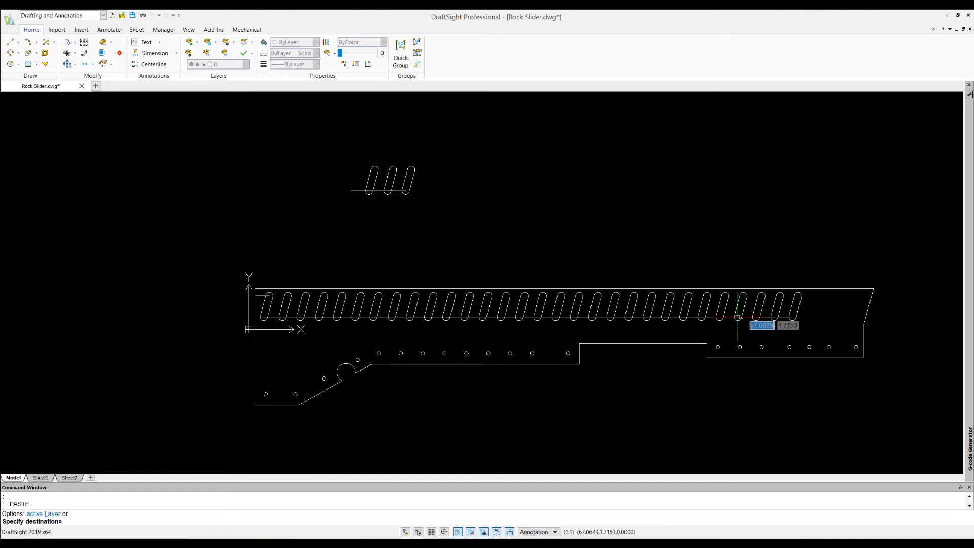
pyautogui.click(739, 316)
pyautogui.hotkey('ctrl', 'v')
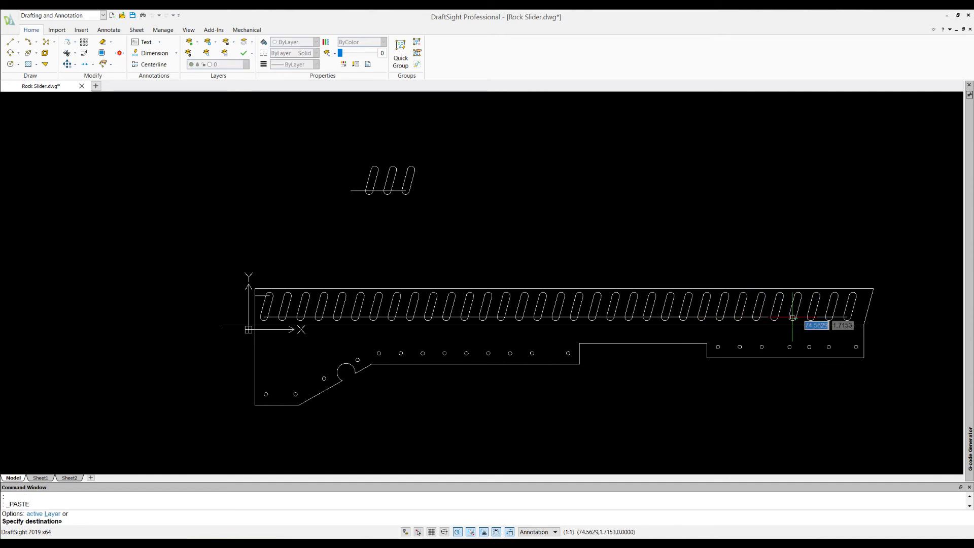
pyautogui.click(793, 316)
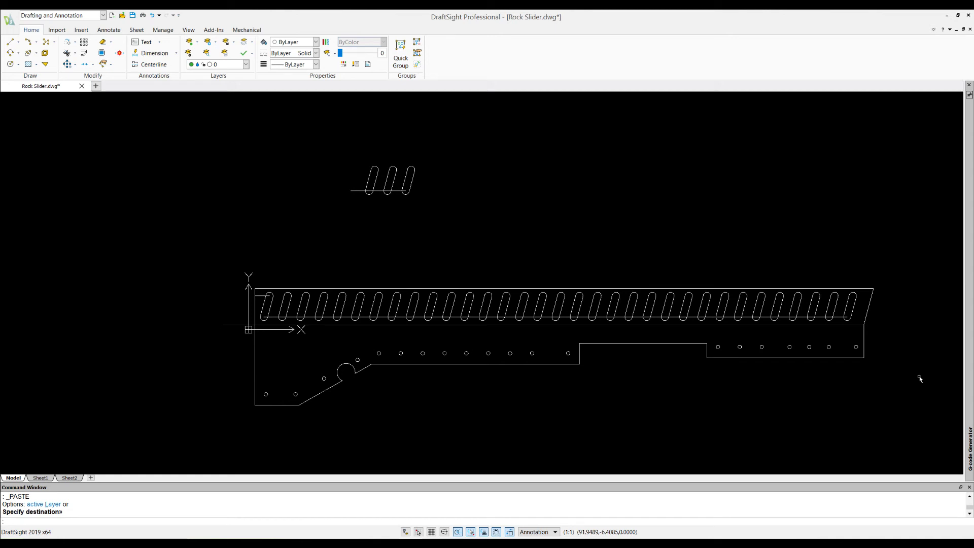
# Step: Copy the whole slot row with its guide lines, using the first slot's upper arc center as reference point
pyautogui.click(856, 322)
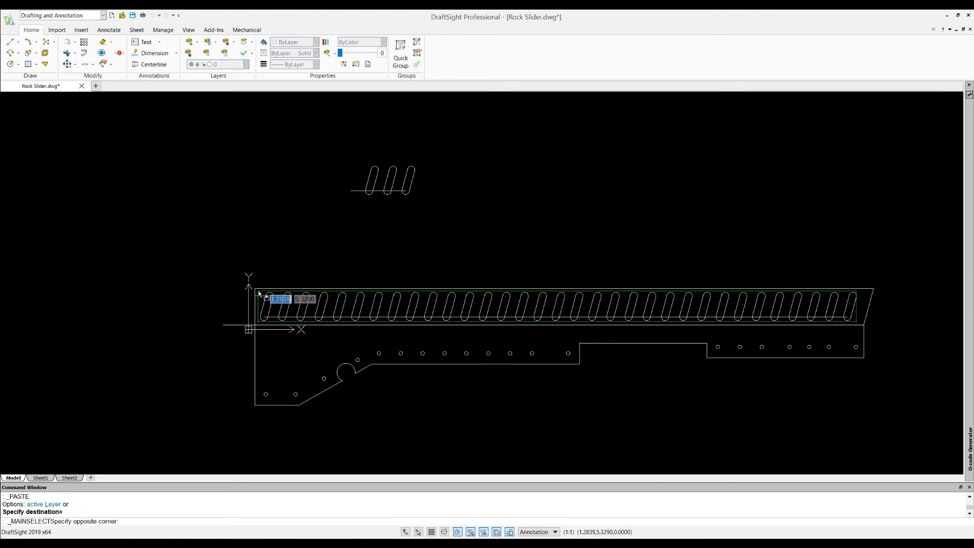
pyautogui.click(258, 292)
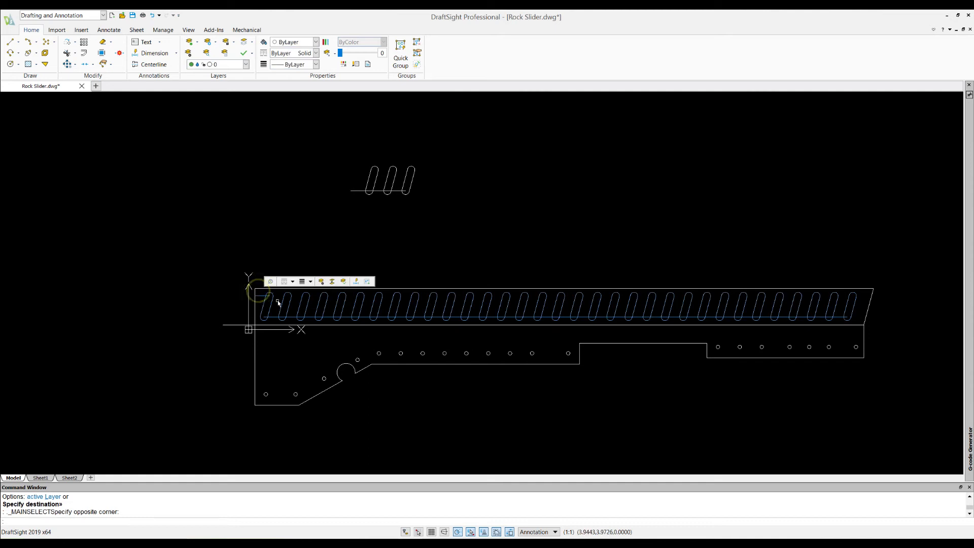
pyautogui.rightClick(272, 302)
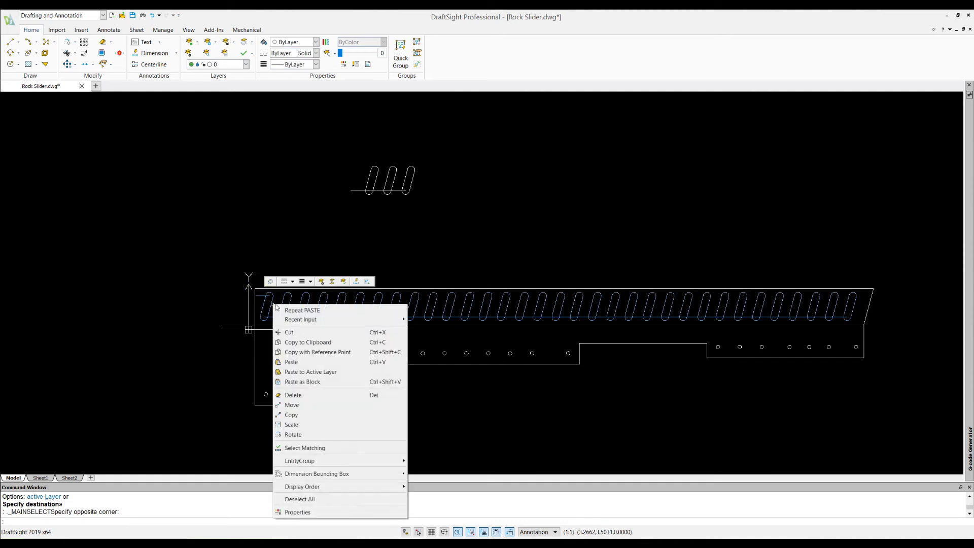
pyautogui.click(312, 352)
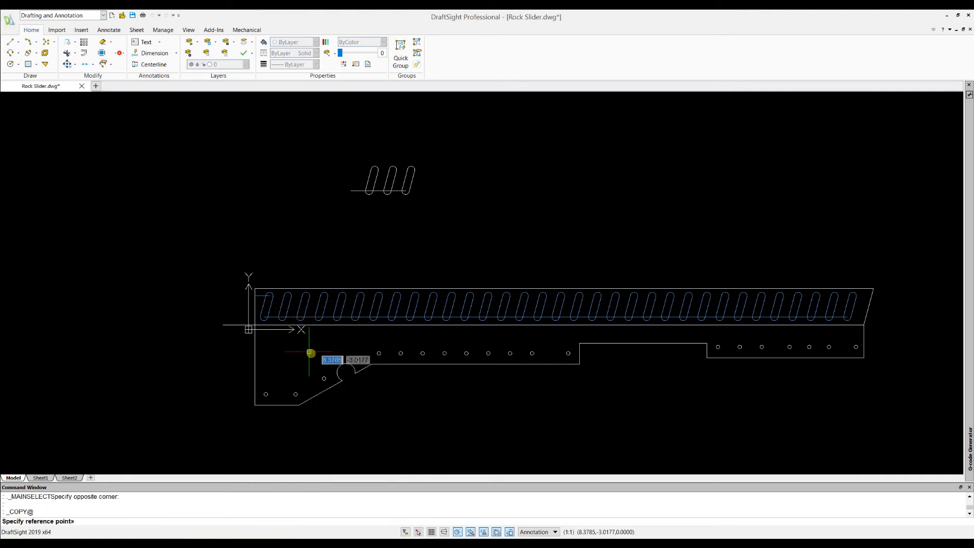
pyautogui.click(270, 296)
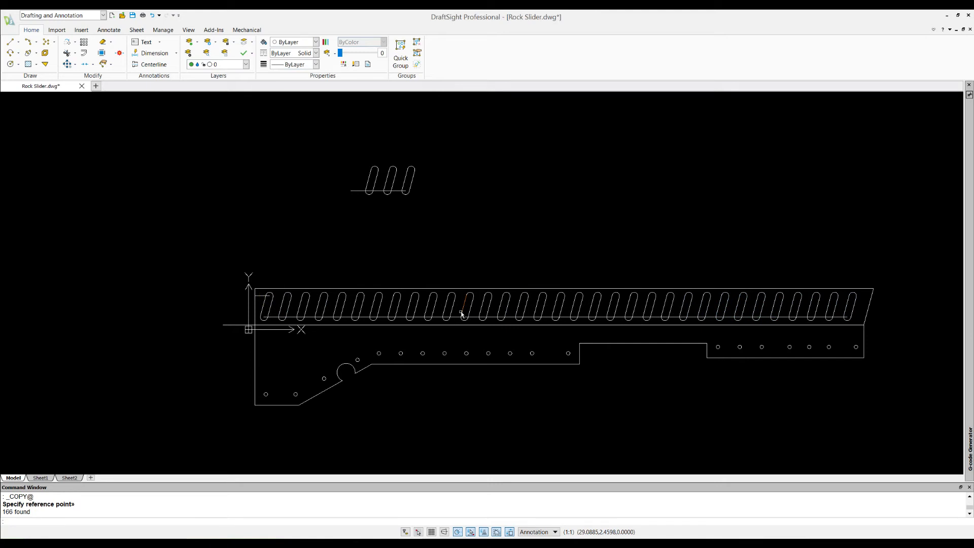
# Step: Move the complete slot row and its guide lines out of the band to the empty area above the slider
pyautogui.click(861, 323)
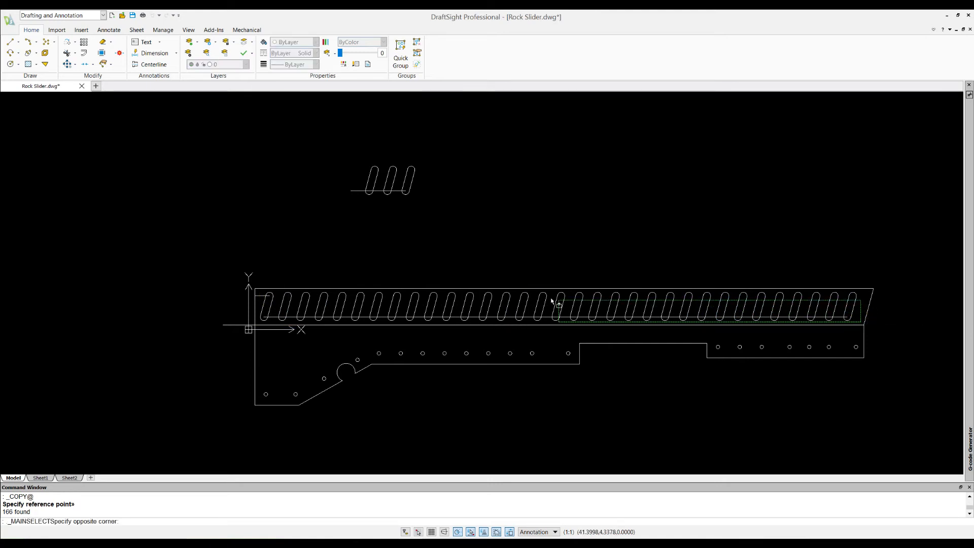
pyautogui.click(259, 293)
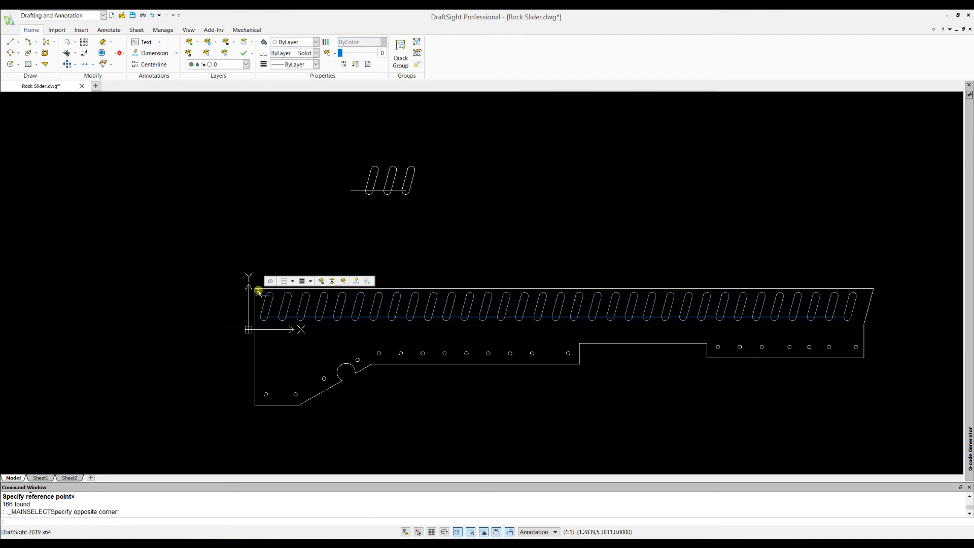
pyautogui.moveTo(326, 311); pyautogui.dragTo(325, 233)
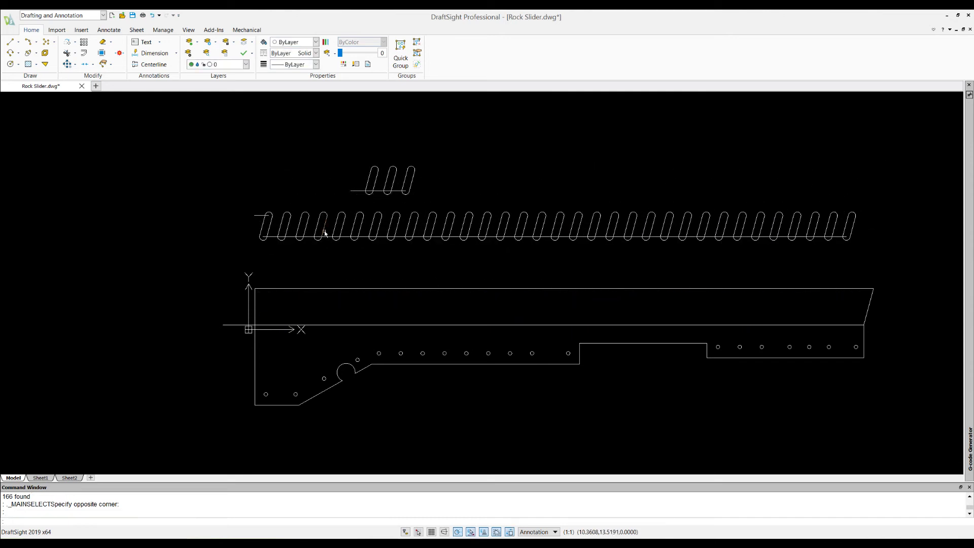
pyautogui.click(10, 41)
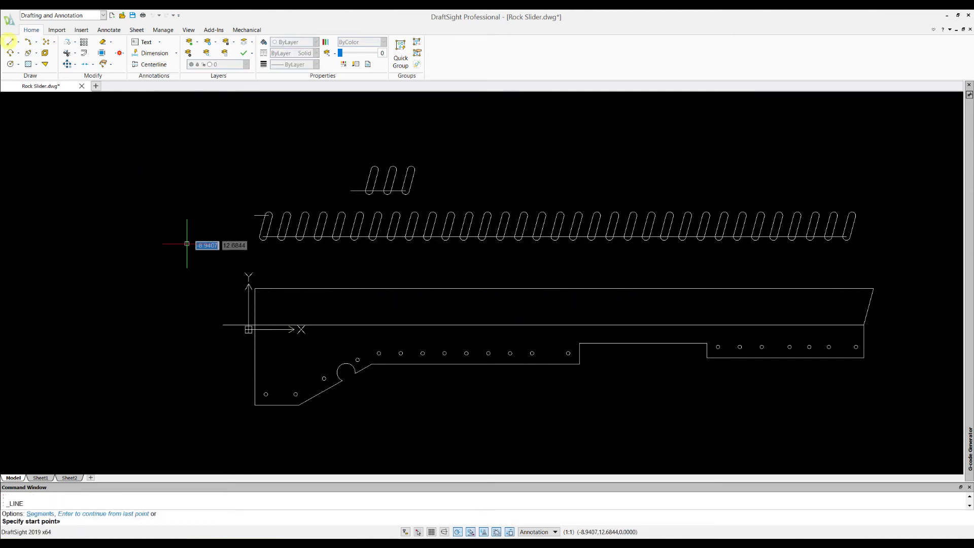
pyautogui.click(255, 296)
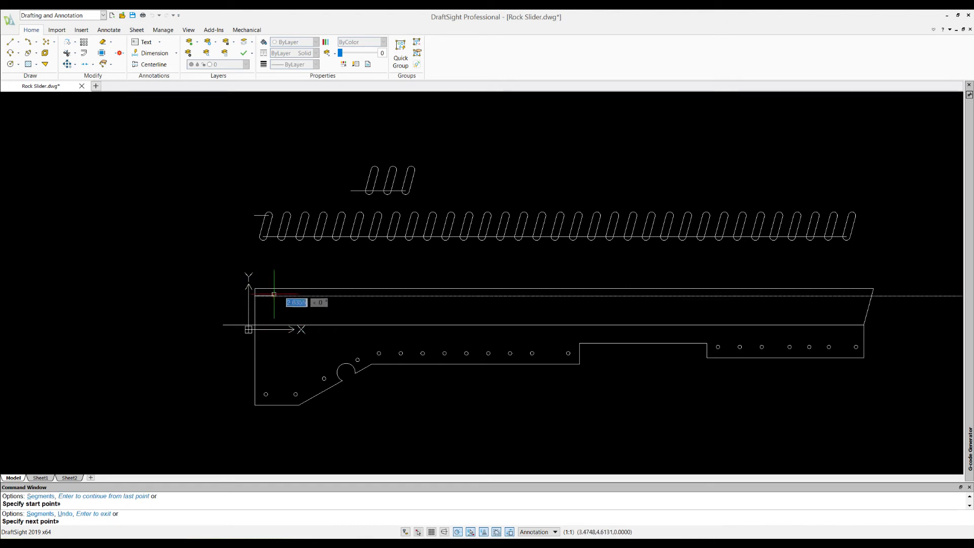
pyautogui.press('Escape')
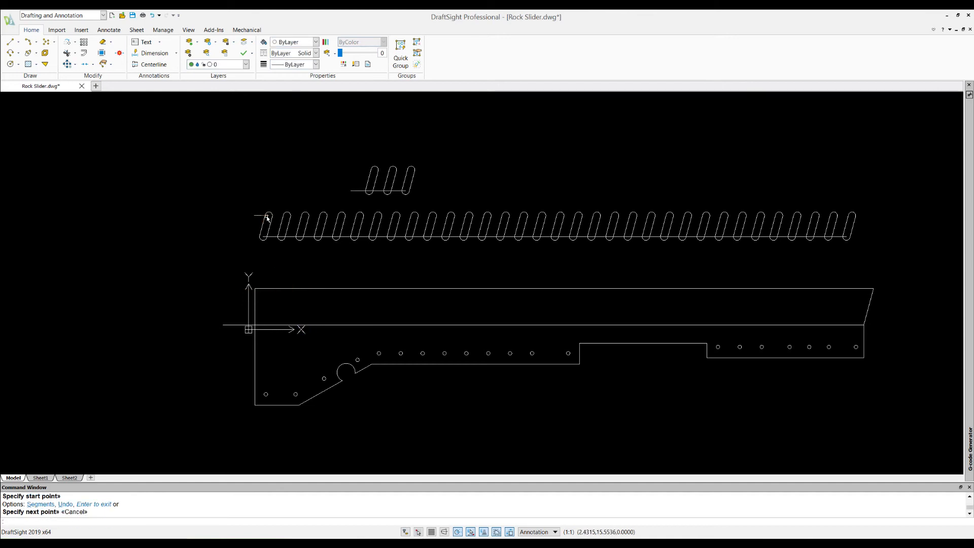
# Step: Draw a 2.5-unit horizontal line inward from the upper part of the slider's left edge and paste the copied slot row at its end
pyautogui.click(10, 42)
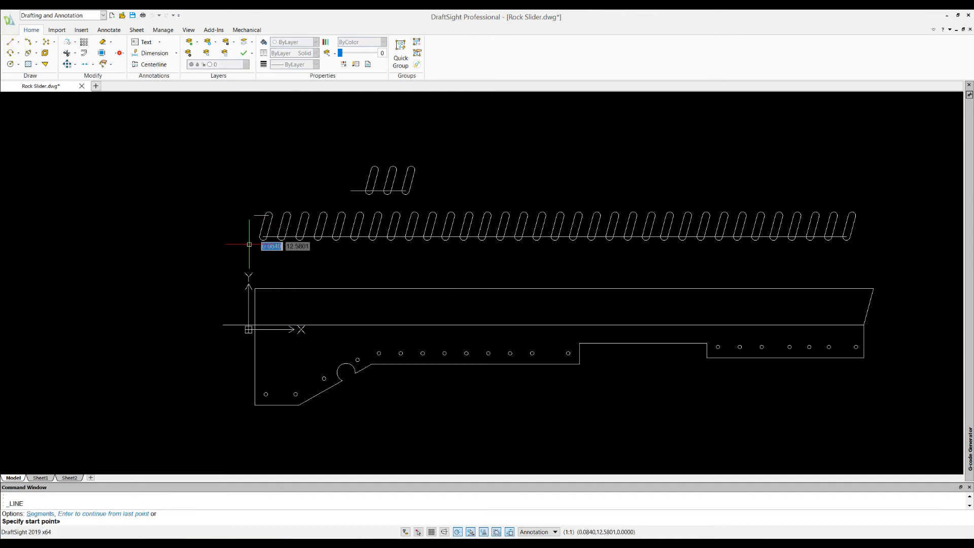
pyautogui.click(251, 297)
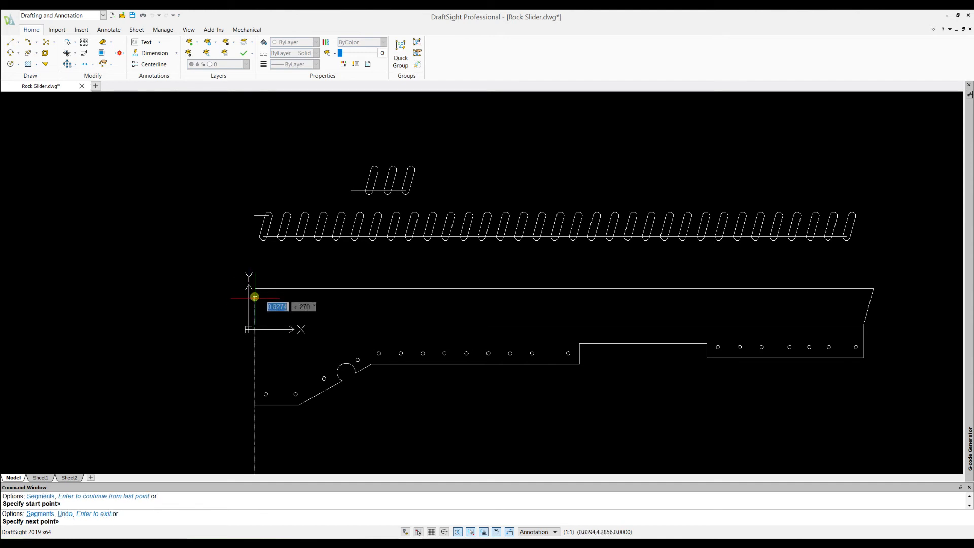
pyautogui.write('2')
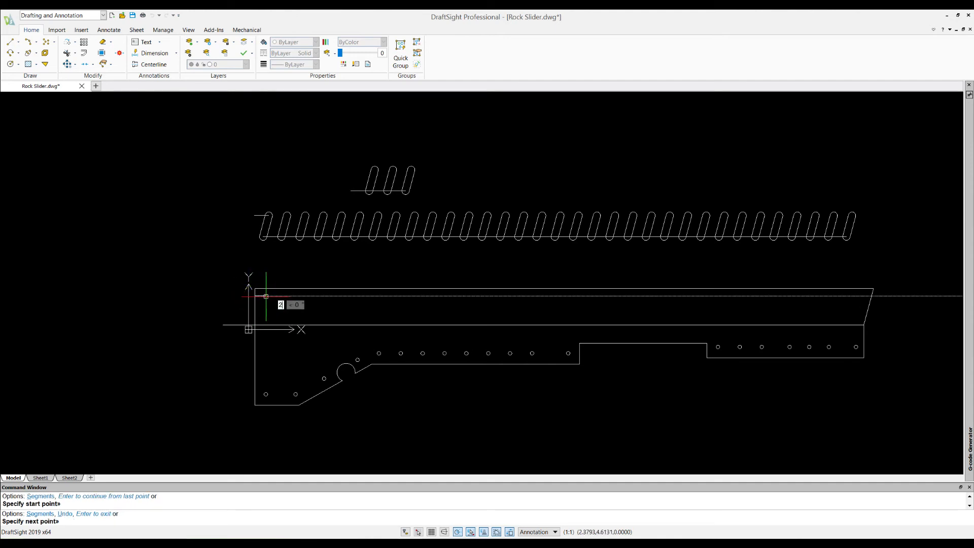
pyautogui.press('Return')
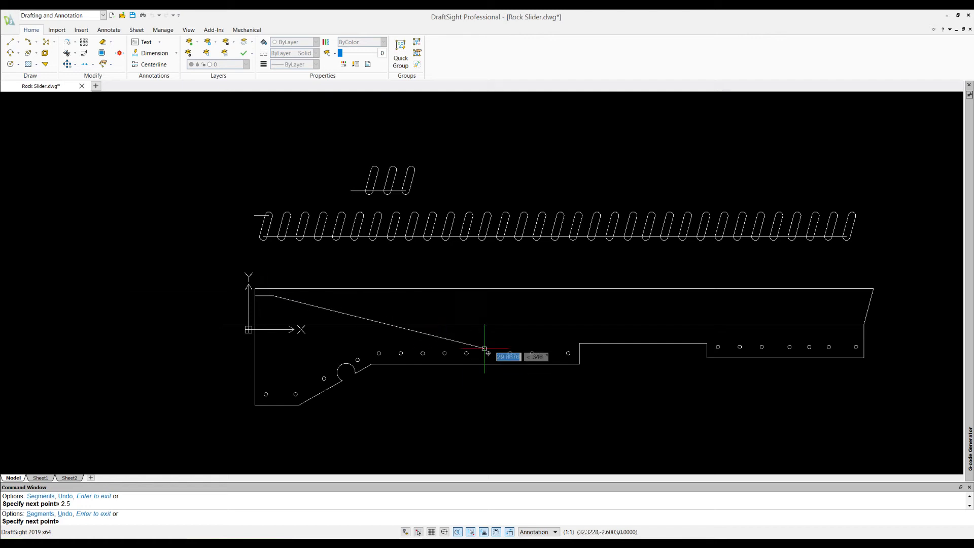
pyautogui.press('Escape')
pyautogui.hotkey('ctrl', 'v')
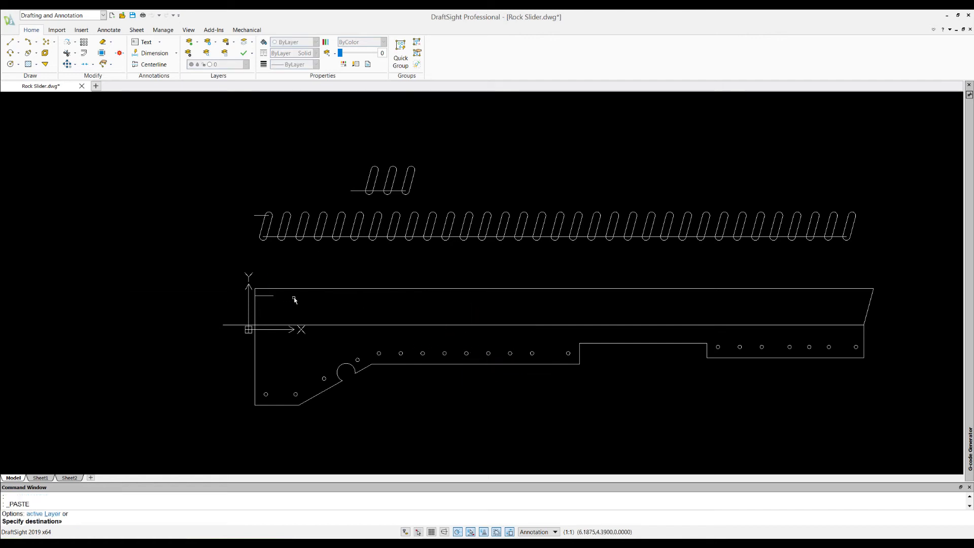
pyautogui.click(271, 296)
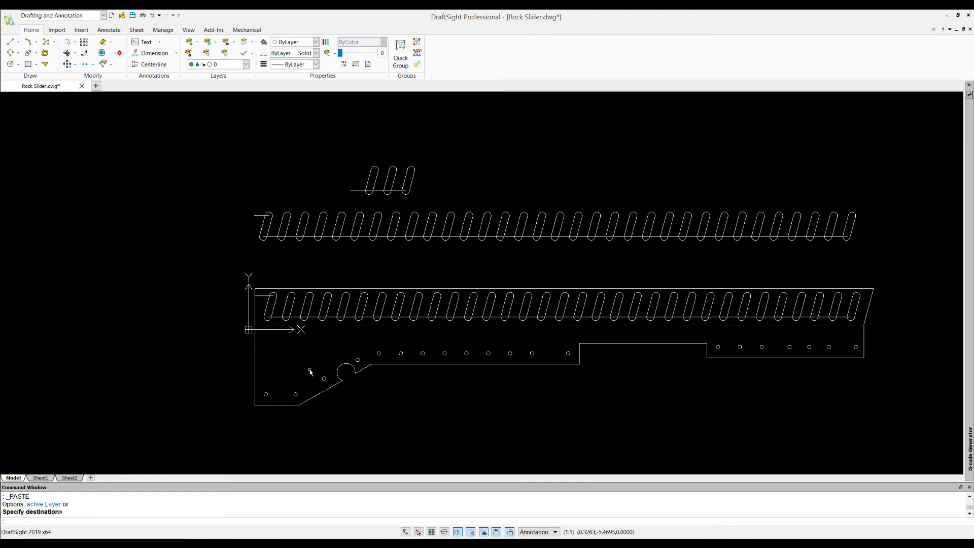
# Step: Delete the spare slot group and slot row above the slider, plus the short guide lines leading from the left edge to the first slot
pyautogui.moveTo(890, 259); pyautogui.dragTo(237, 145)
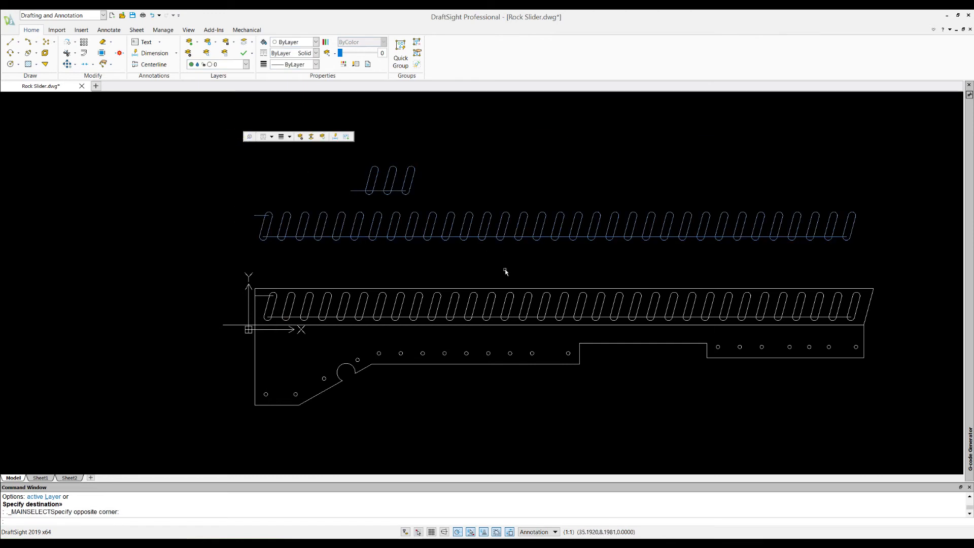
pyautogui.press('Delete')
pyautogui.click(261, 297)
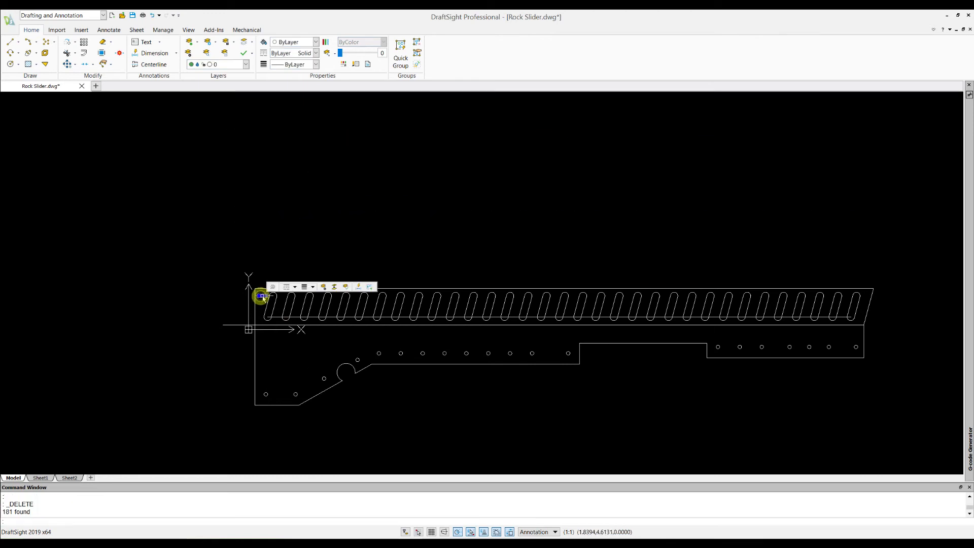
pyautogui.press('Delete')
pyautogui.click(264, 295)
pyautogui.press('Delete')
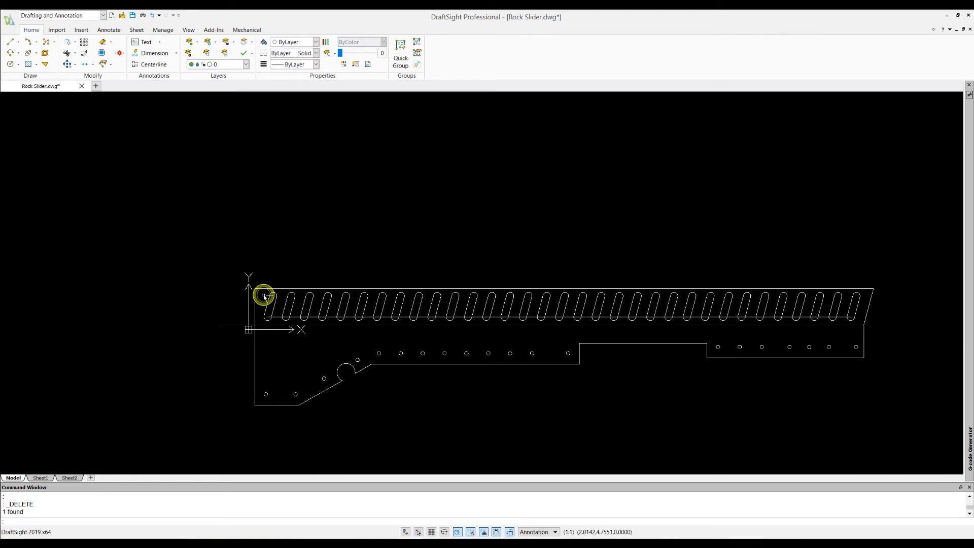
pyautogui.press('Delete')
# Step: Delete the horizontal connecting lines between the slots' lower arcs one by one, from the first slot to just past the row's middle
pyautogui.click(278, 319)
pyautogui.click(298, 319)
pyautogui.press('Delete')
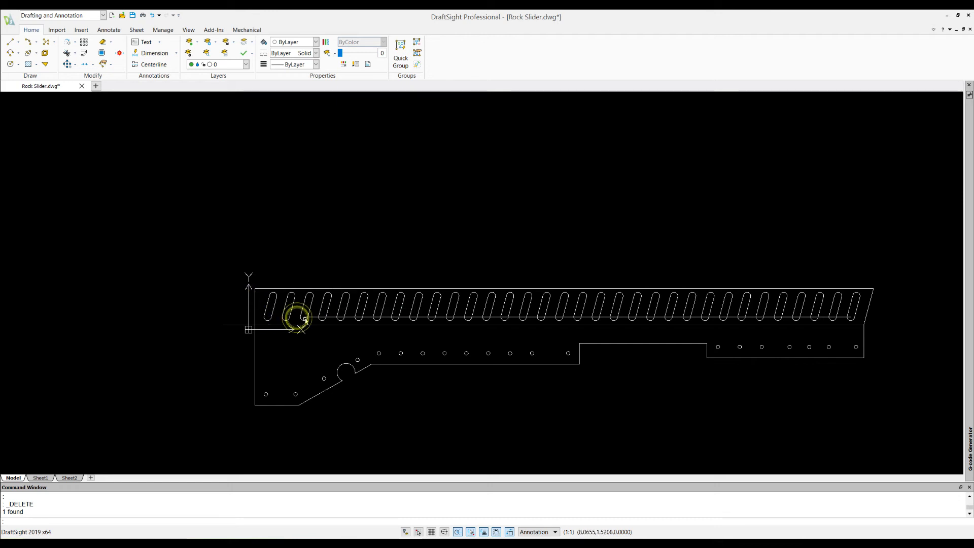
pyautogui.click(314, 319)
pyautogui.press('Delete')
pyautogui.click(336, 319)
pyautogui.press('Delete')
pyautogui.click(345, 318)
pyautogui.press('Delete')
pyautogui.click(372, 319)
pyautogui.press('Delete')
pyautogui.click(387, 318)
pyautogui.press('Delete')
pyautogui.click(409, 319)
pyautogui.press('Delete')
pyautogui.click(422, 318)
pyautogui.press('Delete')
pyautogui.click(442, 318)
pyautogui.press('Delete')
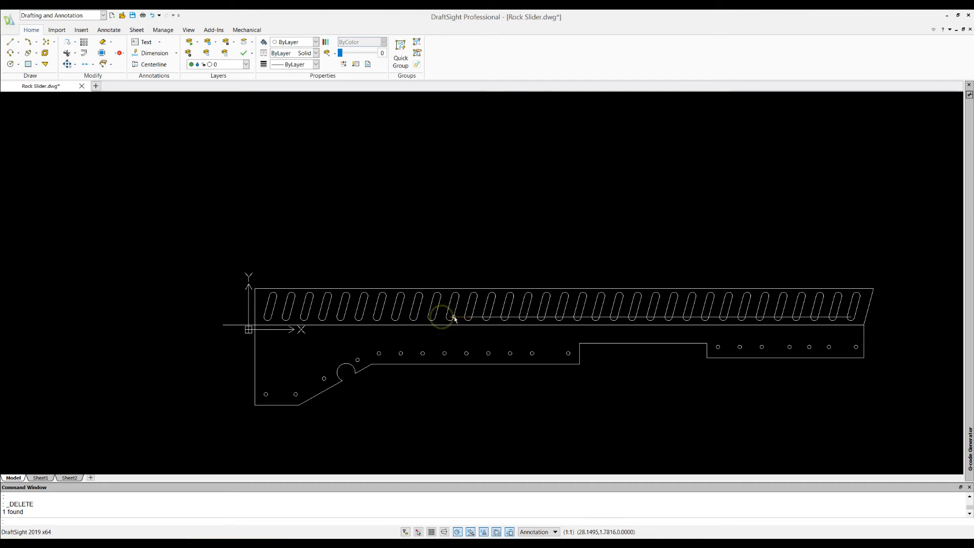
pyautogui.click(459, 318)
pyautogui.press('Delete')
pyautogui.click(478, 318)
pyautogui.press('Delete')
pyautogui.click(496, 318)
pyautogui.press('Delete')
pyautogui.click(514, 318)
pyautogui.press('Delete')
pyautogui.click(532, 319)
pyautogui.press('Delete')
pyautogui.click(550, 319)
pyautogui.press('Delete')
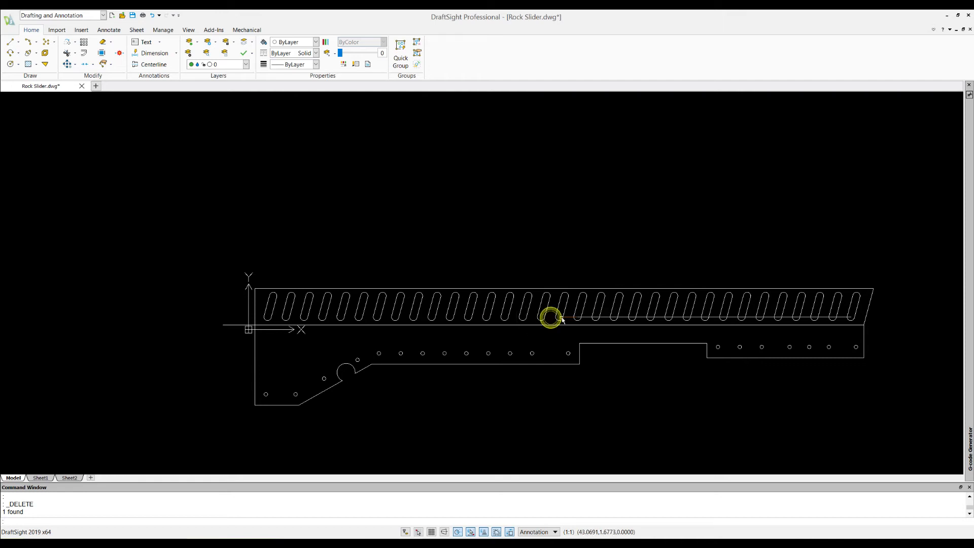
pyautogui.click(568, 320)
pyautogui.press('Delete')
pyautogui.click(568, 318)
pyautogui.press('Delete')
pyautogui.click(569, 318)
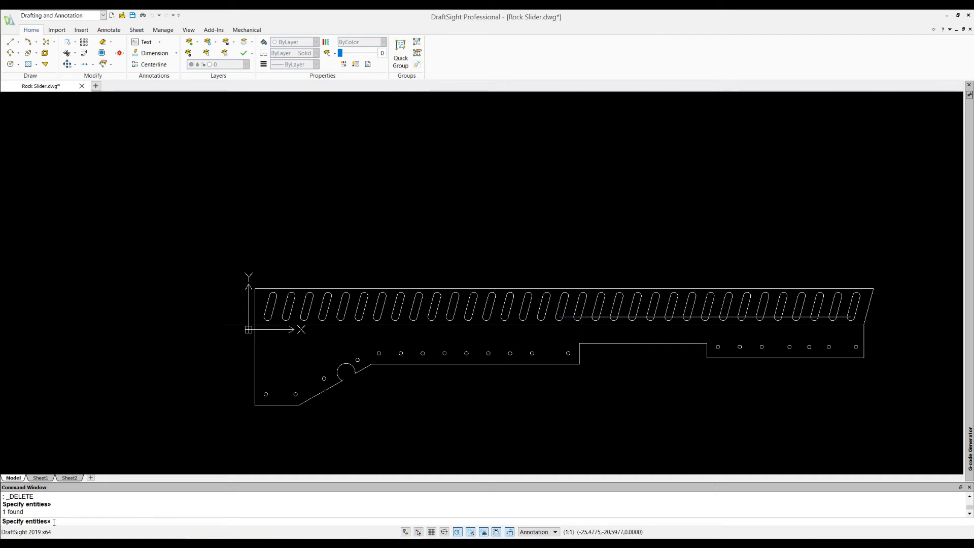
pyautogui.press('Escape')
pyautogui.press('Escape')
pyautogui.press('Escape')
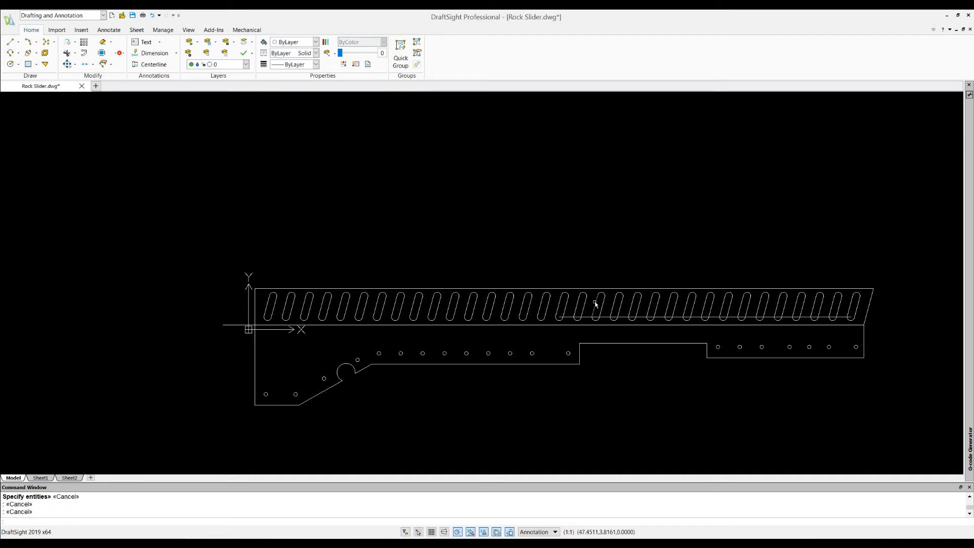
# Step: Delete the remaining horizontal connecting lines between the slots' lower arcs, from just past the row's middle to the last slot
pyautogui.click(570, 318)
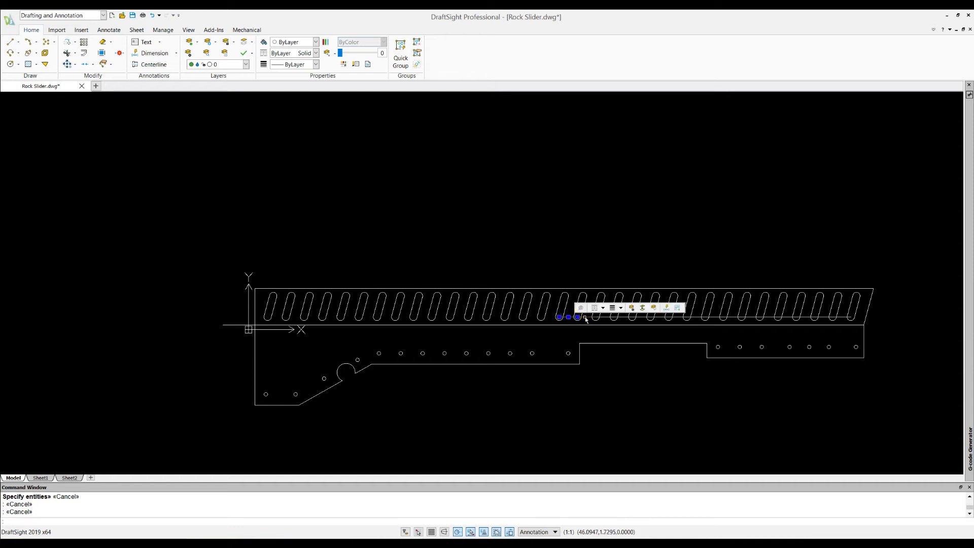
pyautogui.click(612, 319)
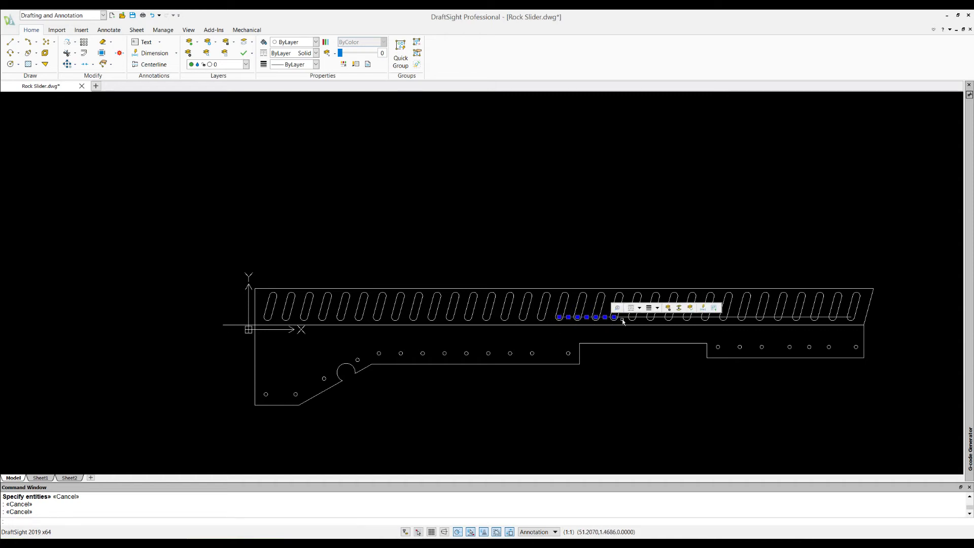
pyautogui.click(626, 318)
pyautogui.click(641, 319)
pyautogui.click(660, 319)
pyautogui.click(678, 317)
pyautogui.click(697, 319)
pyautogui.click(714, 318)
pyautogui.click(733, 319)
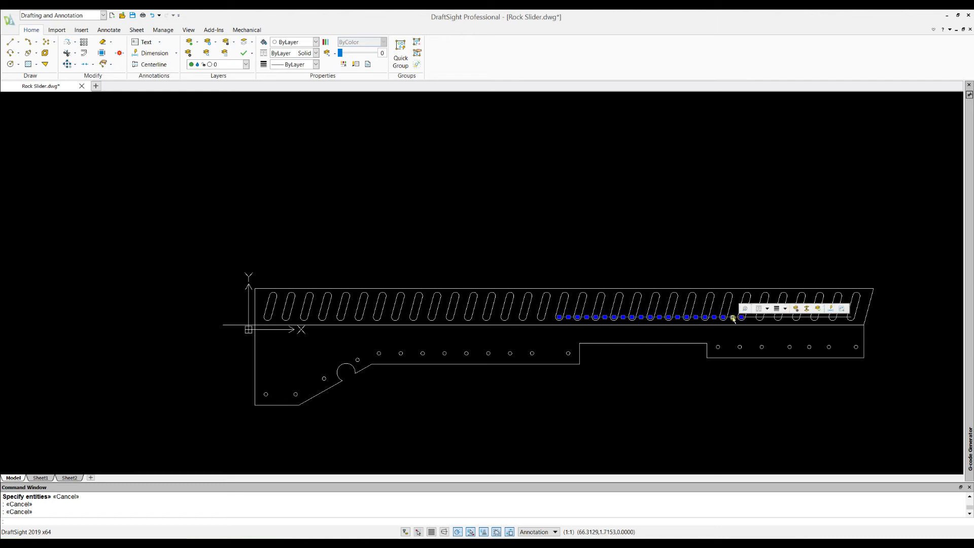
pyautogui.click(751, 318)
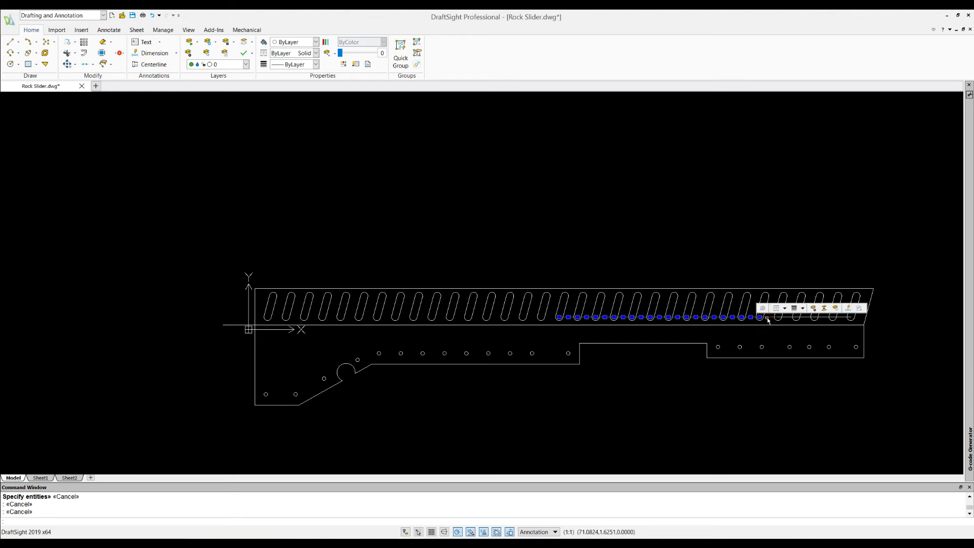
pyautogui.click(770, 318)
pyautogui.click(787, 319)
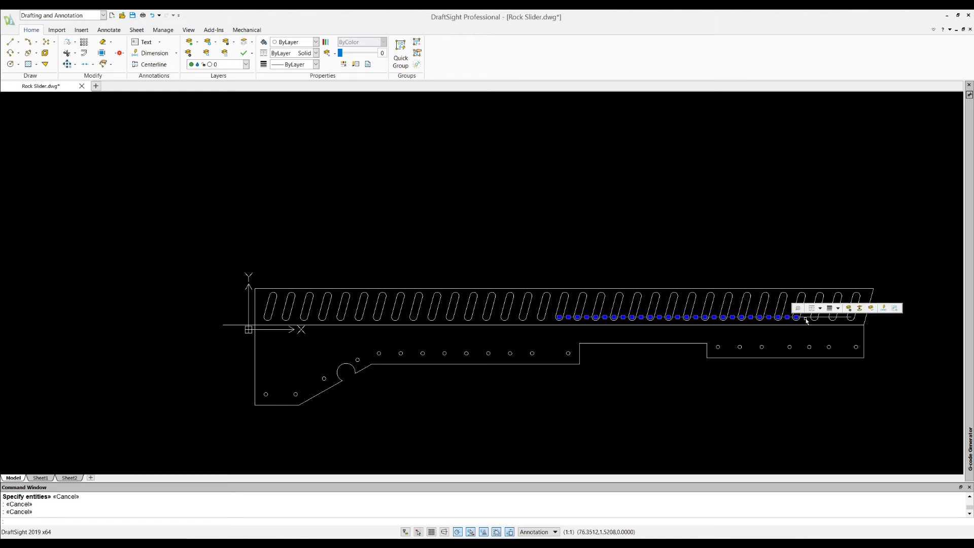
pyautogui.click(805, 319)
pyautogui.click(824, 319)
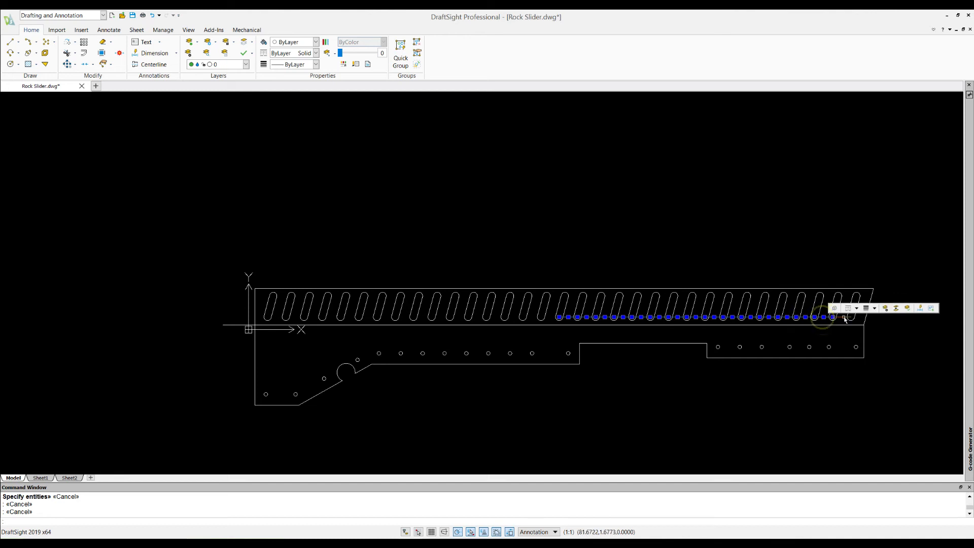
pyautogui.click(842, 318)
pyautogui.press('Delete')
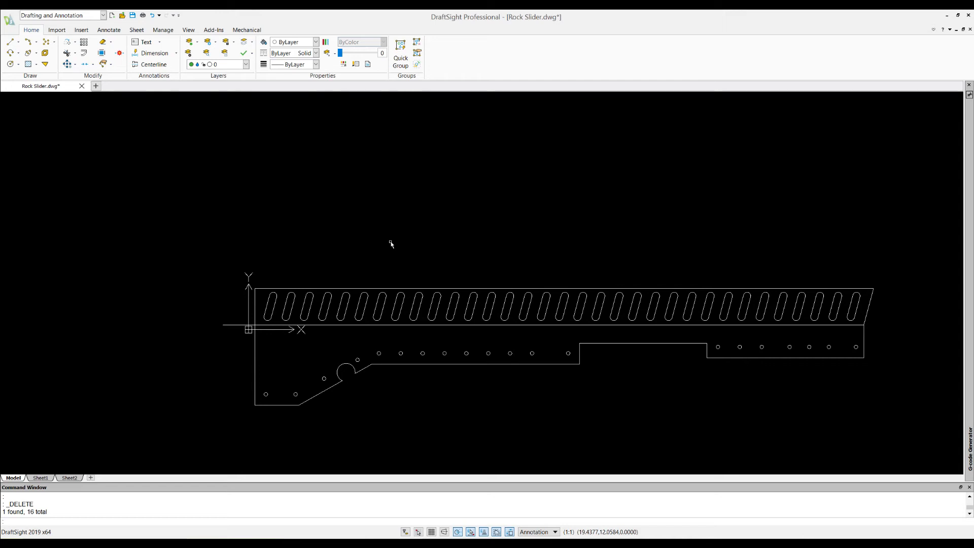
# Step: Delete the long horizontal dividing line running beneath the slot row across the slider
pyautogui.click(454, 326)
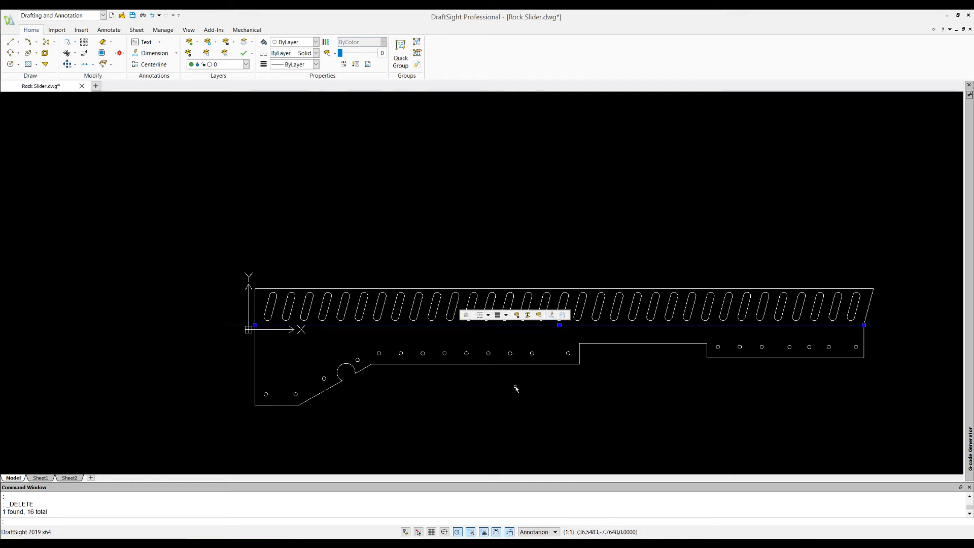
pyautogui.press('Delete')
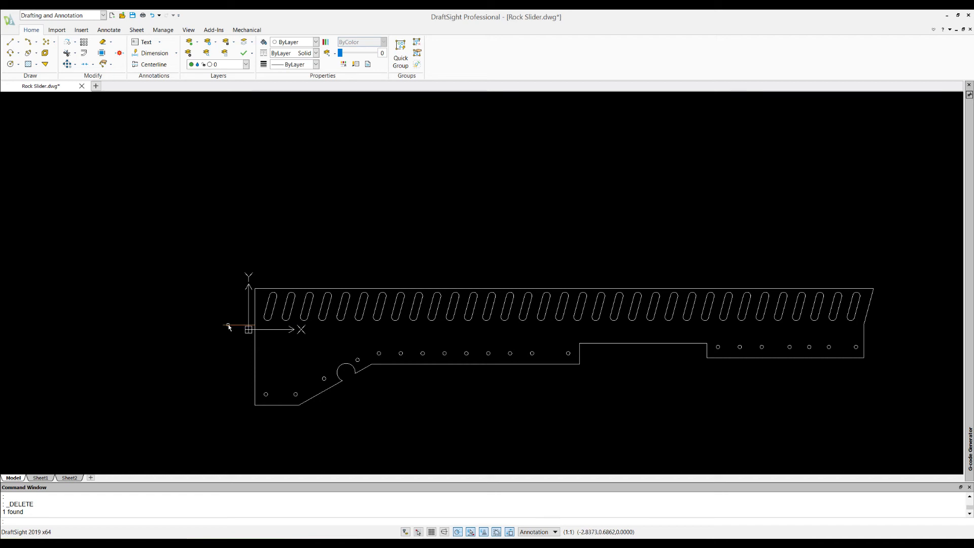
pyautogui.scroll(-2, 491, 387)
pyautogui.scroll(1, 426, 339)
pyautogui.scroll(-4, 429, 338)
pyautogui.scroll(4, 437, 342)
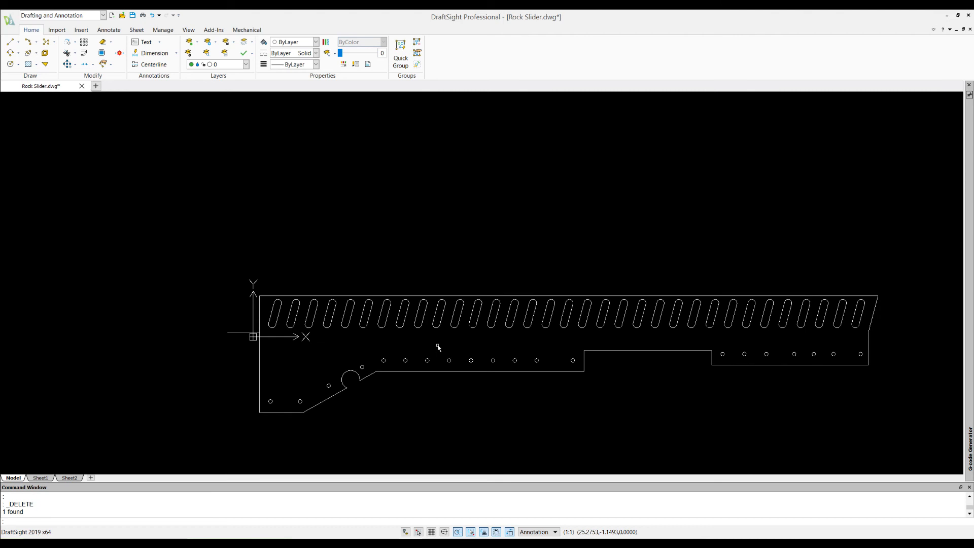
# Step: Select the entire rock slider and move it up and to the right, away from the drawing origin
pyautogui.scroll(1, 438, 347)
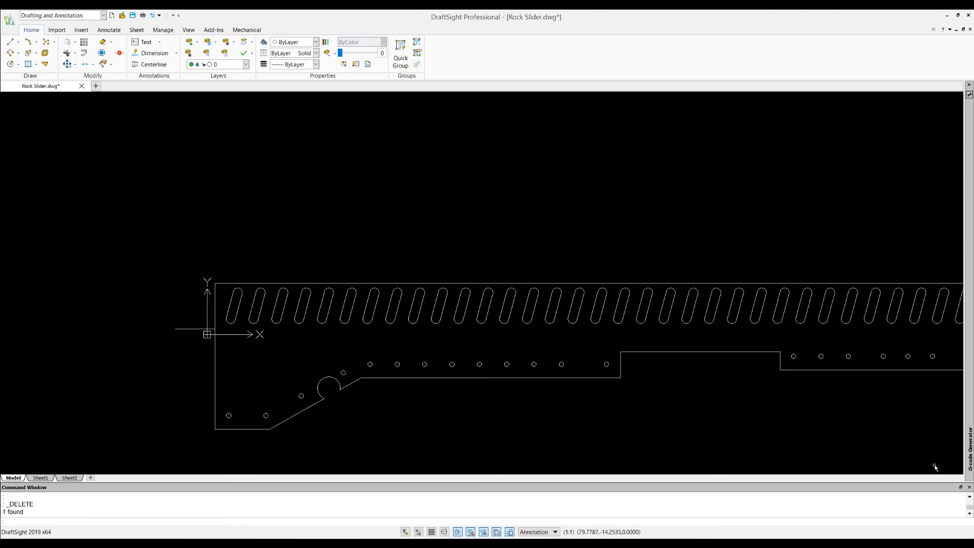
pyautogui.scroll(-3, 909, 446)
pyautogui.click(962, 463)
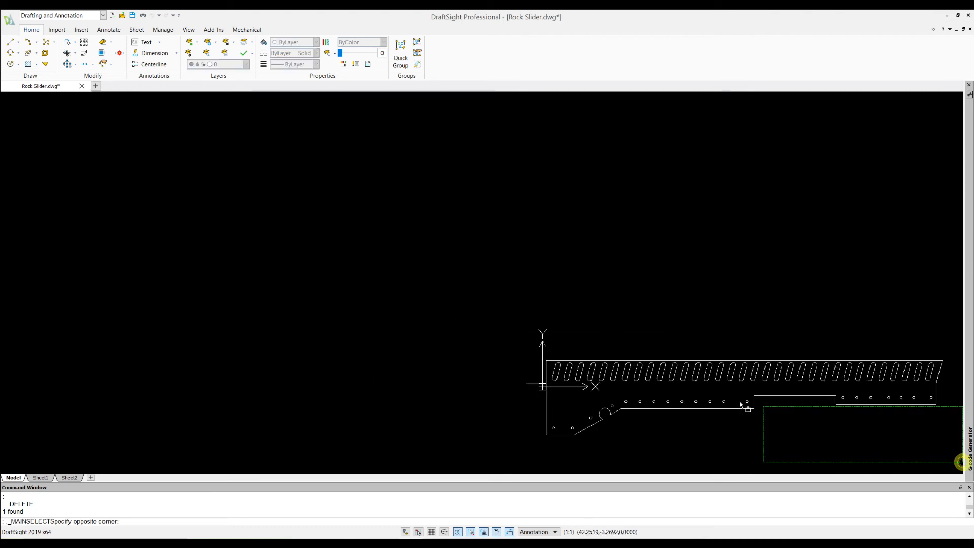
pyautogui.click(513, 332)
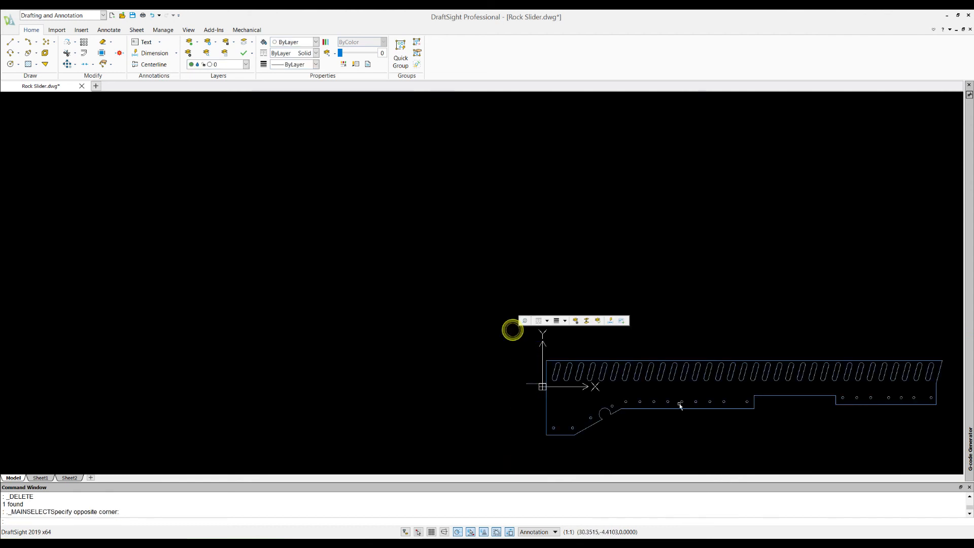
pyautogui.moveTo(684, 361); pyautogui.dragTo(711, 301)
pyautogui.scroll(-2, 731, 410)
pyautogui.scroll(1, 807, 398)
pyautogui.scroll(1, 832, 355)
pyautogui.scroll(1, 861, 337)
pyautogui.scroll(1, 771, 355)
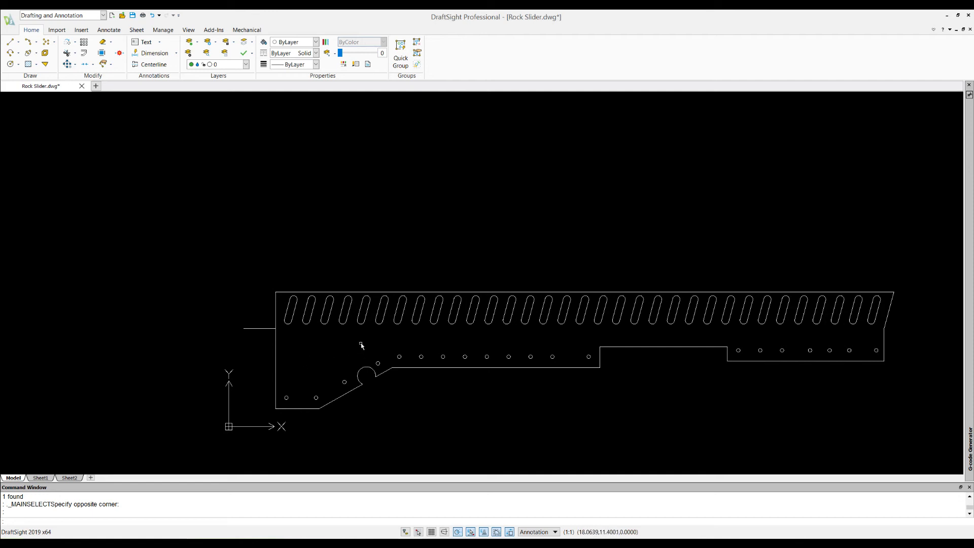
# Step: Draw a circle near the slider's left edge below the first slots and move it slightly down
pyautogui.click(10, 64)
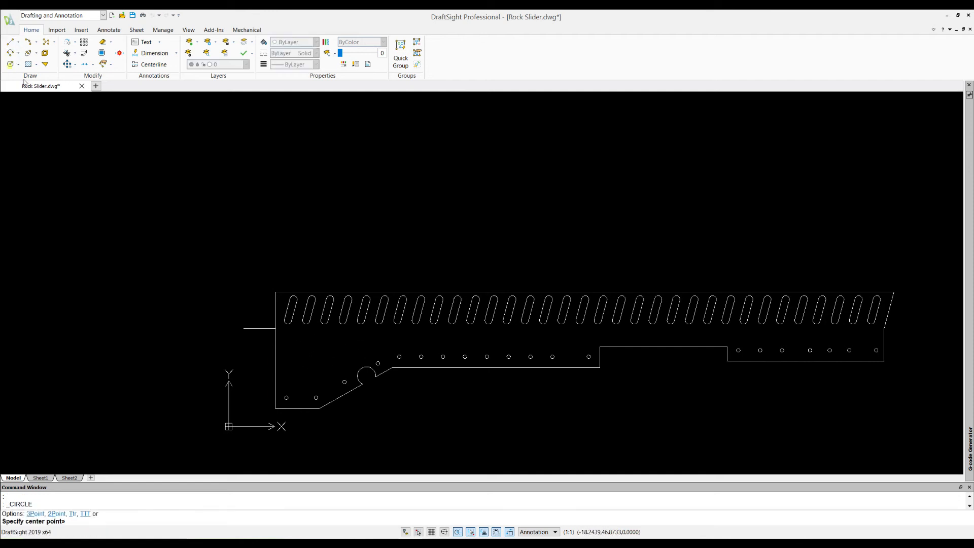
pyautogui.click(298, 347)
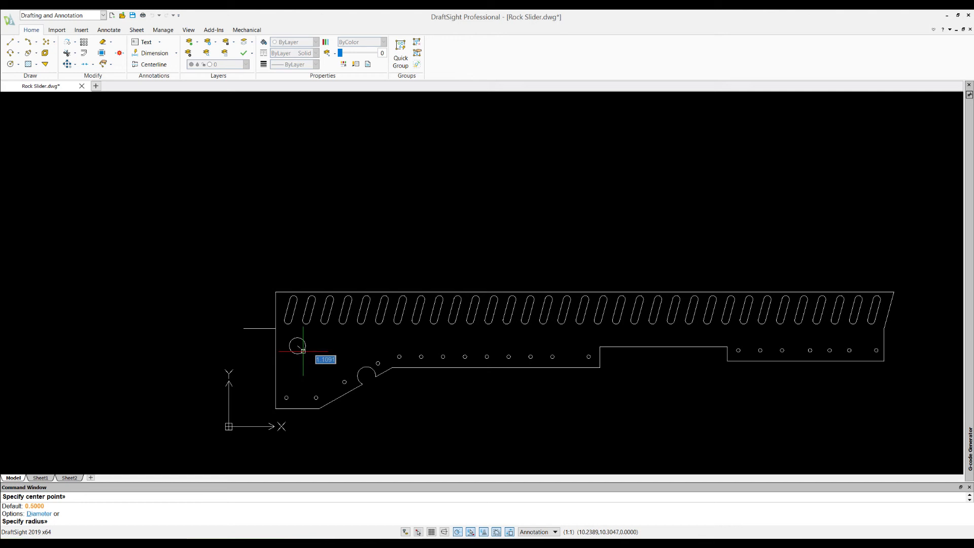
pyautogui.click(297, 356)
pyautogui.moveTo(297, 354); pyautogui.dragTo(298, 362)
pyautogui.click(305, 359)
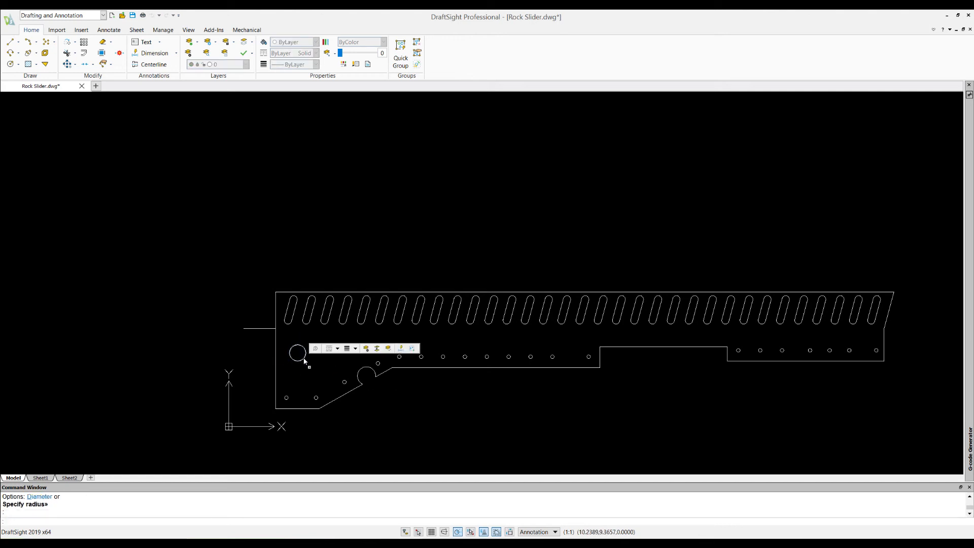
pyautogui.press('Escape')
# Step: Draw a larger circle on the same center and delete the smaller circle inside it
pyautogui.click(11, 64)
pyautogui.click(298, 354)
pyautogui.click(309, 359)
pyautogui.click(302, 360)
pyautogui.press('Delete')
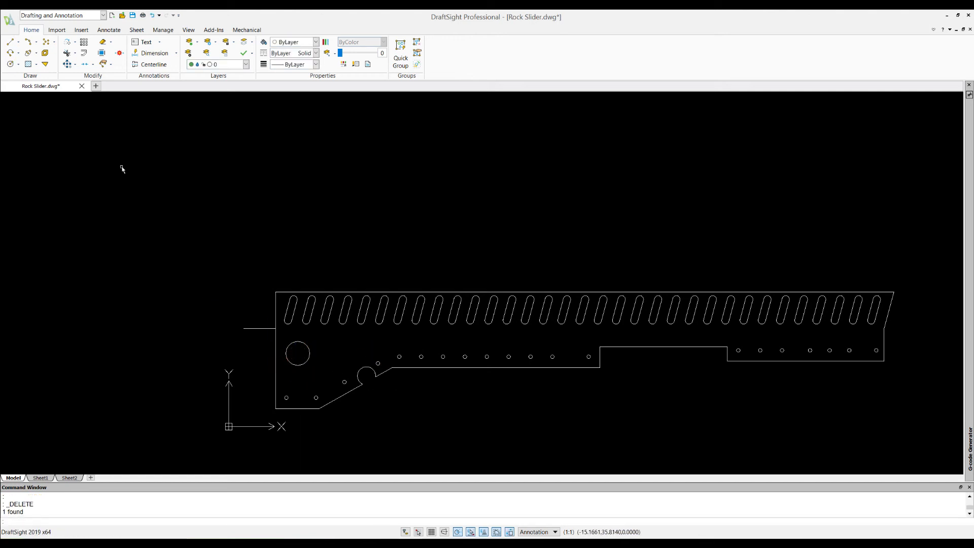
# Step: Draw a smaller circle with a radius of about 0.99 to the right of the large circle
pyautogui.click(11, 63)
pyautogui.click(332, 350)
pyautogui.click(339, 352)
# Step: Draw a horizontal guide line from the large circle's center to the right and move the smaller circle's center onto its end
pyautogui.click(10, 42)
pyautogui.click(298, 353)
pyautogui.click(333, 353)
pyautogui.press('Escape')
pyautogui.press('Escape')
pyautogui.click(340, 350)
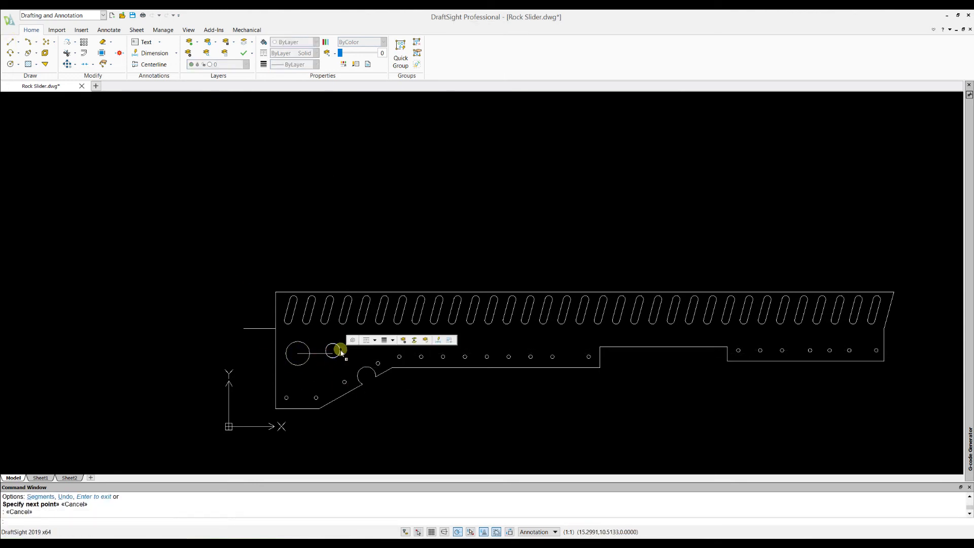
pyautogui.moveTo(333, 350); pyautogui.dragTo(333, 354)
pyautogui.click(336, 359)
pyautogui.press('Escape')
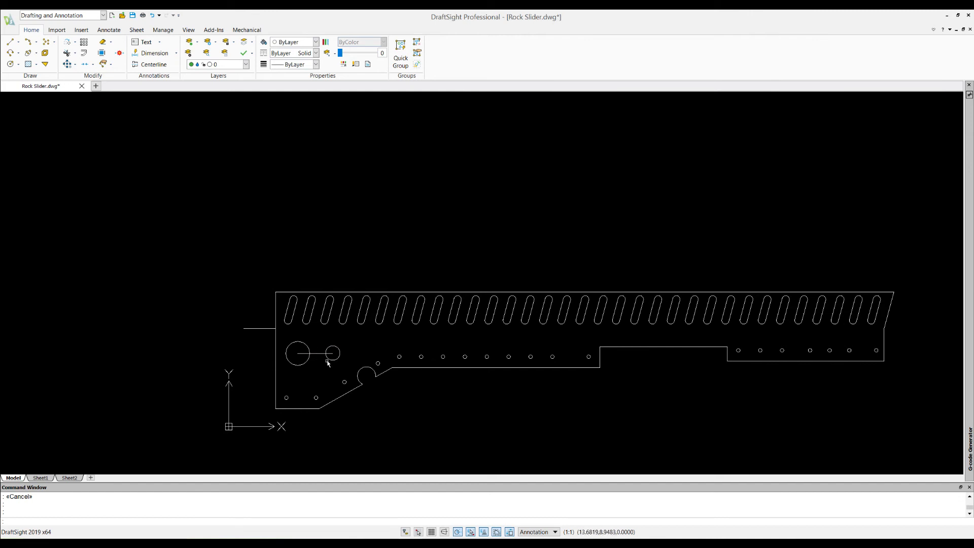
# Step: Move the smaller circle slightly above the guide line and delete the guide line
pyautogui.click(339, 349)
pyautogui.moveTo(339, 349); pyautogui.dragTo(338, 342)
pyautogui.press('Escape')
pyautogui.click(316, 353)
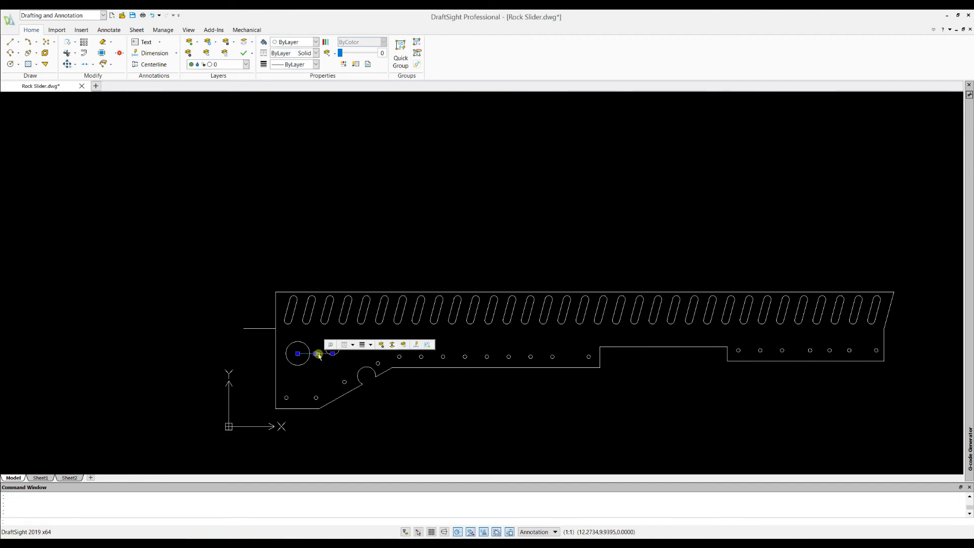
pyautogui.press('Delete')
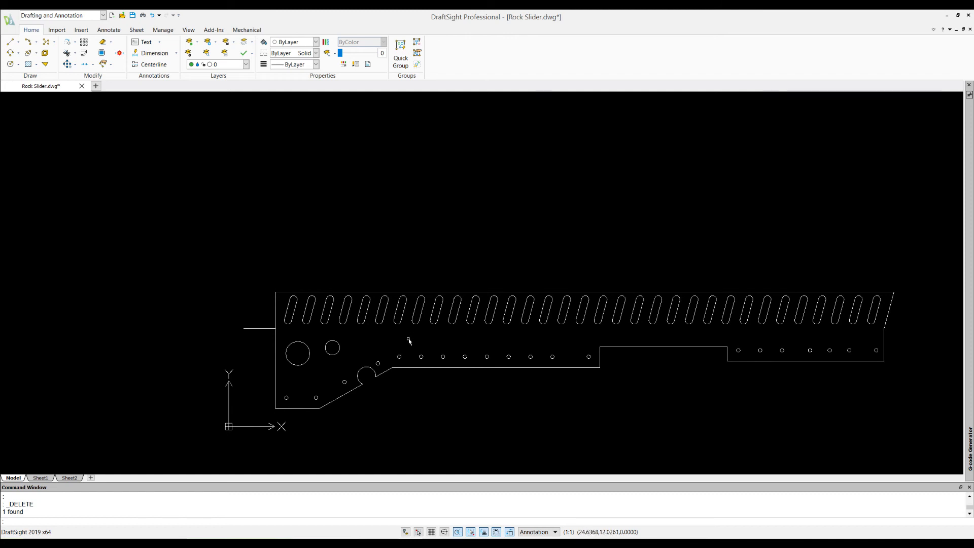
# Step: Draw a horizontal line beneath the slots from the slider's left edge to the corner at the base of the slanted right edge
pyautogui.click(10, 42)
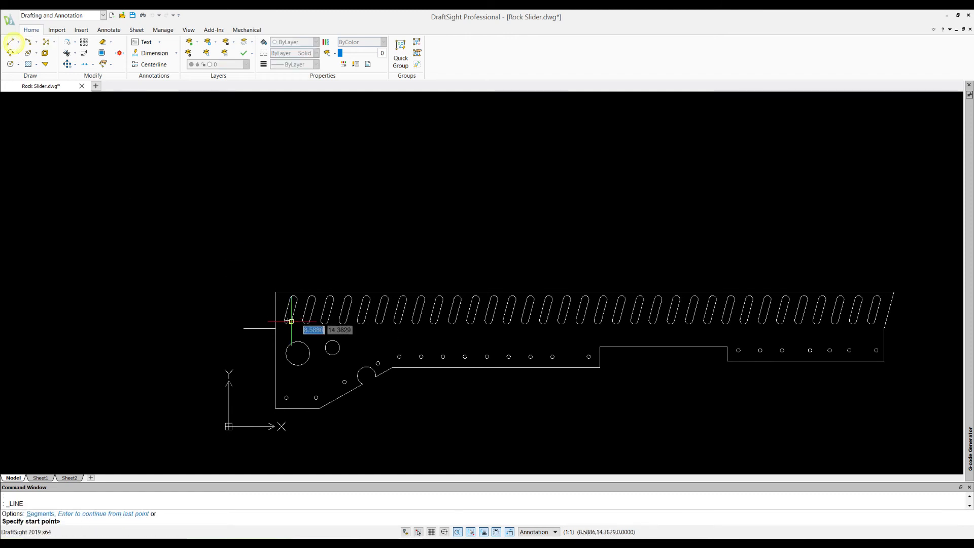
pyautogui.click(276, 328)
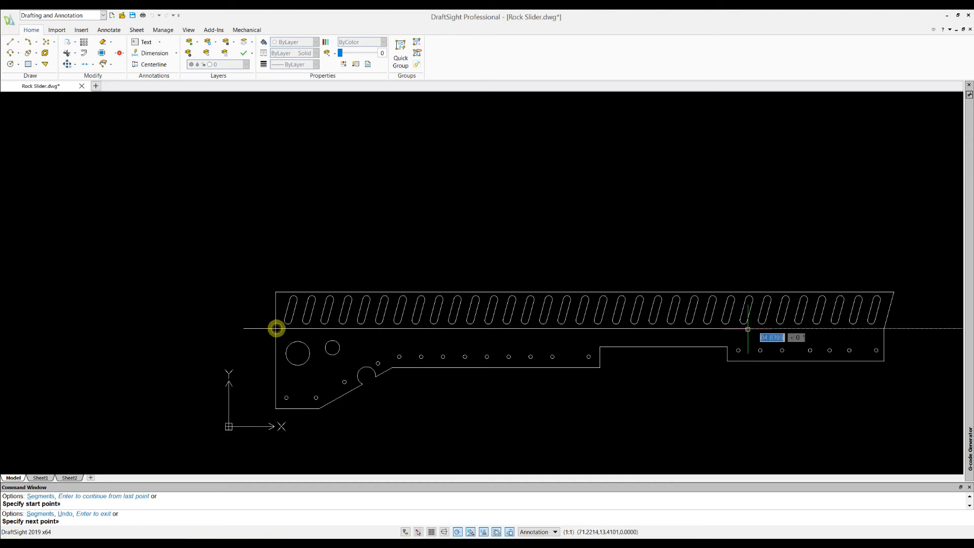
pyautogui.click(884, 330)
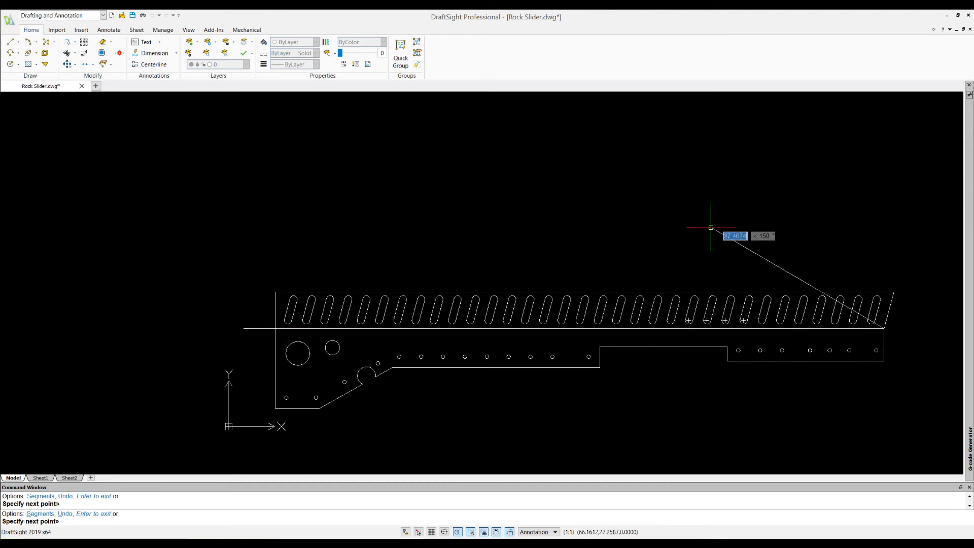
pyautogui.press('Escape')
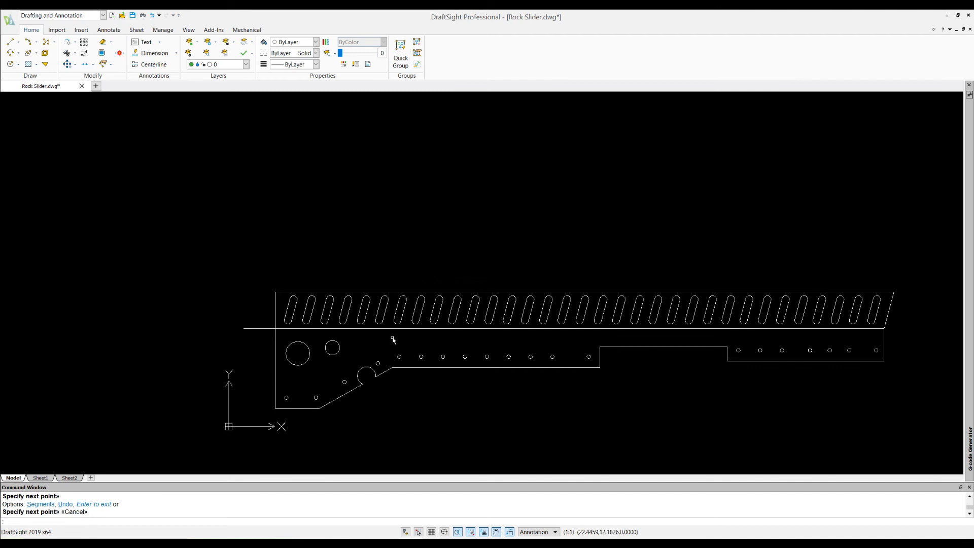
# Step: Draw a circle of radius 0.625 above the first bolt holes of the middle row and select it
pyautogui.click(10, 64)
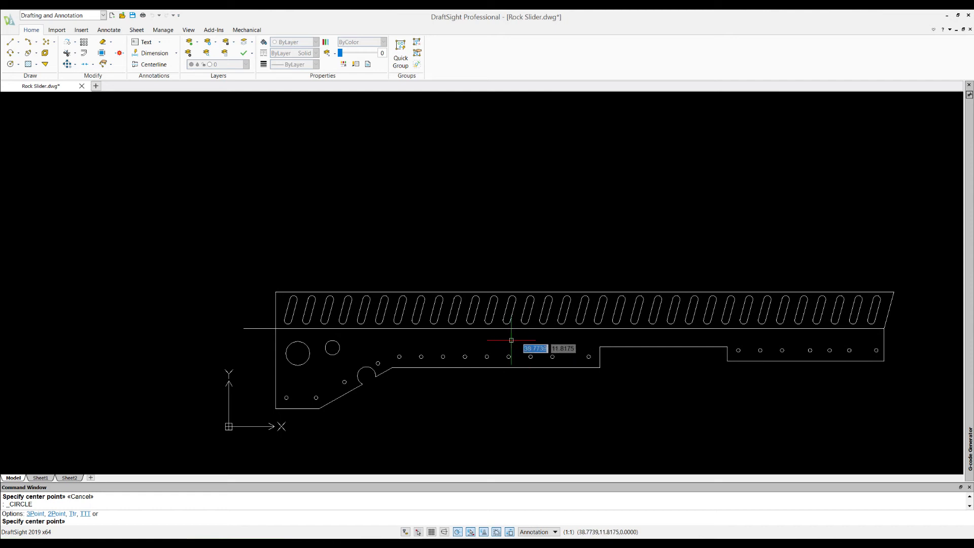
pyautogui.click(410, 336)
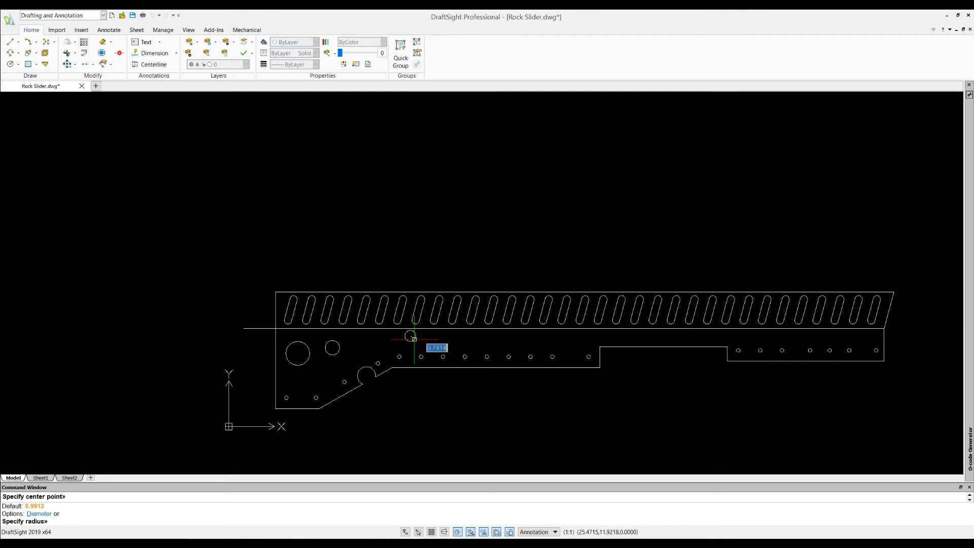
pyautogui.write('.625')
pyautogui.press('Return')
pyautogui.click(410, 340)
pyautogui.moveTo(421, 345); pyautogui.dragTo(401, 334)
# Step: Copy the 0.625-radius circle and paste two copies in a row to its right above the bolt holes
pyautogui.hotkey('ctrl', 'c')
pyautogui.hotkey('ctrl', 'v')
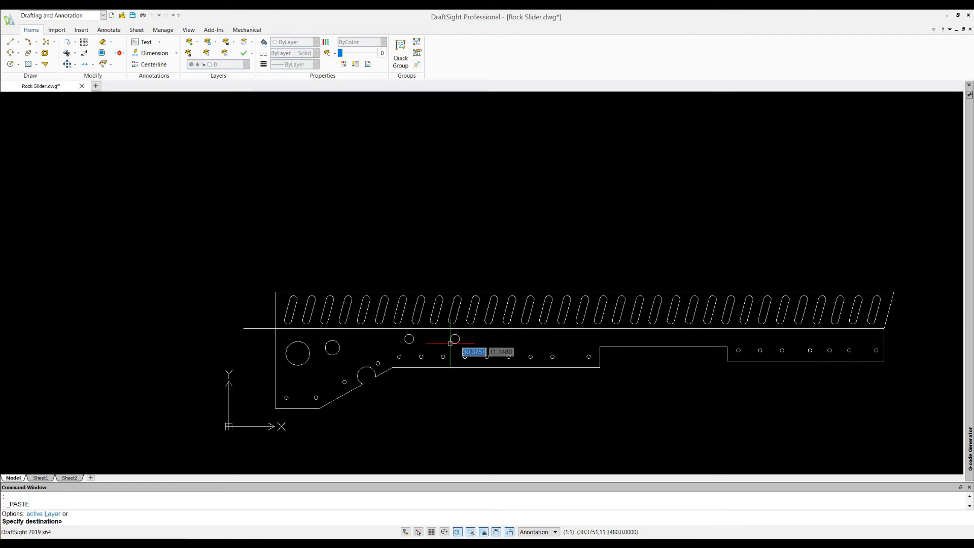
pyautogui.click(450, 343)
pyautogui.hotkey('ctrl', 'v')
pyautogui.click(494, 344)
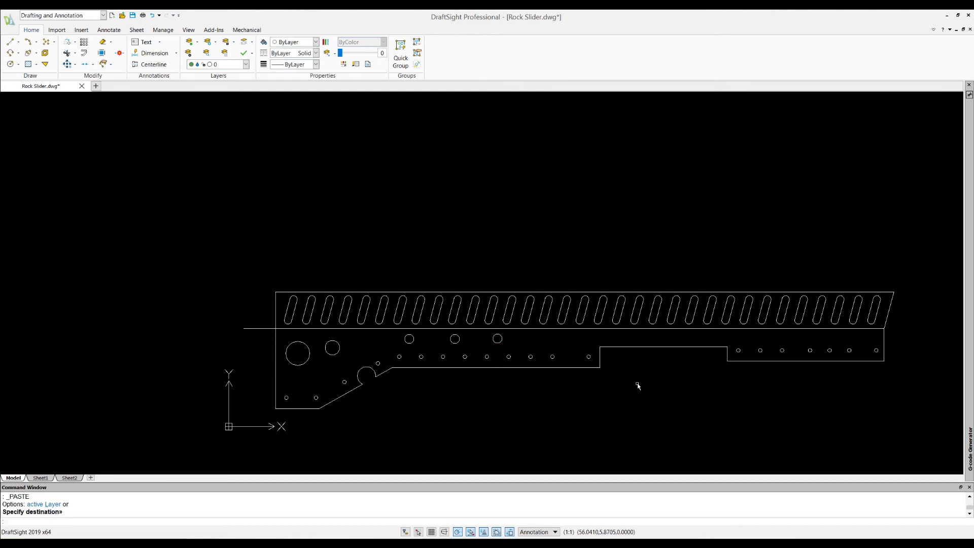
# Step: Delete the three trial circles above the middle row of bolt holes
pyautogui.click(400, 357)
pyautogui.click(507, 347)
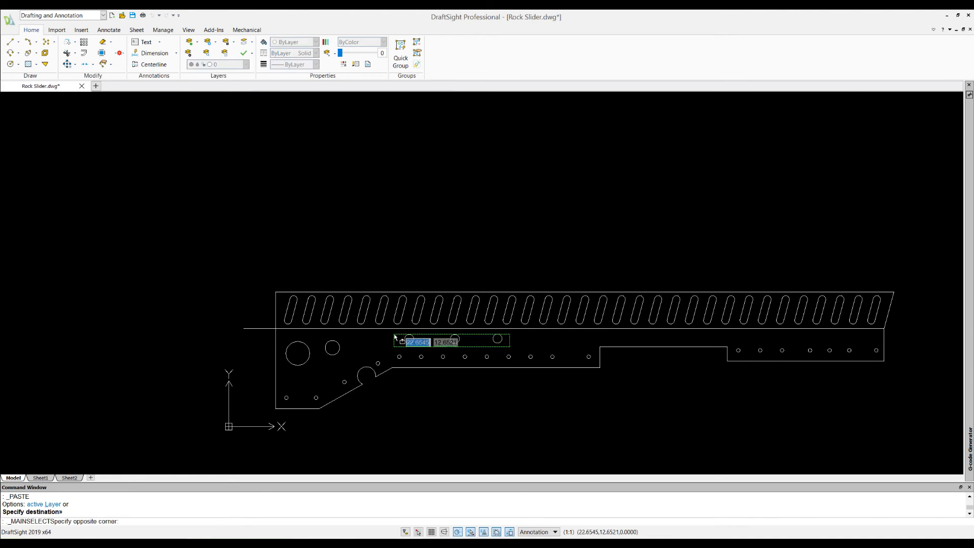
pyautogui.click(394, 334)
pyautogui.press('Delete')
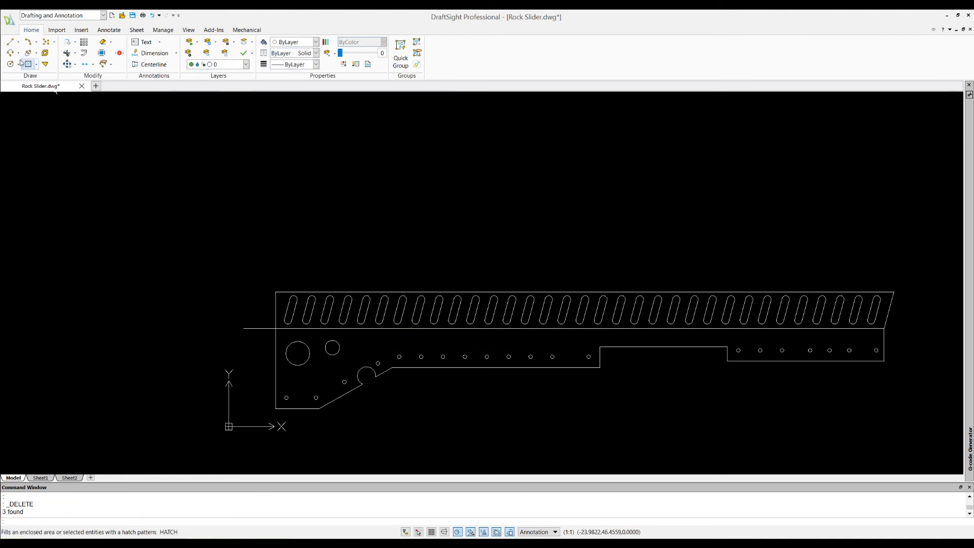
# Step: Draw a guide line from the center of the middle row's first bolt hole, 1.5 to the right and then 2.625 up
pyautogui.click(10, 46)
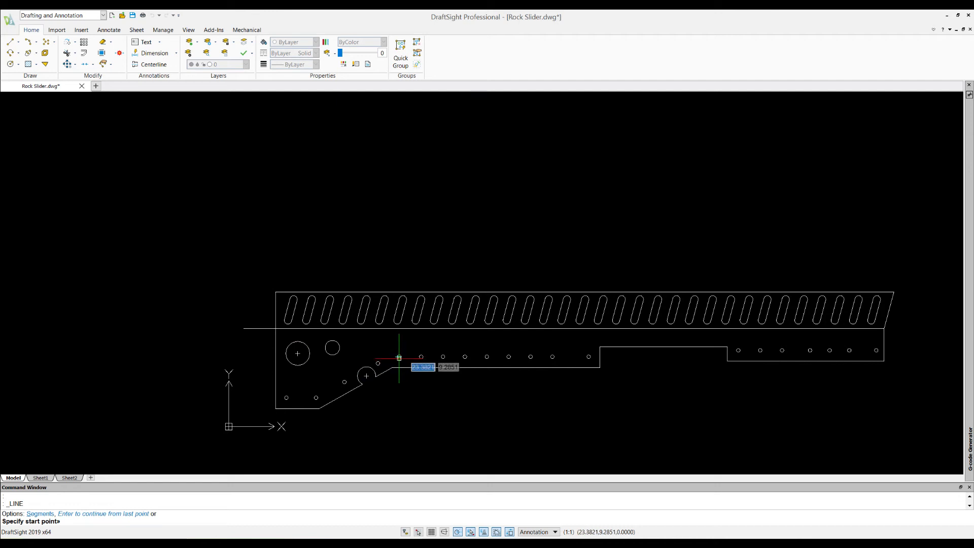
pyautogui.scroll(3, 400, 358)
pyautogui.click(397, 354)
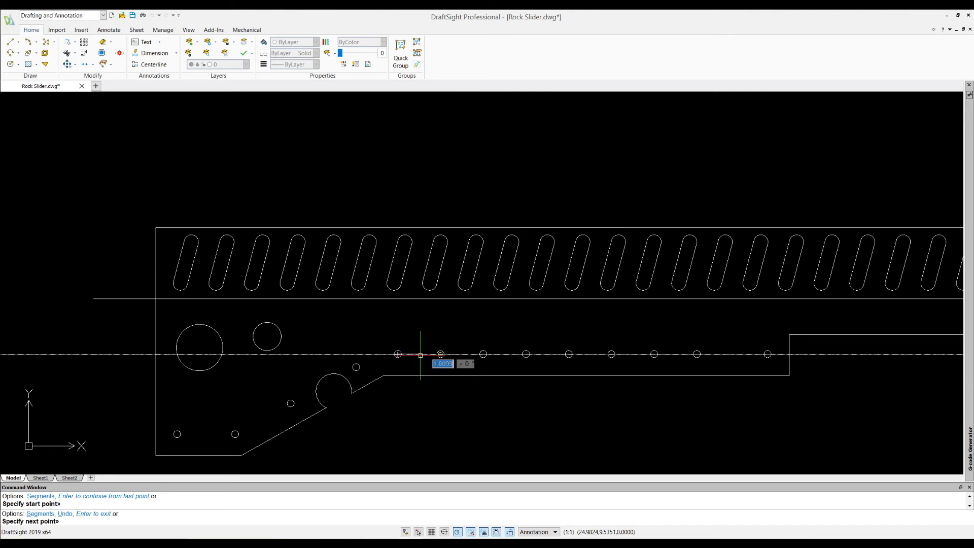
pyautogui.write('1.5')
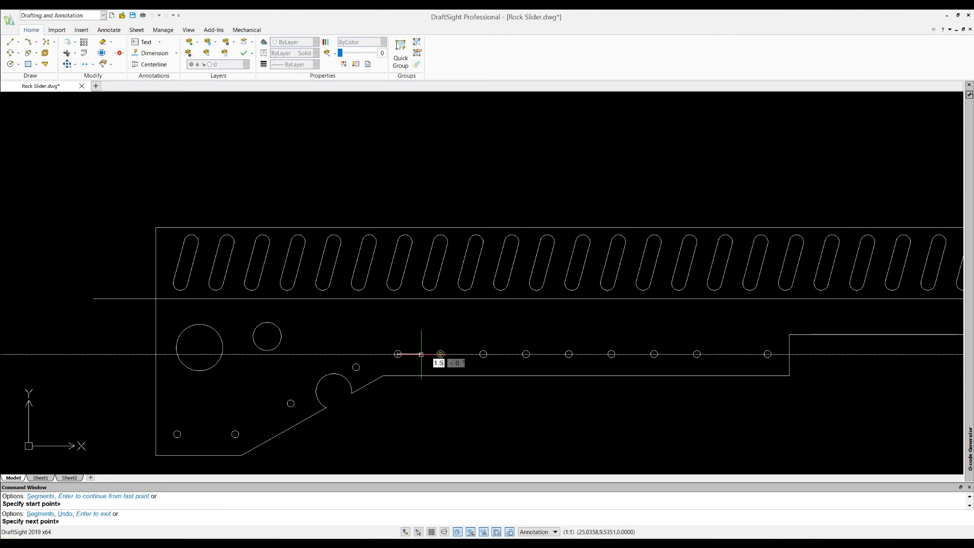
pyautogui.press('Return')
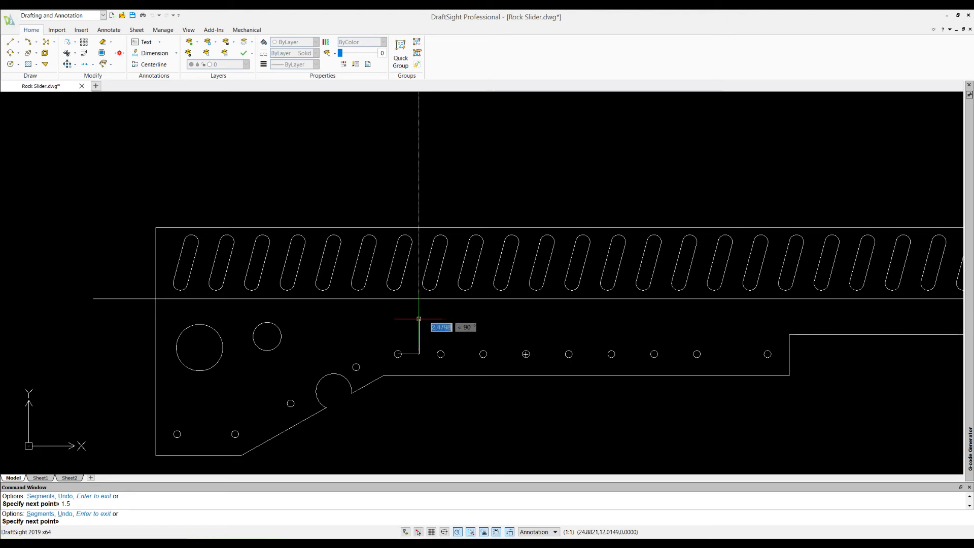
pyautogui.write('2.625')
pyautogui.press('Return')
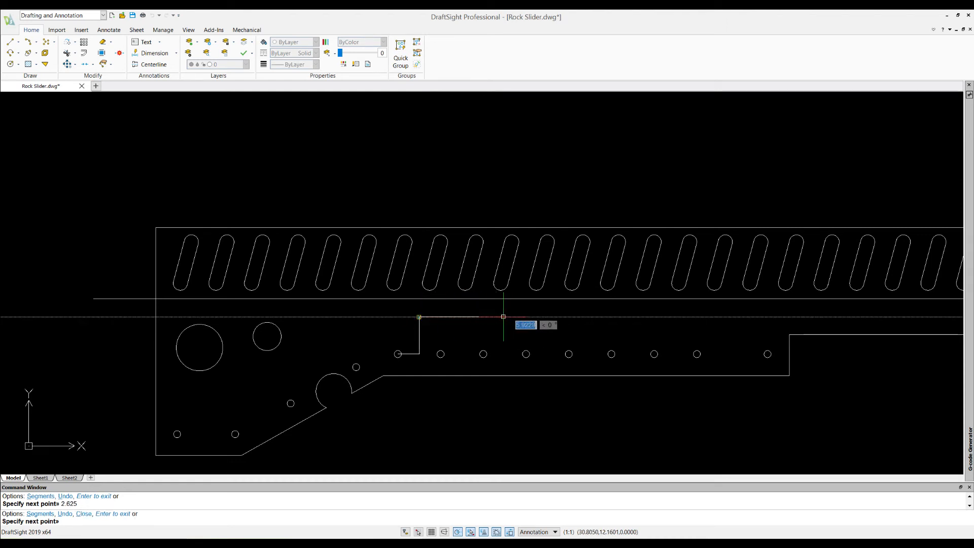
# Step: Continue the guide line horizontally to the right with segments 6, 12 and about 8.7 long
pyautogui.write('6')
pyautogui.press('Return')
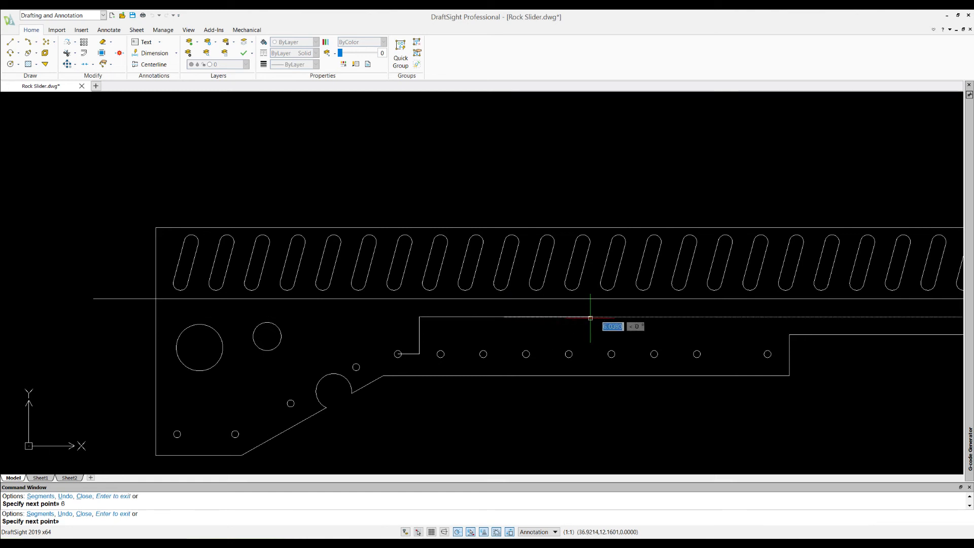
pyautogui.write('12')
pyautogui.press('Return')
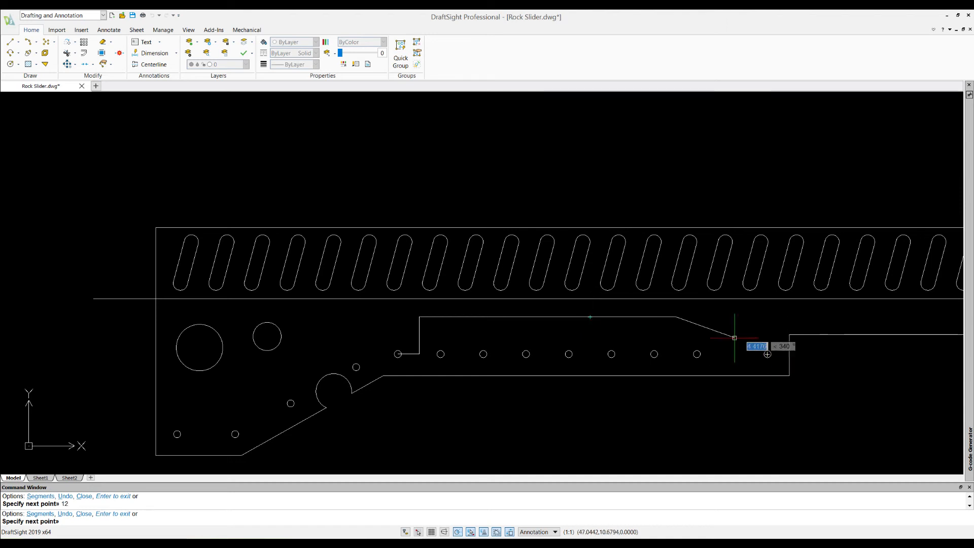
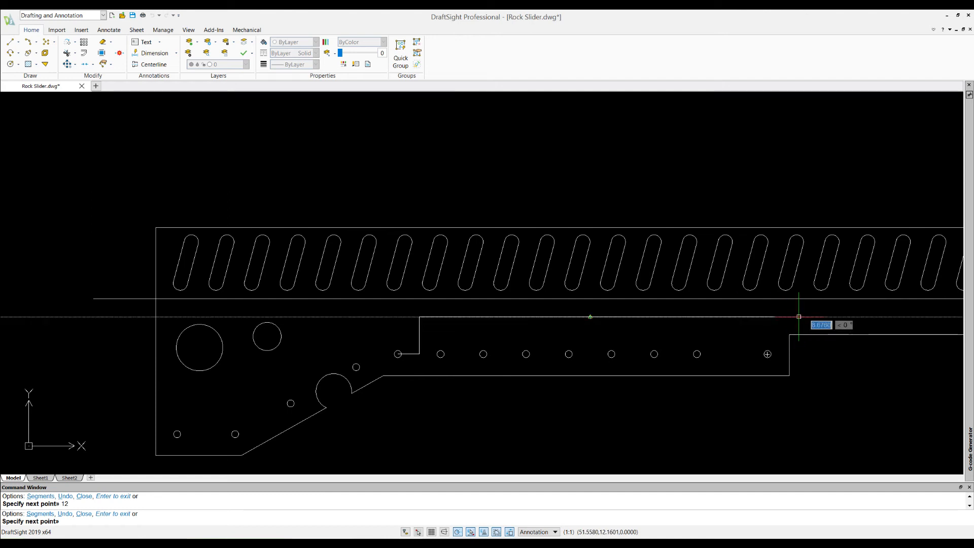
pyautogui.click(799, 316)
pyautogui.press('Escape')
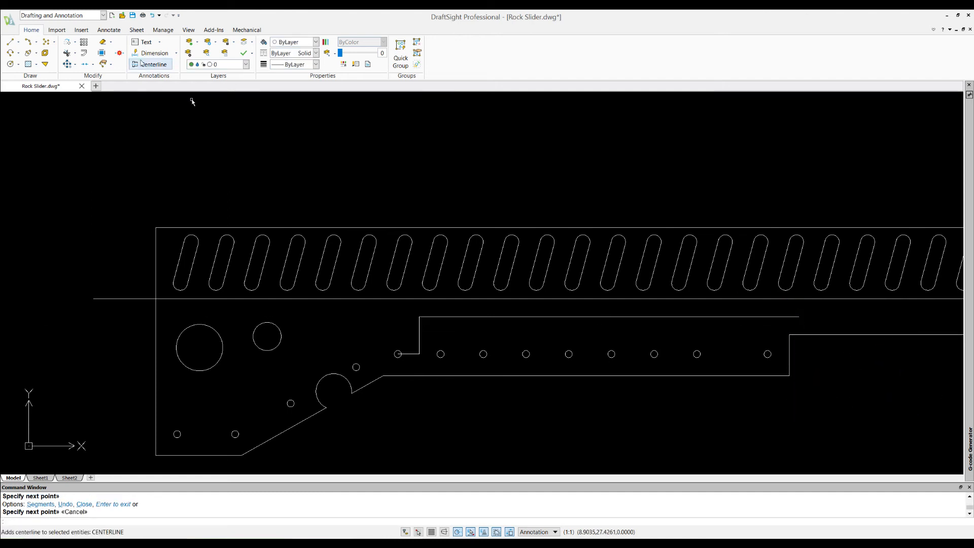
# Step: Draw four circles of radius 0.625 spaced 6 apart along the horizontal guide, starting at its corner above the first bolt holes
pyautogui.click(13, 66)
pyautogui.click(419, 317)
pyautogui.write('.5')
pyautogui.press('Return')
pyautogui.click(11, 65)
pyautogui.click(505, 317)
pyautogui.write('.625')
pyautogui.press('Return')
pyautogui.press('Return')
pyautogui.click(590, 316)
pyautogui.write('.625')
pyautogui.press('Return')
pyautogui.click(10, 65)
pyautogui.click(676, 316)
pyautogui.write('.625')
pyautogui.press('Return')
pyautogui.press('Return')
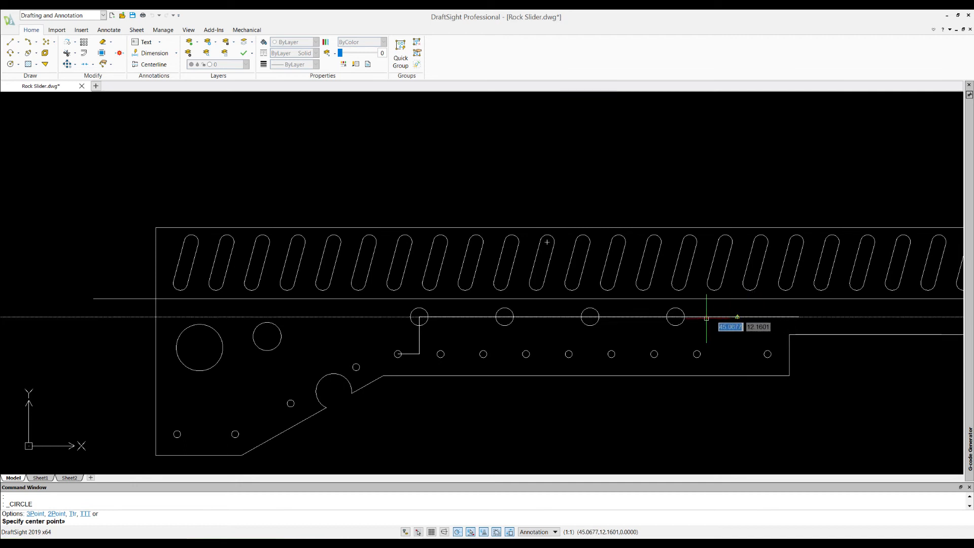
pyautogui.press('Escape')
# Step: Delete the overhanging last guide segment and draw a horizontal segment 6 long to the right from the fourth circle's center
pyautogui.click(732, 317)
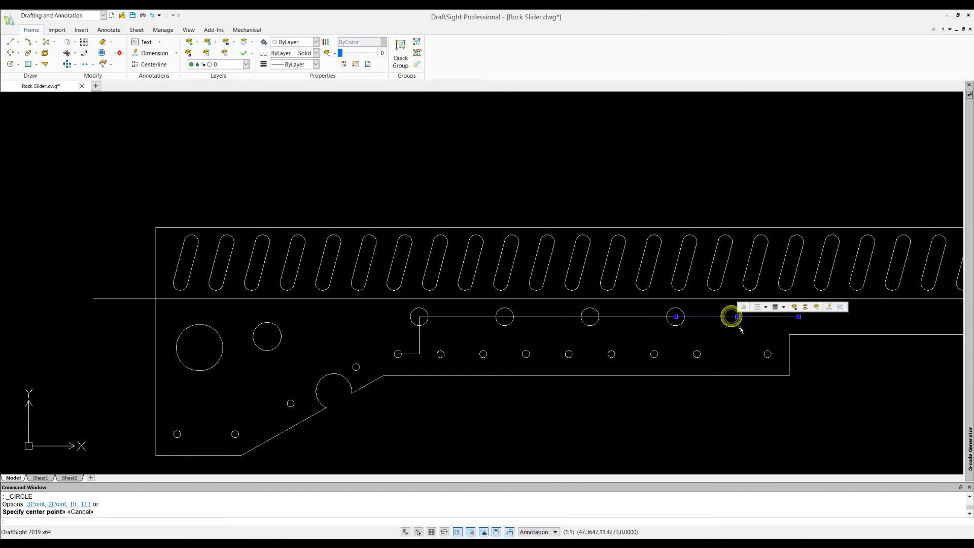
pyautogui.press('Delete')
pyautogui.click(10, 64)
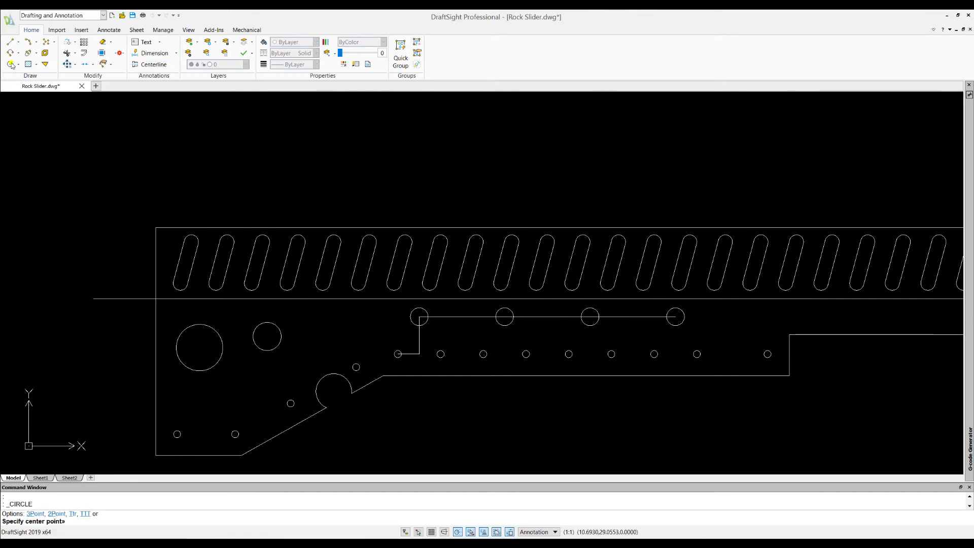
pyautogui.click(14, 44)
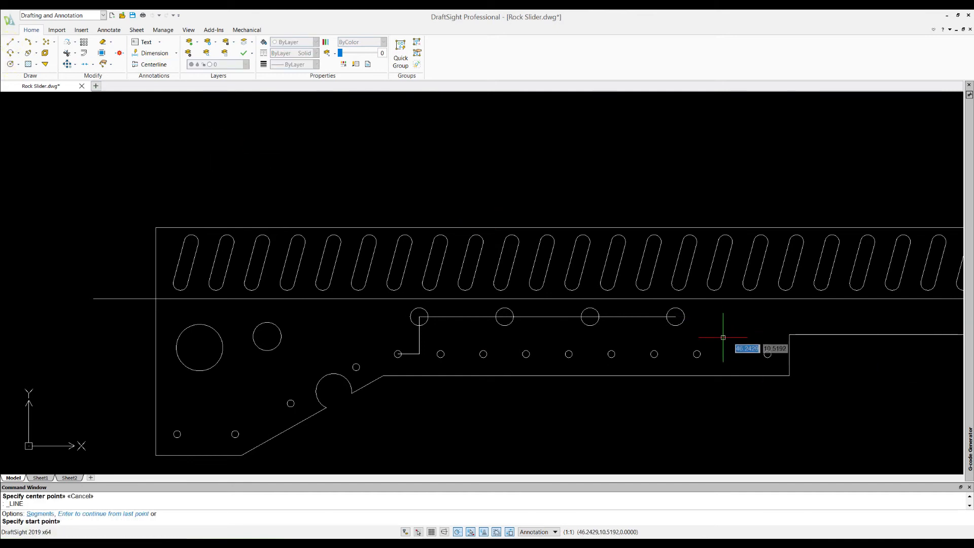
pyautogui.click(675, 316)
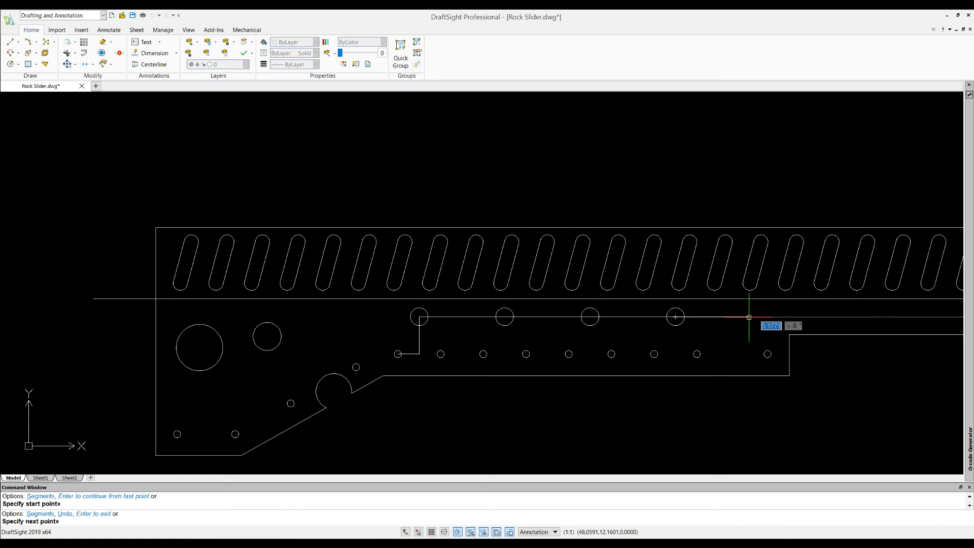
pyautogui.write('6')
pyautogui.press('Return')
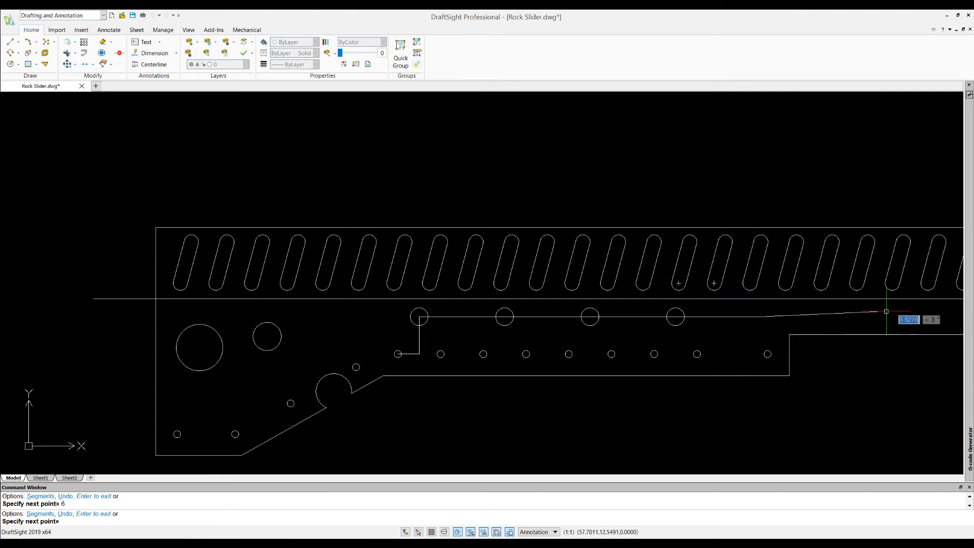
# Step: Continue the guide line horizontally to the right with three segments 12 long each
pyautogui.scroll(-3, 887, 311)
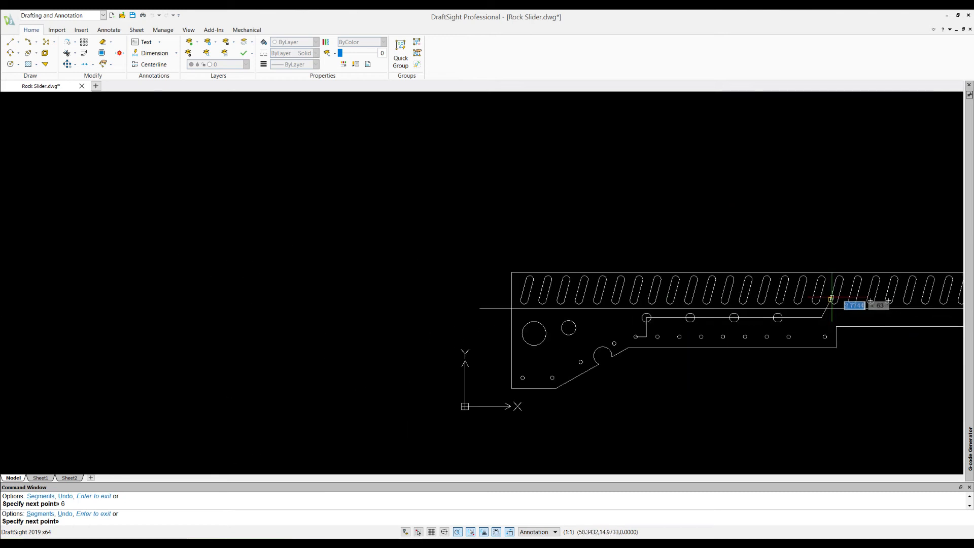
pyautogui.scroll(-3, 251, 289)
pyautogui.scroll(3, 631, 342)
pyautogui.scroll(1, 366, 254)
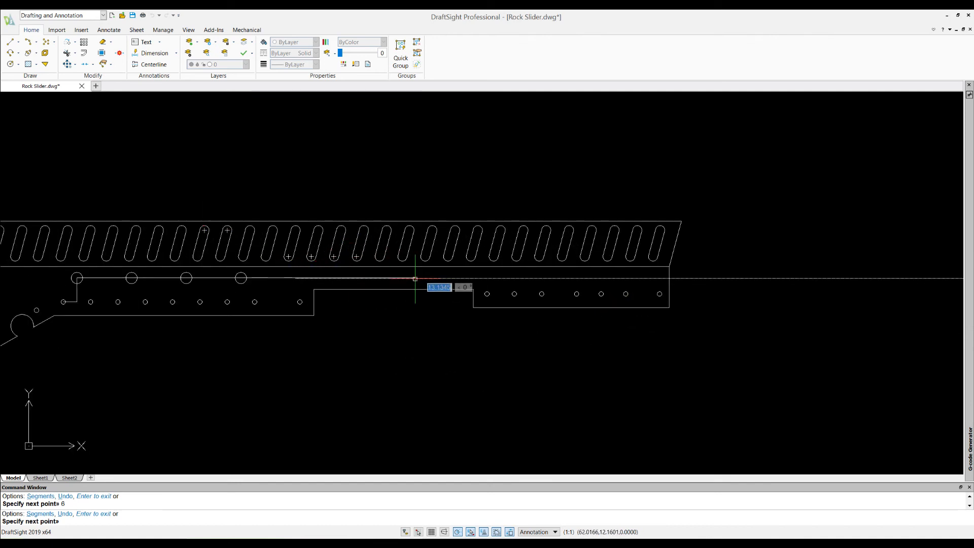
pyautogui.write('12')
pyautogui.press('Return')
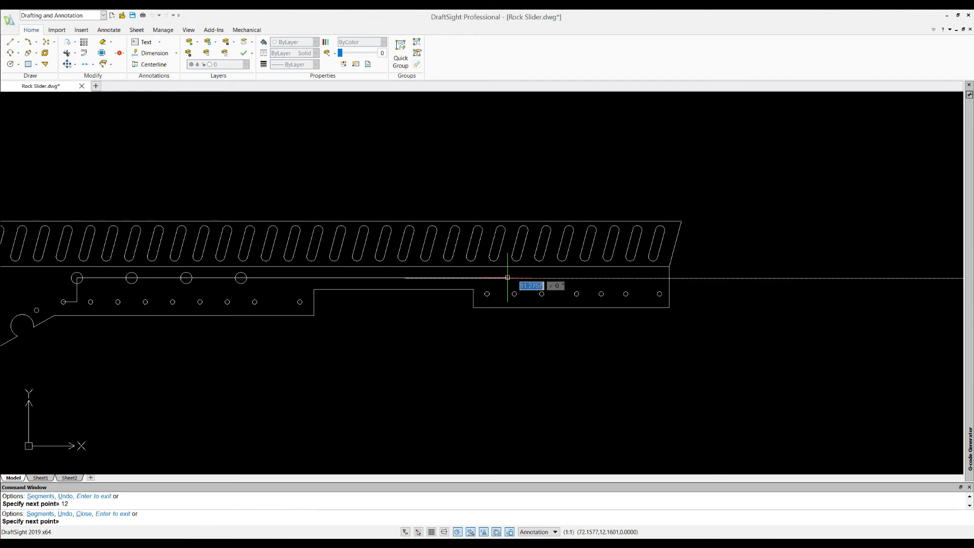
pyautogui.write('12')
pyautogui.press('Return')
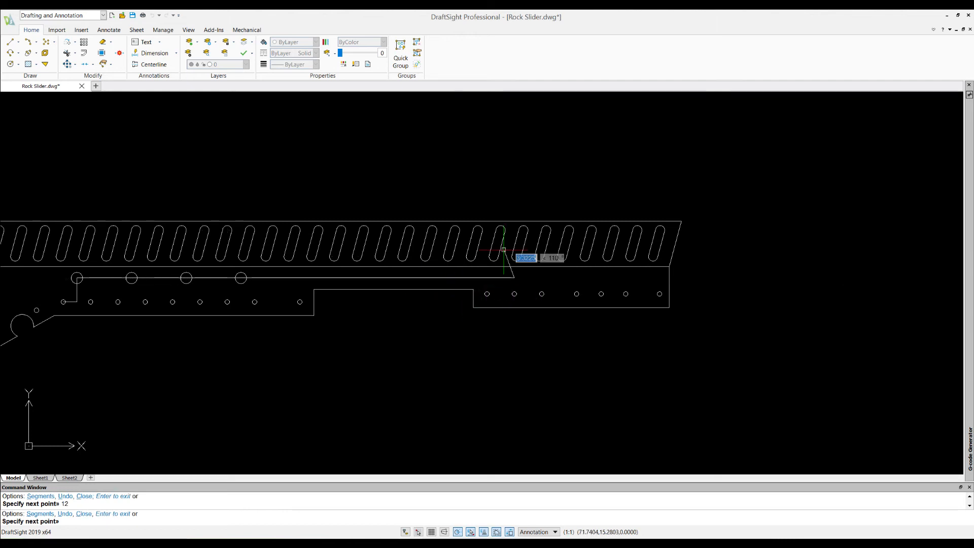
pyautogui.write('12')
pyautogui.press('Return')
pyautogui.press('Escape')
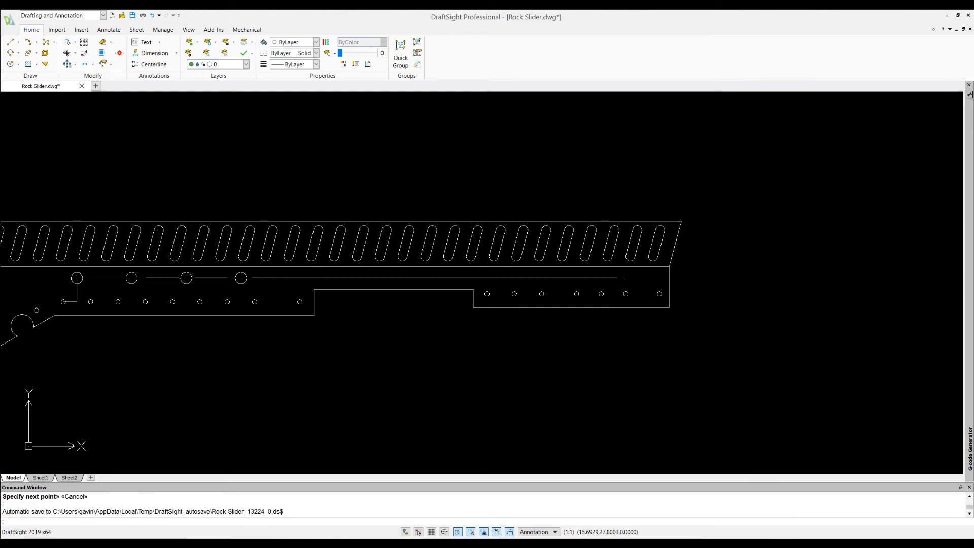
# Step: Draw seven more circles of radius 0.625 at the ends and midpoints of the extended guide segments
pyautogui.click(10, 65)
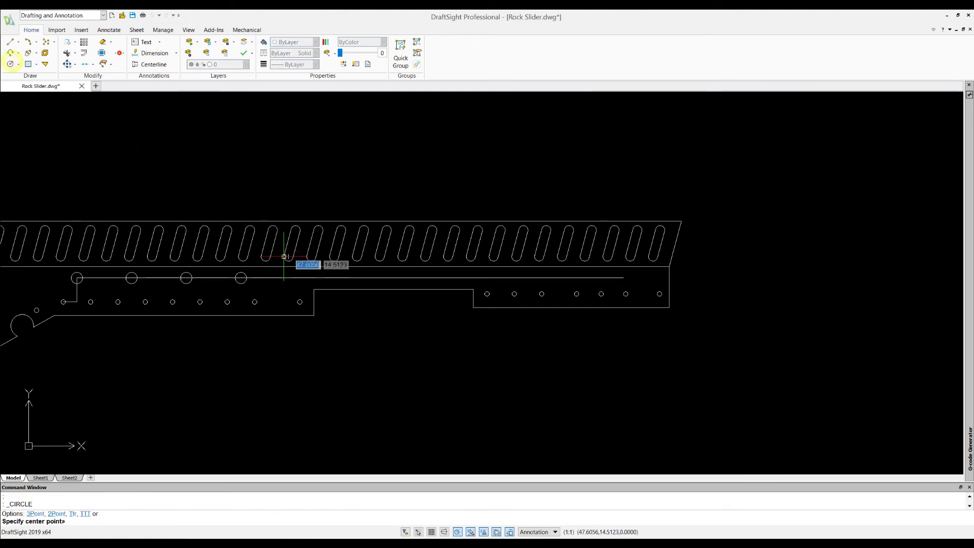
pyautogui.click(296, 279)
pyautogui.write('.625')
pyautogui.press('Return')
pyautogui.press('Return')
pyautogui.click(350, 279)
pyautogui.write('.625')
pyautogui.press('Return')
pyautogui.press('Return')
pyautogui.click(405, 278)
pyautogui.write('.625')
pyautogui.press('Return')
pyautogui.press('Return')
pyautogui.click(459, 278)
pyautogui.write('.625')
pyautogui.press('Return')
pyautogui.press('Return')
pyautogui.click(515, 278)
pyautogui.write('.625')
pyautogui.press('Return')
pyautogui.press('Return')
pyautogui.click(569, 278)
pyautogui.write('.625')
pyautogui.press('Return')
pyautogui.press('Return')
pyautogui.click(623, 279)
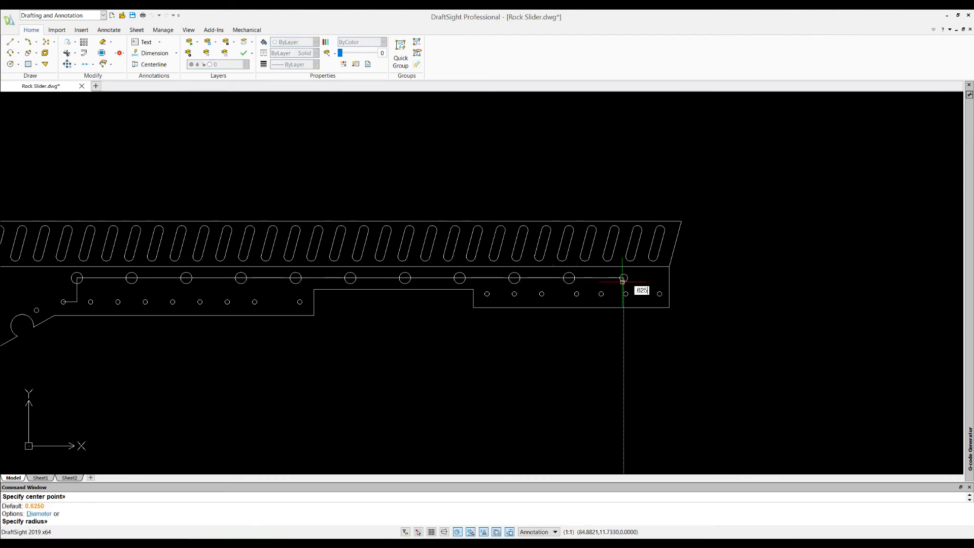
pyautogui.press('Return')
pyautogui.scroll(-3, 502, 374)
pyautogui.scroll(1, 374, 379)
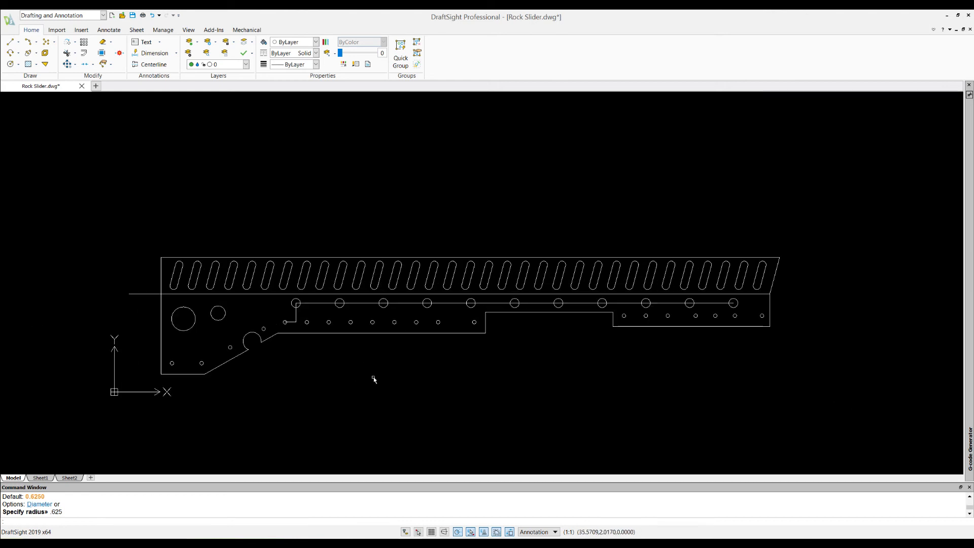
# Step: Delete all guide line segments running from the first bolt hole through the row of circles
pyautogui.click(297, 317)
pyautogui.press('Delete')
pyautogui.click(296, 323)
pyautogui.press('Delete')
pyautogui.click(325, 303)
pyautogui.press('Delete')
pyautogui.click(365, 303)
pyautogui.press('Delete')
pyautogui.click(449, 303)
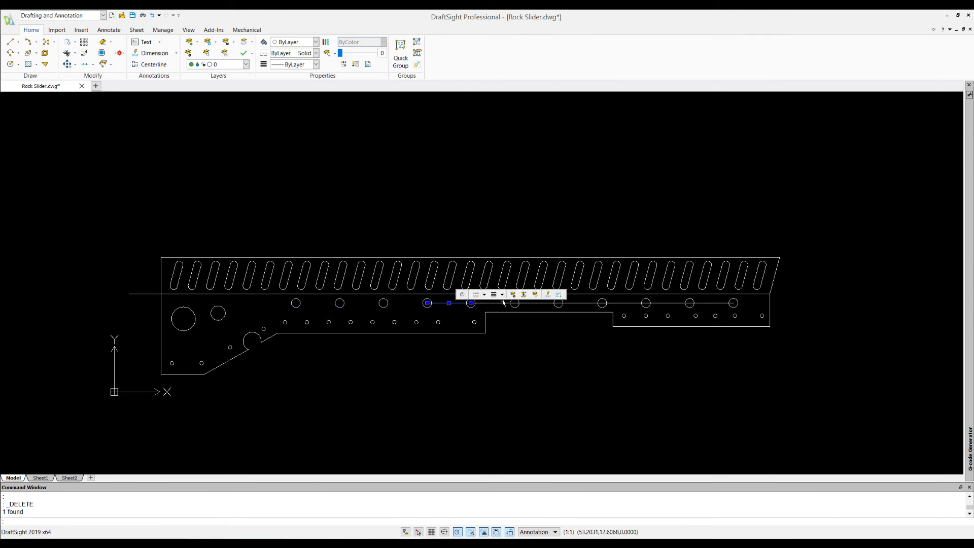
pyautogui.click(497, 303)
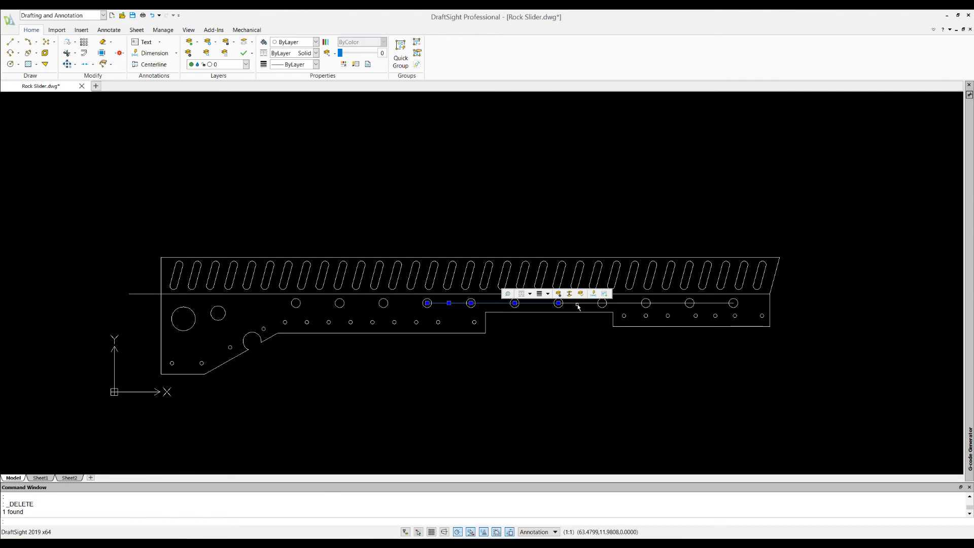
pyautogui.click(579, 304)
pyautogui.click(669, 304)
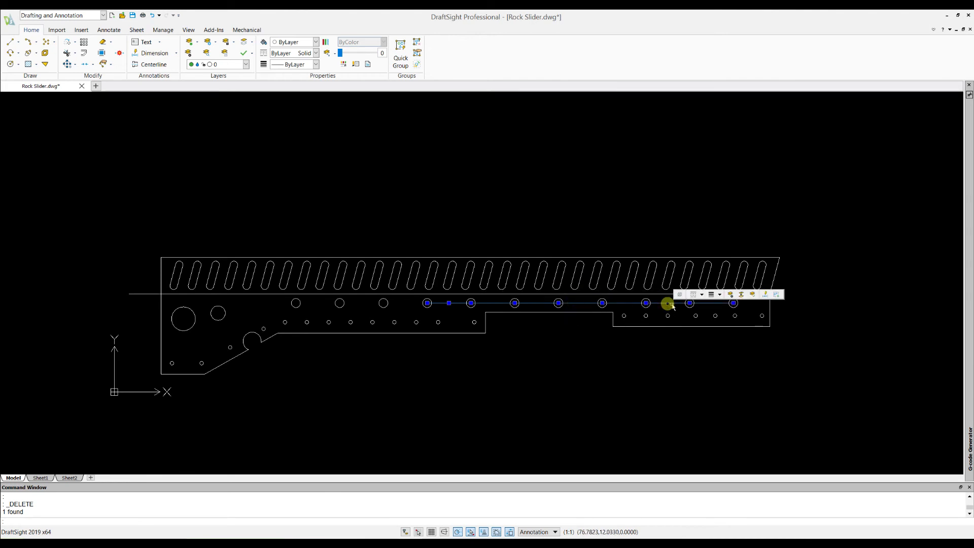
pyautogui.press('Delete')
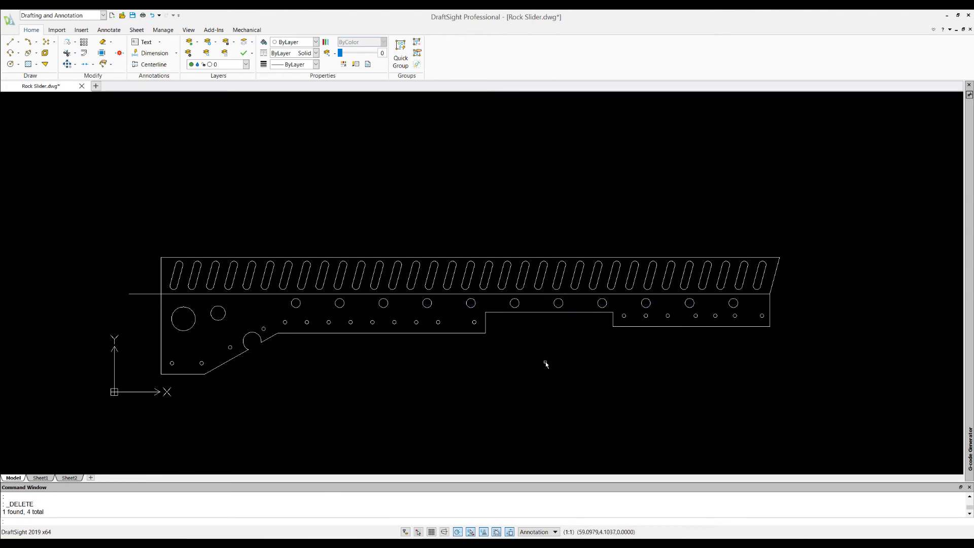
# Step: Draw a horizontal guide line 6 long to the left from the center of the row's first circle
pyautogui.scroll(-1, 547, 365)
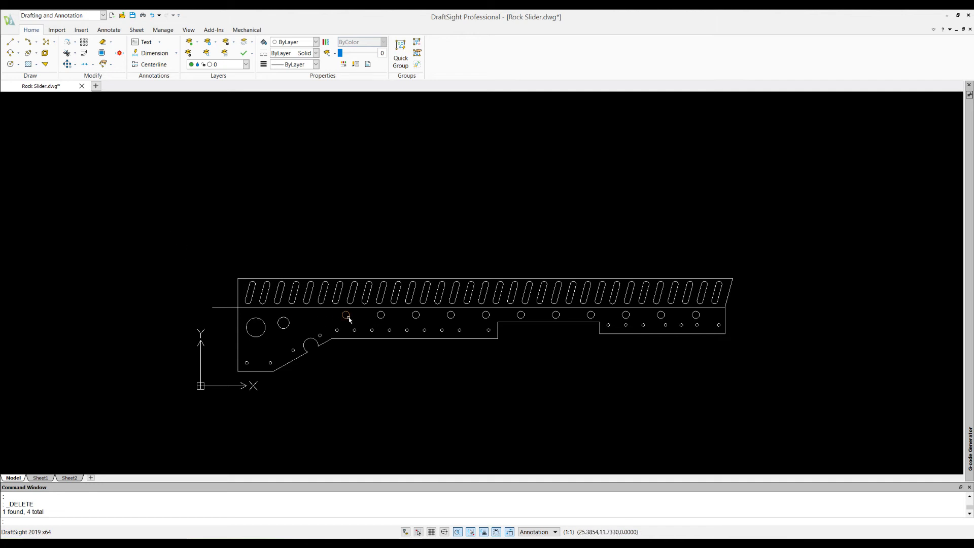
pyautogui.click(9, 41)
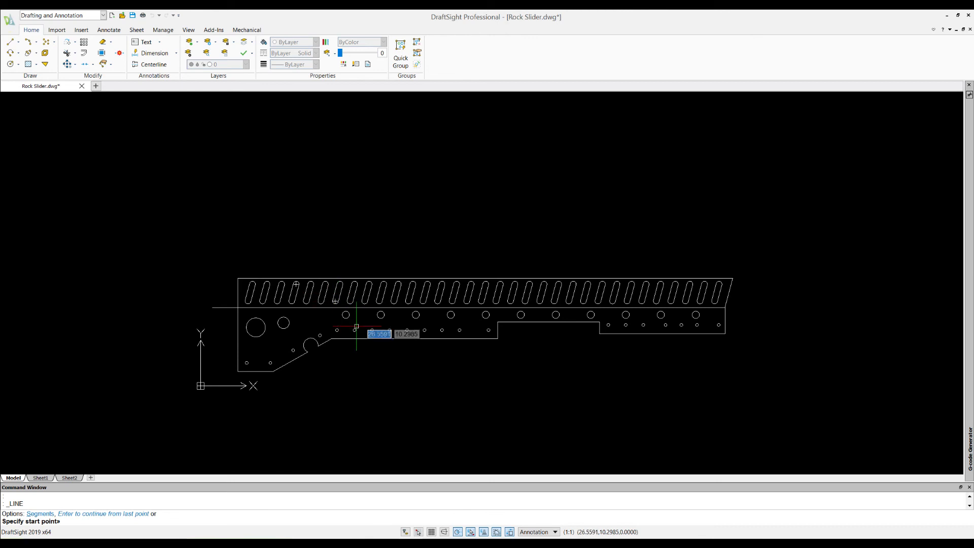
pyautogui.click(346, 315)
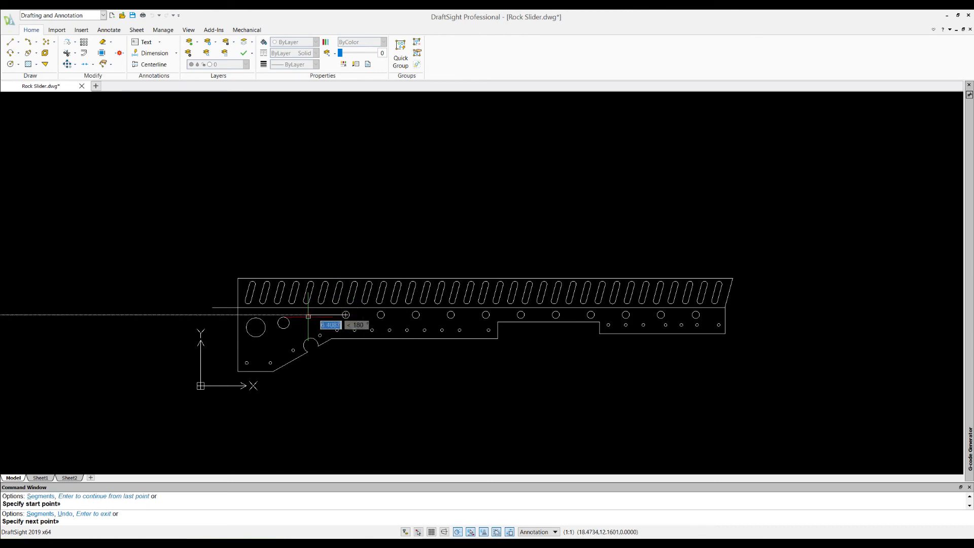
pyautogui.write('6')
pyautogui.press('Return')
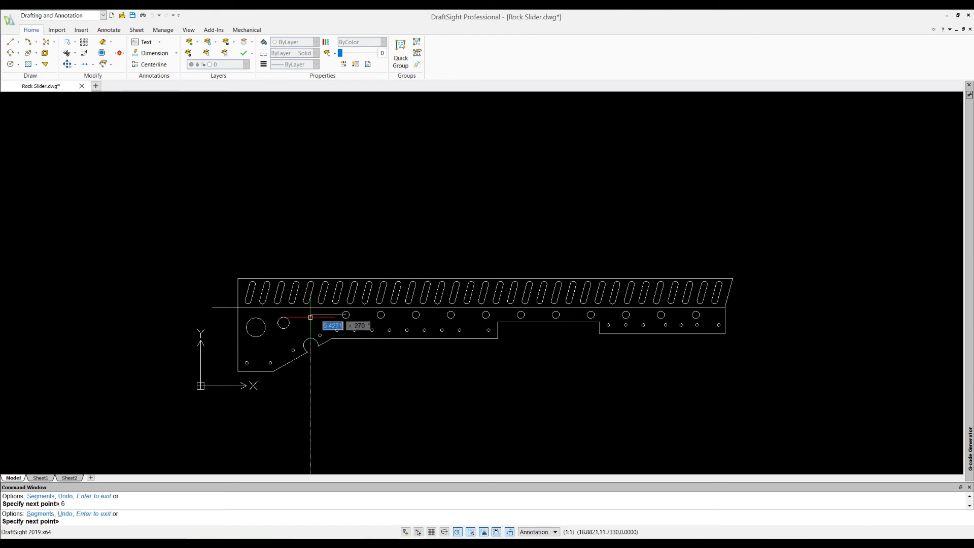
pyautogui.press('Return')
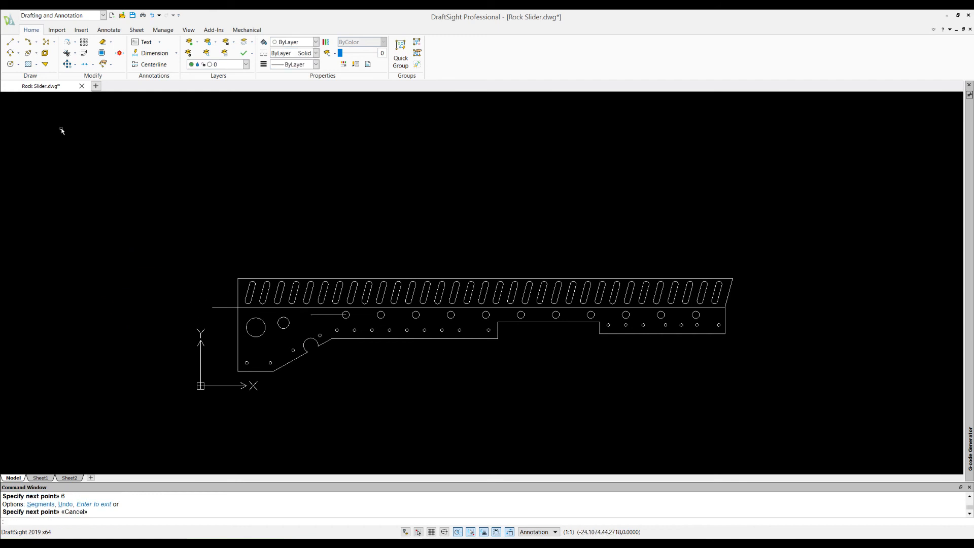
# Step: Draw a circle of radius 0.625 at the free end of the new guide line
pyautogui.click(10, 64)
pyautogui.click(311, 316)
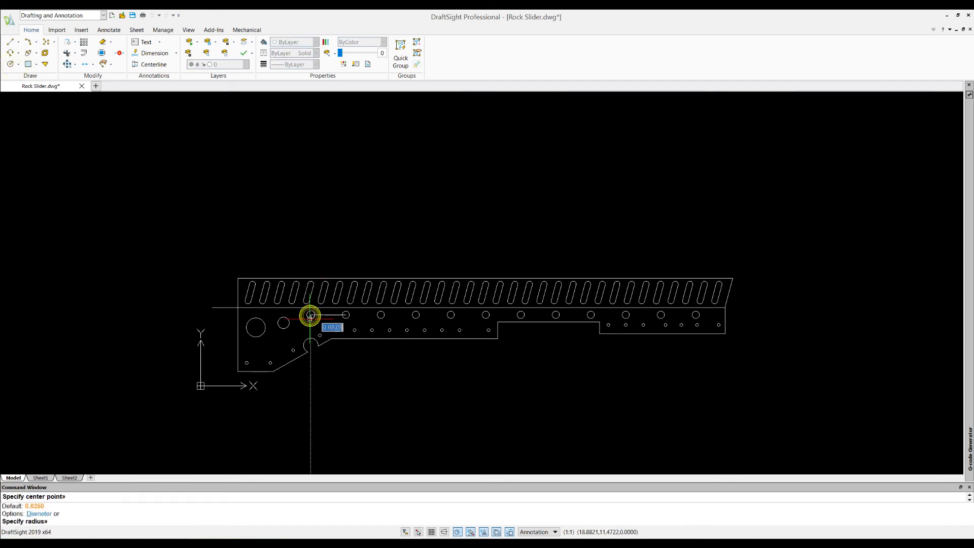
pyautogui.write('.625')
pyautogui.press('Return')
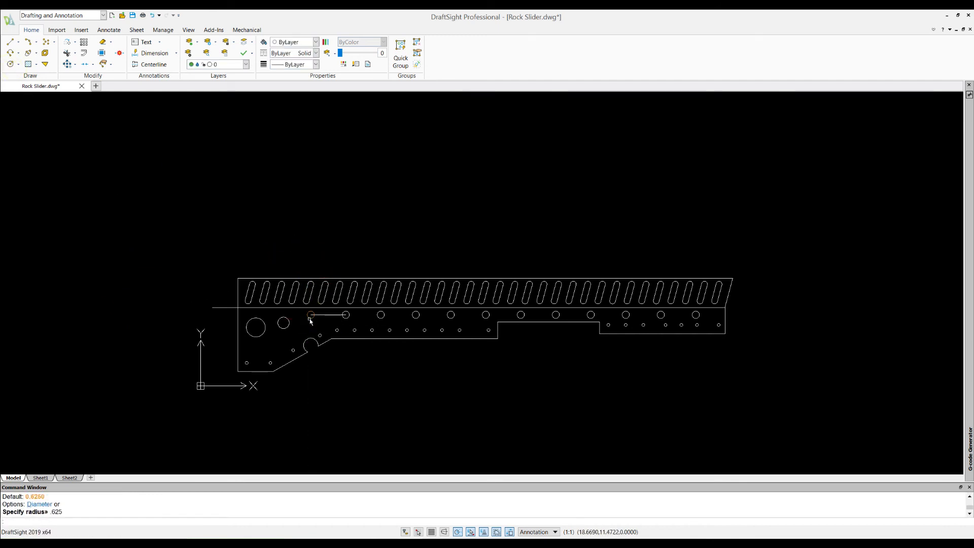
# Step: Draw a guide line from the center of the large circle to the center of the row's first circle
pyautogui.scroll(5, 309, 318)
pyautogui.write('l')
pyautogui.press('Return')
pyautogui.click(256, 327)
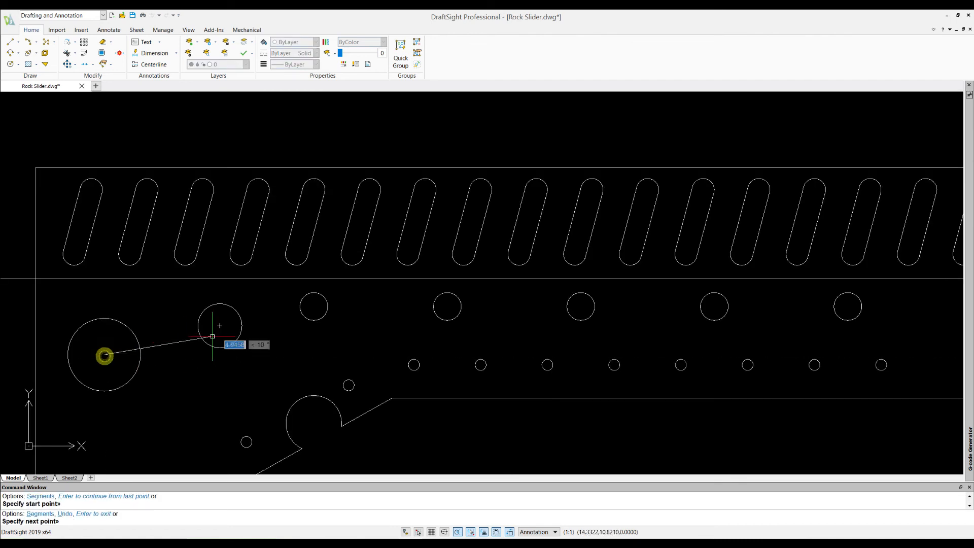
pyautogui.click(314, 307)
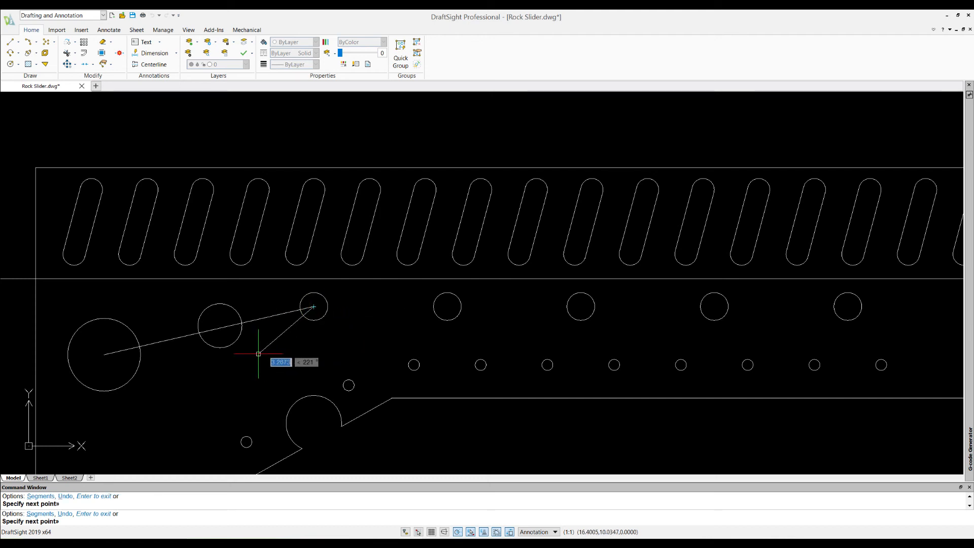
pyautogui.press('Escape')
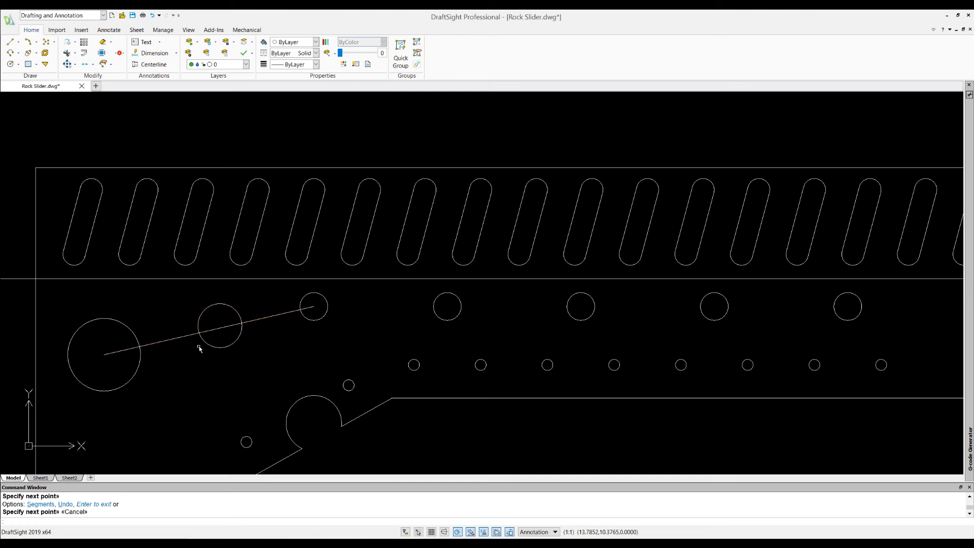
# Step: Replace the medium circle with a circle of radius 1 at the center-to-center guide line's midpoint and delete the guide line
pyautogui.click(219, 348)
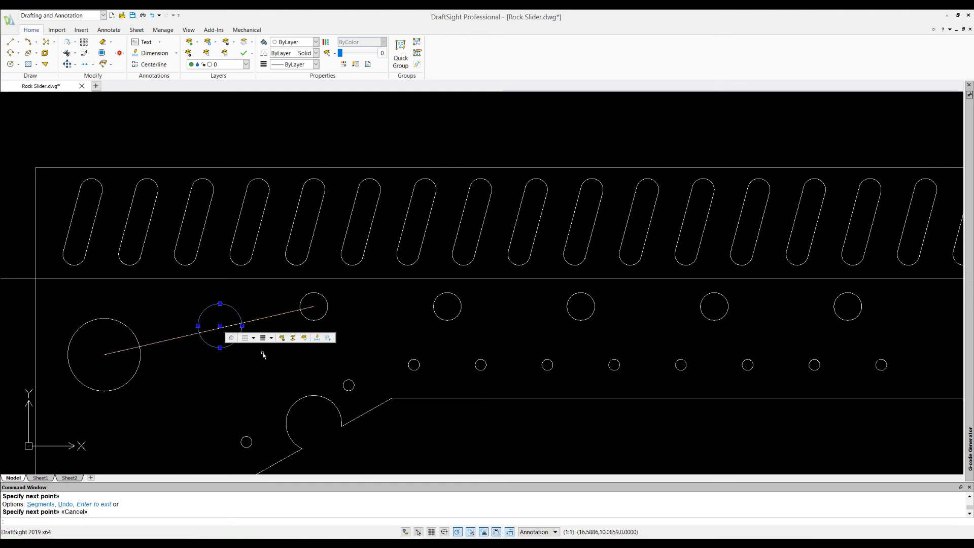
pyautogui.press('Delete')
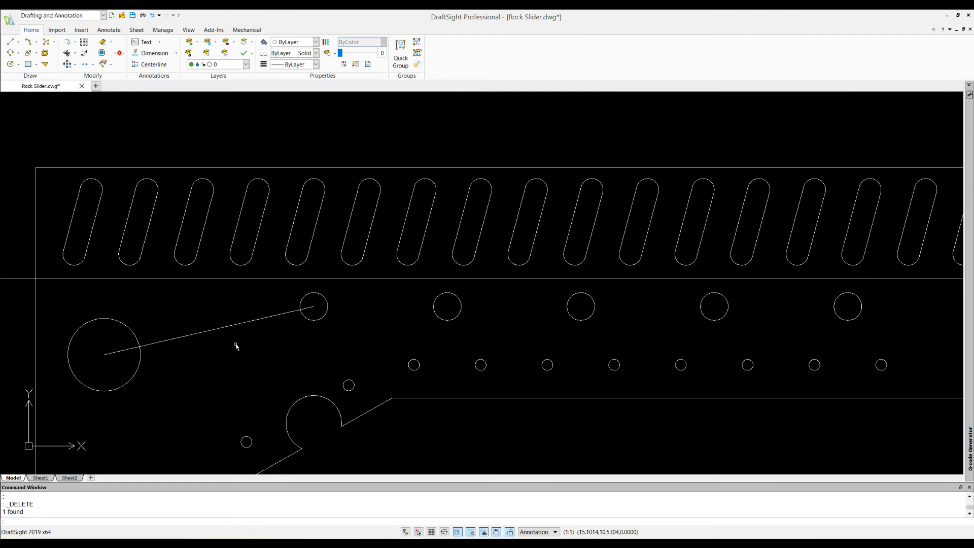
pyautogui.click(10, 64)
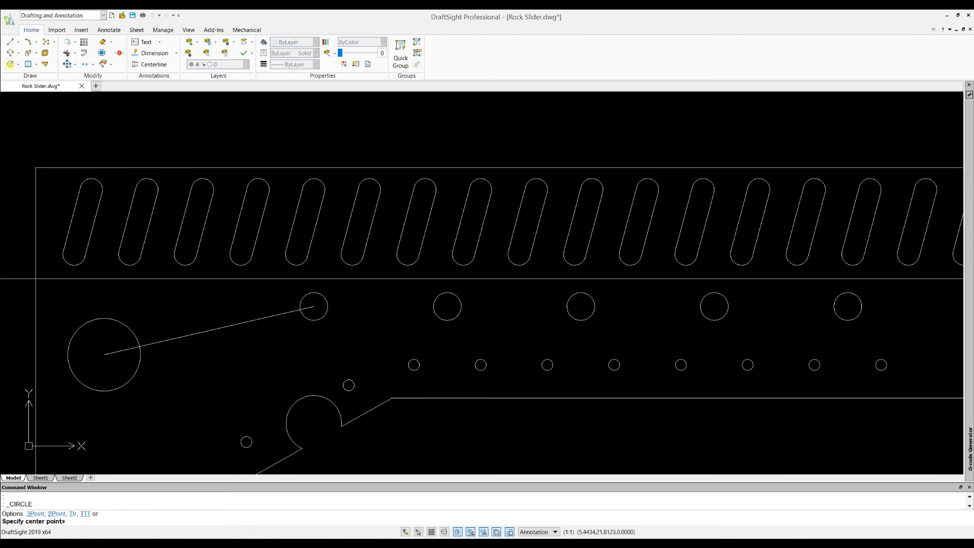
pyautogui.click(208, 330)
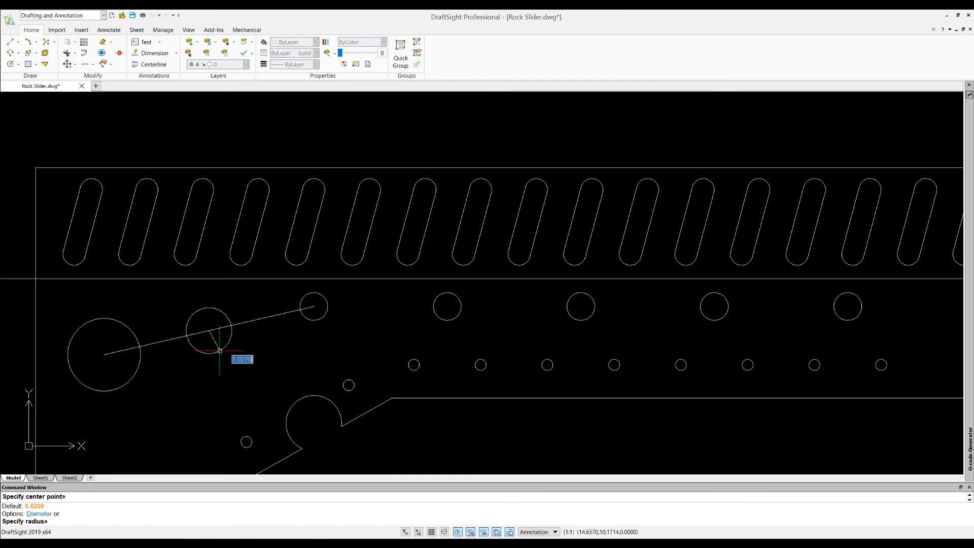
pyautogui.press('Return')
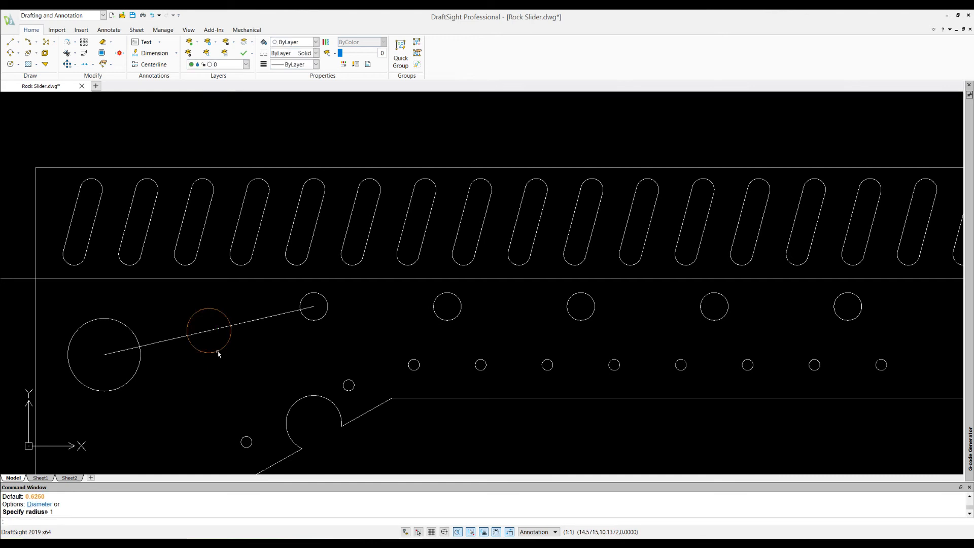
pyautogui.click(270, 319)
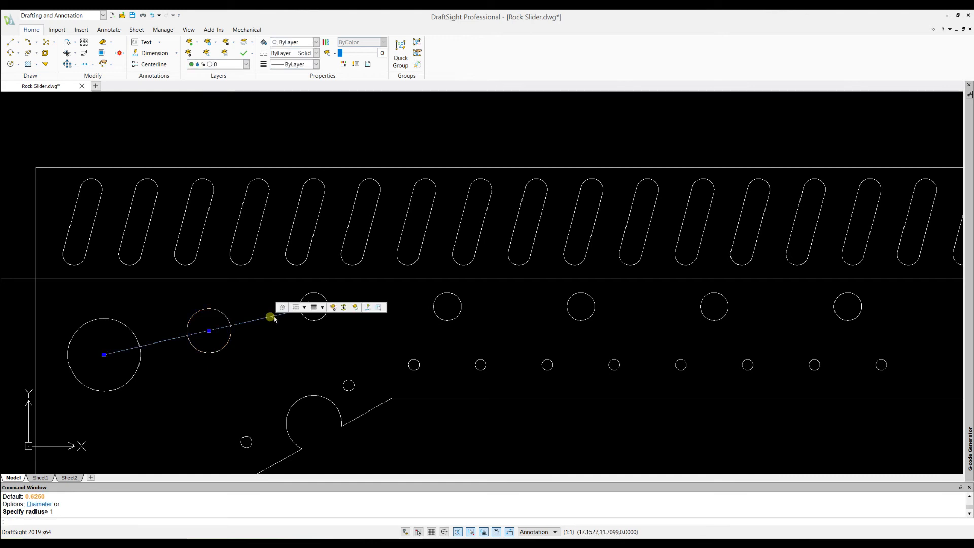
pyautogui.press('Delete')
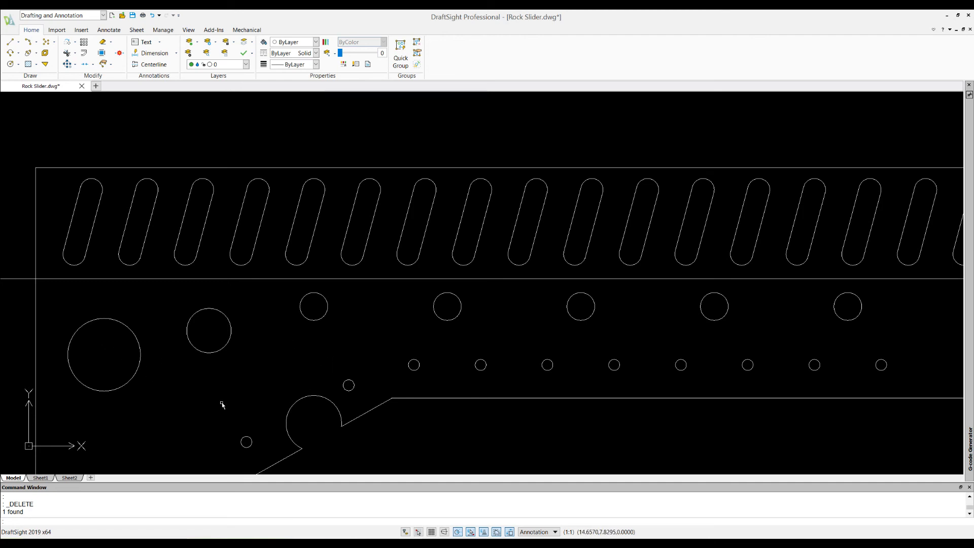
# Step: Draw a guide line again from the large circle's center to the center of the row's first circle
pyautogui.click(10, 42)
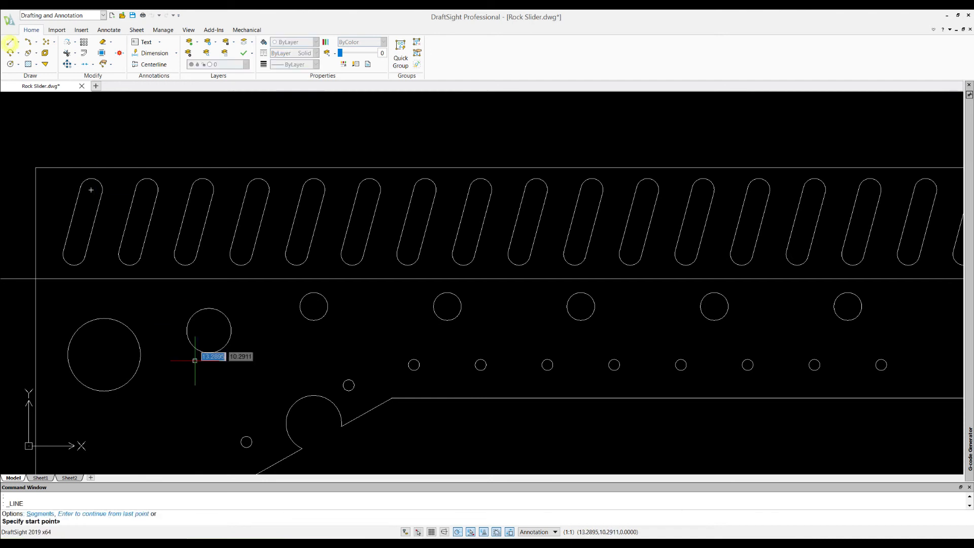
pyautogui.click(104, 354)
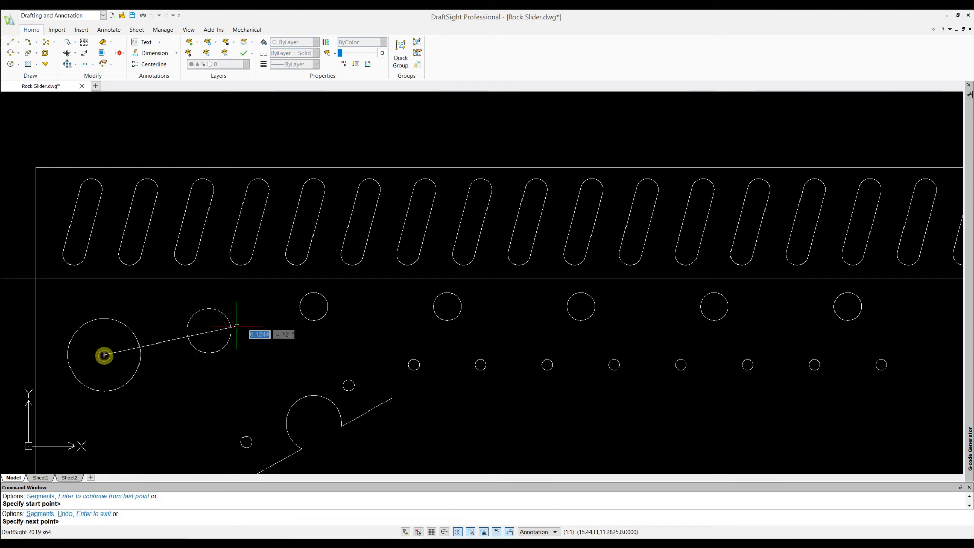
pyautogui.click(314, 307)
pyautogui.press('Escape')
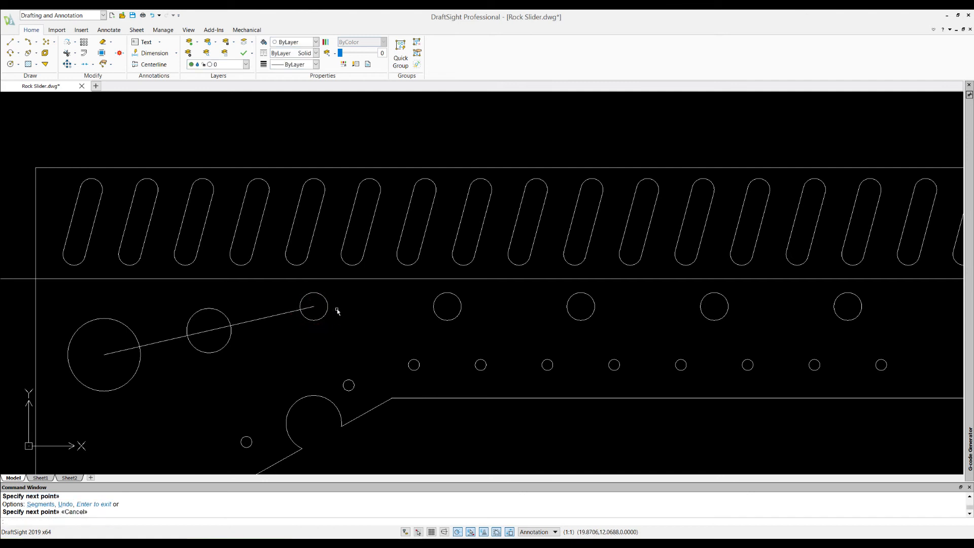
# Step: Draw a shorter guide line between the two circles' edges along the center-to-center line, and delete the longer line
pyautogui.click(10, 42)
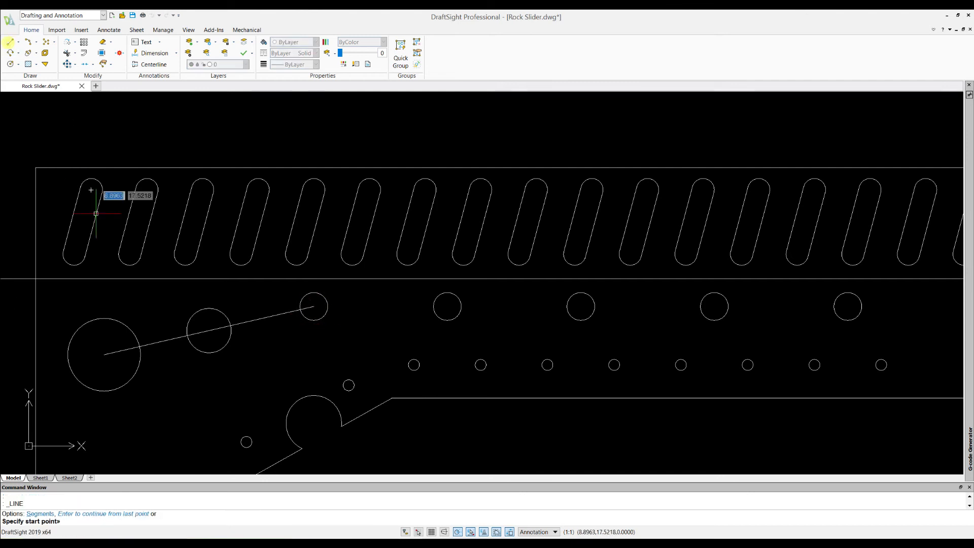
pyautogui.click(138, 344)
pyautogui.click(302, 309)
pyautogui.press('Escape')
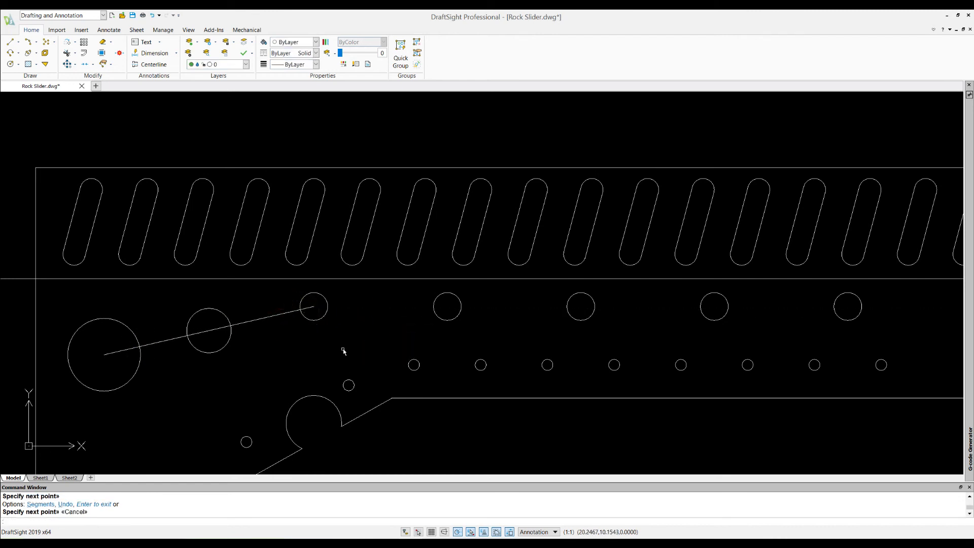
pyautogui.click(312, 307)
pyautogui.press('Delete')
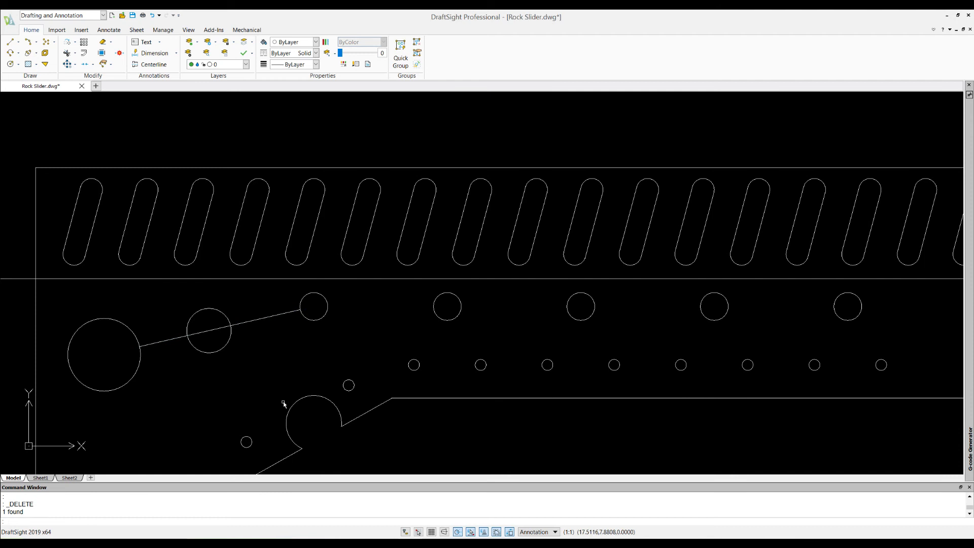
# Step: Replace the medium circle with a circle of radius 1 at the shorter guide line's midpoint and delete the guide line
pyautogui.click(207, 352)
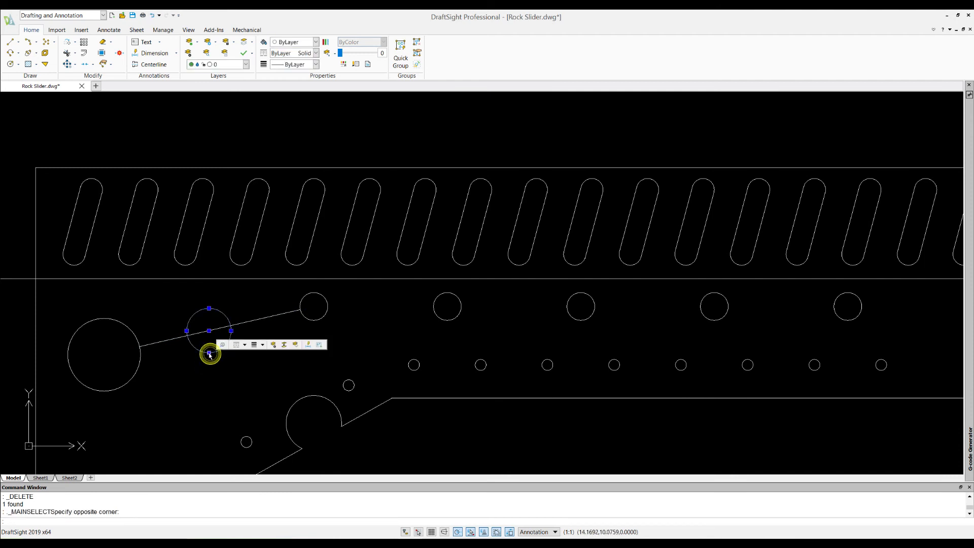
pyautogui.press('Delete')
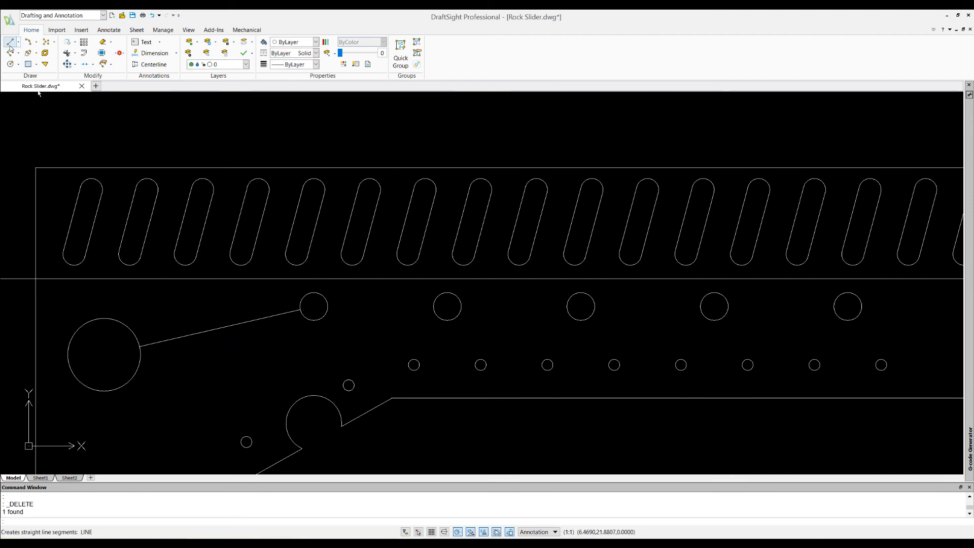
pyautogui.click(10, 64)
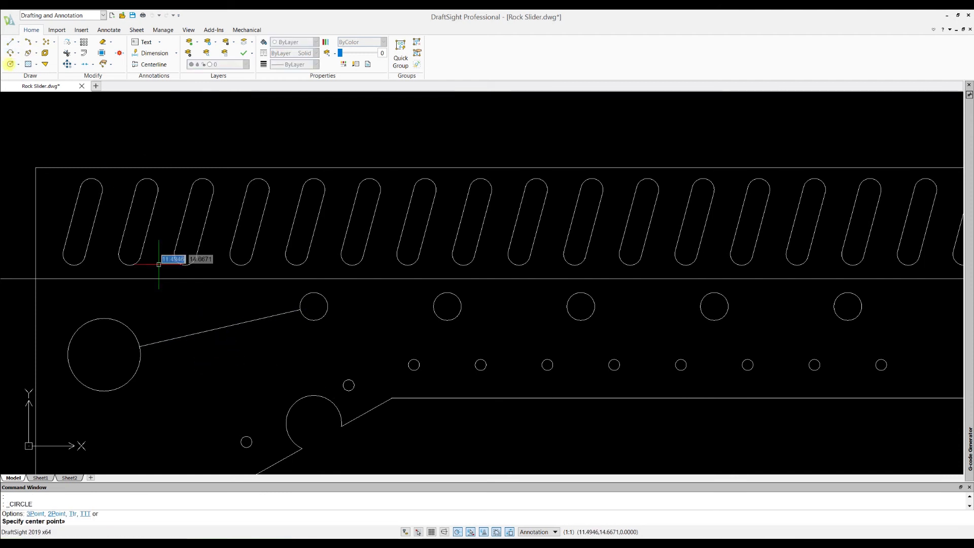
pyautogui.click(220, 329)
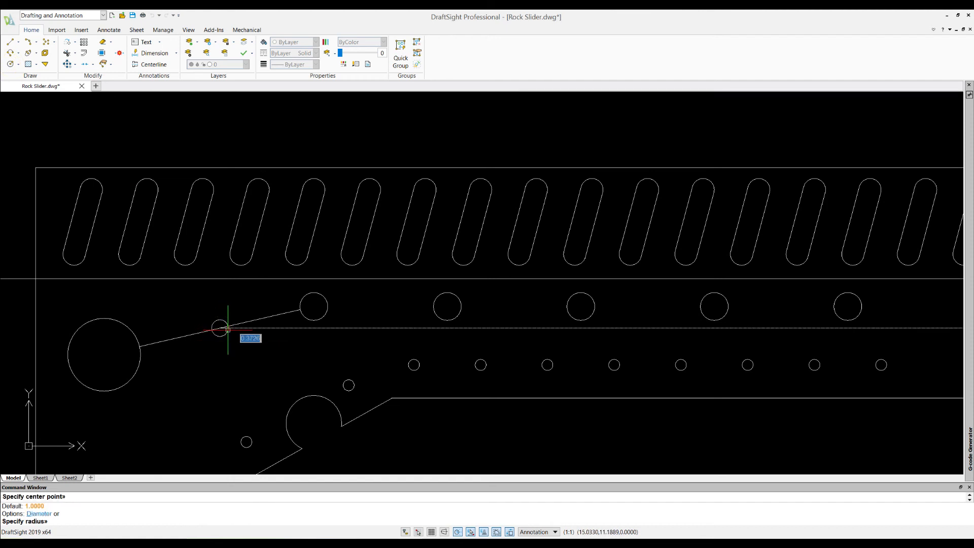
pyautogui.write('1')
pyautogui.press('Return')
pyautogui.press('Escape')
pyautogui.click(278, 317)
pyautogui.press('Delete')
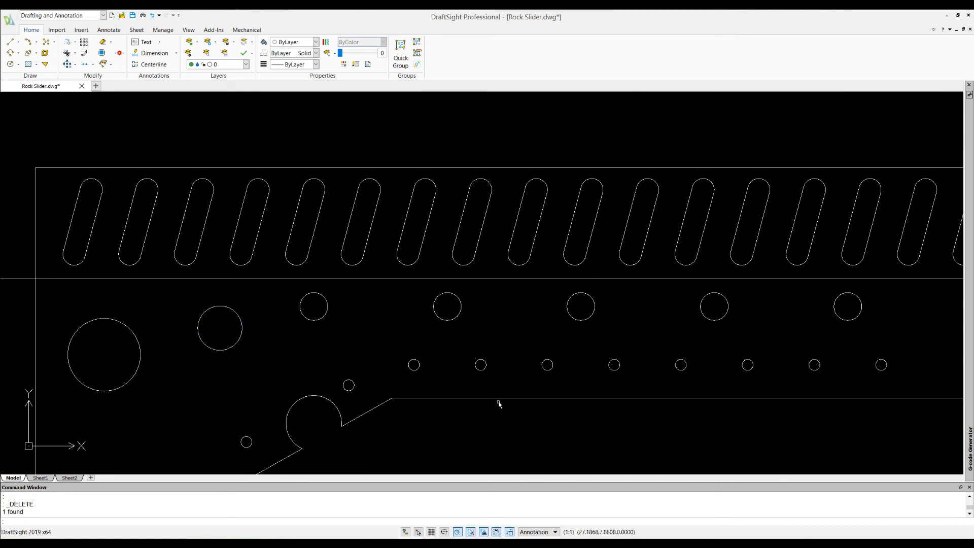
# Step: Delete the horizontal construction line below the tilted slots, including its short piece outside the part's left edge
pyautogui.scroll(-3, 787, 346)
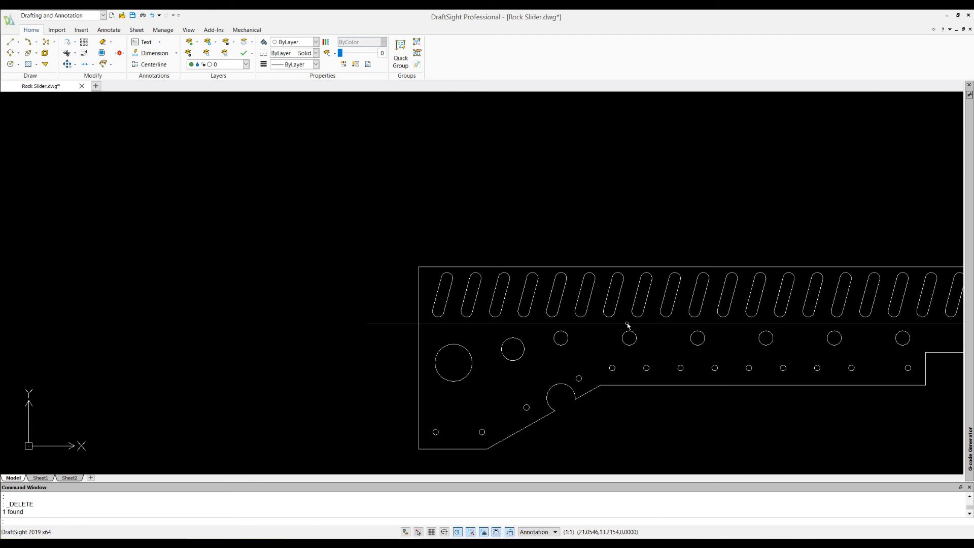
pyautogui.scroll(-3, 115, 300)
pyautogui.scroll(-2, 180, 313)
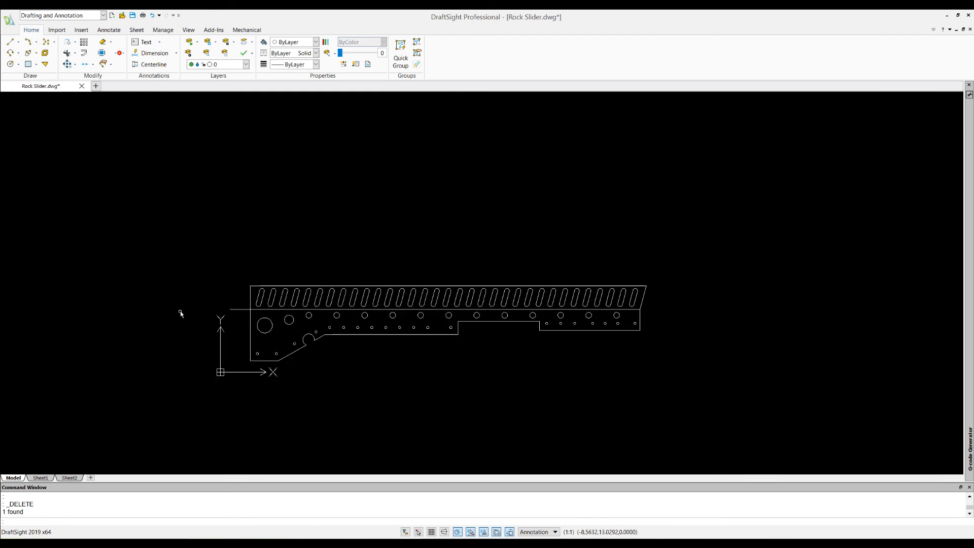
pyautogui.click(461, 305)
pyautogui.press('Escape')
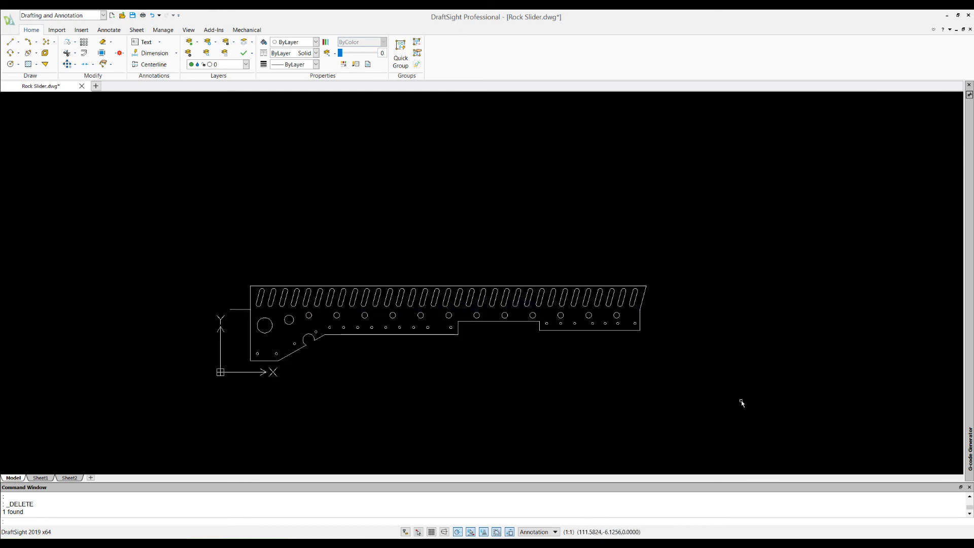
pyautogui.click(241, 311)
pyautogui.press('Escape')
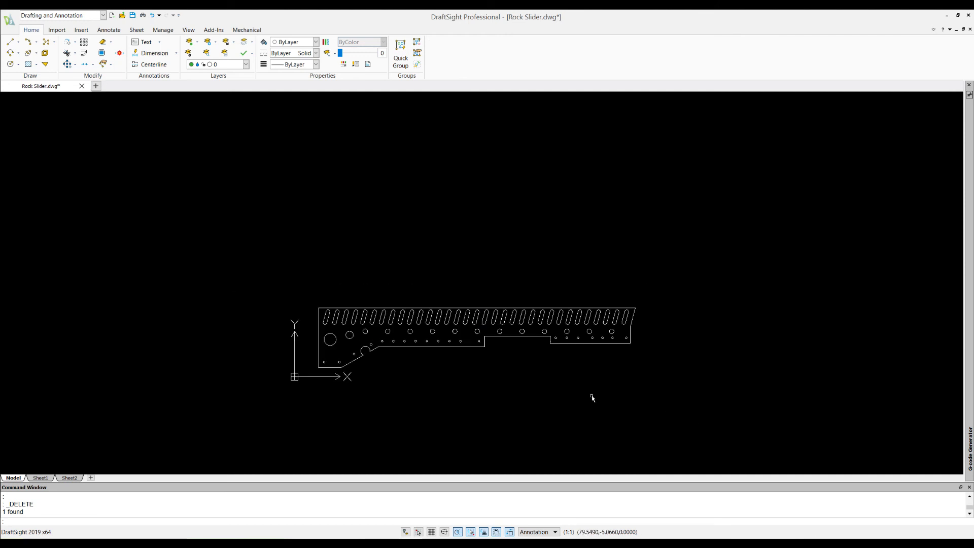
# Step: Fillet the part outline's lower-left corner with radius 0.5, using the Fillet command's Multiple option
pyautogui.scroll(2, 538, 396)
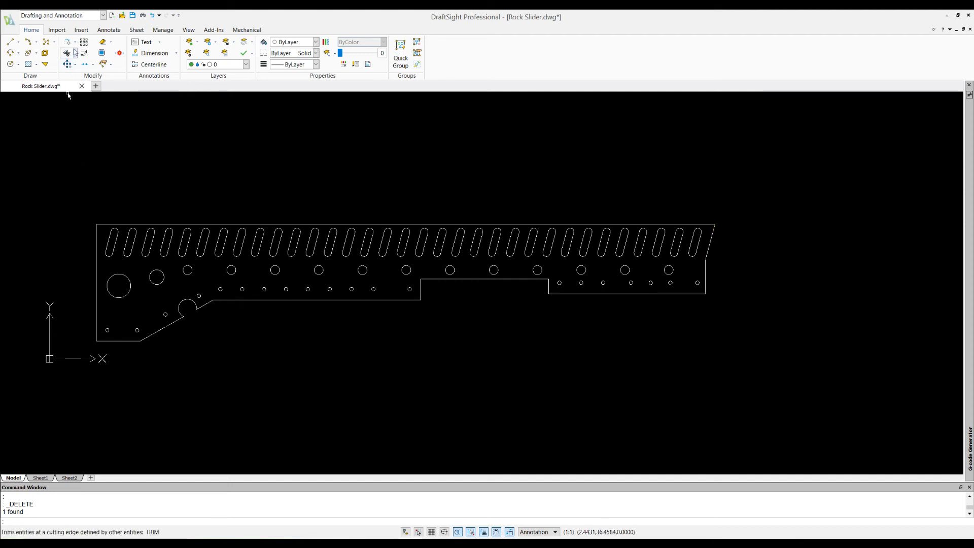
pyautogui.click(74, 53)
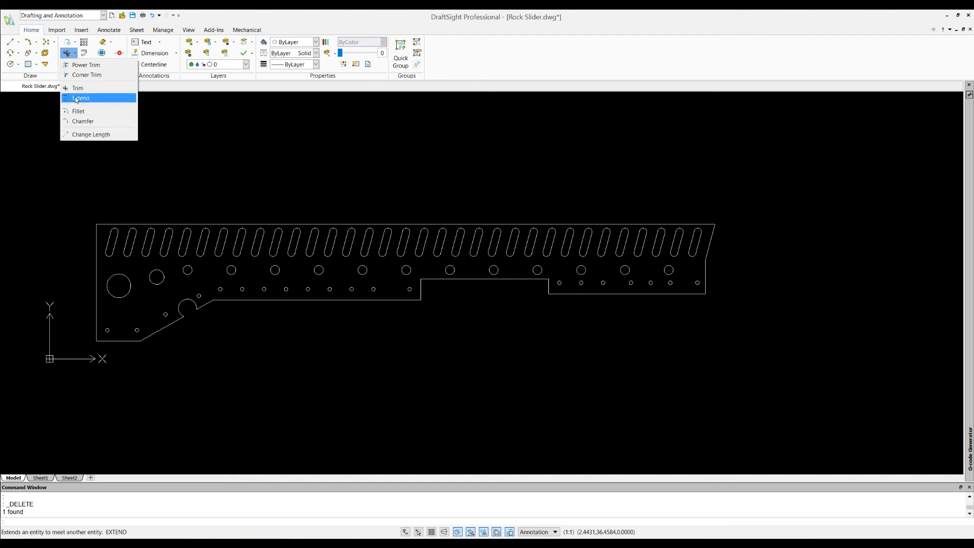
pyautogui.click(78, 113)
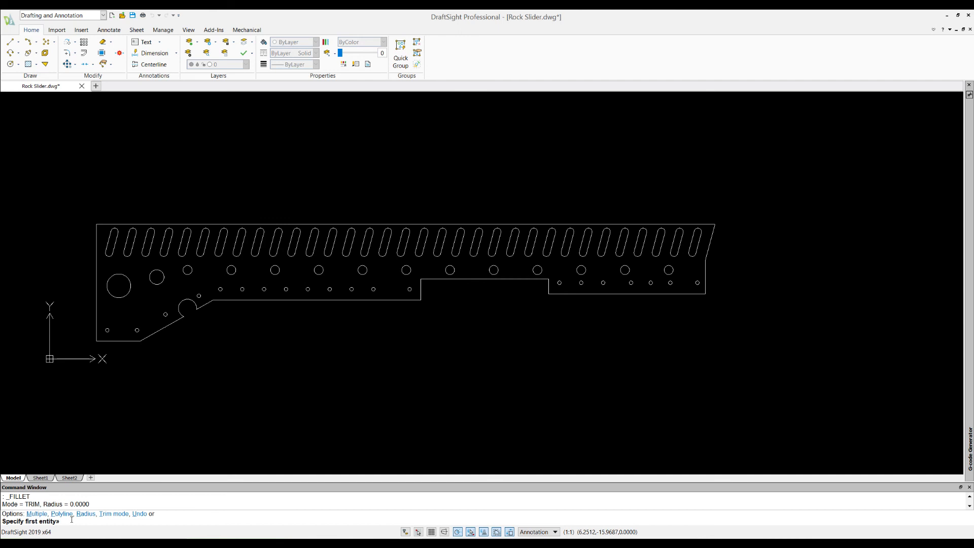
pyautogui.press('Return')
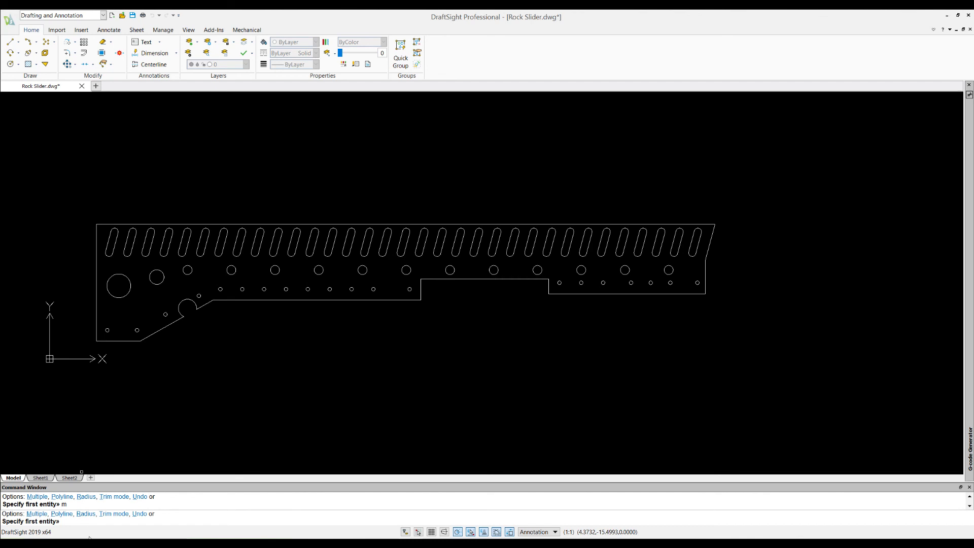
pyautogui.write('r')
pyautogui.press('Return')
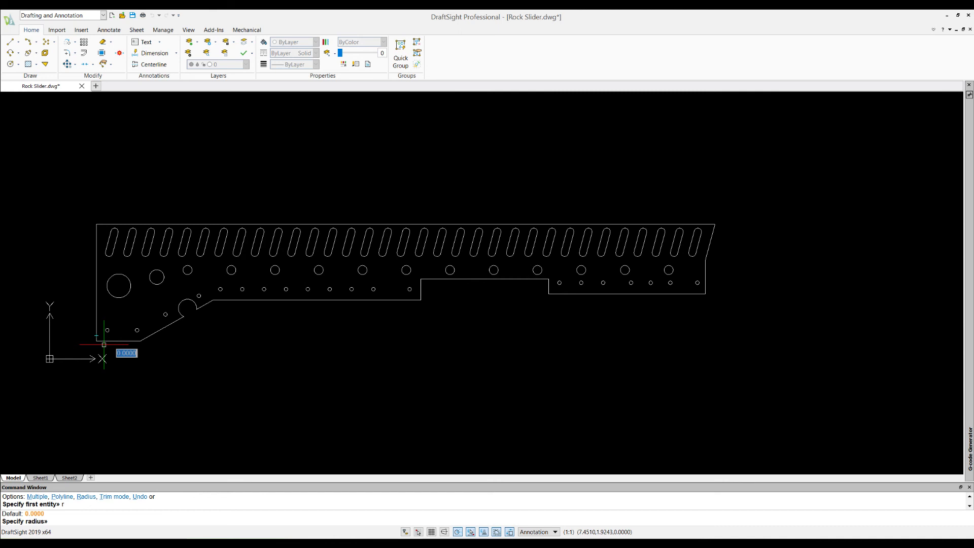
pyautogui.press('BackSpace')
pyautogui.press('Return')
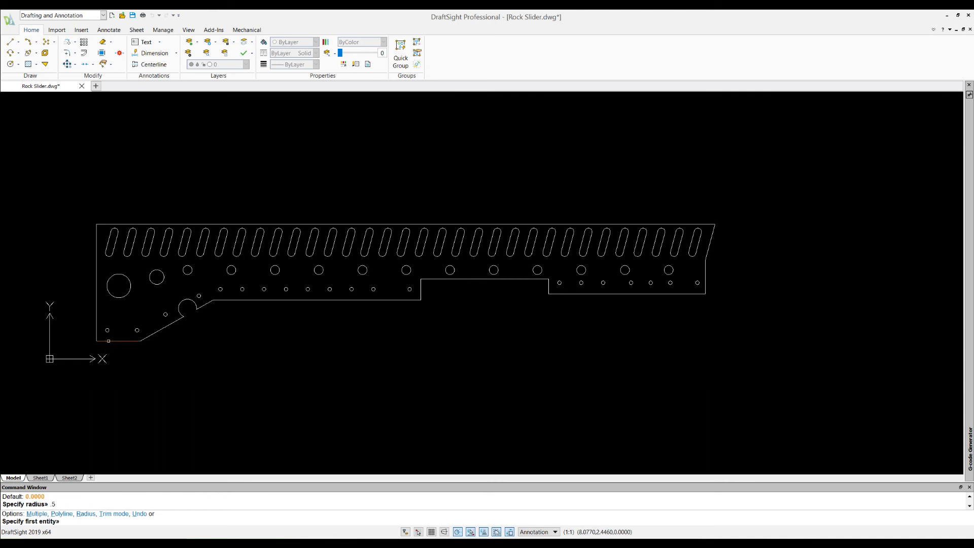
pyautogui.click(105, 341)
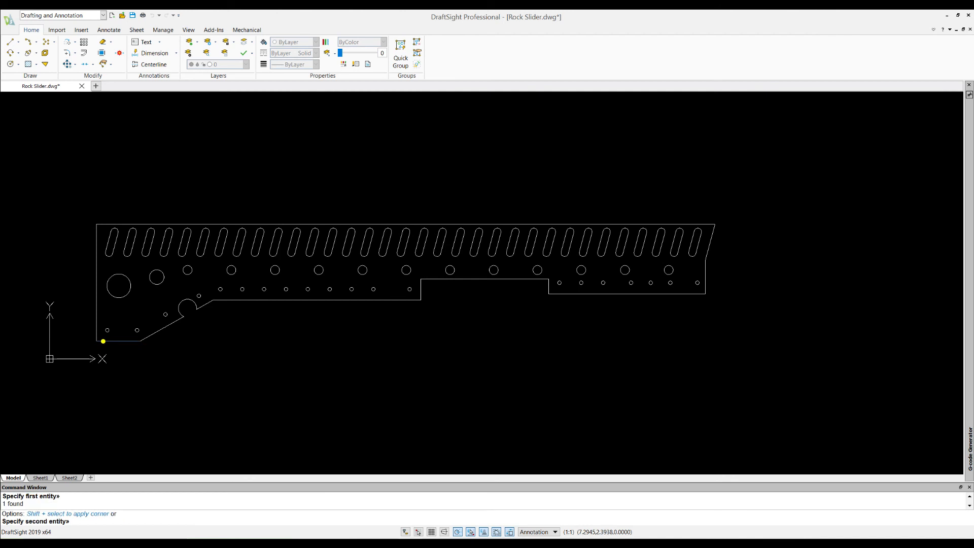
pyautogui.click(97, 335)
pyautogui.scroll(7, 116, 344)
pyautogui.scroll(-4, 214, 315)
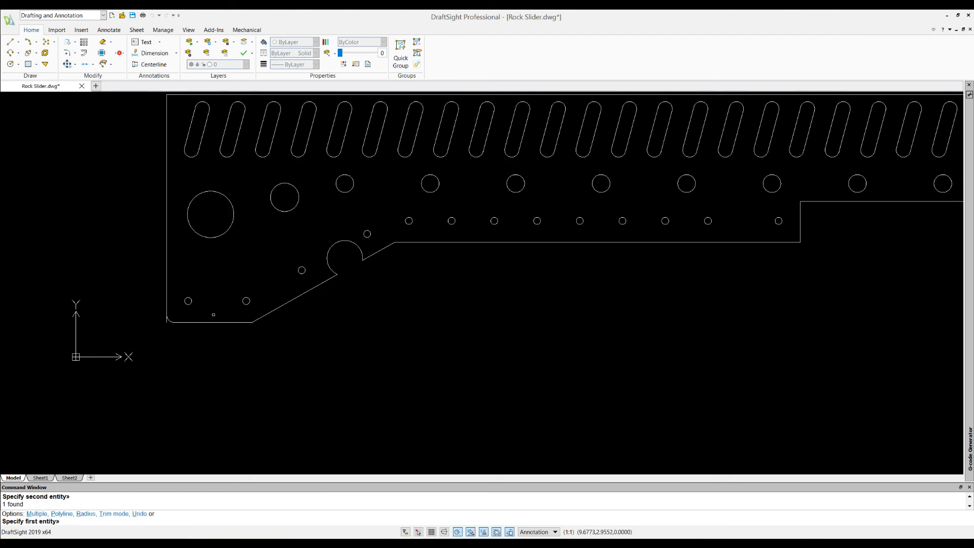
# Step: Fillet the corner between the bottom and sloped edges and the round notch's lower corner with radius 0.5
pyautogui.click(248, 323)
pyautogui.click(256, 319)
pyautogui.click(333, 272)
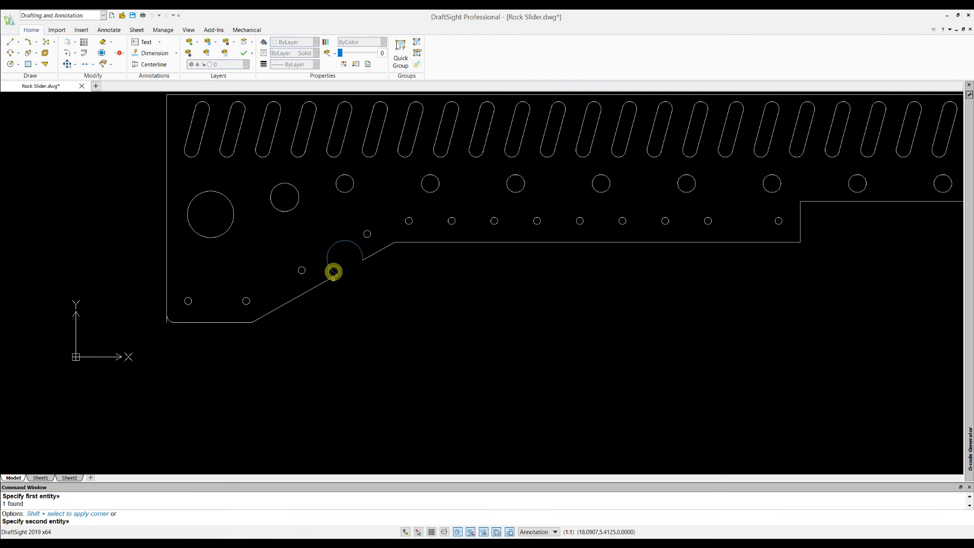
pyautogui.click(333, 277)
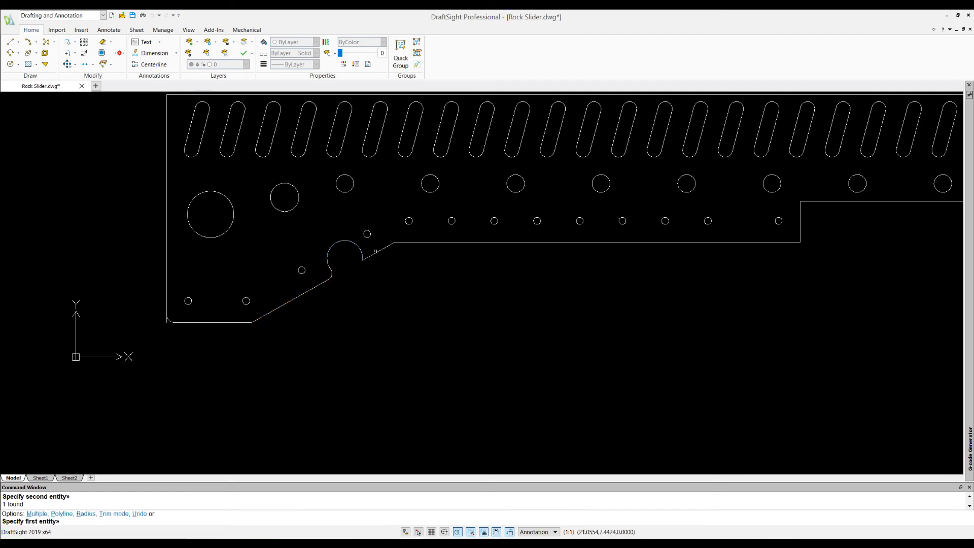
# Step: Fillet the round notch's upper corner and the bend between the short slope and the long lower edge with radius 0.5
pyautogui.click(363, 253)
pyautogui.click(370, 256)
pyautogui.click(388, 245)
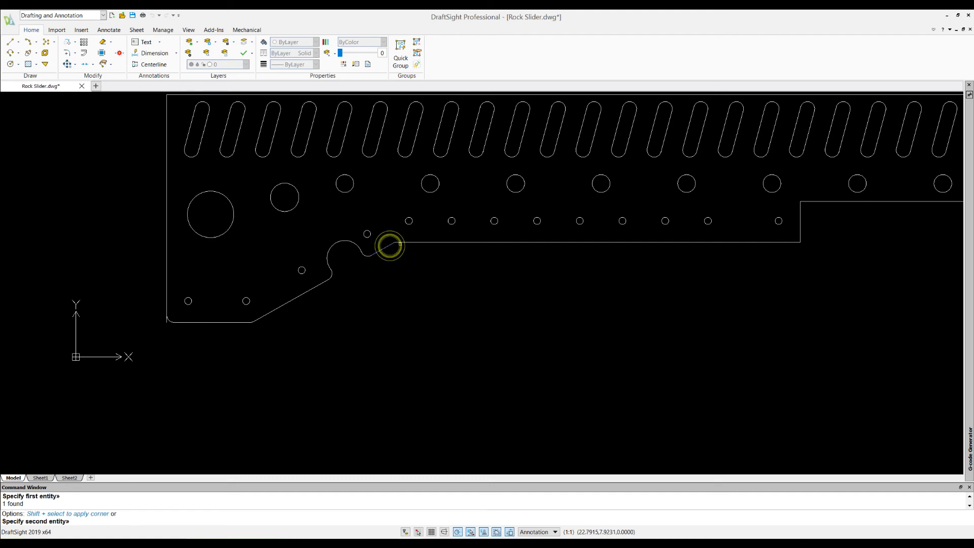
pyautogui.click(402, 242)
# Step: Fillet both corners on the left side of the rectangular recess in the lower edge with radius 0.5
pyautogui.scroll(-2, 805, 225)
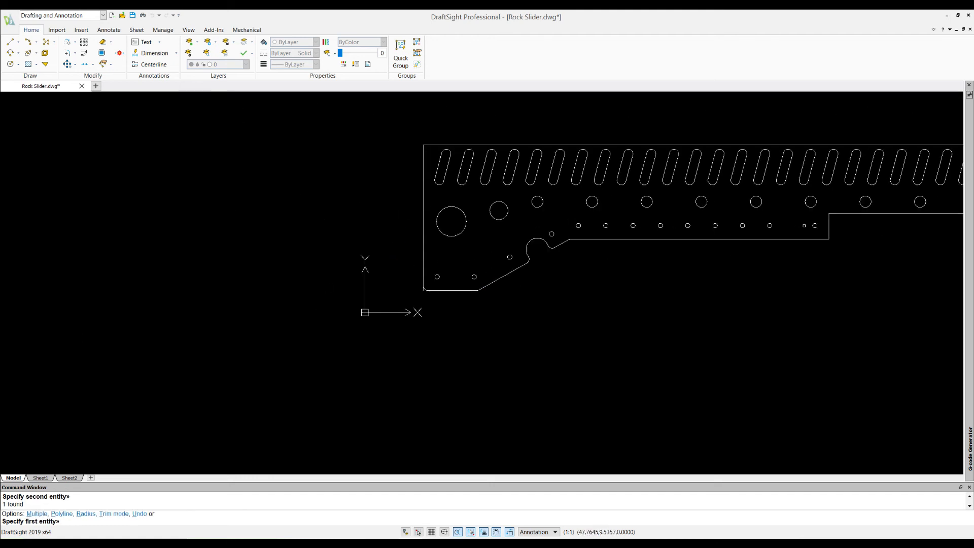
pyautogui.scroll(-1, 767, 241)
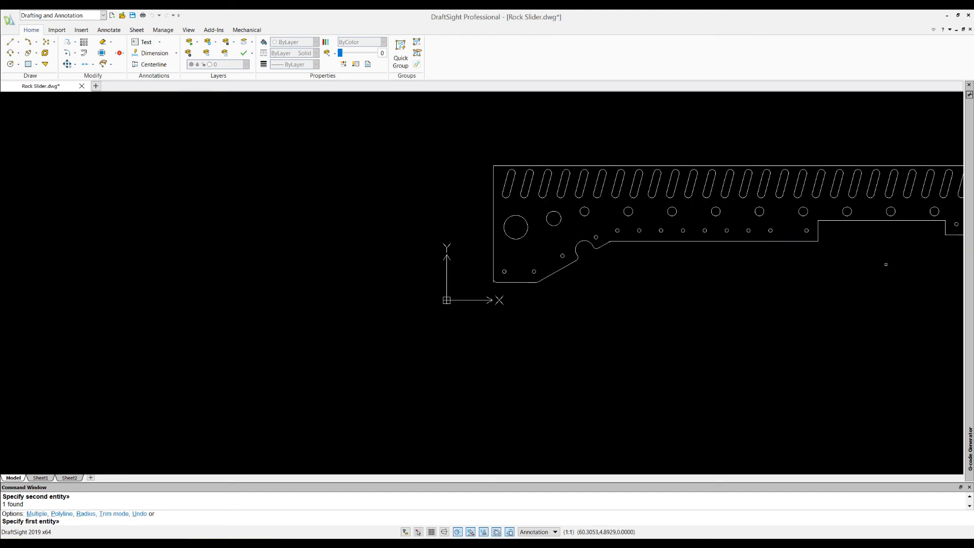
pyautogui.scroll(1, 885, 265)
pyautogui.click(797, 236)
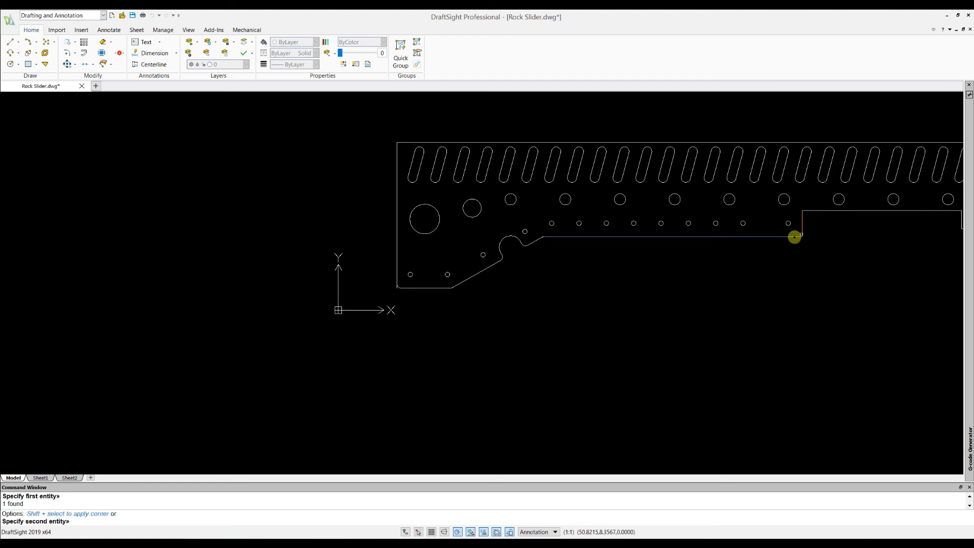
pyautogui.click(803, 233)
pyautogui.click(803, 219)
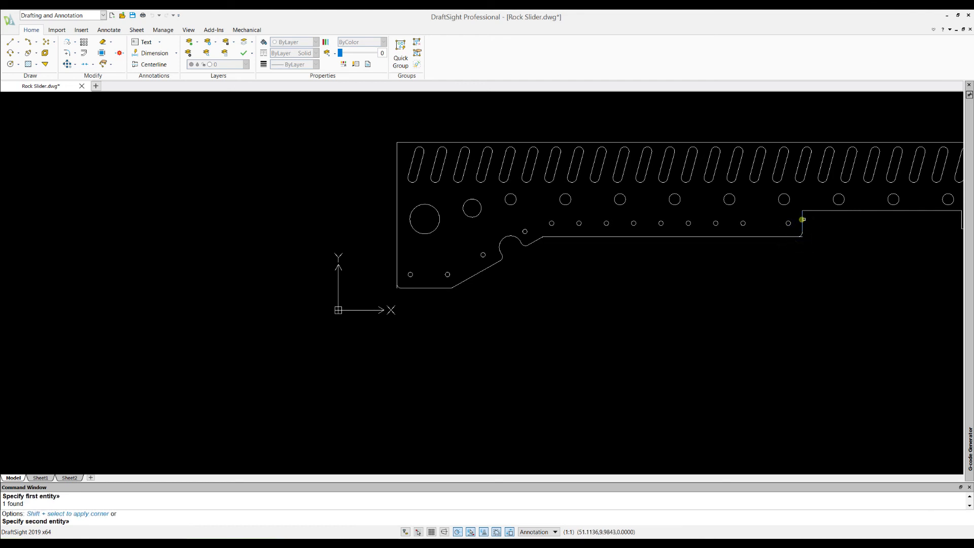
pyautogui.click(811, 211)
# Step: Fillet the part outline's upper-left corner with radius 0.5
pyautogui.scroll(-1, 822, 223)
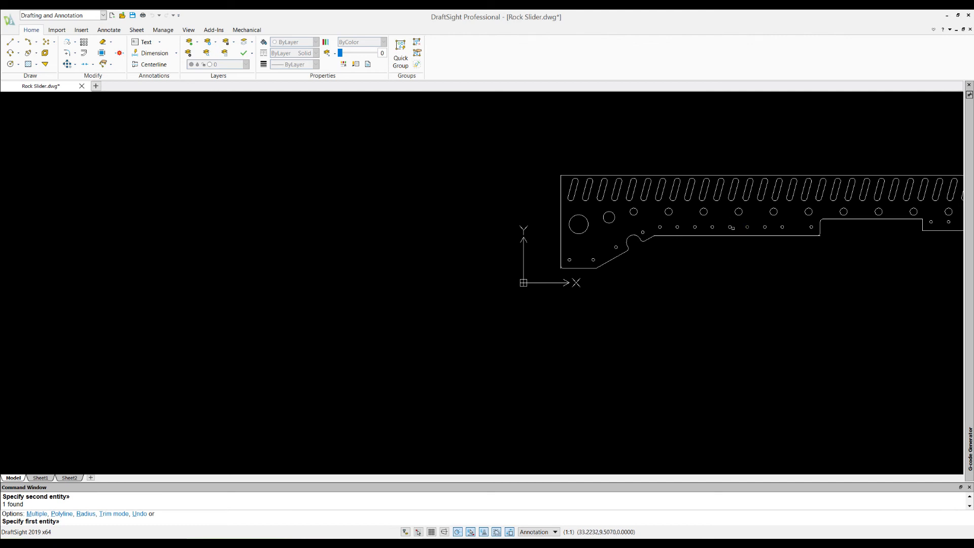
pyautogui.click(561, 183)
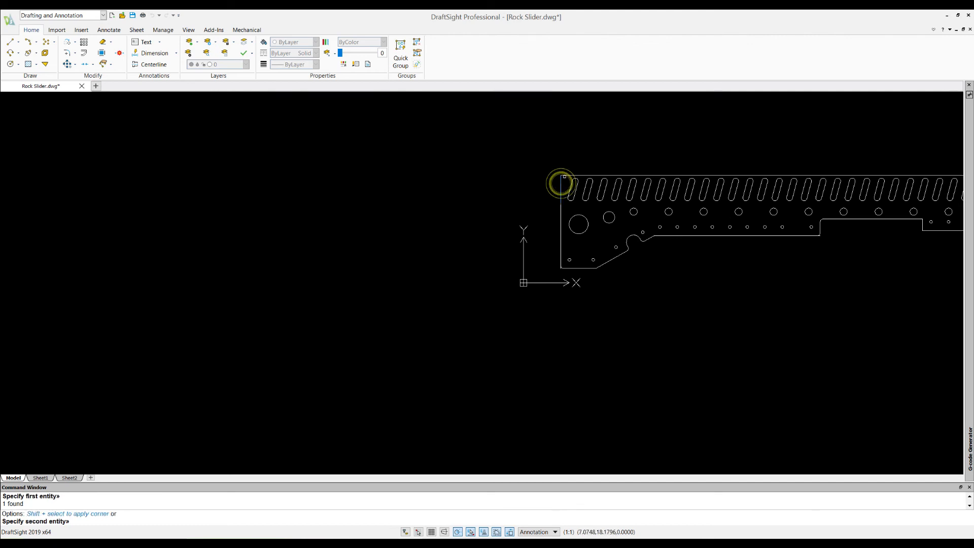
pyautogui.click(568, 176)
# Step: Fillet both corners on the right side of the rectangular recess with radius 0.5
pyautogui.scroll(-2, 706, 214)
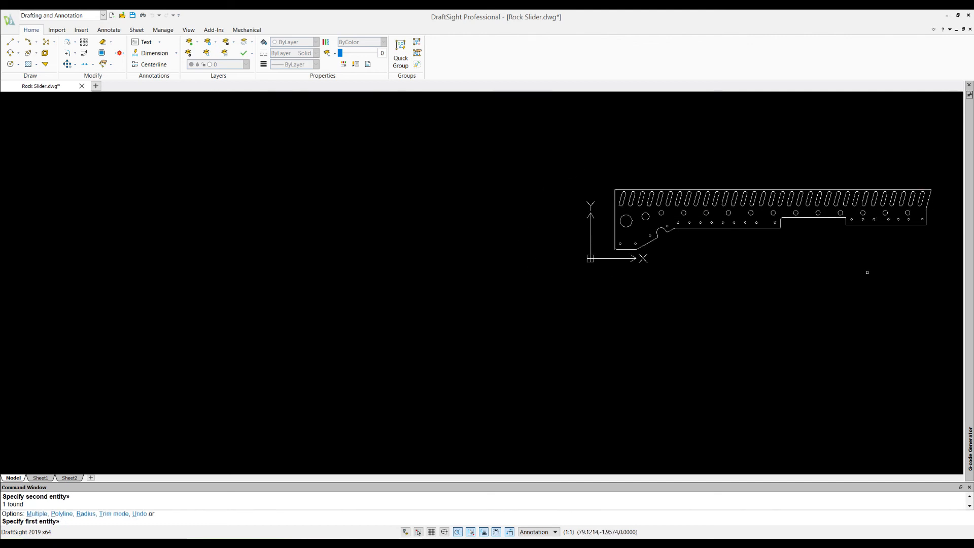
pyautogui.scroll(-2, 229, 307)
pyautogui.scroll(5, 689, 240)
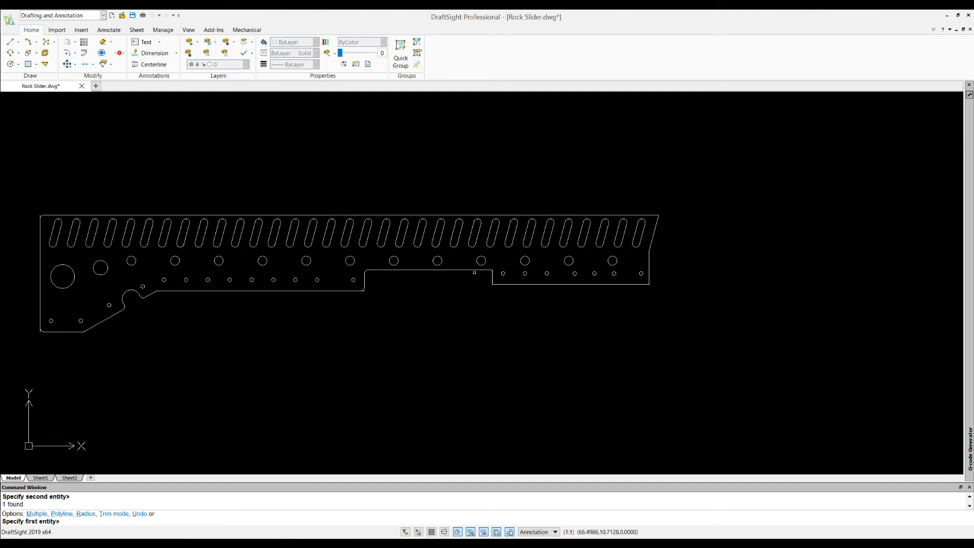
pyautogui.click(487, 270)
pyautogui.click(493, 278)
pyautogui.click(499, 285)
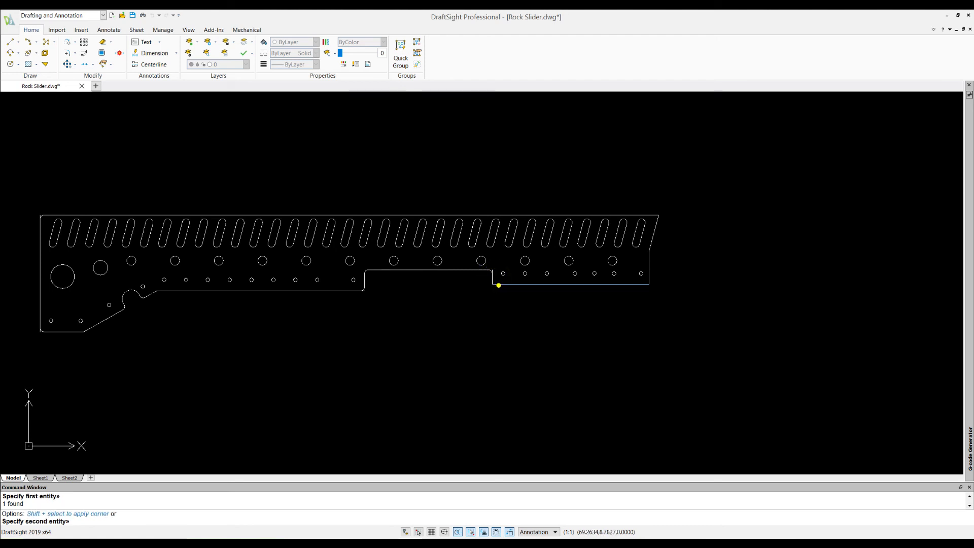
pyautogui.click(494, 279)
# Step: Fillet the outline's lower-right corner, the bend in its right edge and its upper-right corner with radius 0.5
pyautogui.click(649, 282)
pyautogui.click(645, 285)
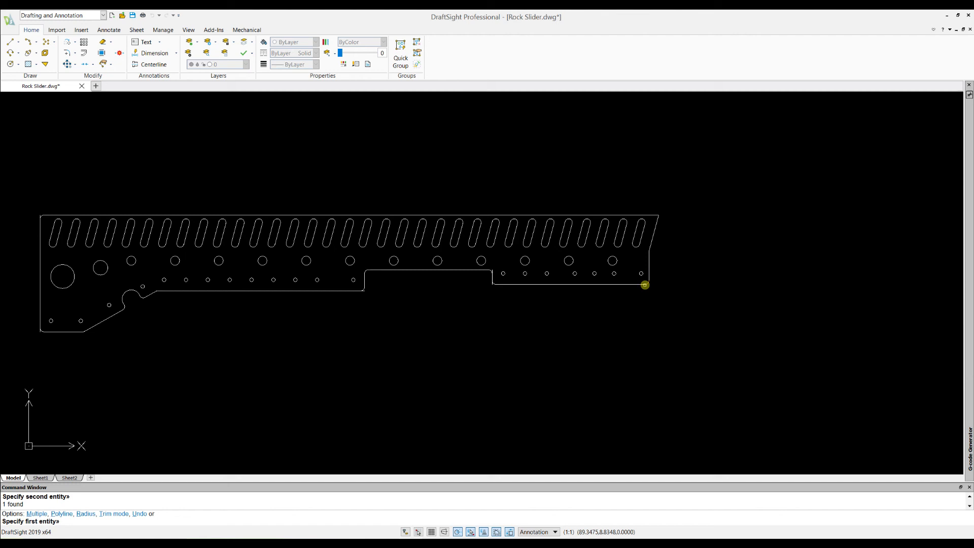
pyautogui.click(653, 237)
pyautogui.click(649, 256)
pyautogui.click(652, 215)
pyautogui.click(656, 223)
pyautogui.scroll(-1, 134, 325)
pyautogui.scroll(2, 333, 316)
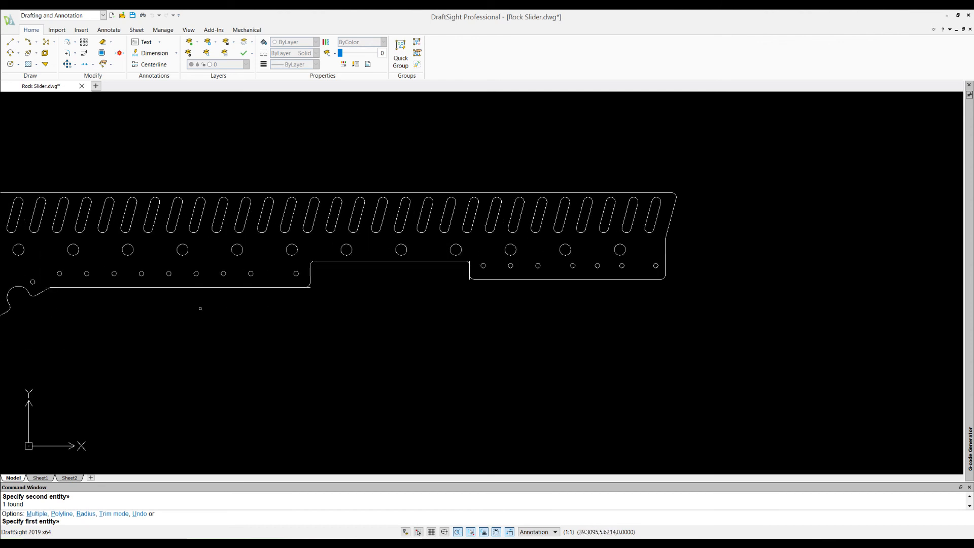
pyautogui.scroll(-2, 273, 317)
pyautogui.press('Escape')
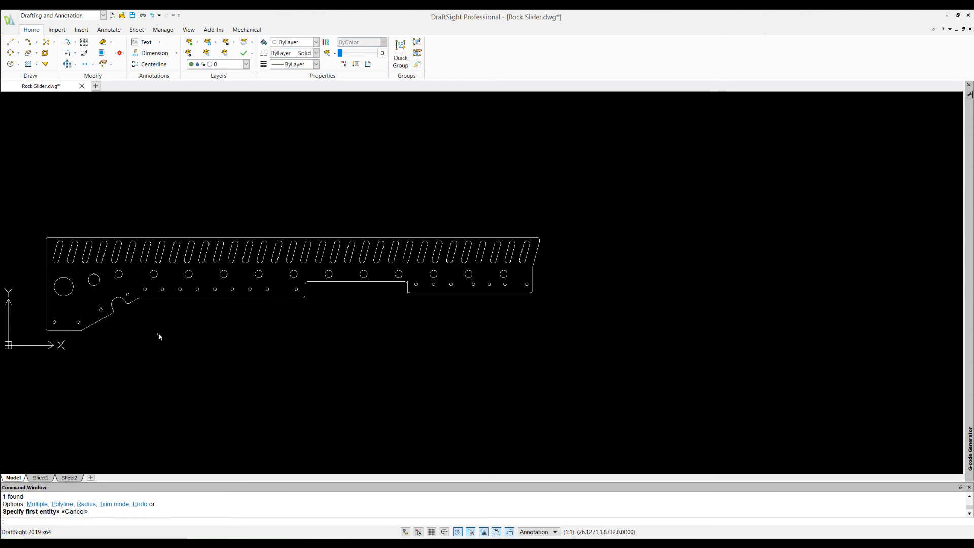
# Step: Delete the leftover line pieces overhanging the rounded corners on both sides of the recess
pyautogui.scroll(6, 292, 295)
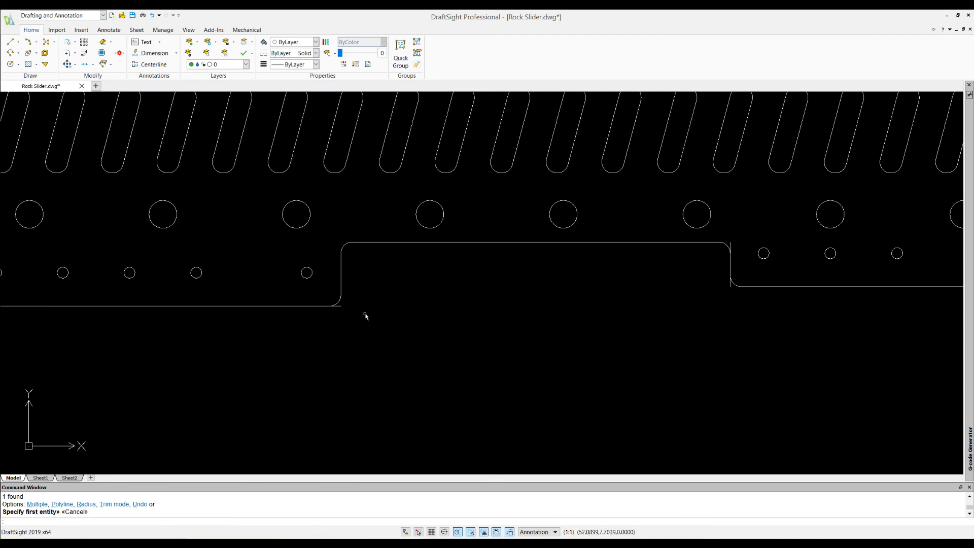
pyautogui.click(337, 306)
pyautogui.press('Delete')
pyautogui.scroll(-3, 256, 366)
pyautogui.scroll(-1, 261, 363)
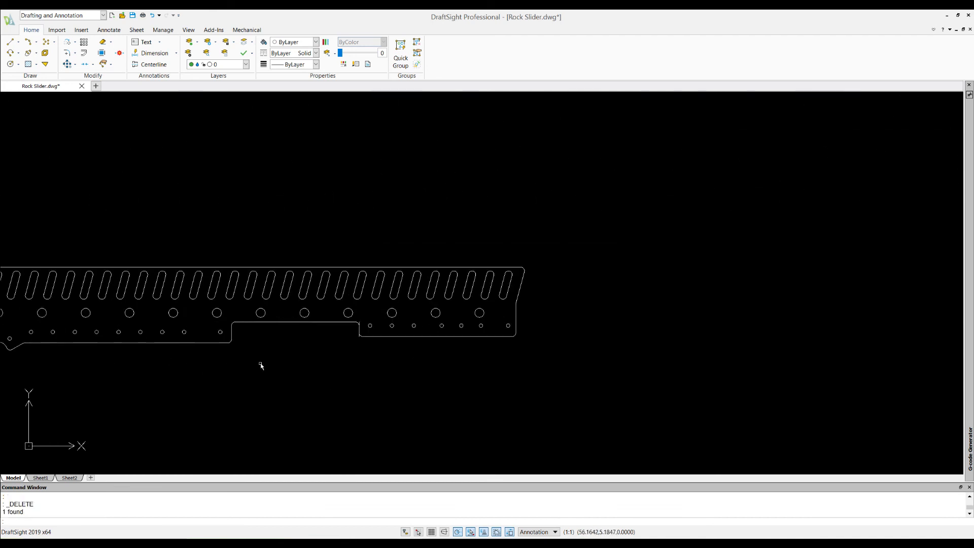
pyautogui.click(361, 324)
pyautogui.press('Escape')
pyautogui.scroll(-3, 541, 324)
pyautogui.scroll(3, 241, 319)
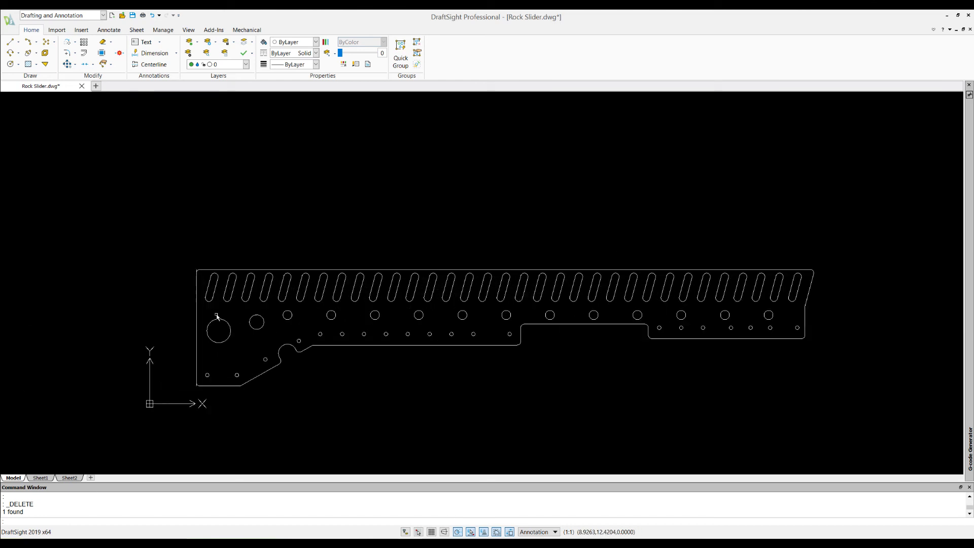
# Step: Delete the leftover line pieces along the left edge, including the one sticking out at the rounded upper-left corner
pyautogui.click(197, 373)
pyautogui.press('Delete')
pyautogui.scroll(2, 181, 271)
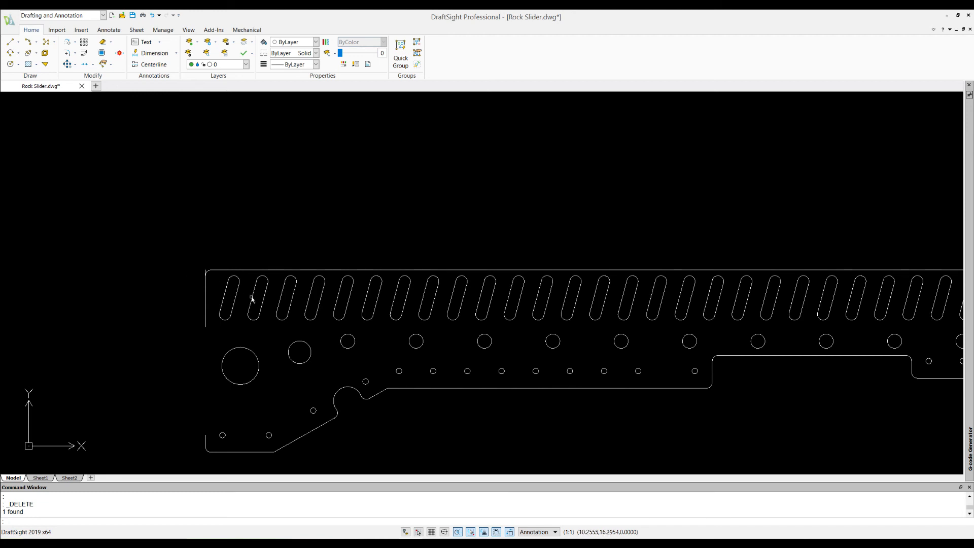
pyautogui.click(206, 270)
pyautogui.press('Delete')
# Step: Draw a vertical line between the two open ends of the part's left edge to close the gap
pyautogui.click(10, 42)
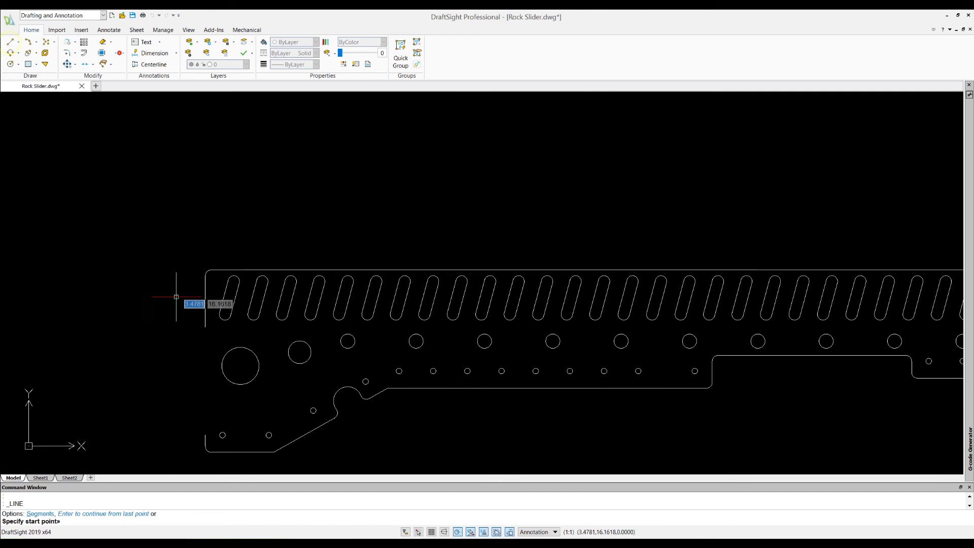
pyautogui.click(205, 326)
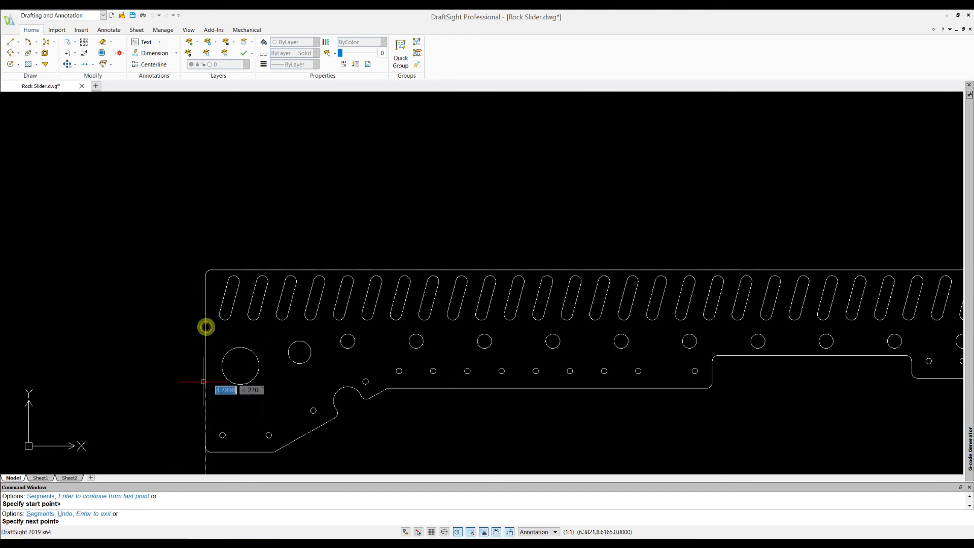
pyautogui.click(205, 435)
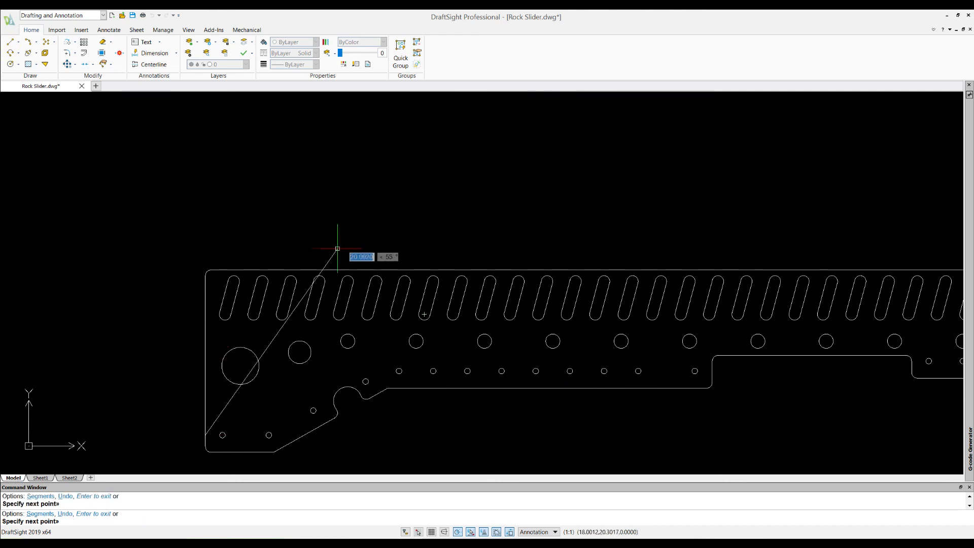
pyautogui.press('Escape')
# Step: Fillet the bend between the short slope beside the notch and the long lower edge with radius 2, using the Multiple option
pyautogui.scroll(-2, 419, 381)
pyautogui.scroll(-1, 728, 374)
pyautogui.scroll(-1, 353, 271)
pyautogui.scroll(3, 525, 361)
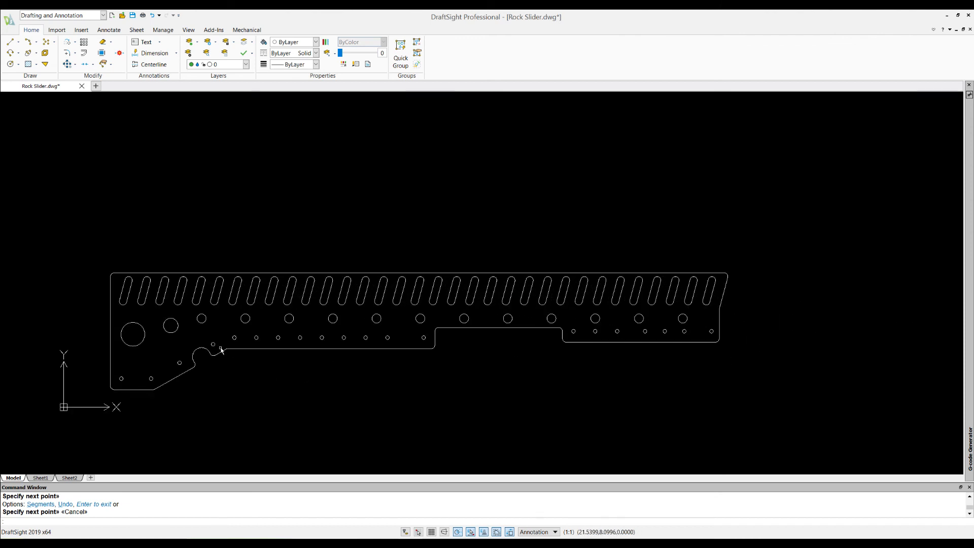
pyautogui.click(67, 54)
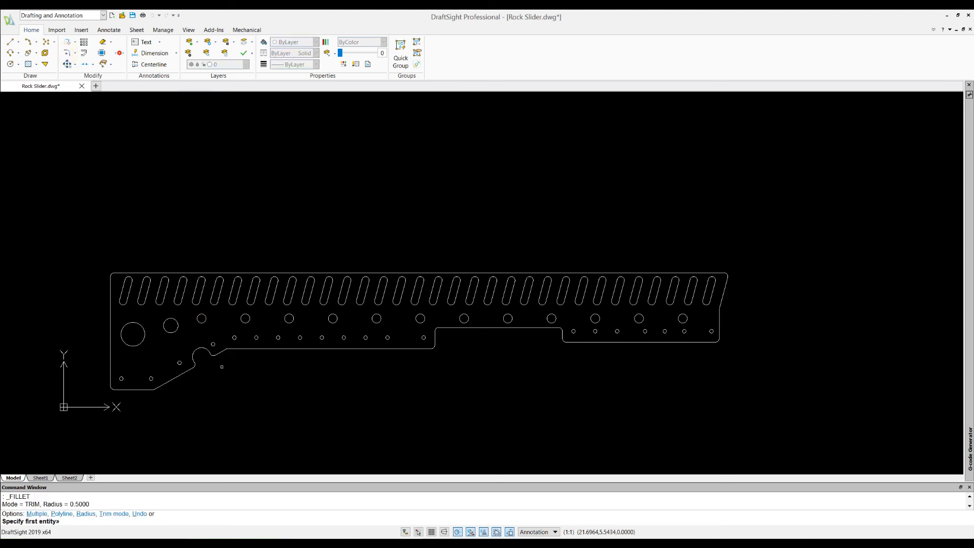
pyautogui.write('m')
pyautogui.press('Return')
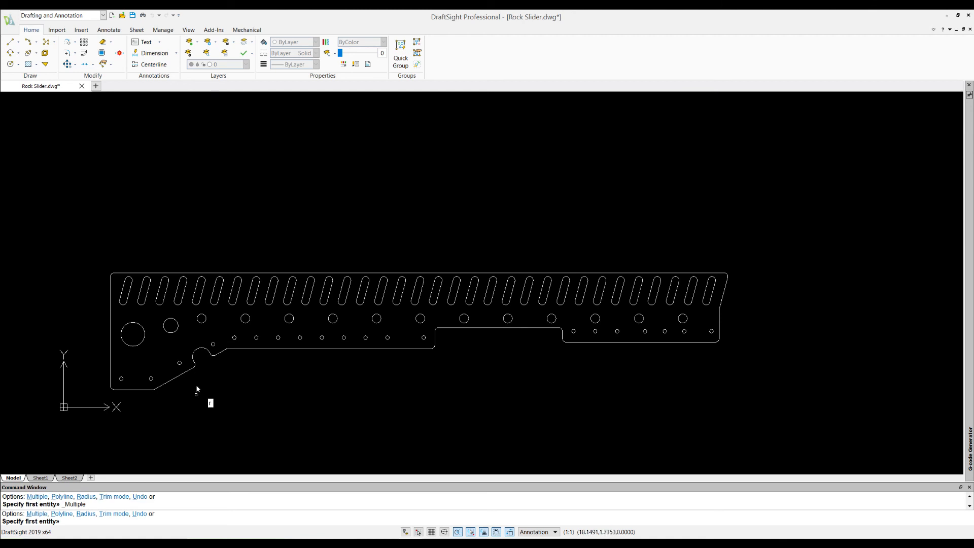
pyautogui.write('r')
pyautogui.press('Return')
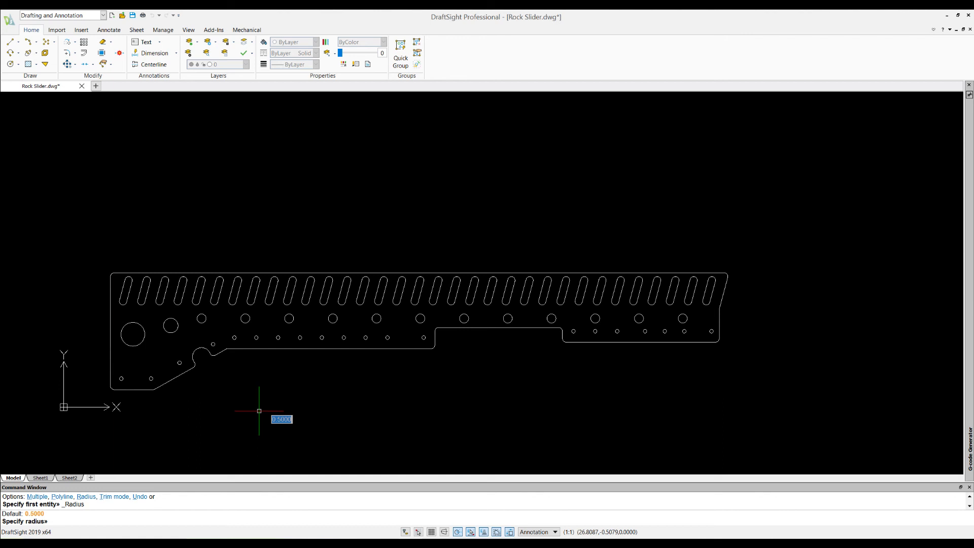
pyautogui.write('2')
pyautogui.press('Return')
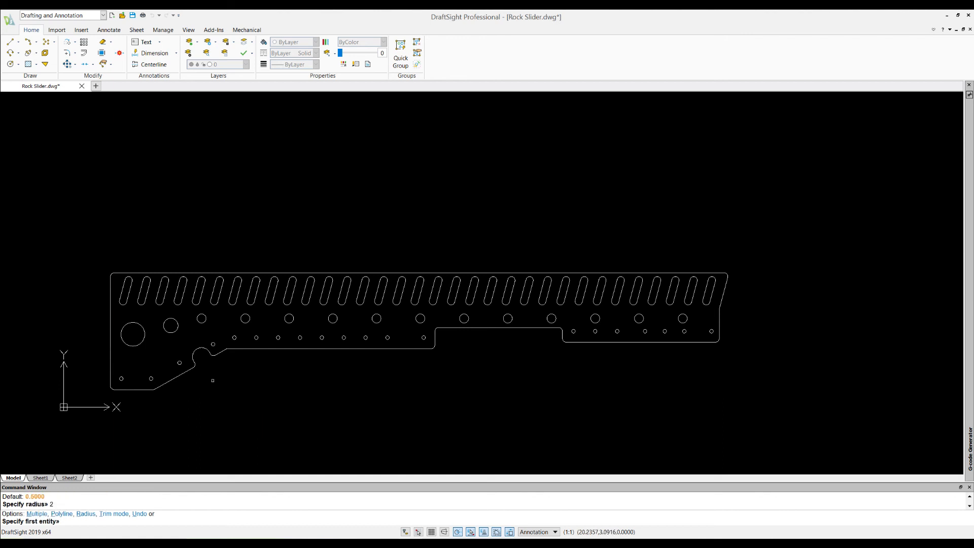
pyautogui.click(221, 353)
pyautogui.click(224, 353)
pyautogui.scroll(6, 232, 372)
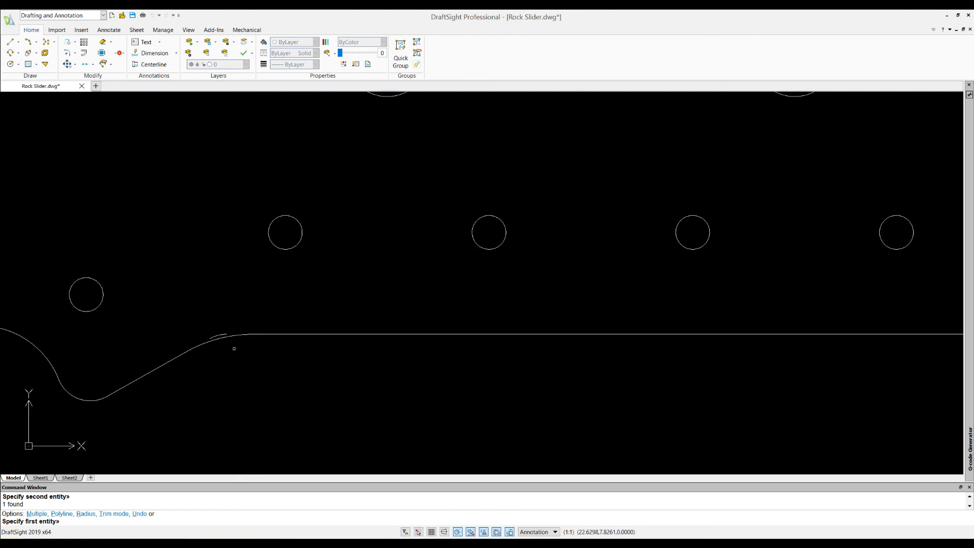
pyautogui.press('Escape')
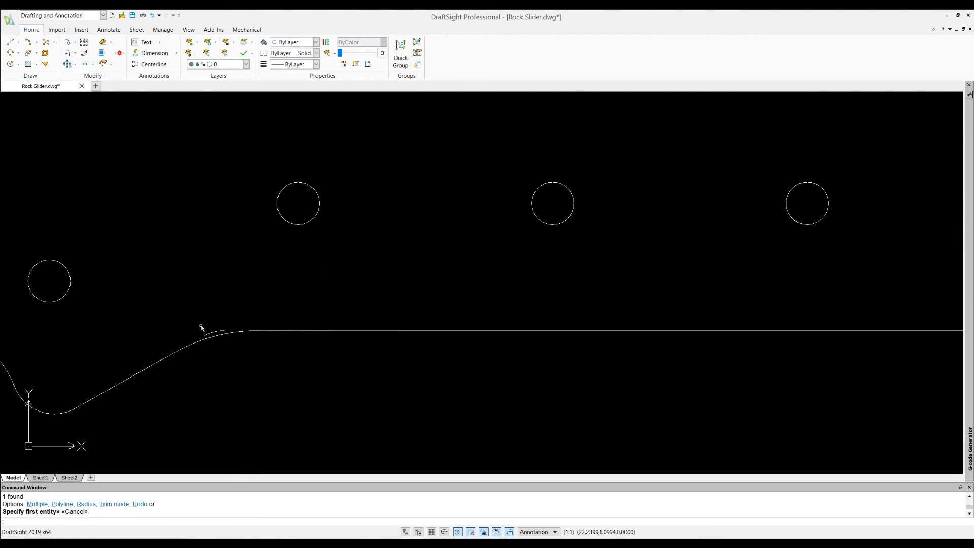
# Step: Delete the old small fillet arc left above the radius 2 fillet beside the notch
pyautogui.click(215, 333)
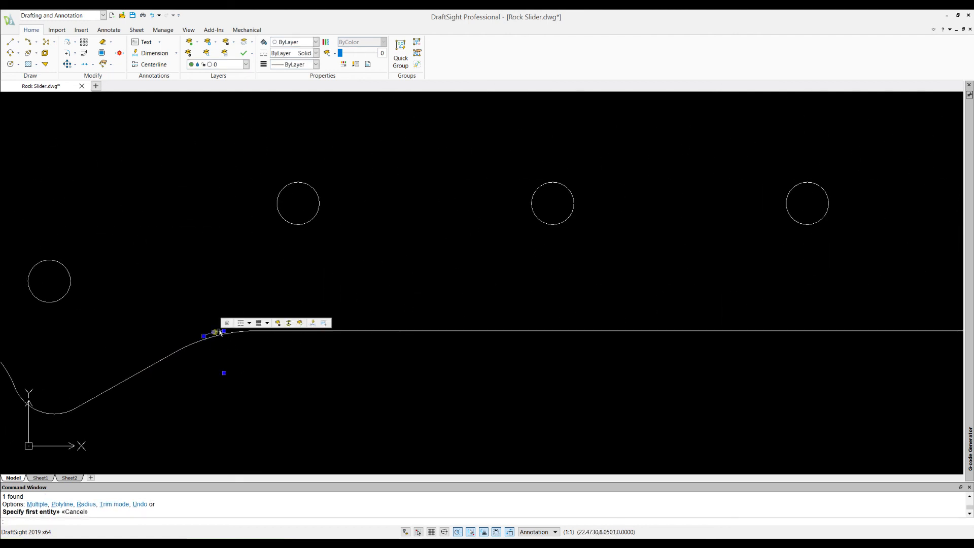
pyautogui.press('Delete')
pyautogui.scroll(-6, 240, 364)
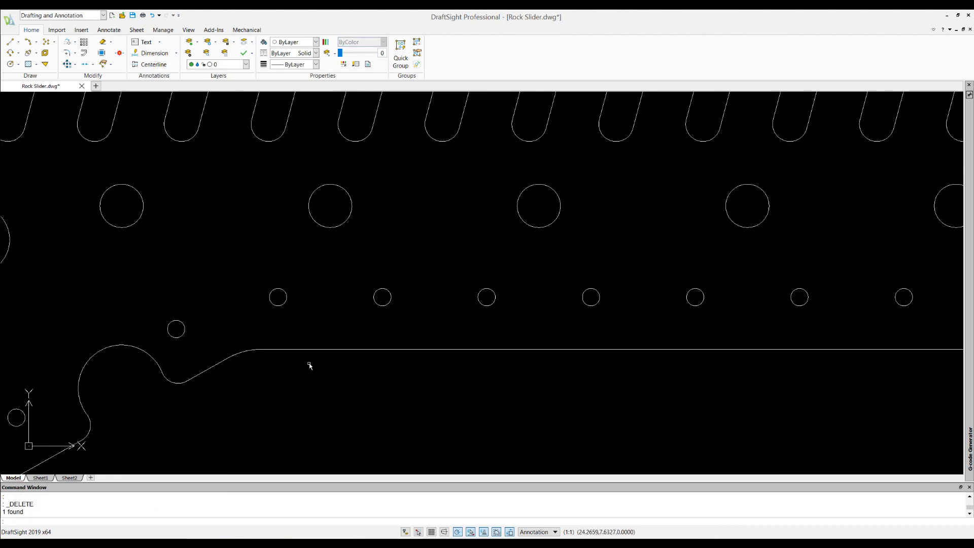
# Step: Examine the finished outline's rounded corners and cutouts from the notched left end to the angled right end
pyautogui.scroll(2, 673, 331)
pyautogui.scroll(-2, 215, 340)
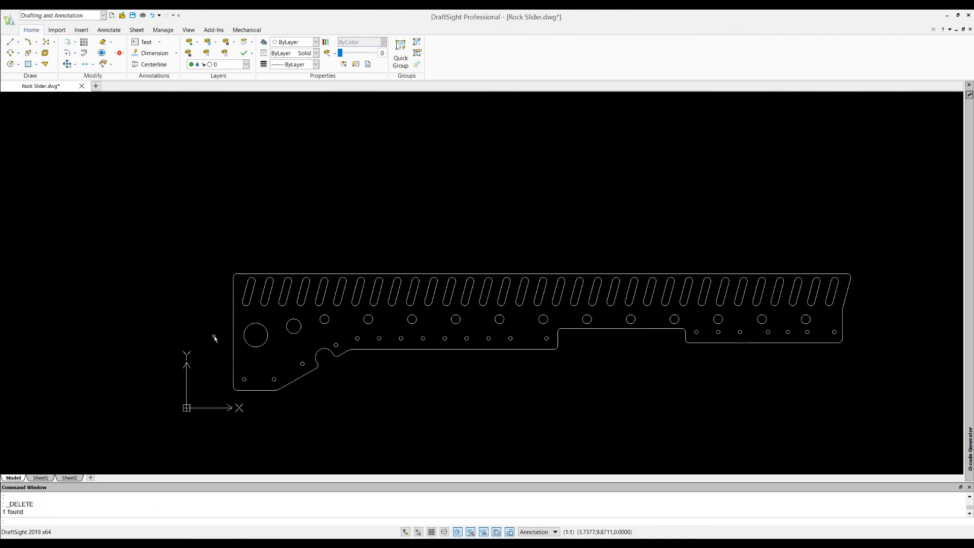
pyautogui.scroll(4, 326, 360)
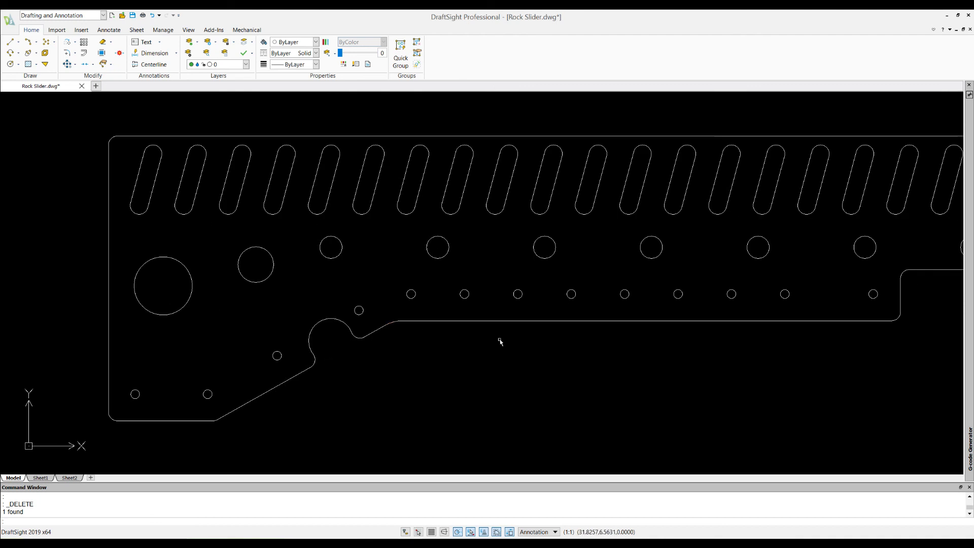
pyautogui.scroll(-3, 680, 352)
pyautogui.scroll(-2, 48, 339)
pyautogui.scroll(-2, 48, 341)
pyautogui.scroll(10, 580, 333)
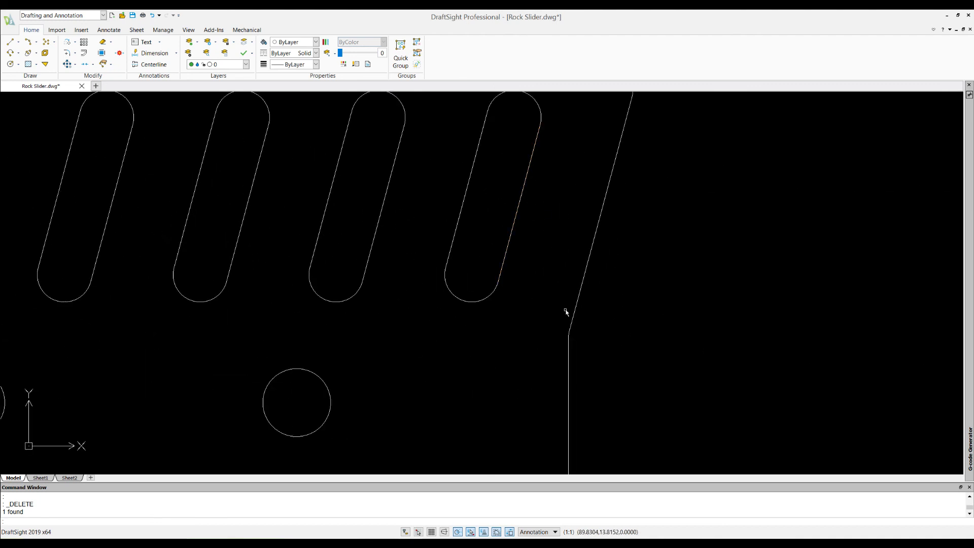
pyautogui.scroll(-2, 350, 380)
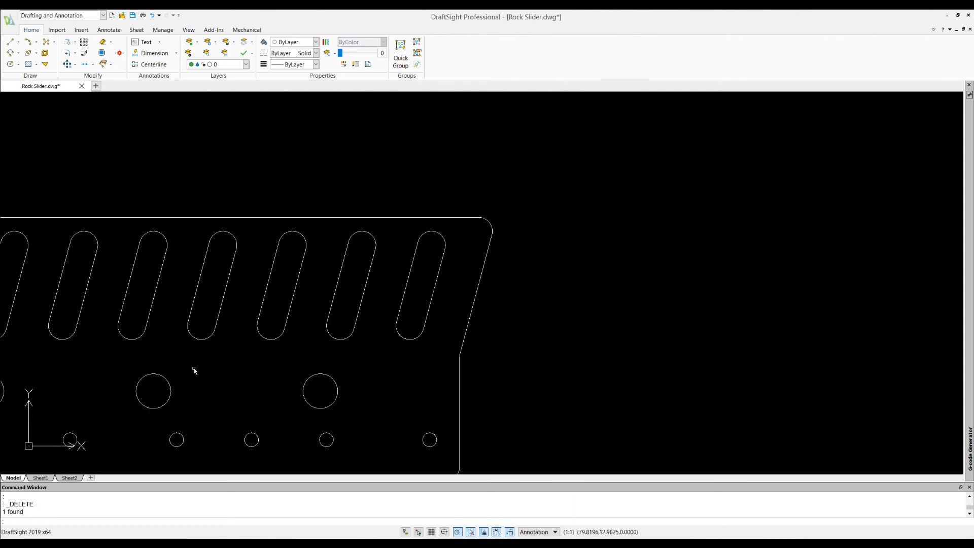
pyautogui.scroll(-5, 660, 388)
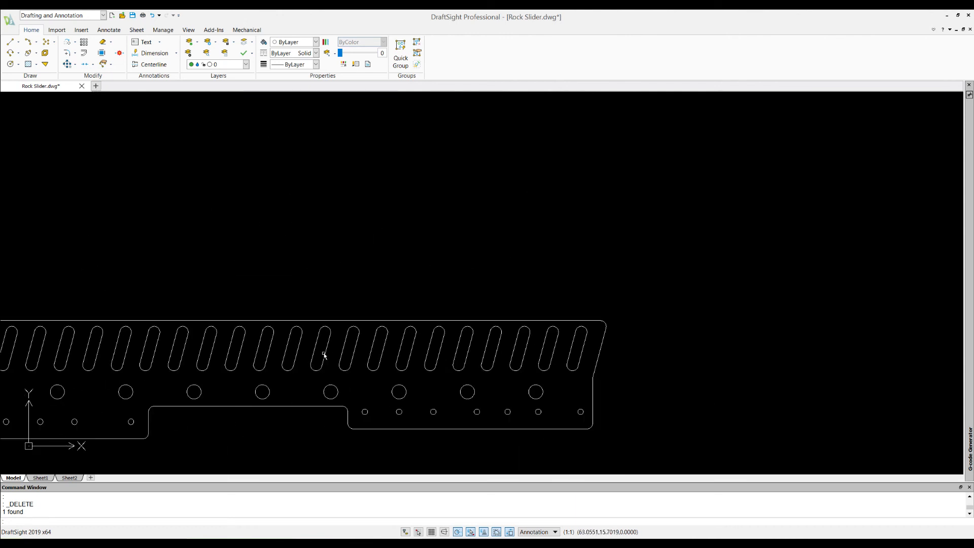
pyautogui.scroll(-4, 705, 357)
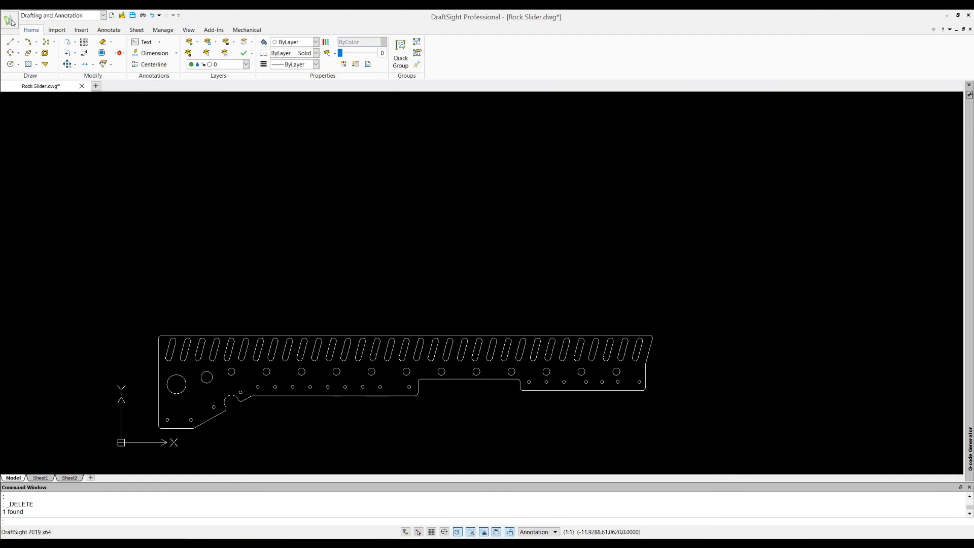
# Step: Dimension the part's overall height from the long upper edge to the short lower edge below the large hole
pyautogui.click(10, 42)
pyautogui.click(10, 41)
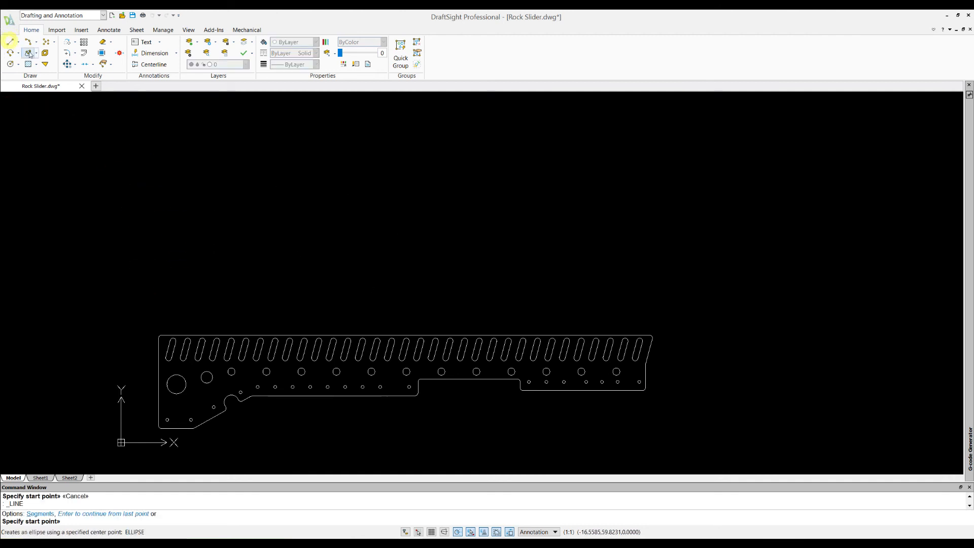
pyautogui.click(172, 57)
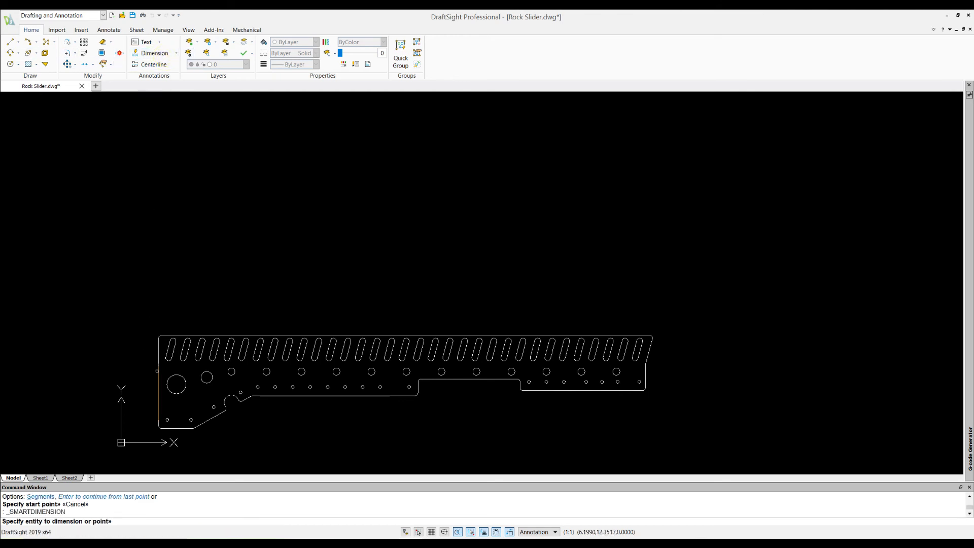
pyautogui.click(170, 334)
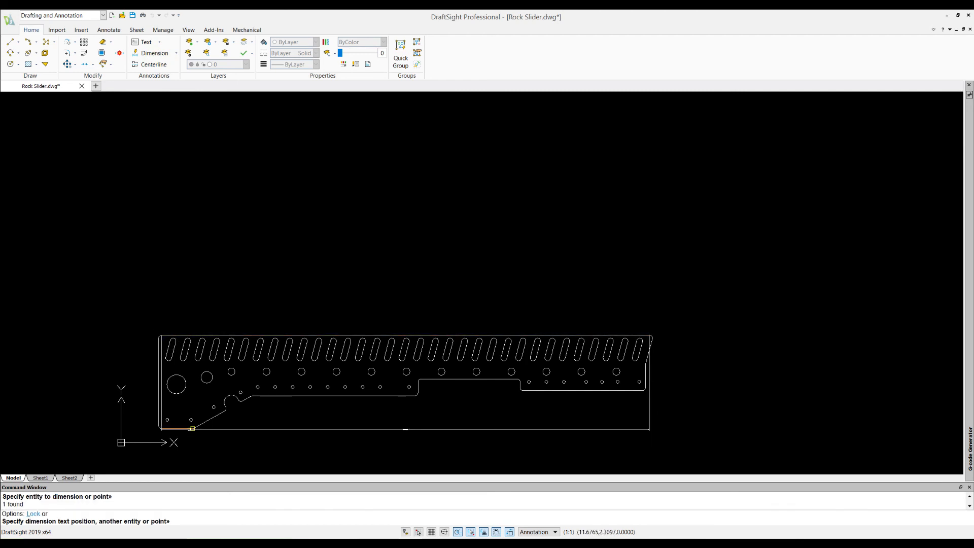
pyautogui.click(171, 429)
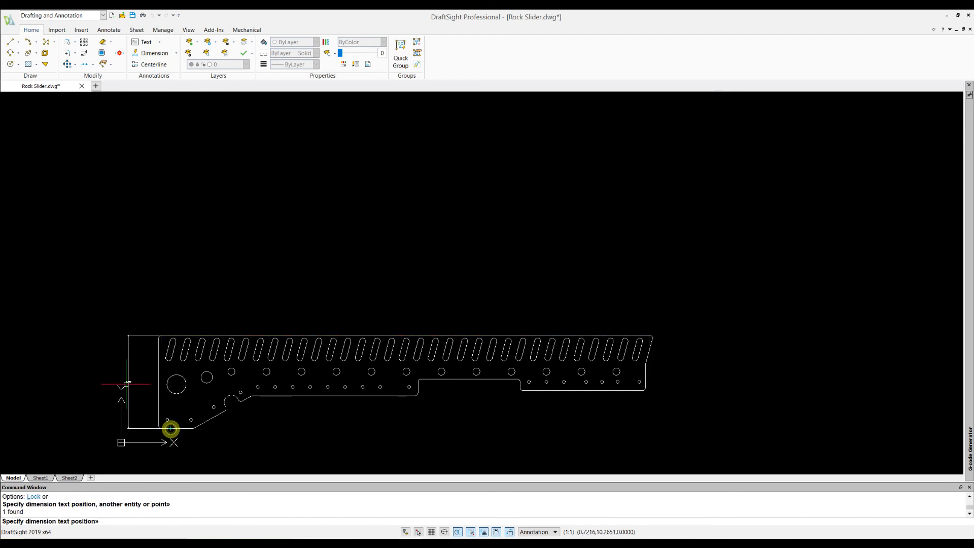
pyautogui.click(89, 380)
pyautogui.scroll(5, 92, 376)
pyautogui.scroll(5, 91, 376)
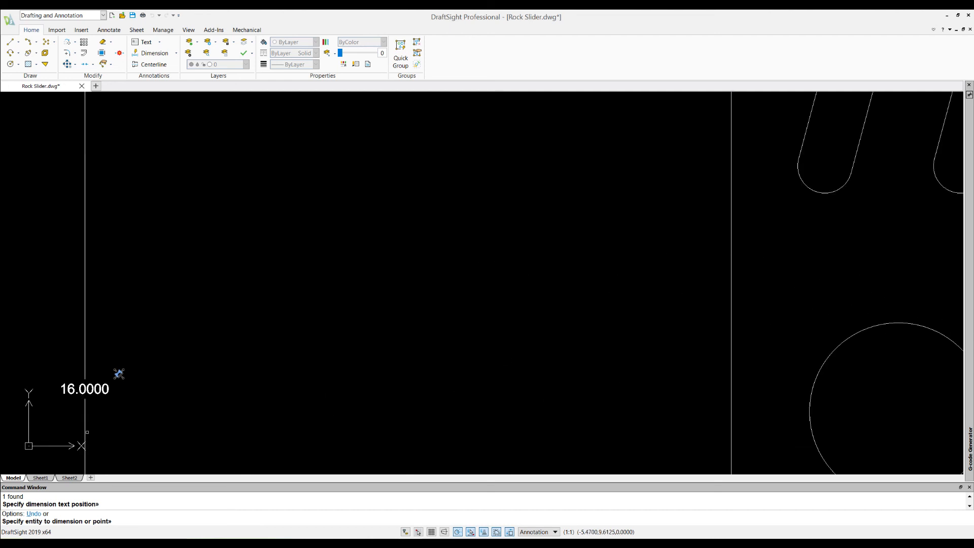
pyautogui.scroll(-1, 119, 306)
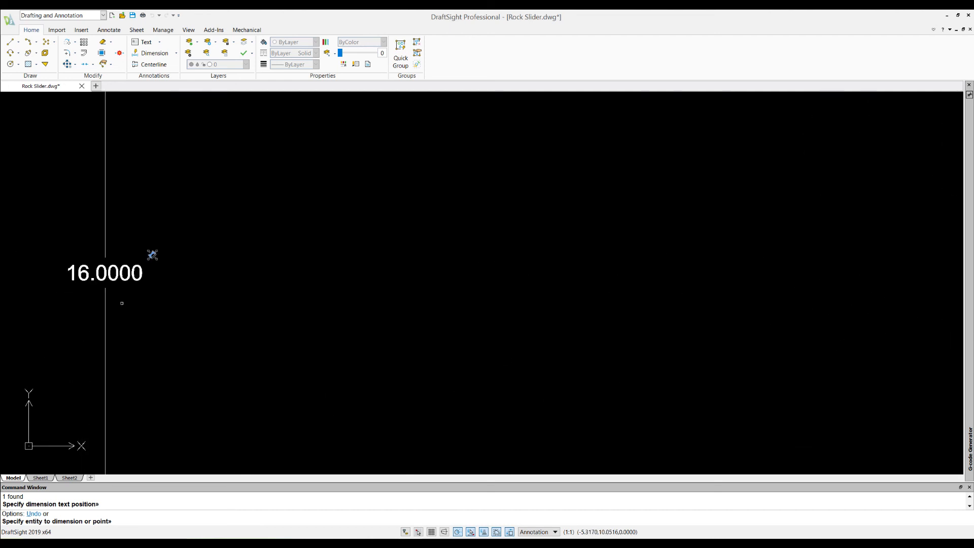
pyautogui.scroll(-5, 172, 306)
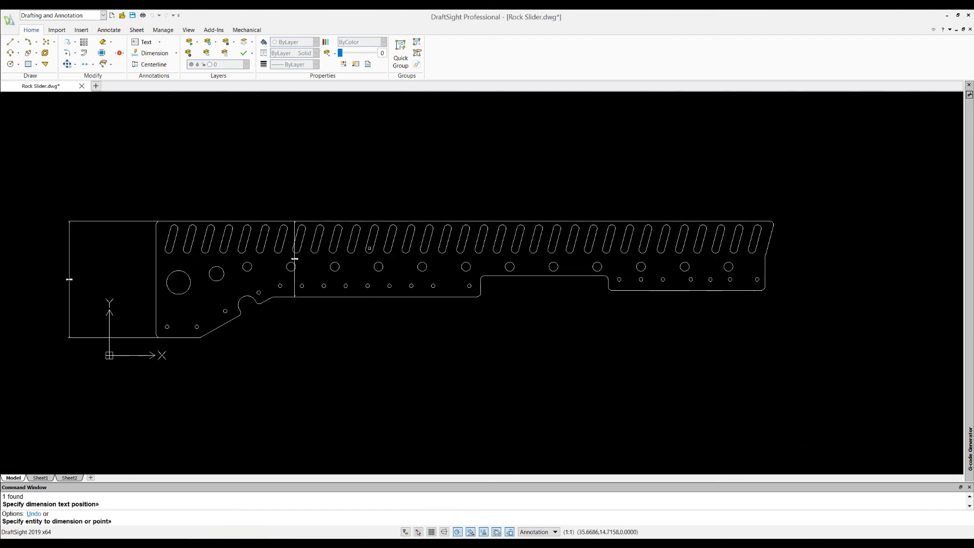
pyautogui.click(87, 364)
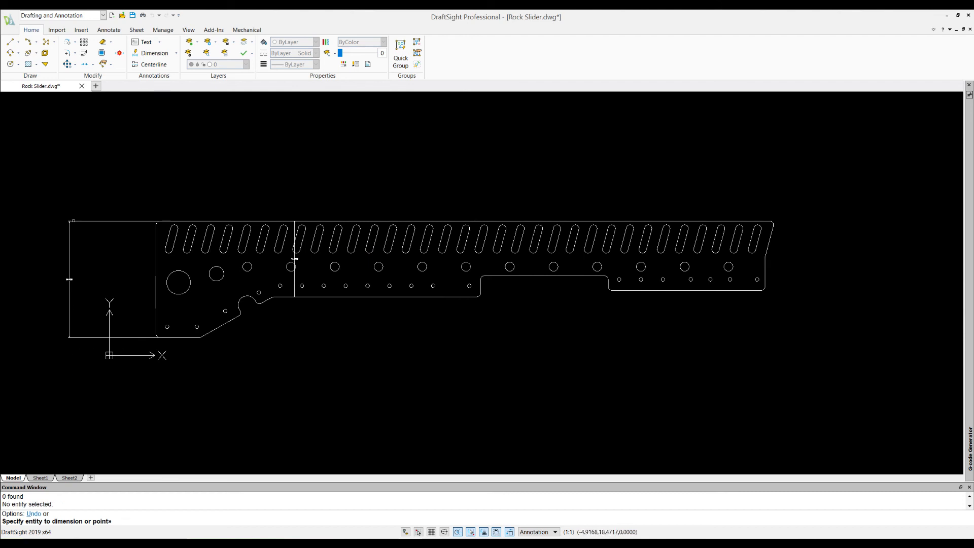
pyautogui.click(73, 220)
pyautogui.press('Escape')
pyautogui.press('Escape')
pyautogui.press('Escape')
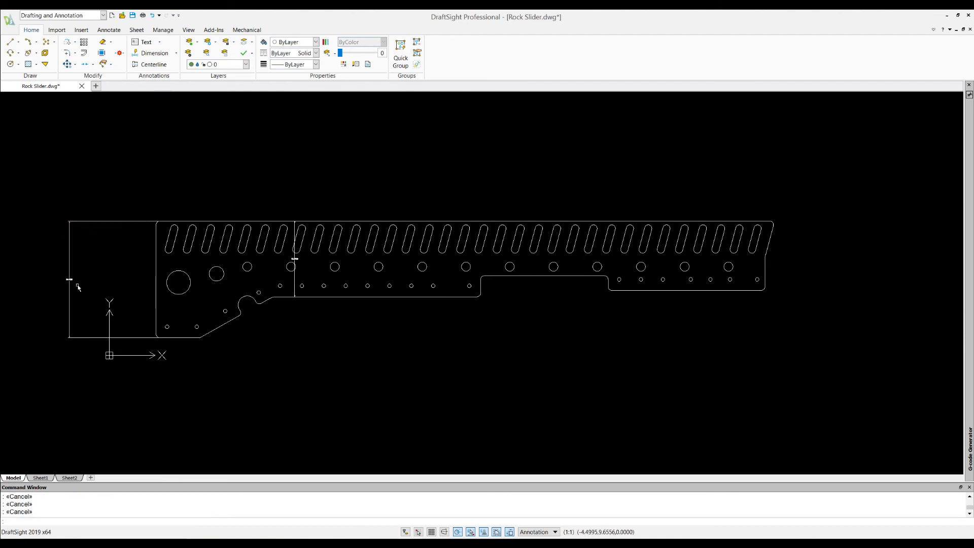
# Step: Delete the two vertical height dimensions, one beside the part and one crossing the slots
pyautogui.click(70, 287)
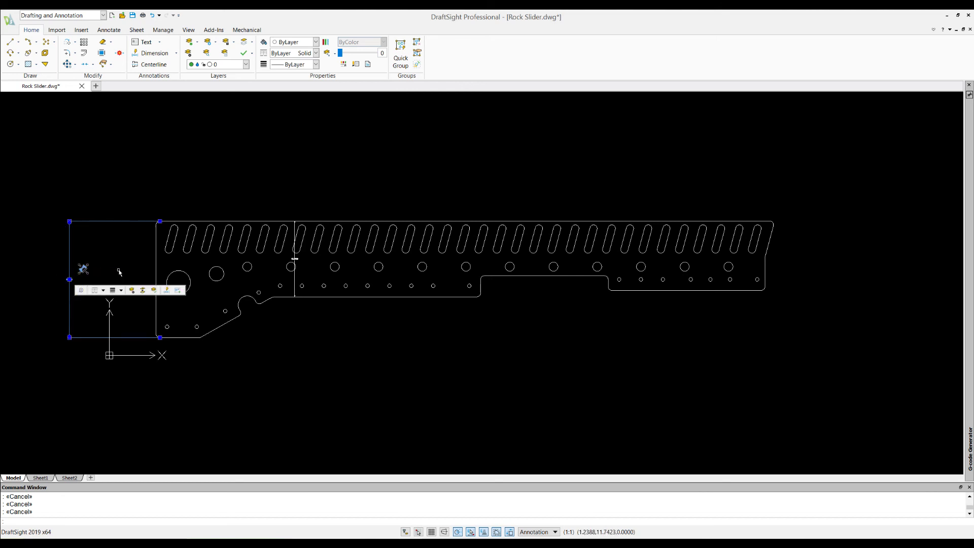
pyautogui.press('Delete')
pyautogui.click(295, 260)
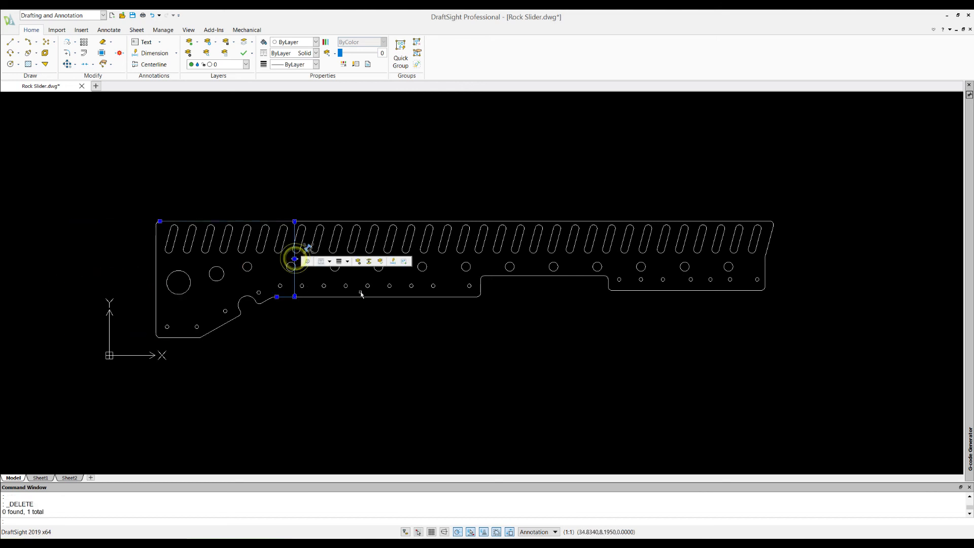
pyautogui.press('Escape')
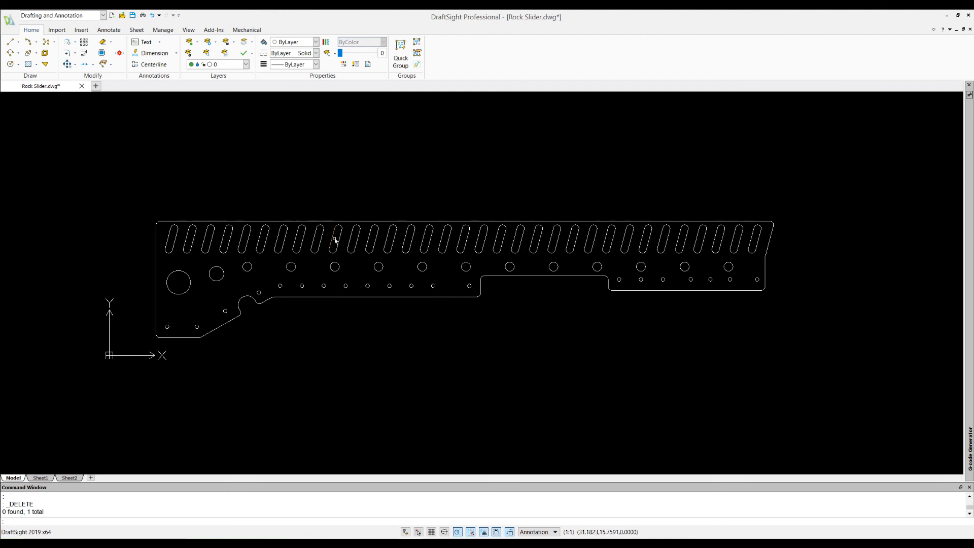
# Step: Examine the whole part with its slots, holes and stepped lower edge
pyautogui.scroll(5, 322, 218)
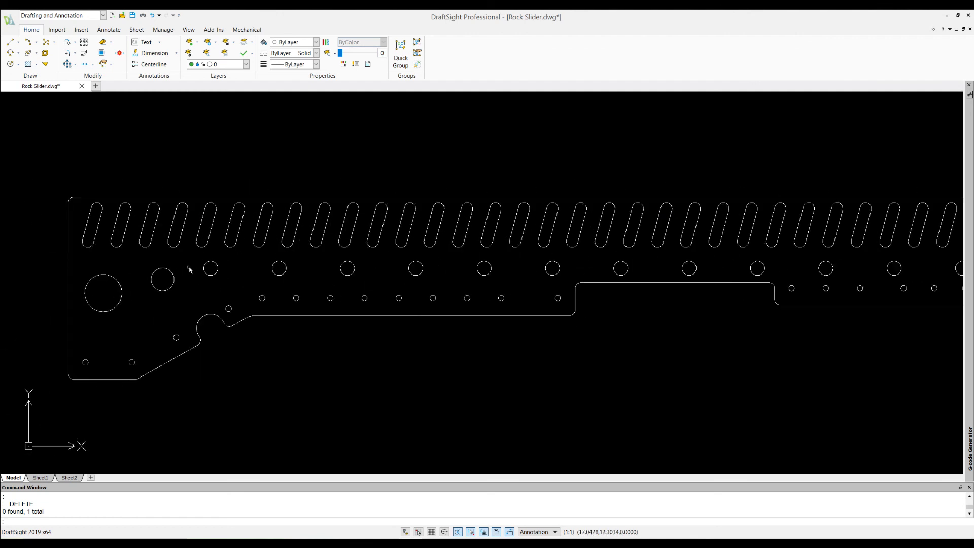
pyautogui.scroll(-5, 350, 246)
pyautogui.scroll(5, 465, 254)
pyautogui.scroll(-3, 420, 256)
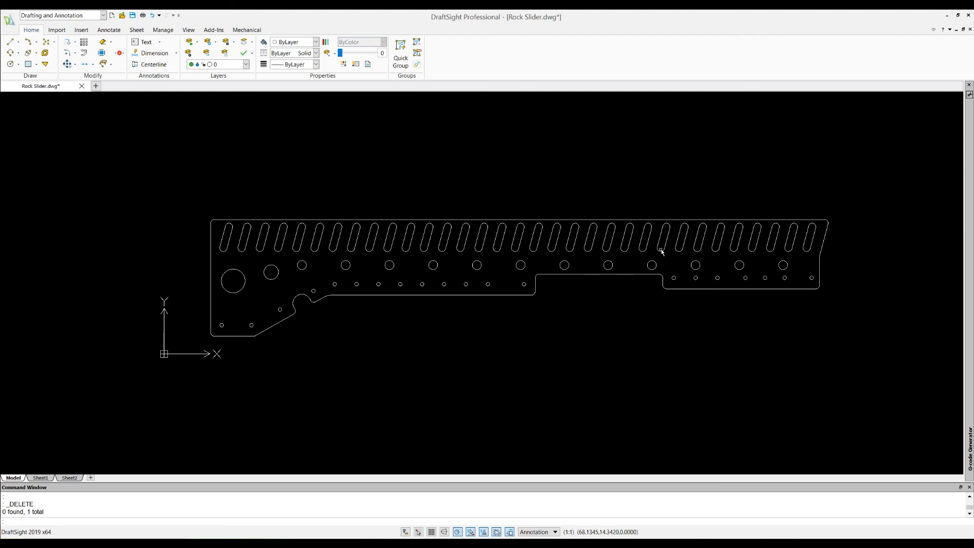
pyautogui.scroll(-4, 683, 267)
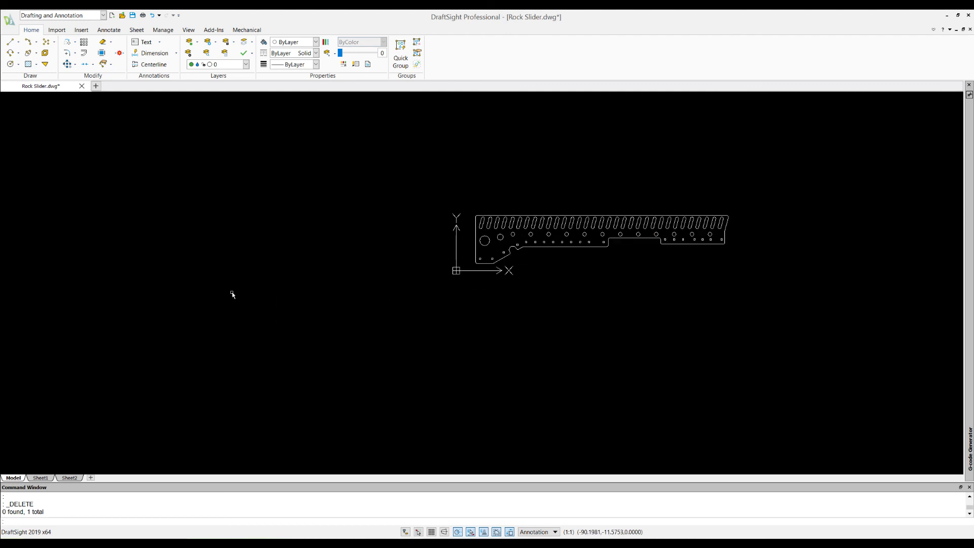
pyautogui.scroll(6, 25, 374)
pyautogui.scroll(-6, 345, 335)
pyautogui.scroll(-4, 209, 345)
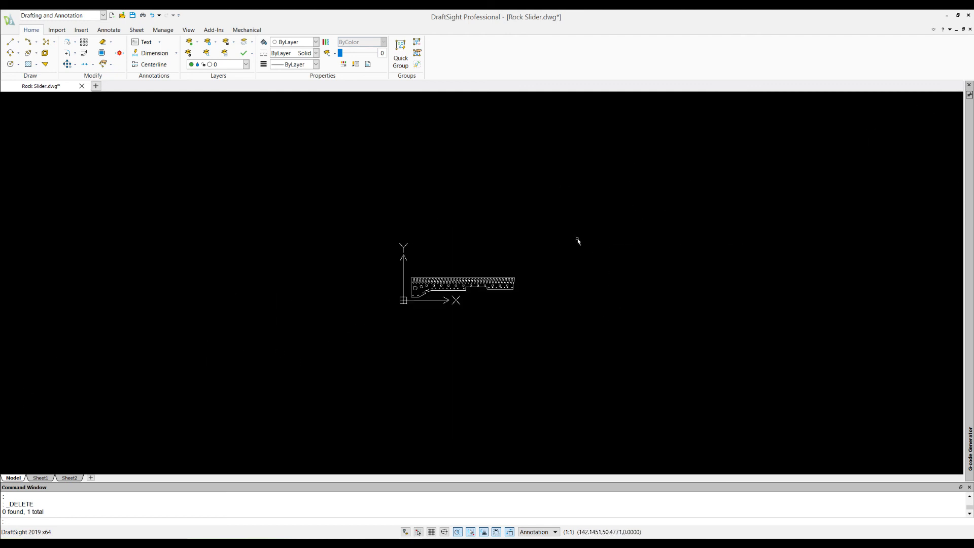
pyautogui.scroll(7, 172, 358)
pyautogui.scroll(-3, 168, 363)
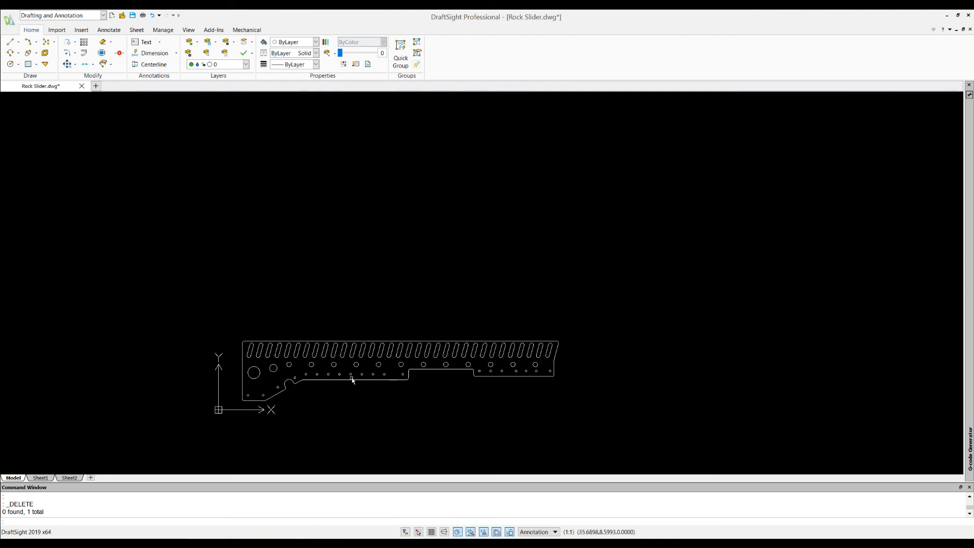
# Step: Mirror the whole part about a horizontal line through the upper end of its left edge, keeping the source entities
pyautogui.click(600, 412)
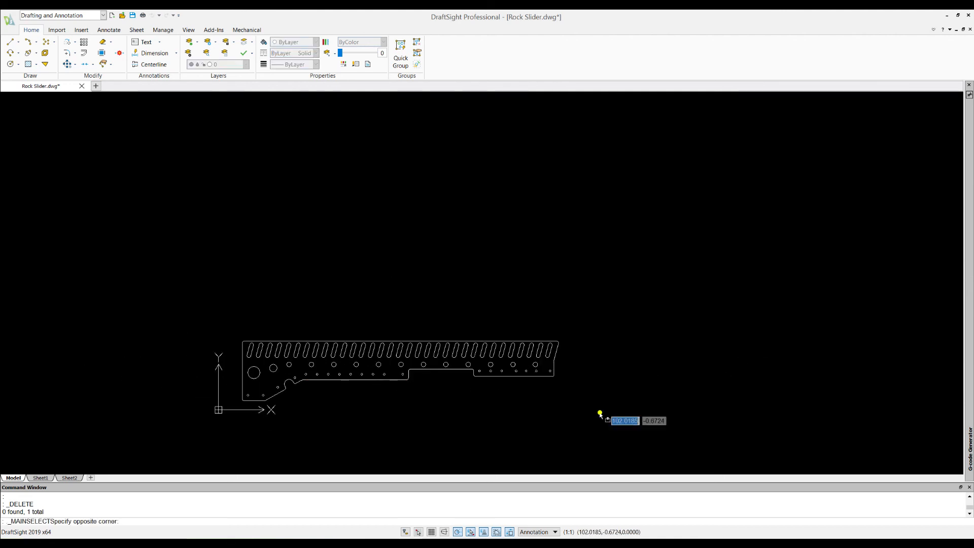
pyautogui.click(221, 312)
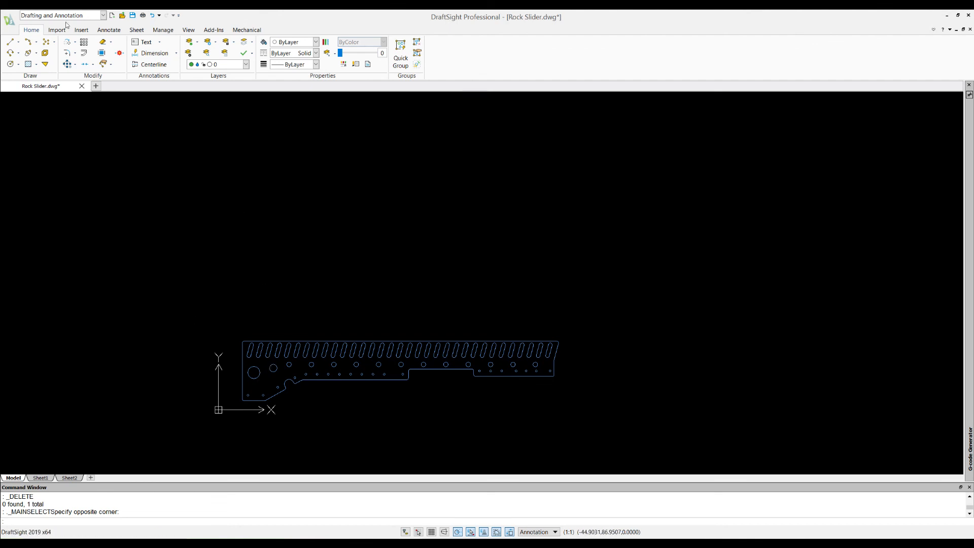
pyautogui.click(75, 42)
pyautogui.click(78, 83)
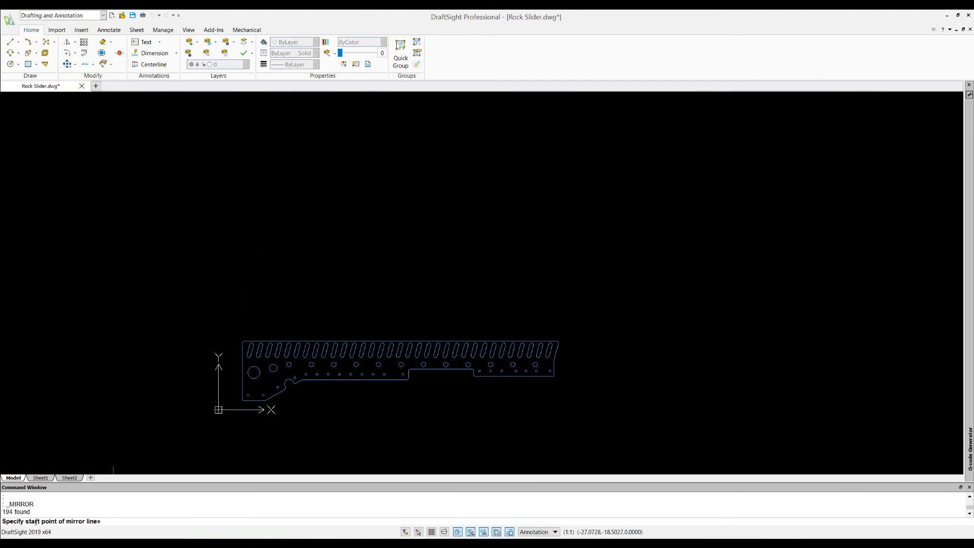
pyautogui.click(244, 343)
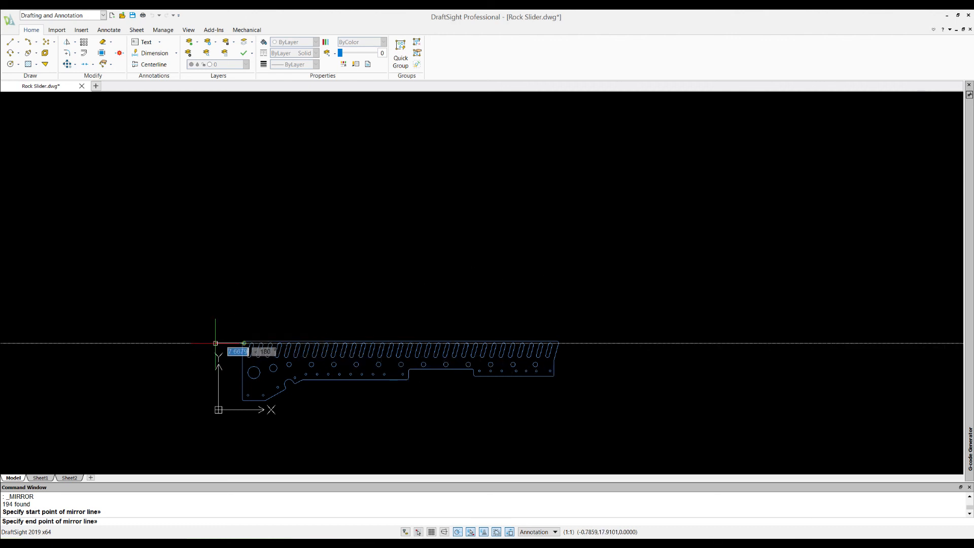
pyautogui.click(216, 343)
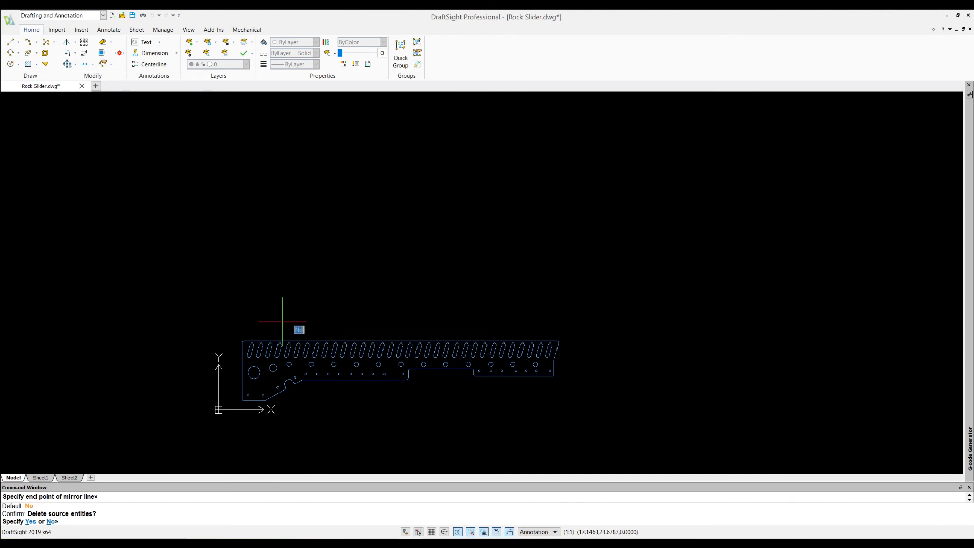
pyautogui.press('Return')
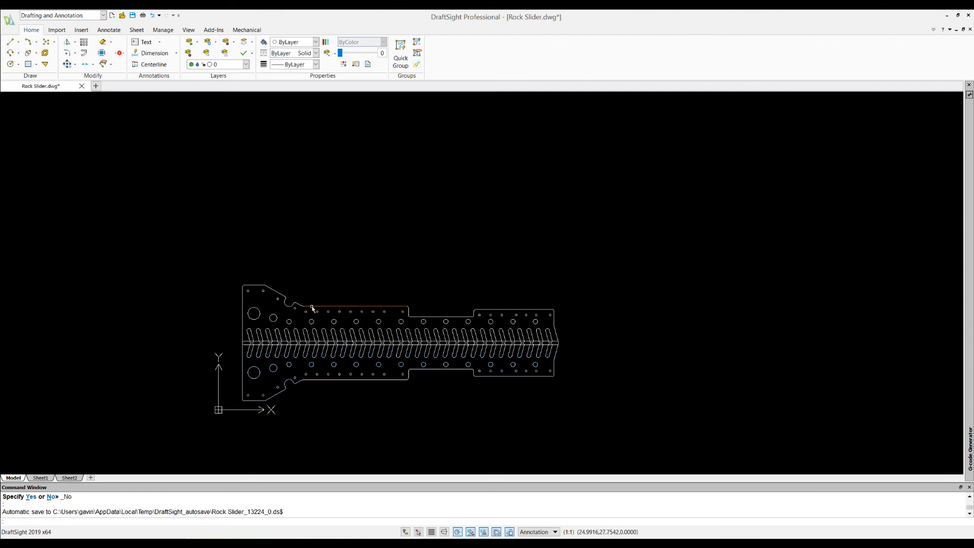
# Step: Undo the mirrored copy of the part
pyautogui.click(574, 403)
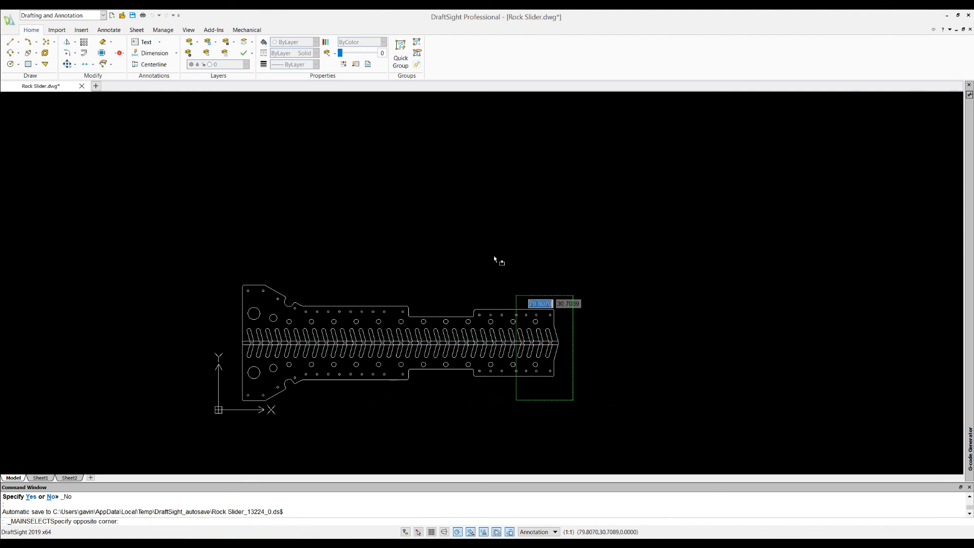
pyautogui.press('Escape')
pyautogui.click(152, 15)
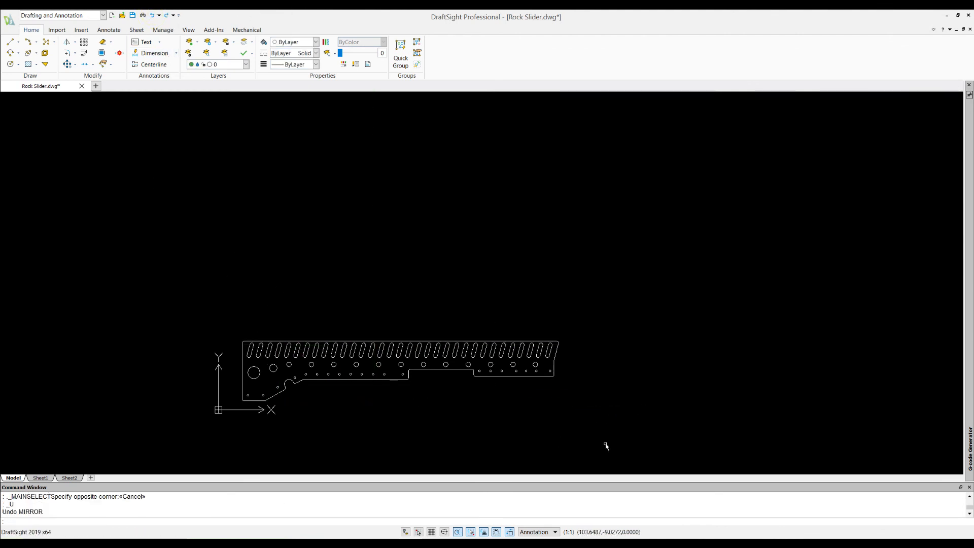
# Step: Draw a vertical helper line about 5.6 units long upward from the part's upper-left corner
pyautogui.click(10, 42)
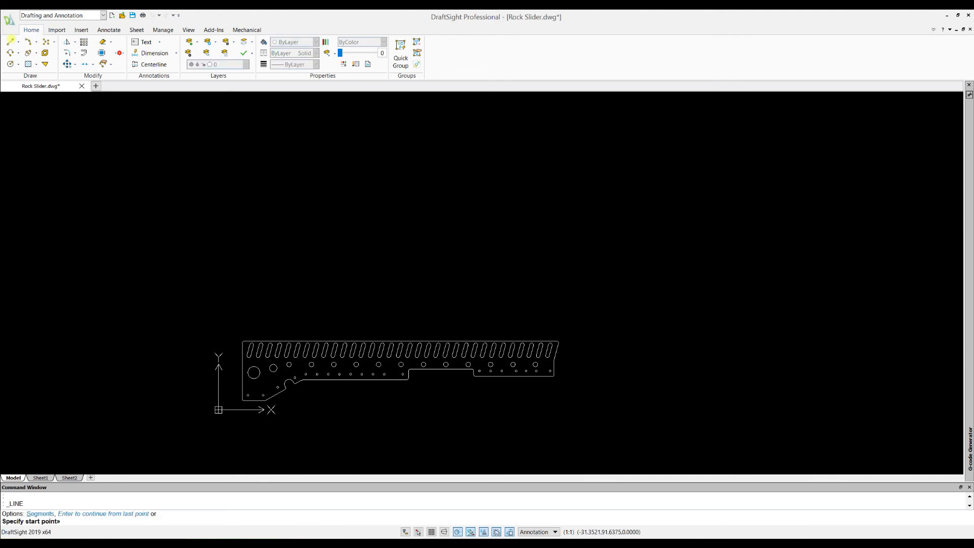
pyautogui.click(245, 343)
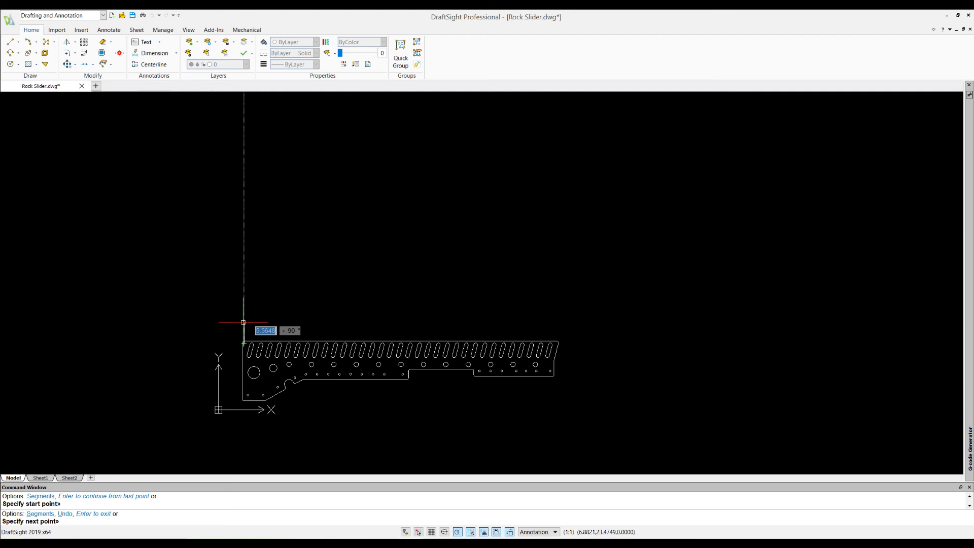
pyautogui.click(244, 322)
pyautogui.press('Escape')
# Step: Mirror the part and helper line about a horizontal line through the helper line's upper end, keeping the source entities
pyautogui.click(573, 421)
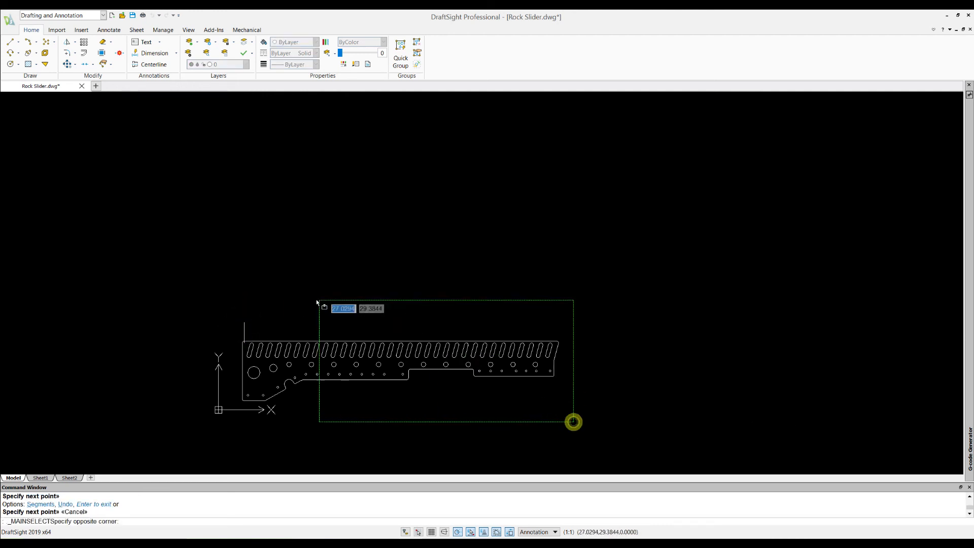
pyautogui.click(211, 274)
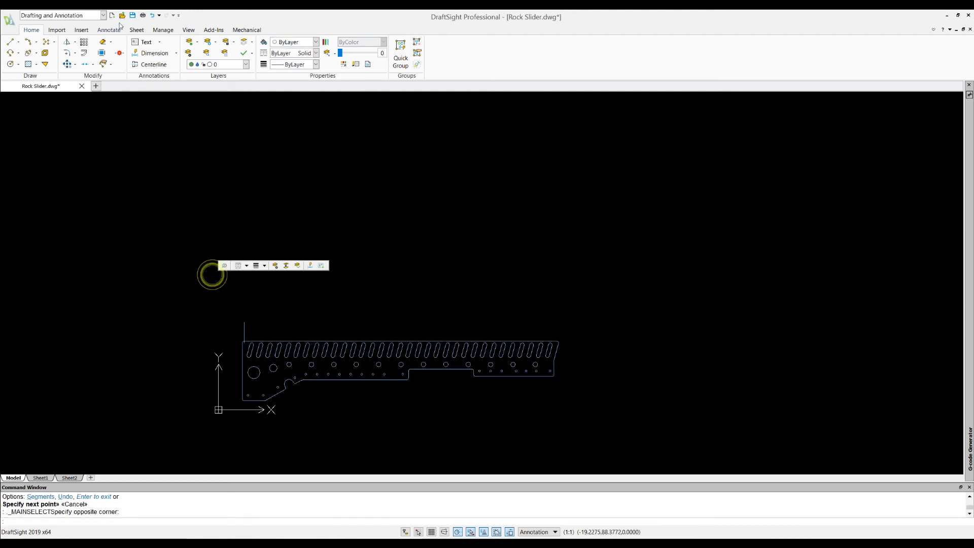
pyautogui.click(69, 44)
pyautogui.click(244, 322)
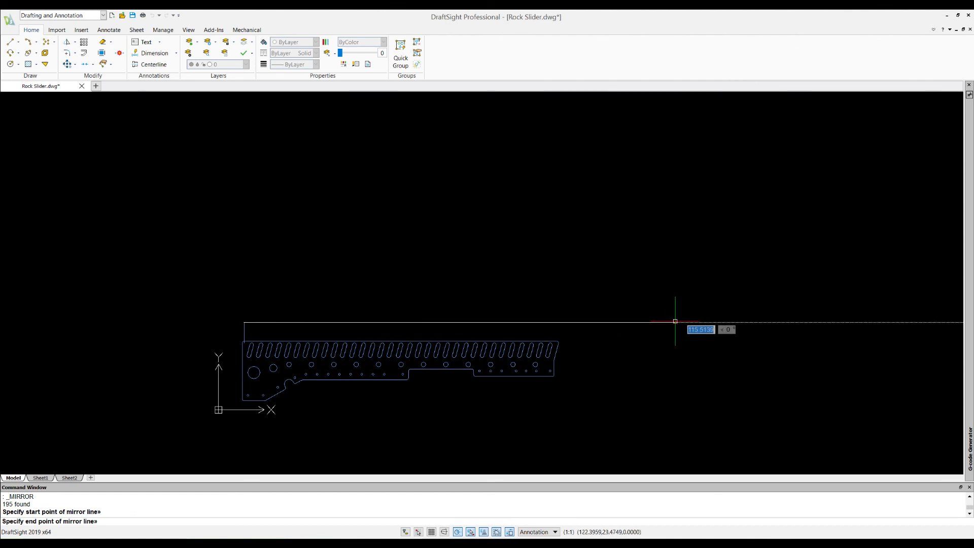
pyautogui.press('Return')
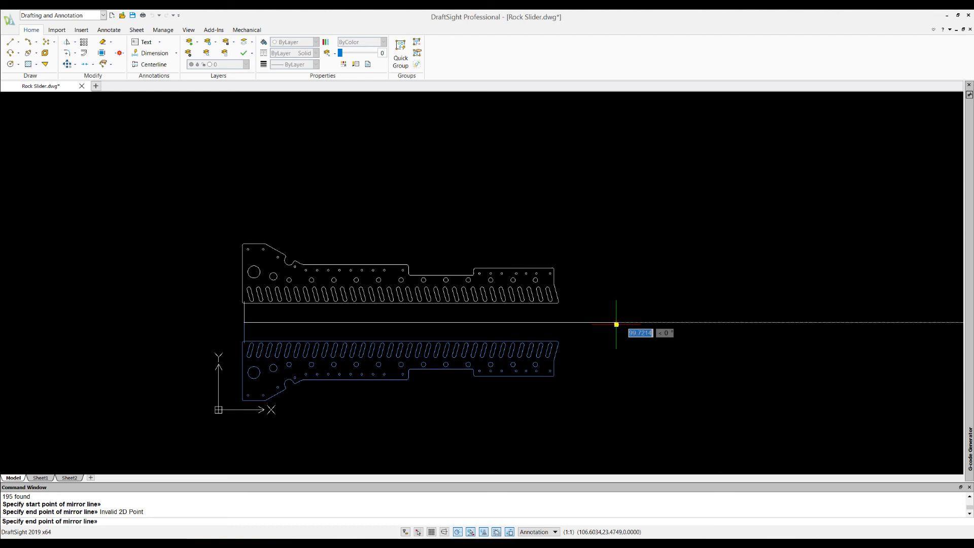
pyautogui.click(616, 324)
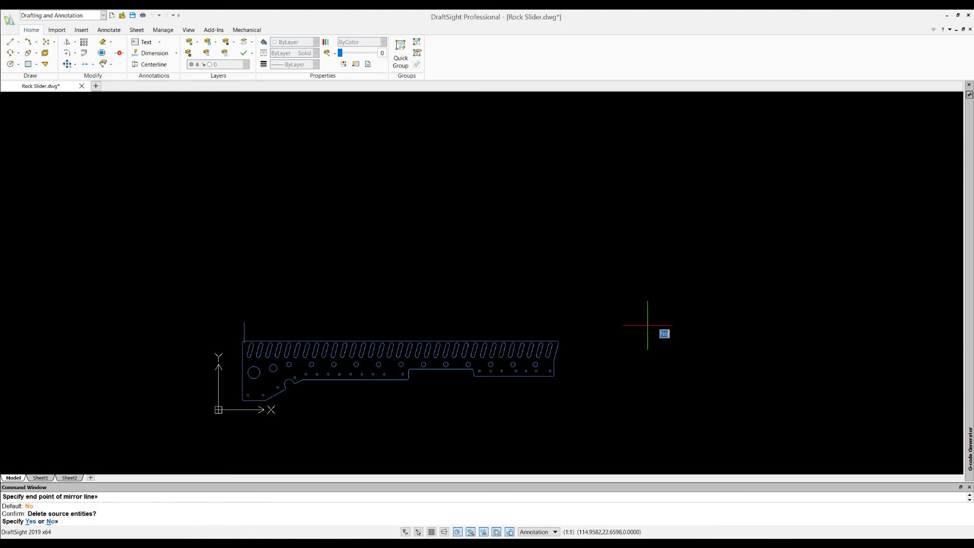
pyautogui.write('m')
pyautogui.press('Return')
pyautogui.press('Return')
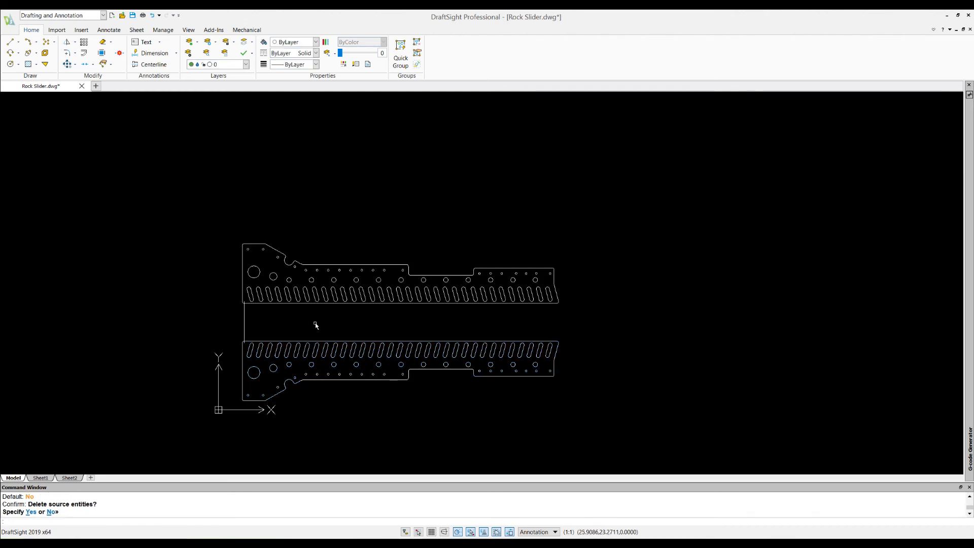
# Step: Delete the original vertical helper line between the two mirrored parts
pyautogui.click(246, 329)
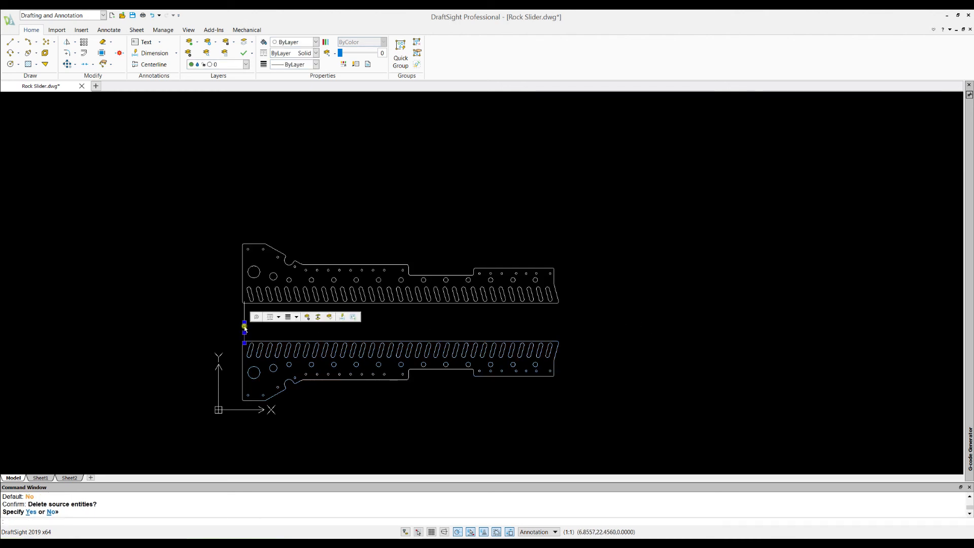
pyautogui.press('Delete')
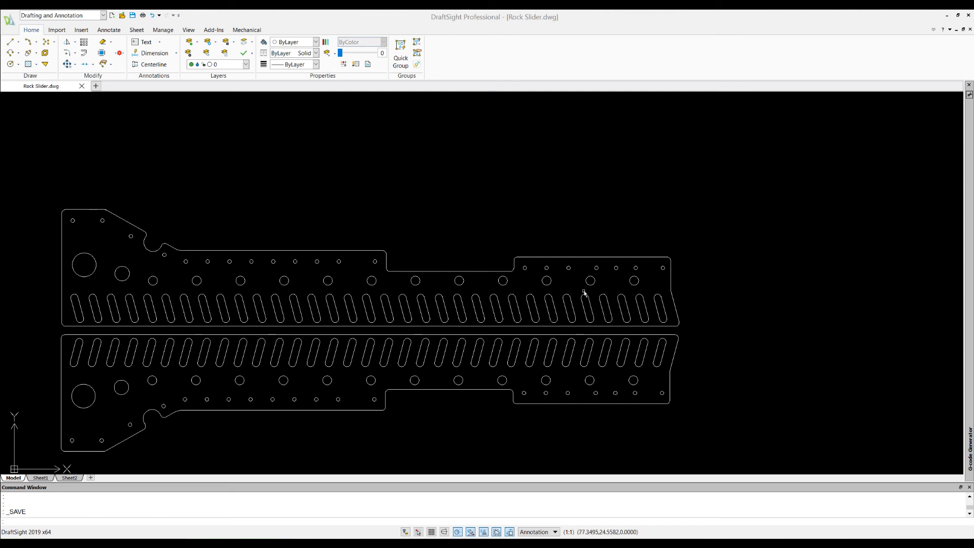
# Step: Cut the whole upper rock slider part out of the drawing to the clipboard
pyautogui.click(717, 326)
pyautogui.click(775, 270)
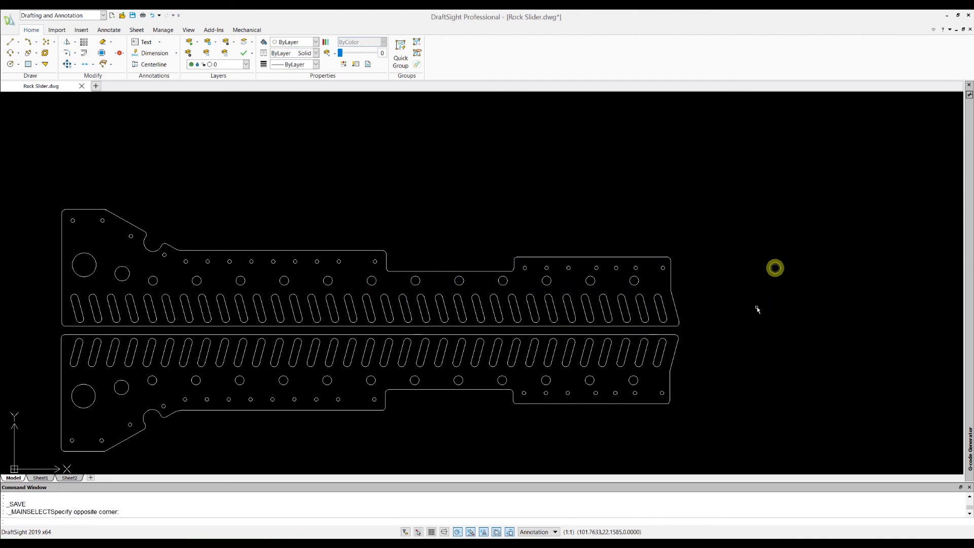
pyautogui.click(688, 331)
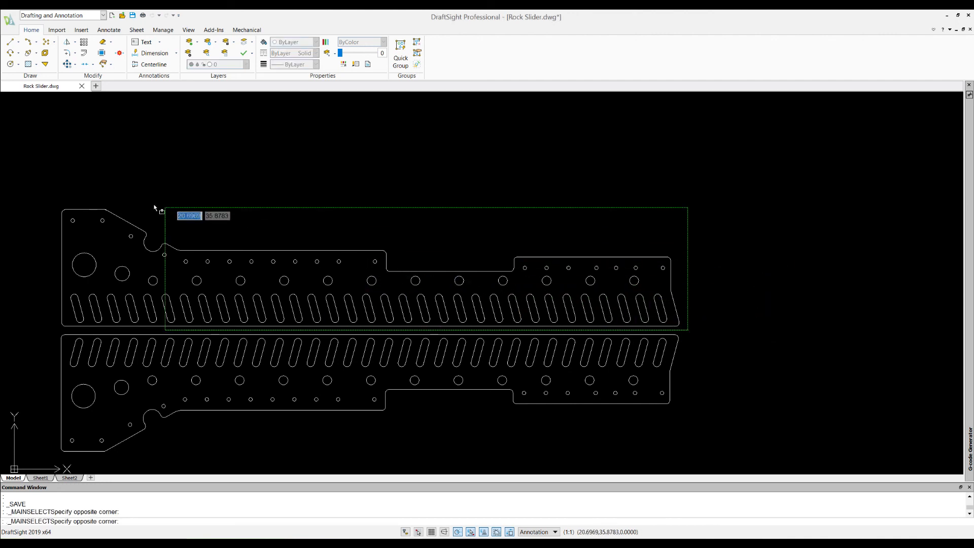
pyautogui.click(38, 183)
pyautogui.rightClick(39, 182)
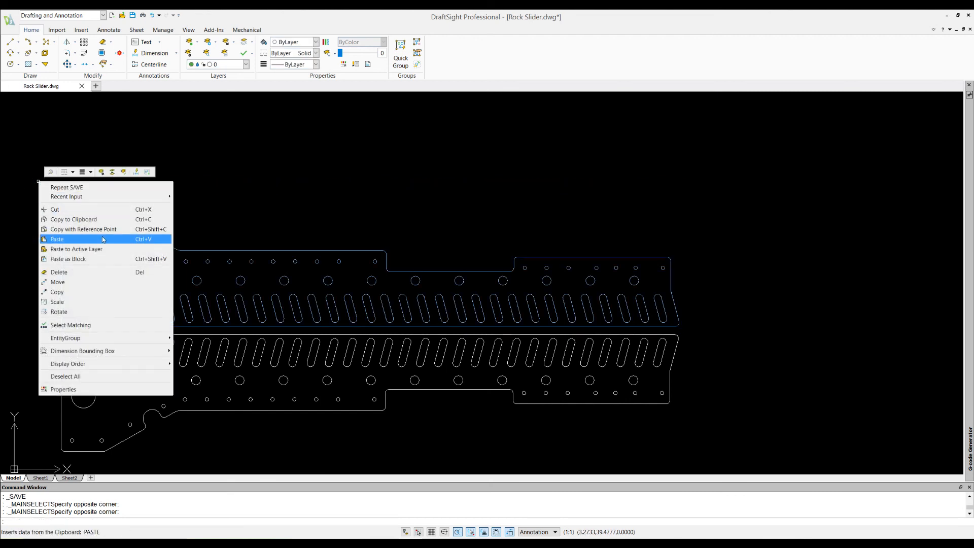
pyautogui.click(83, 211)
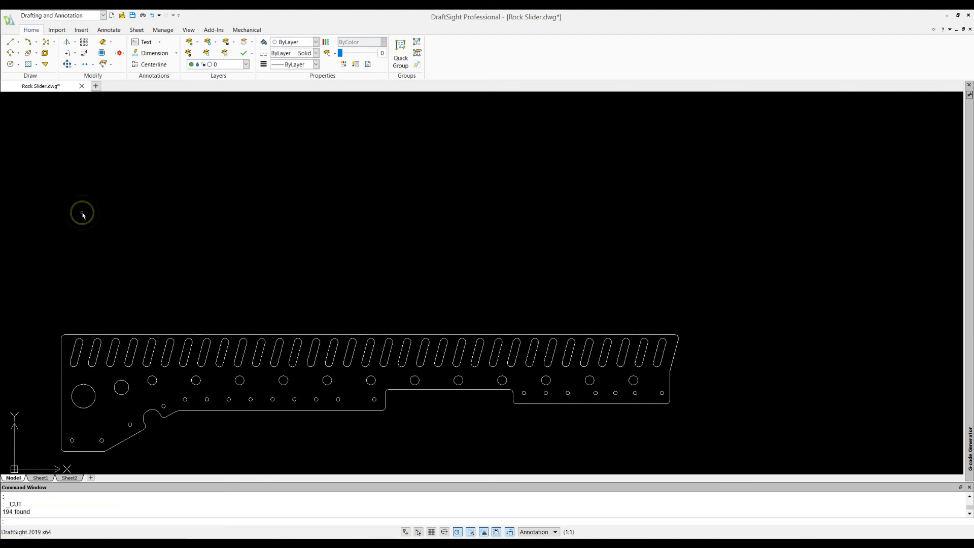
# Step: Create a new drawing from the standard template and paste the cut part near the origin
pyautogui.click(112, 16)
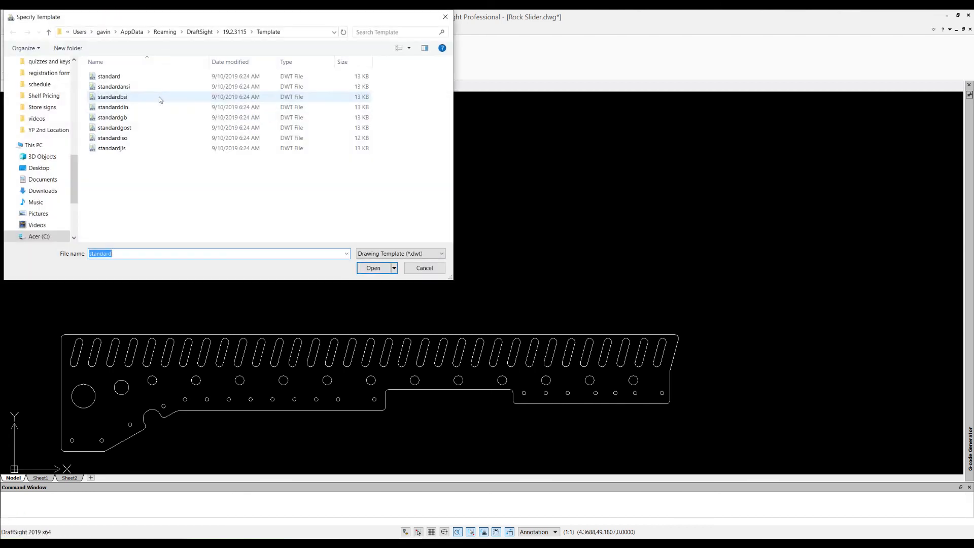
pyautogui.click(373, 268)
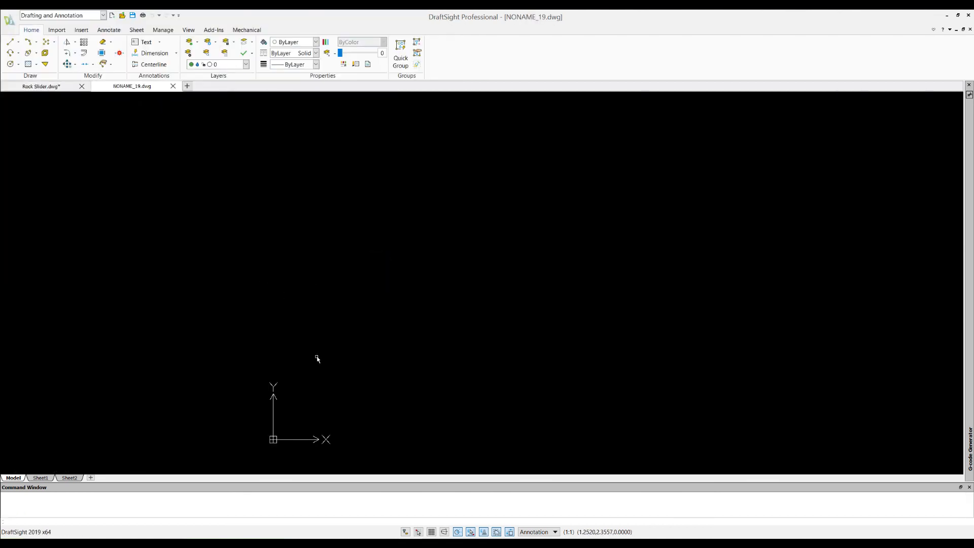
pyautogui.rightClick(317, 365)
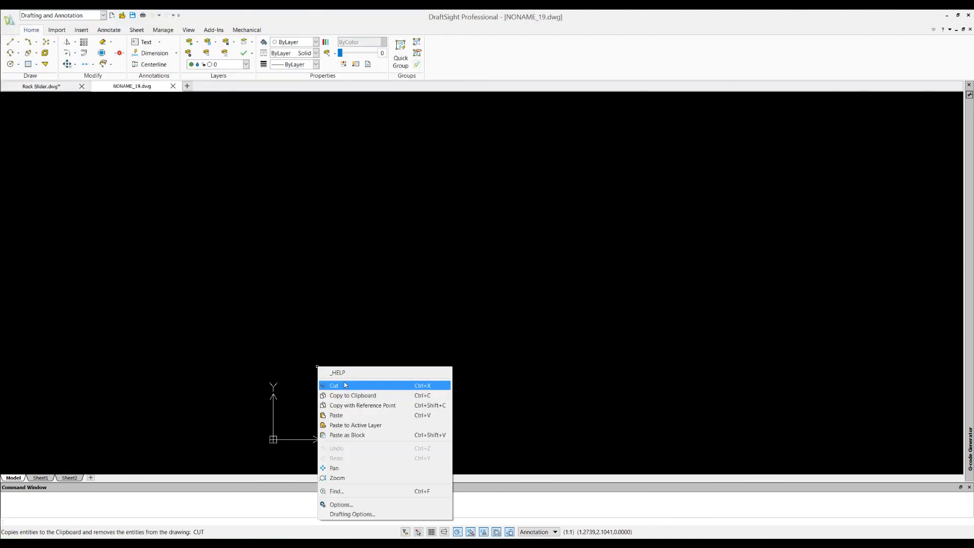
pyautogui.click(351, 415)
pyautogui.click(301, 419)
pyautogui.scroll(-6, 528, 330)
pyautogui.scroll(2, 152, 312)
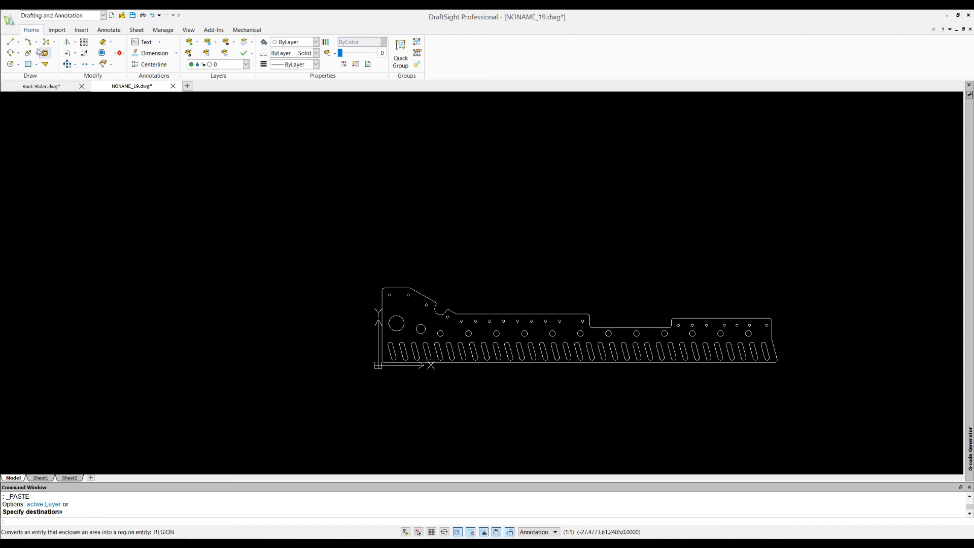
# Step: Save the new drawing in the 4x4 Safari folder as Rock Slider LH, in R2018 Drawing (*.dwg) format
pyautogui.click(134, 15)
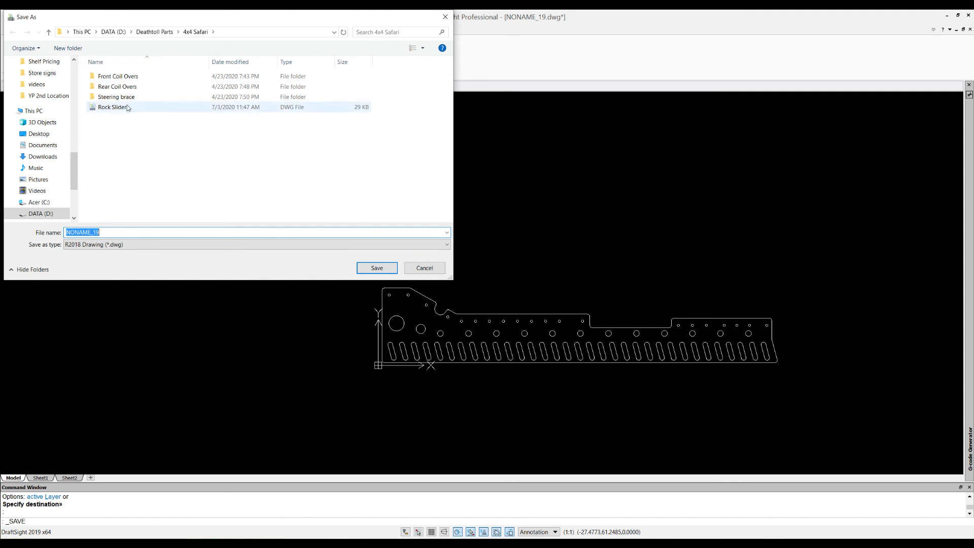
pyautogui.click(113, 231)
pyautogui.moveTo(113, 232); pyautogui.dragTo(62, 233)
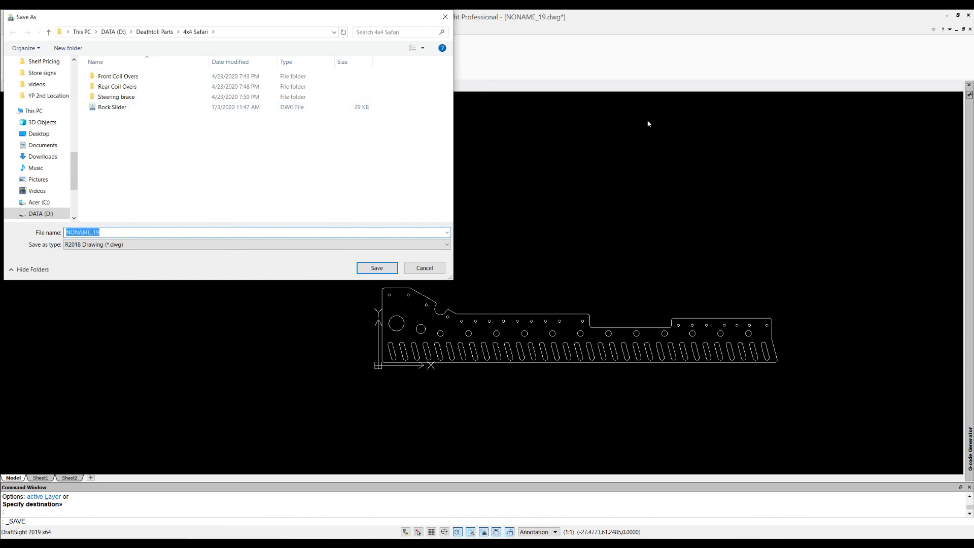
pyautogui.write('Rock S')
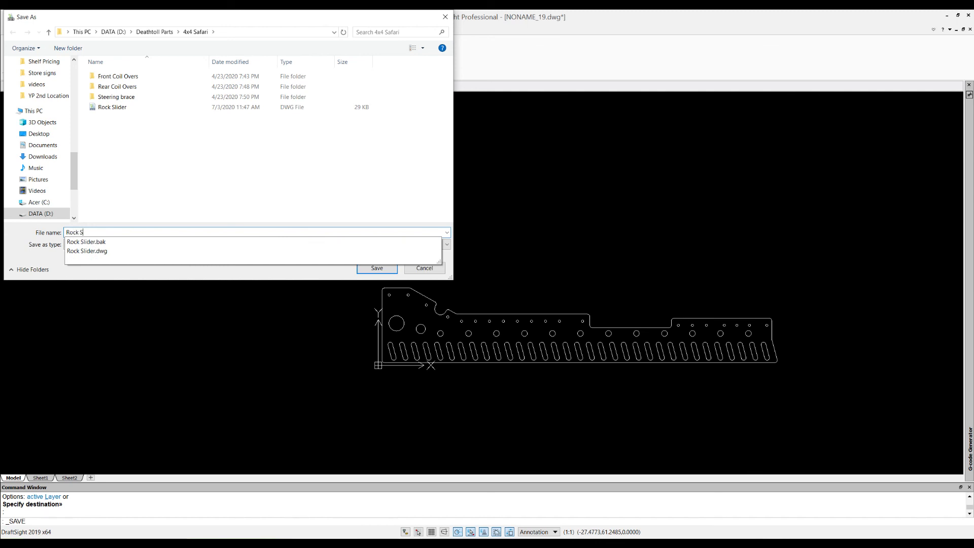
pyautogui.write('lider LH')
pyautogui.press('Return')
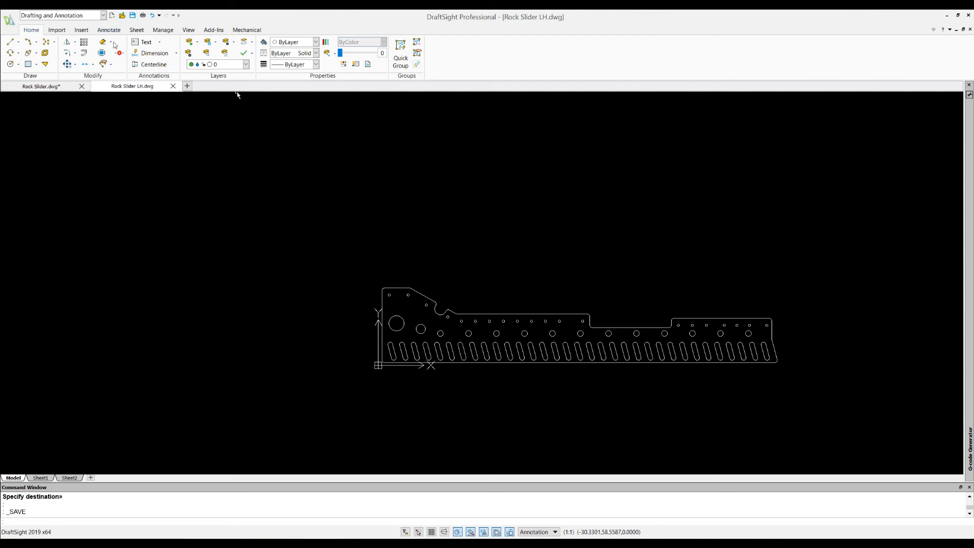
# Step: Save a copy of Rock Slider LH in R2007-2009 ASCII Drawing (*.dxf) format
pyautogui.click(10, 22)
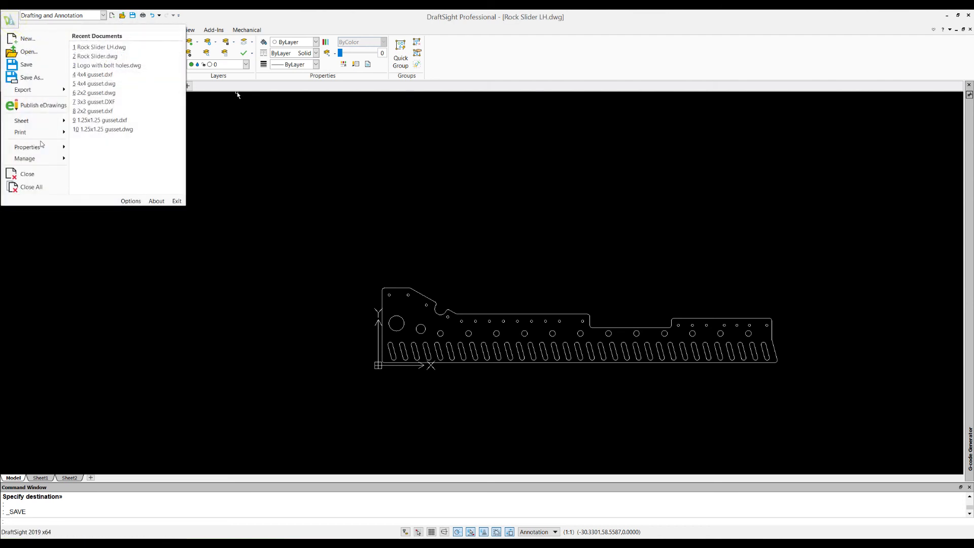
pyautogui.click(32, 78)
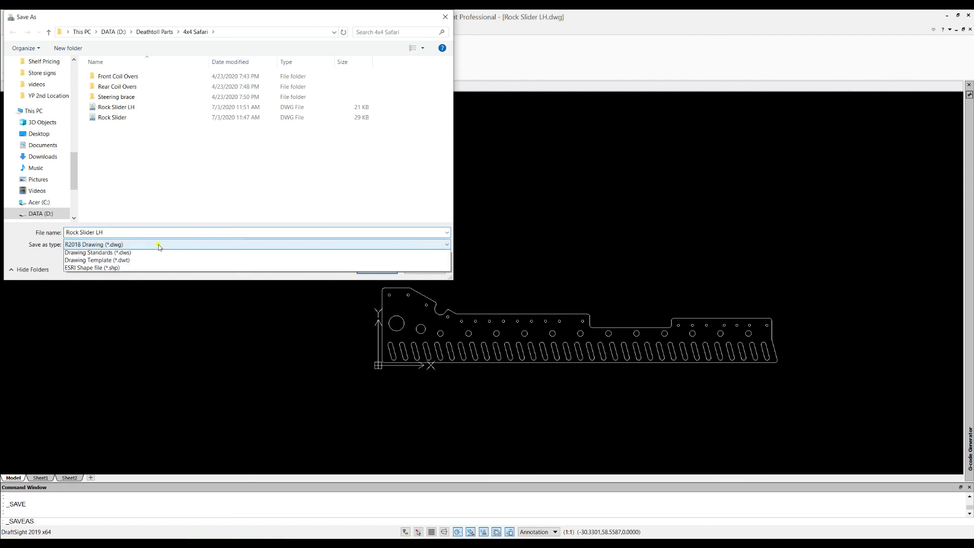
pyautogui.click(158, 246)
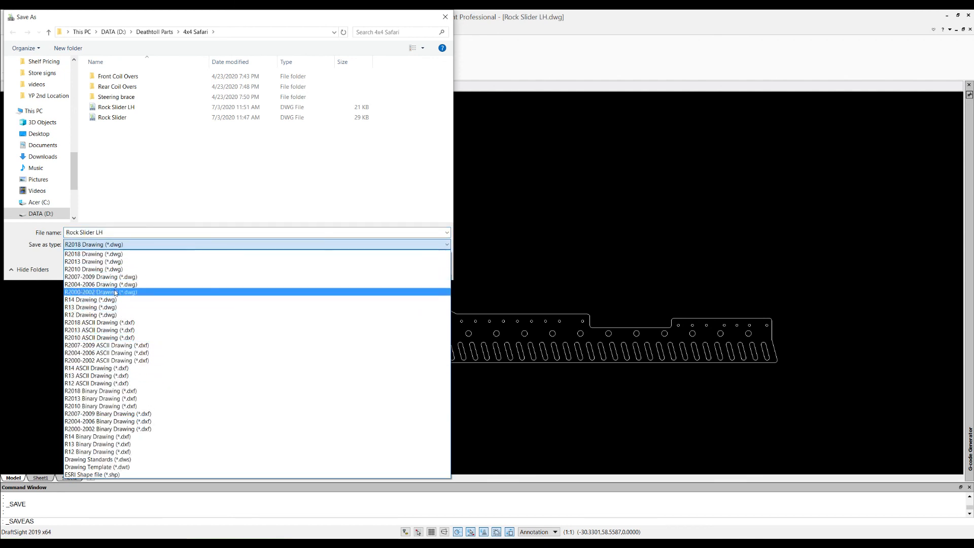
pyautogui.click(123, 325)
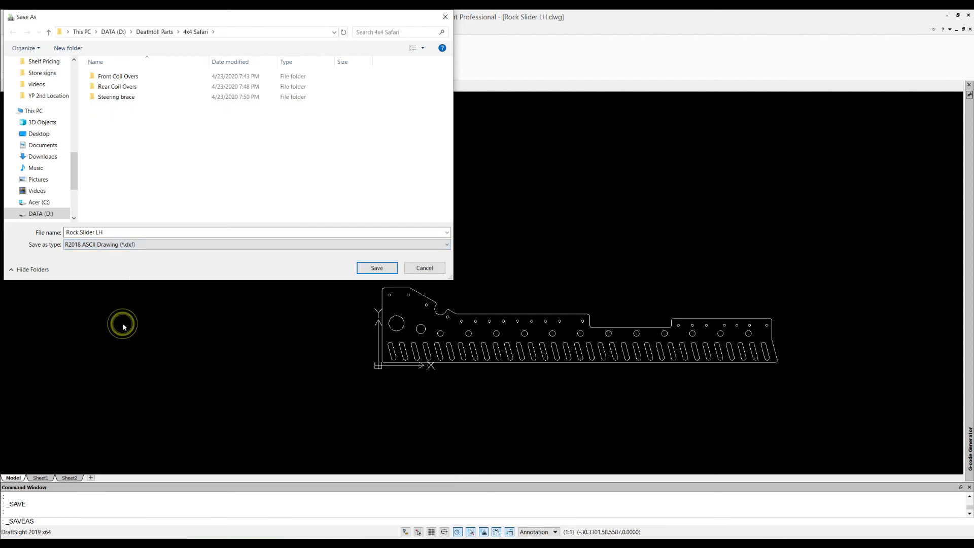
pyautogui.click(207, 246)
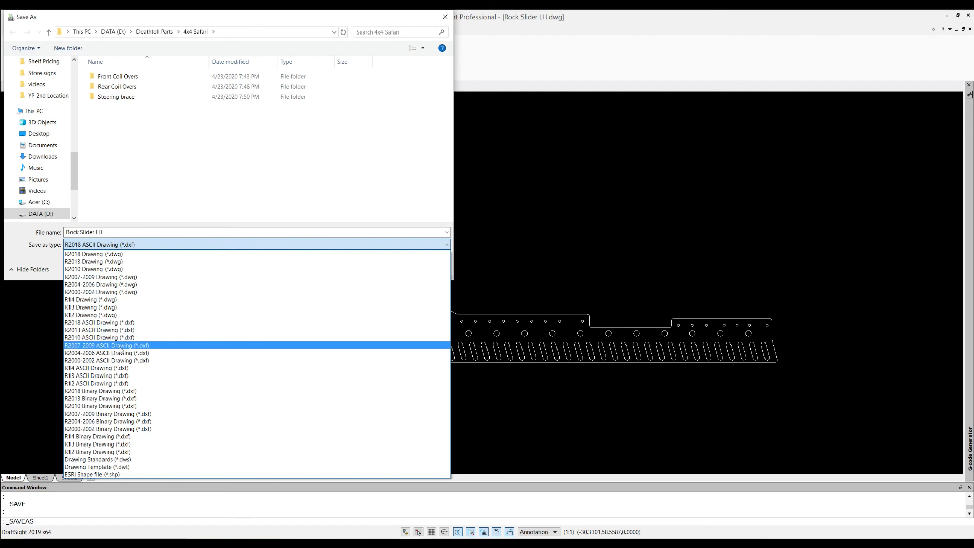
pyautogui.click(122, 345)
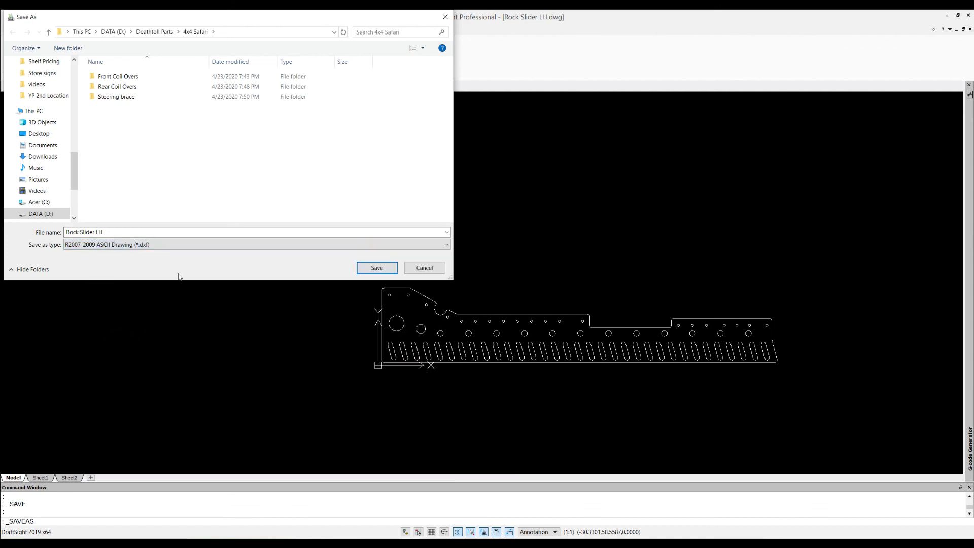
pyautogui.click(375, 269)
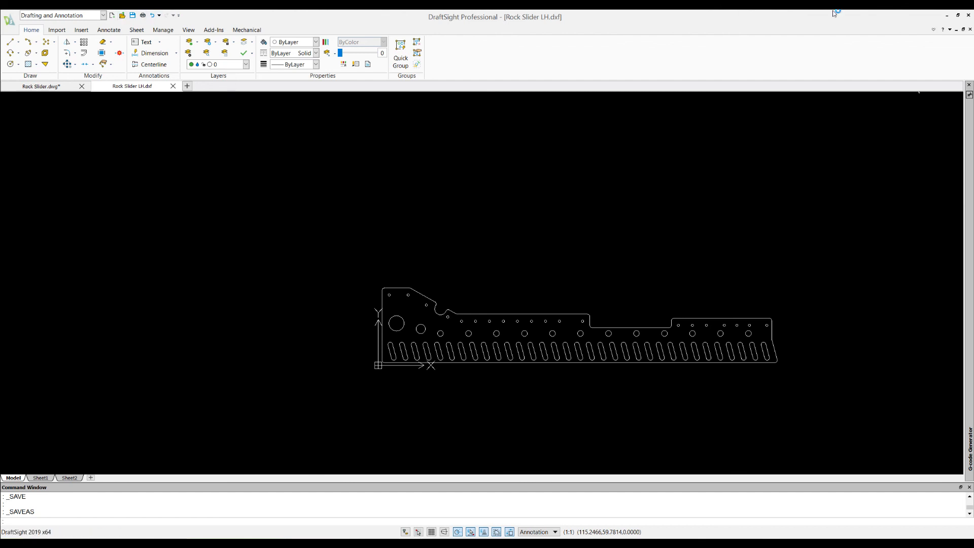
# Step: Return to the original Rock Slider drawing and save it as Rock Slider in R2007-2009 ASCII Drawing (*.dxf) format
pyautogui.click(963, 29)
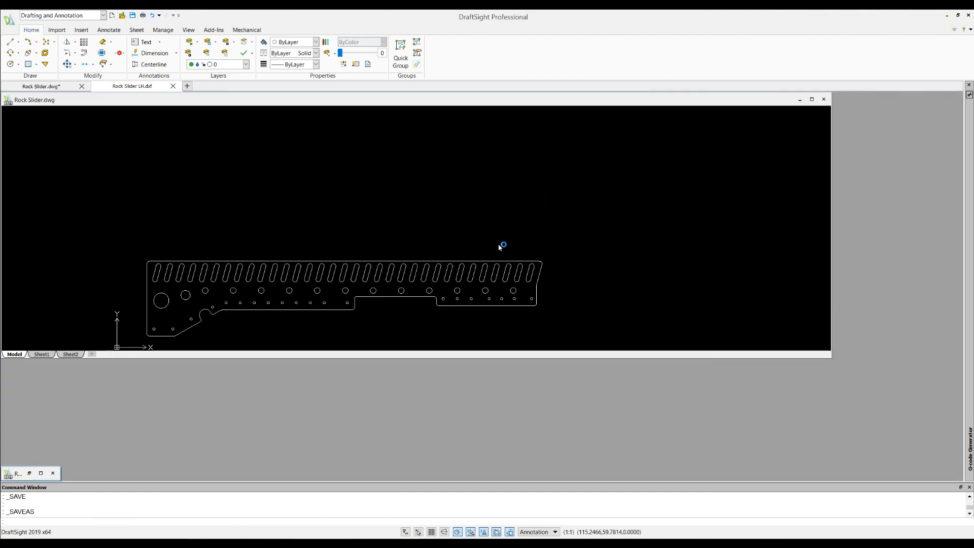
pyautogui.click(41, 474)
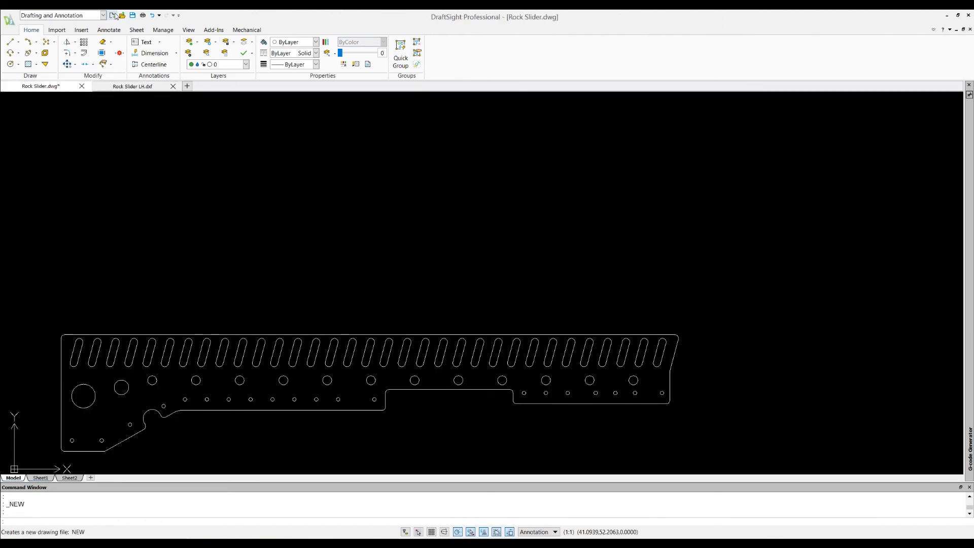
pyautogui.click(9, 20)
pyautogui.click(28, 81)
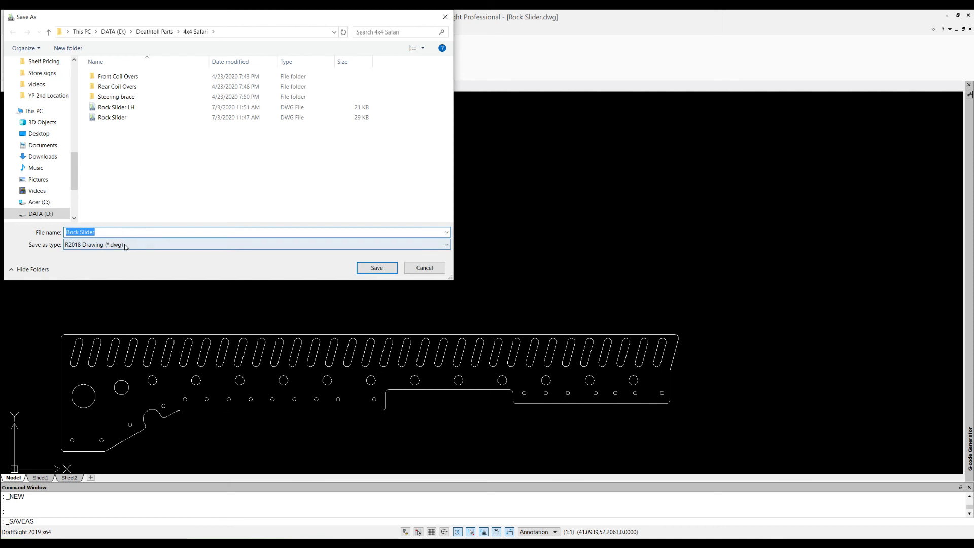
pyautogui.click(117, 244)
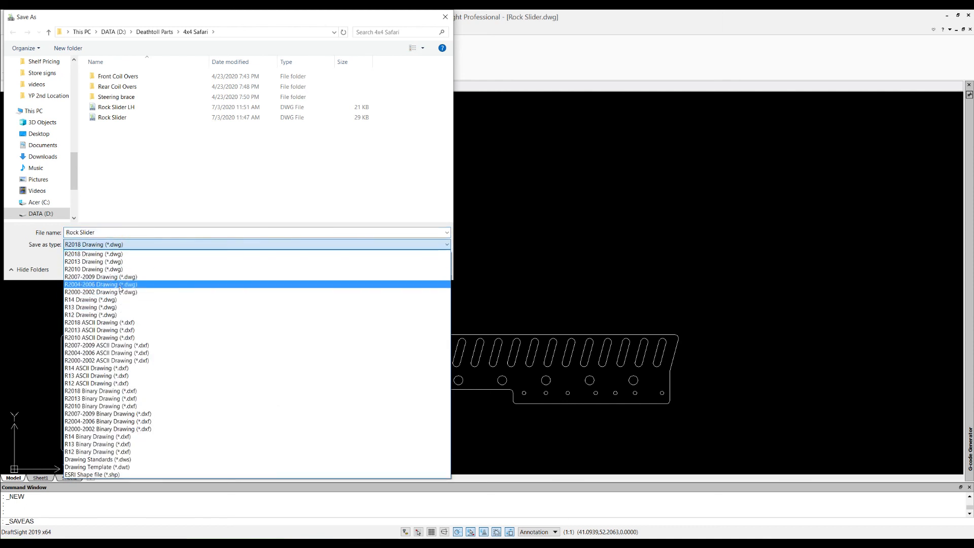
pyautogui.click(129, 346)
pyautogui.click(374, 268)
pyautogui.click(376, 268)
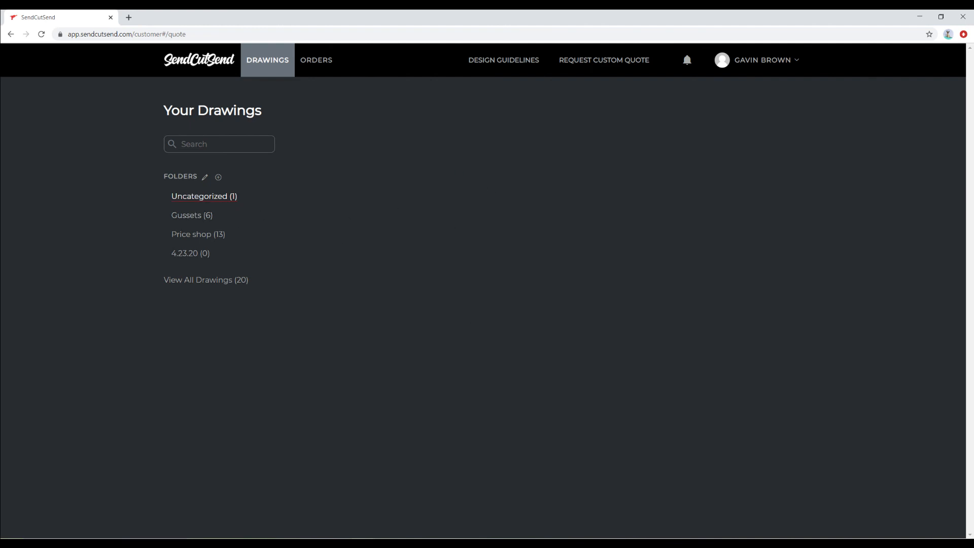
# Step: Switch to SendCutSend in the browser, upload 3x3_gusset.DXF and confirm its dimensions in inches for the quote
pyautogui.moveTo(964, 218); pyautogui.dragTo(402, 235)
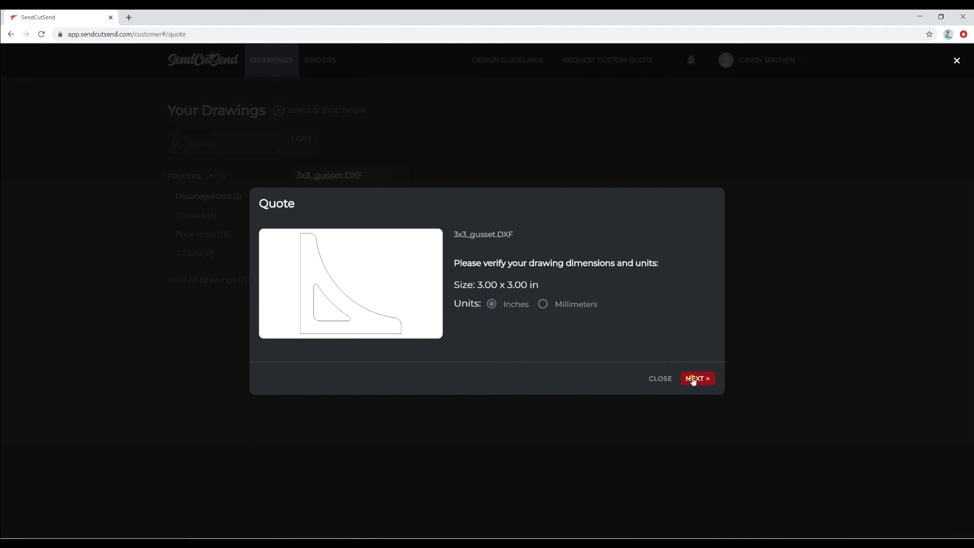
pyautogui.click(694, 380)
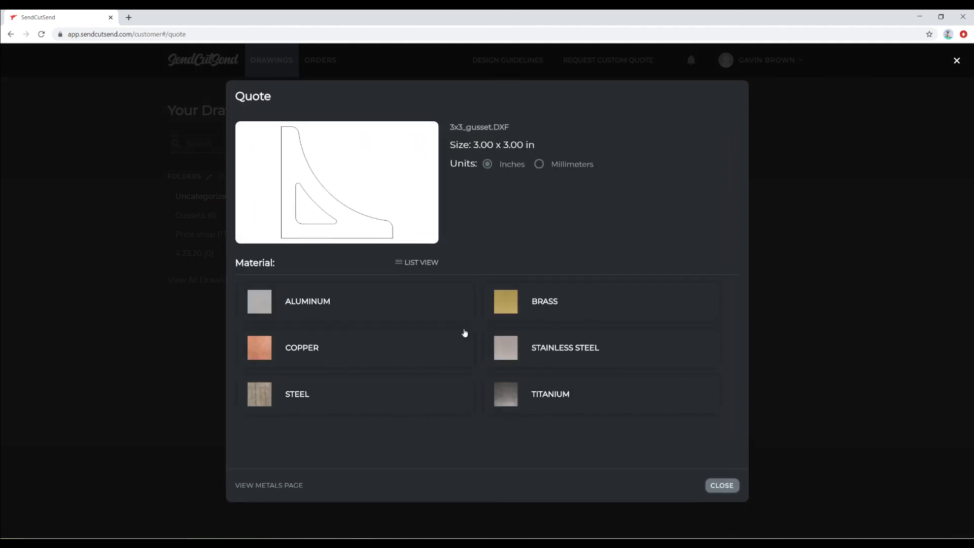
# Step: Choose mild steel with a thickness of .119" - 3.0 mm CRS for the gusset quote
pyautogui.click(311, 394)
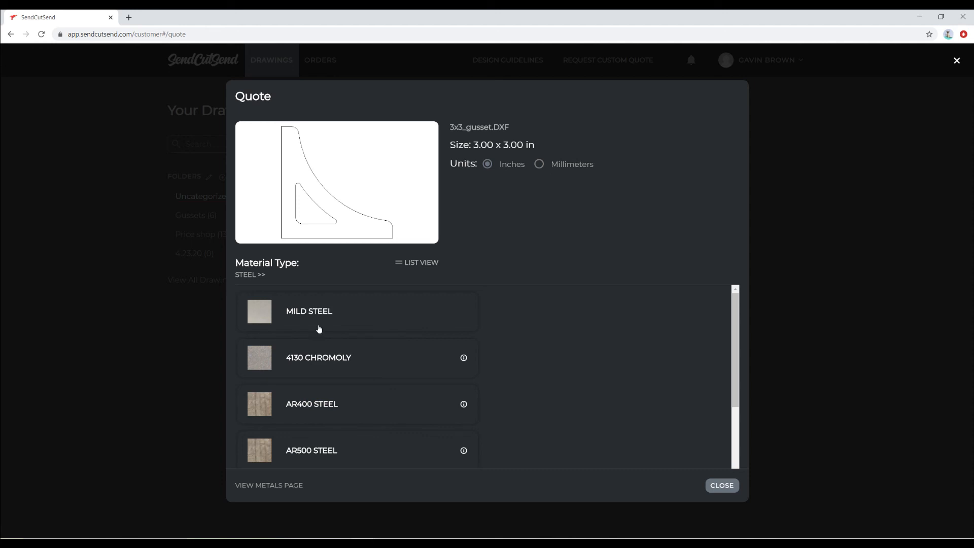
pyautogui.click(316, 307)
pyautogui.scroll(-2, 333, 376)
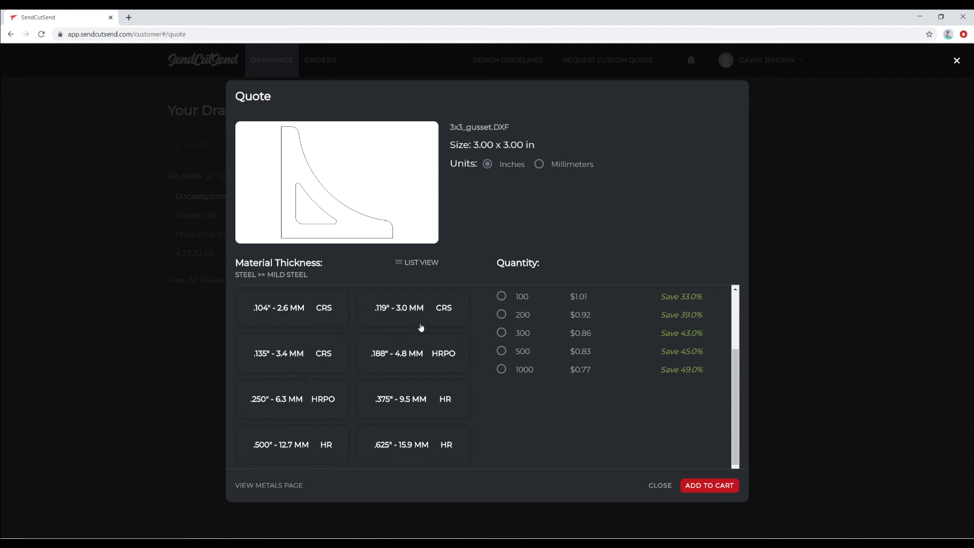
pyautogui.scroll(1, 422, 330)
pyautogui.click(417, 361)
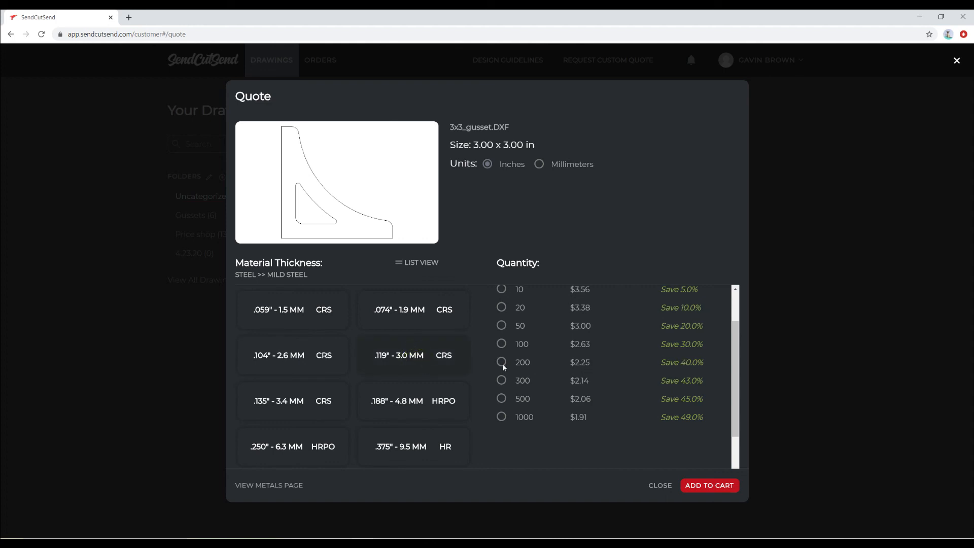
# Step: Add a quantity of 10 gussets to the cart and return to the drawings list
pyautogui.scroll(1, 416, 361)
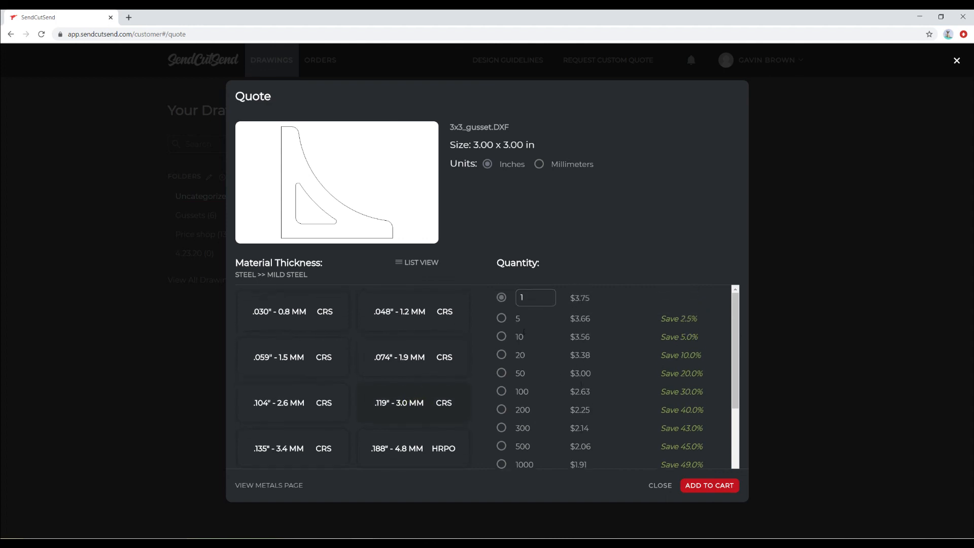
pyautogui.scroll(-1, 514, 349)
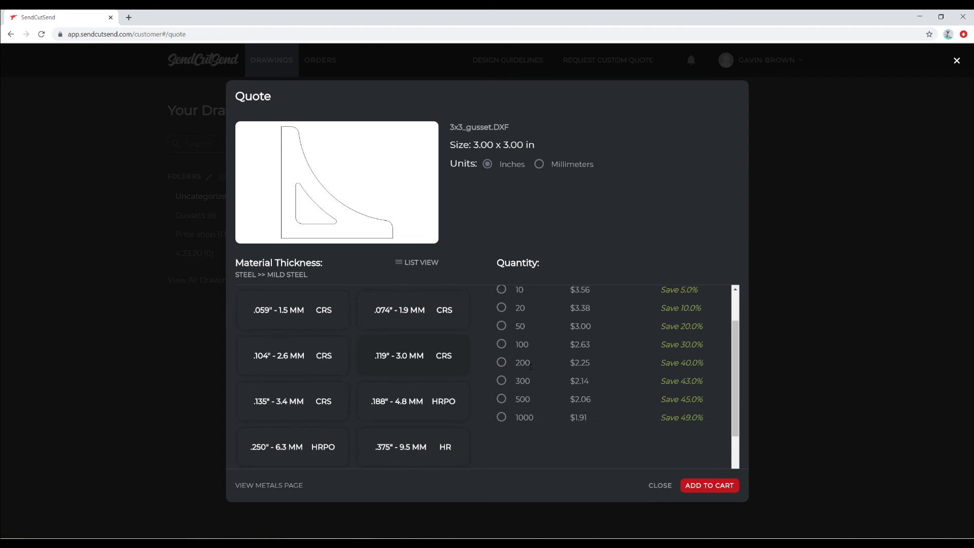
pyautogui.scroll(1, 531, 367)
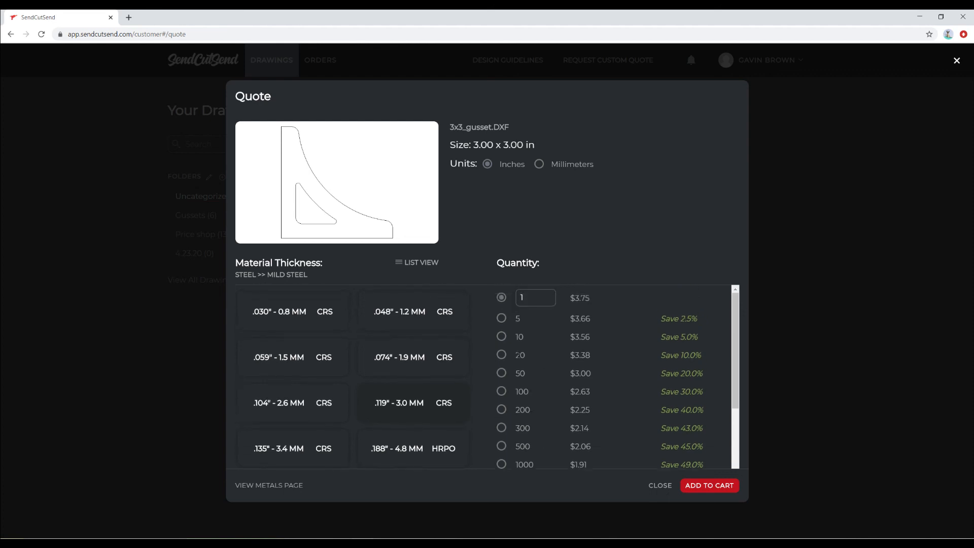
pyautogui.scroll(-1, 522, 359)
pyautogui.scroll(1, 522, 358)
pyautogui.click(502, 335)
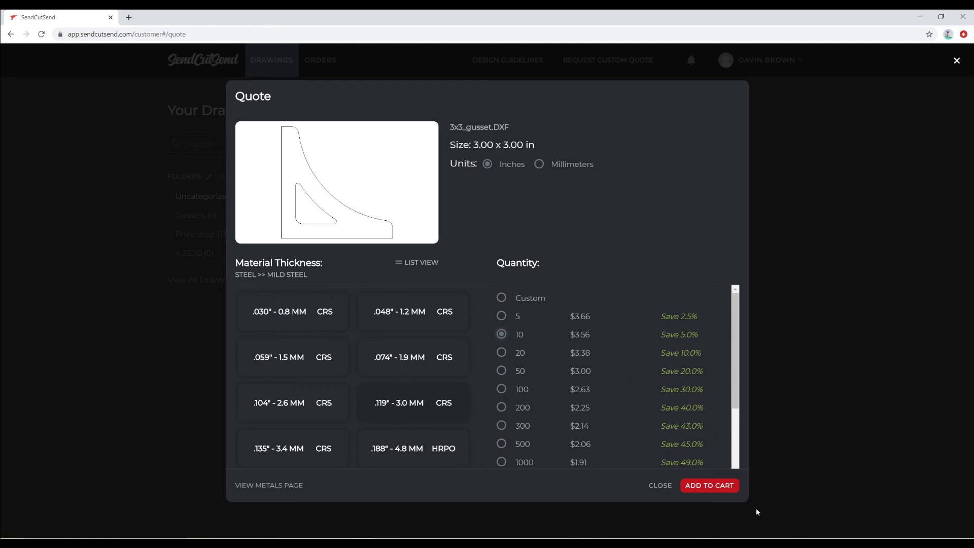
pyautogui.click(713, 488)
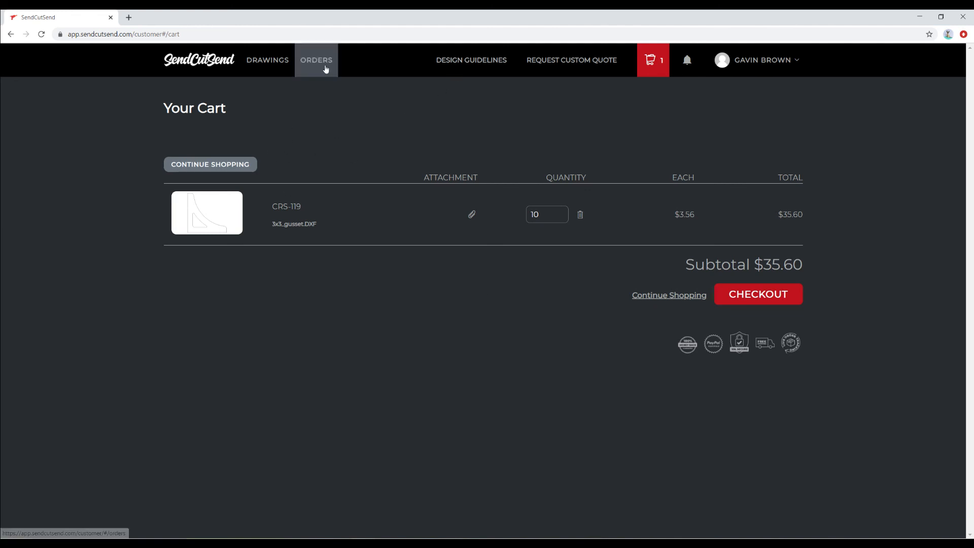
pyautogui.click(267, 59)
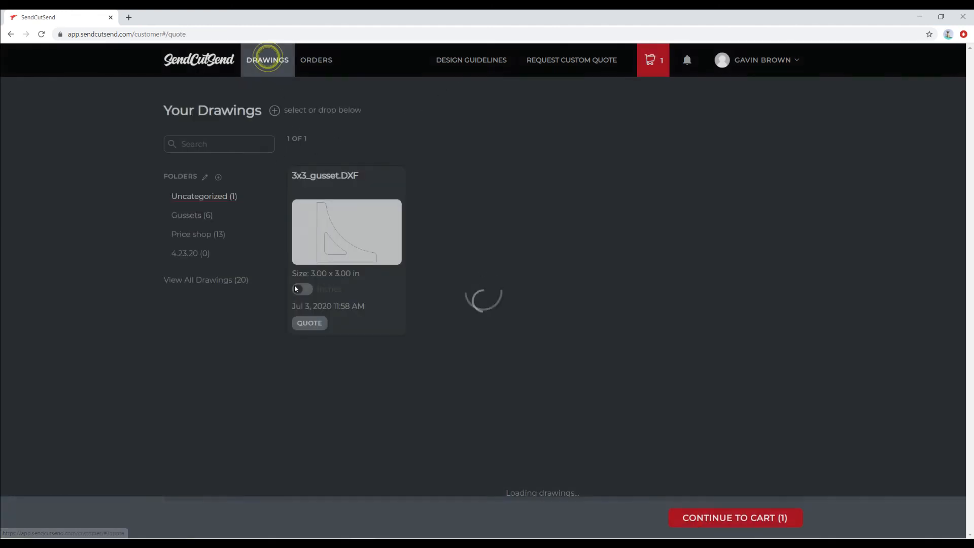
# Step: Open the Gussets folder in the drawings list and look through its stored gusset drawings
pyautogui.click(196, 215)
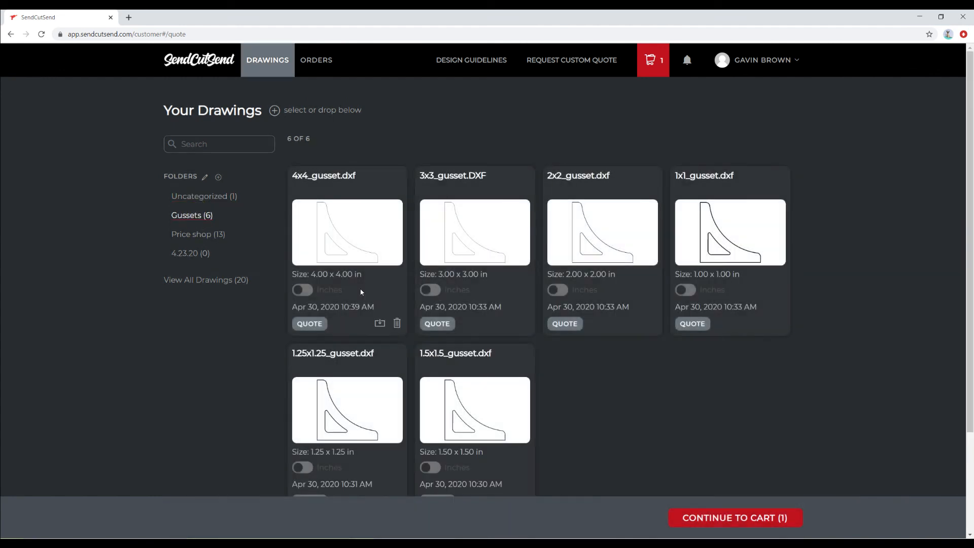
pyautogui.scroll(-2, 436, 389)
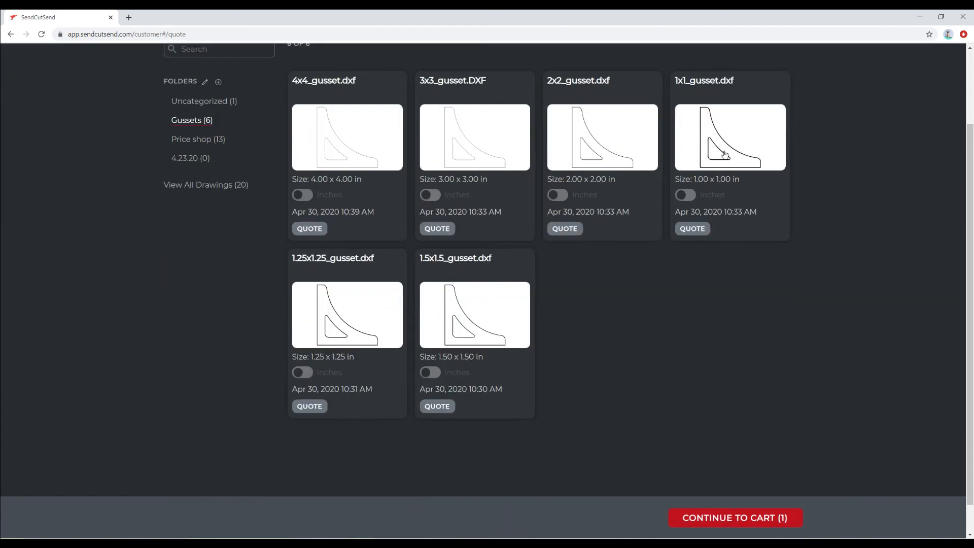
pyautogui.scroll(2, 388, 217)
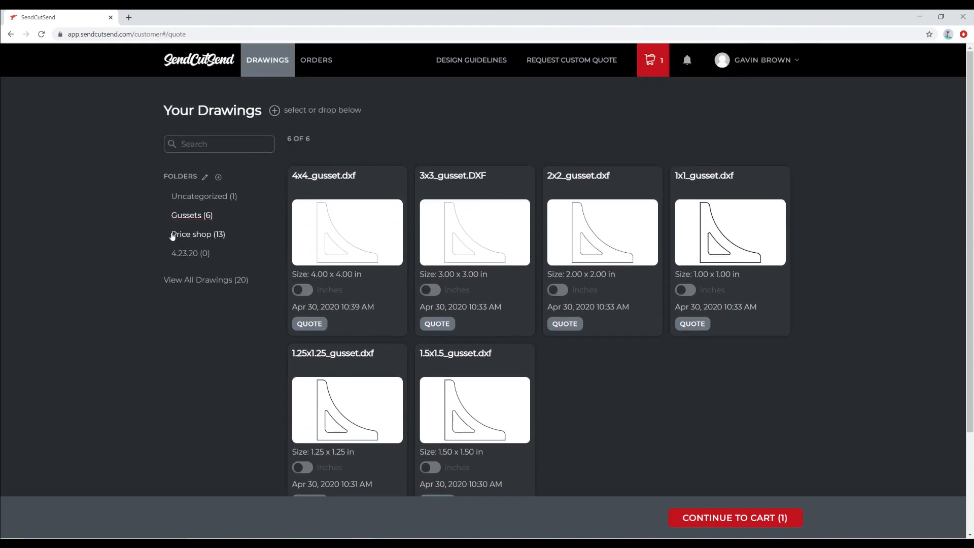
# Step: Open the Price shop folder and examine the file names, previews and sizes of its uploaded part drawings
pyautogui.click(200, 234)
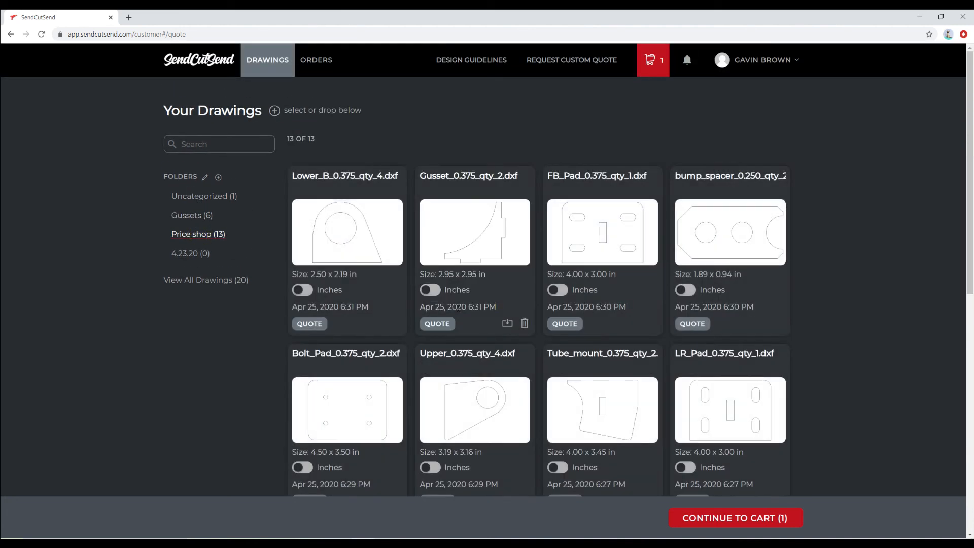
pyautogui.scroll(-2, 475, 284)
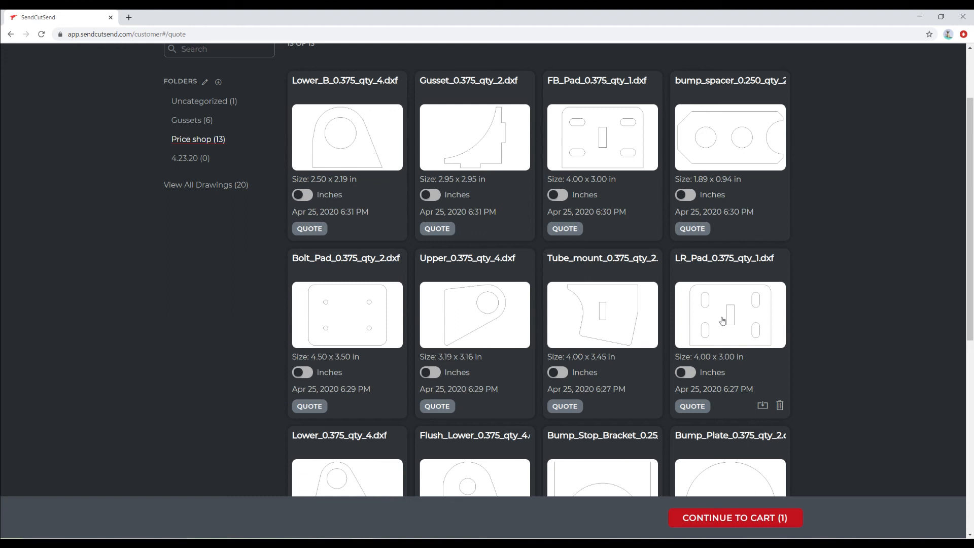
pyautogui.scroll(-4, 593, 323)
pyautogui.scroll(4, 590, 322)
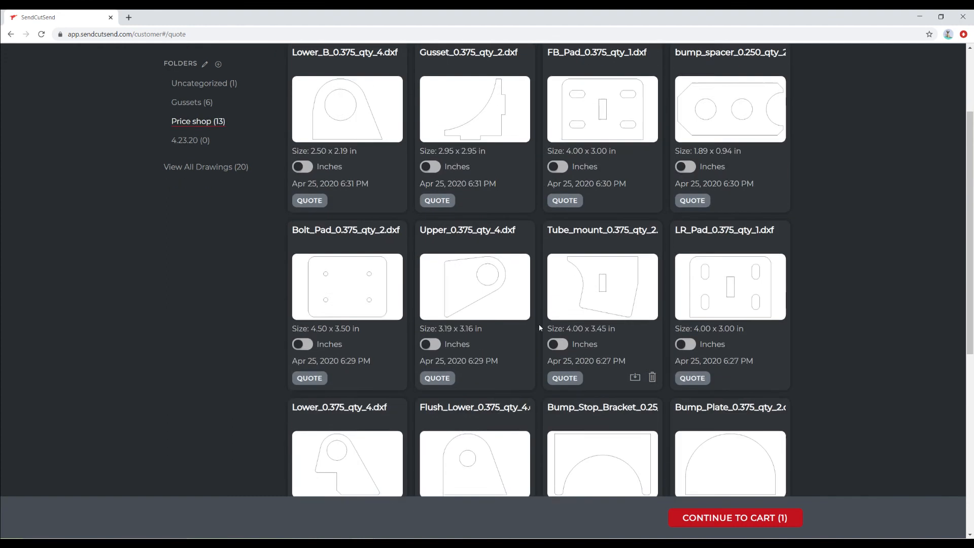
pyautogui.scroll(2, 435, 240)
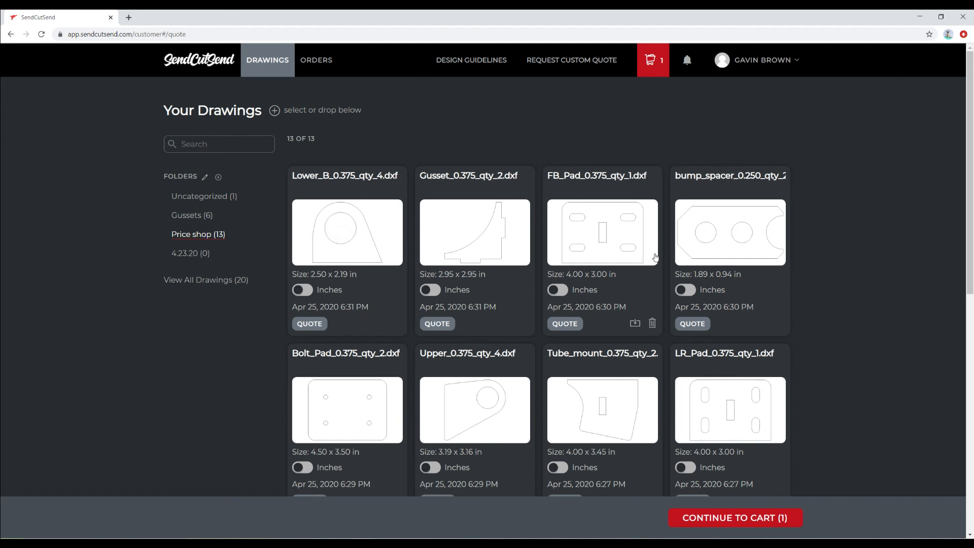
pyautogui.scroll(-1, 655, 258)
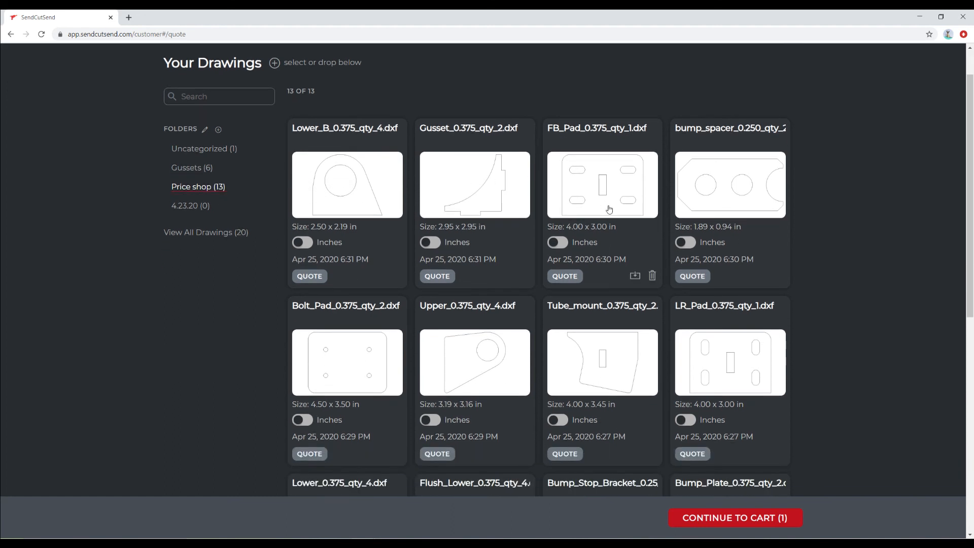
pyautogui.scroll(-2, 489, 348)
pyautogui.scroll(-2, 490, 349)
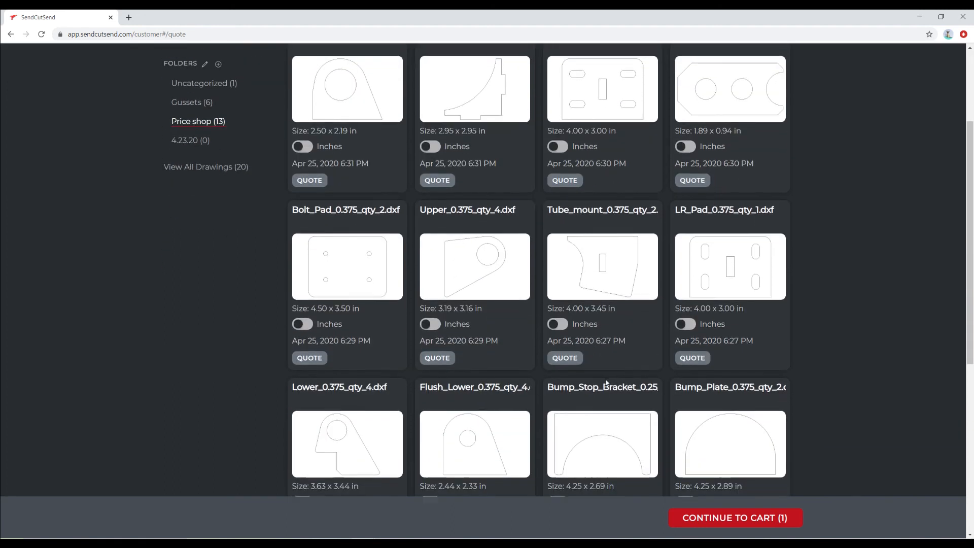
pyautogui.scroll(3, 584, 355)
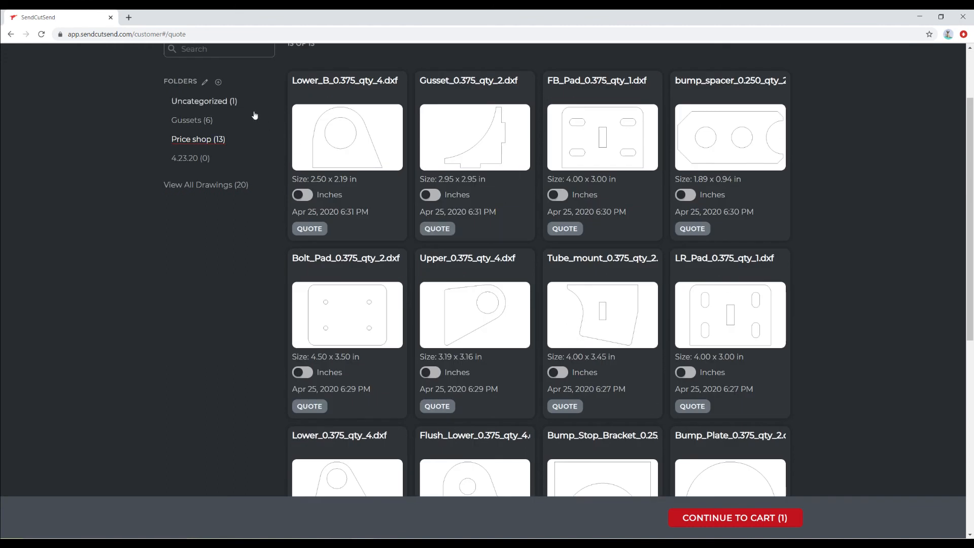
pyautogui.scroll(2, 238, 132)
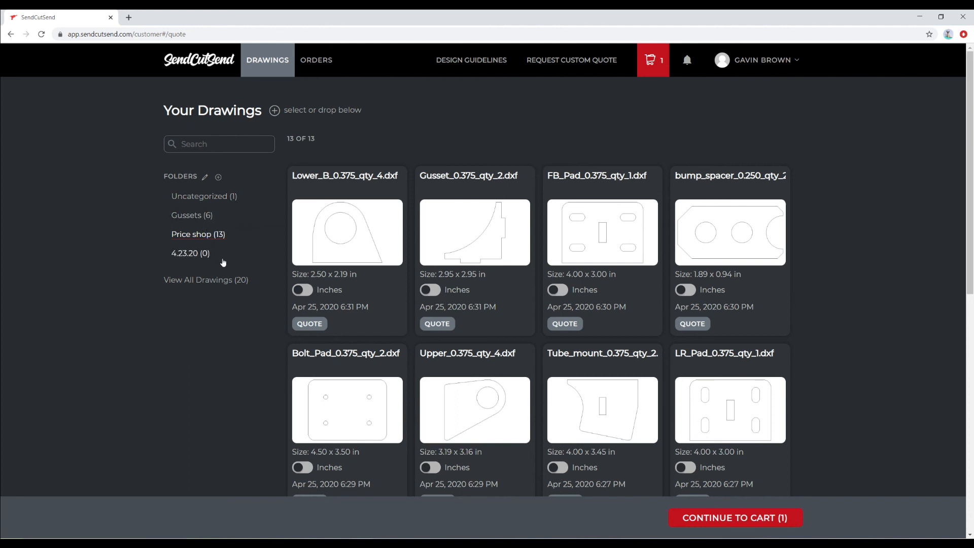
pyautogui.scroll(-5, 330, 269)
pyautogui.scroll(5, 330, 269)
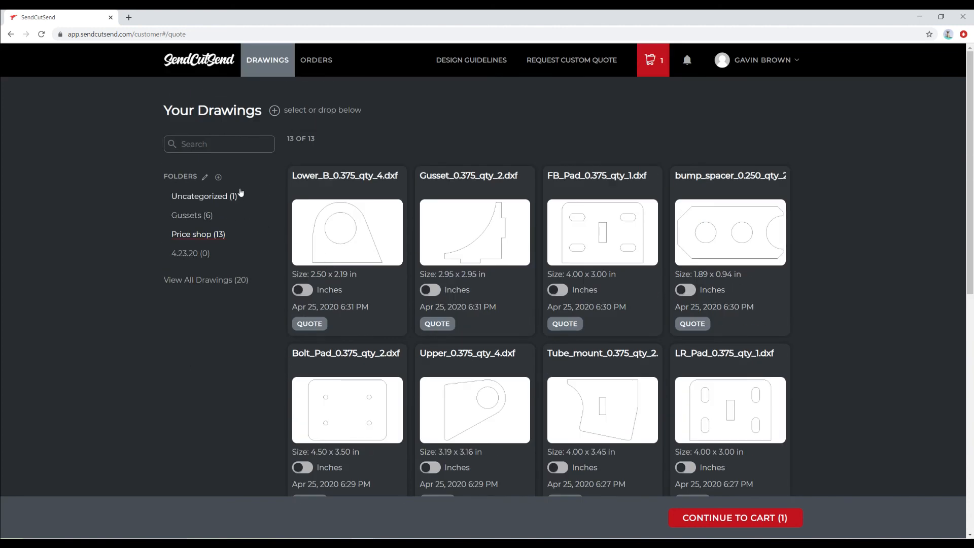
pyautogui.moveTo(397, 323)
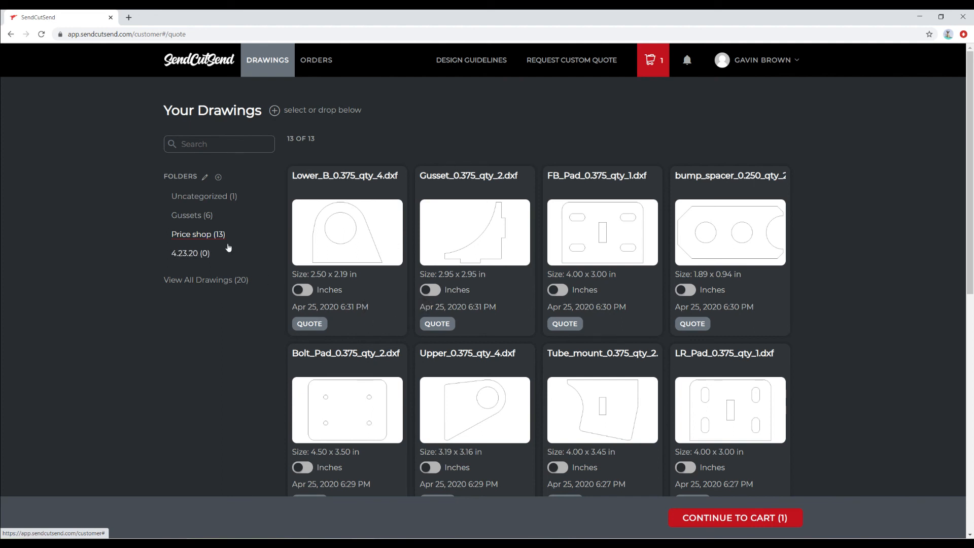
# Step: Return to the Gussets folder and review the range of gusset sizes stored there
pyautogui.click(210, 218)
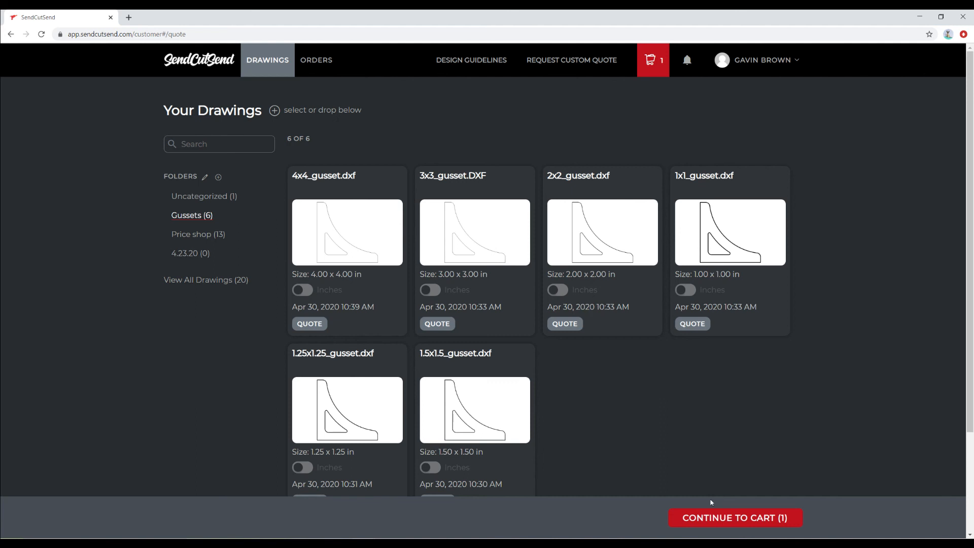
pyautogui.scroll(-1, 719, 339)
pyautogui.scroll(-3, 726, 345)
pyautogui.scroll(4, 723, 335)
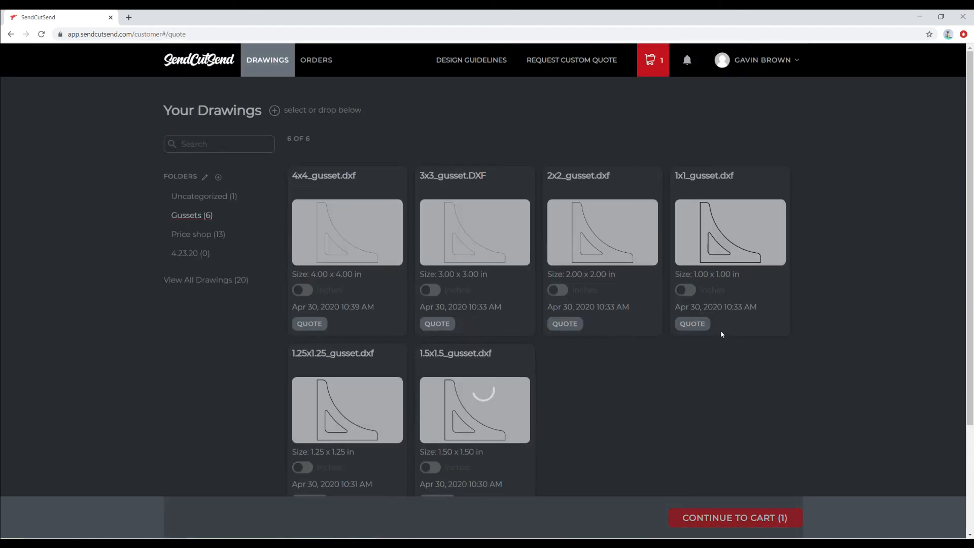
# Step: Open the shopping cart and remove the 3x3_gusset.DXF item from it
pyautogui.click(660, 62)
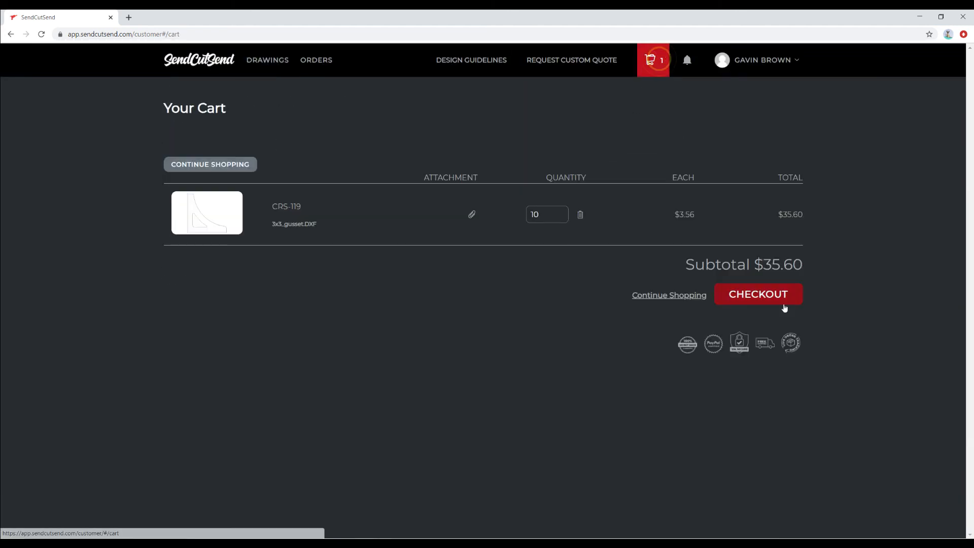
pyautogui.click(580, 215)
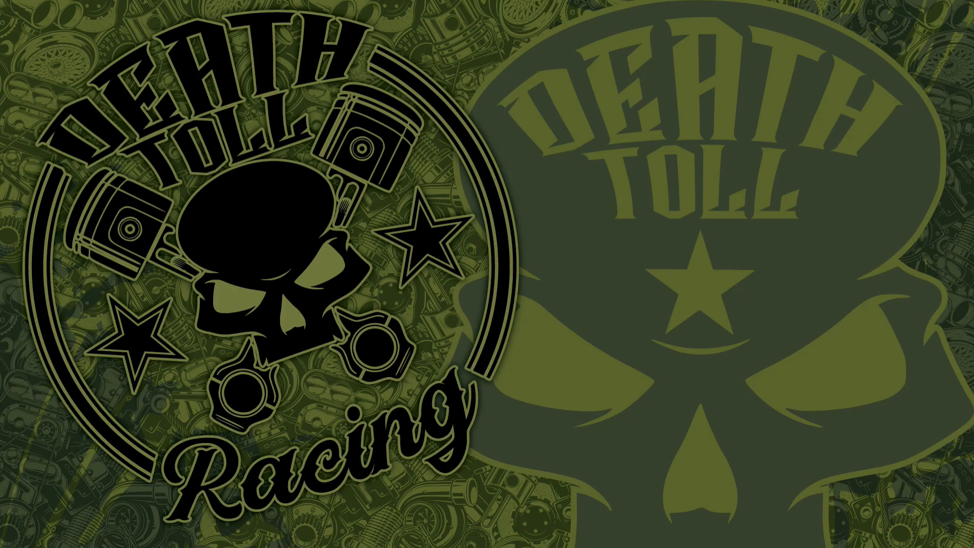